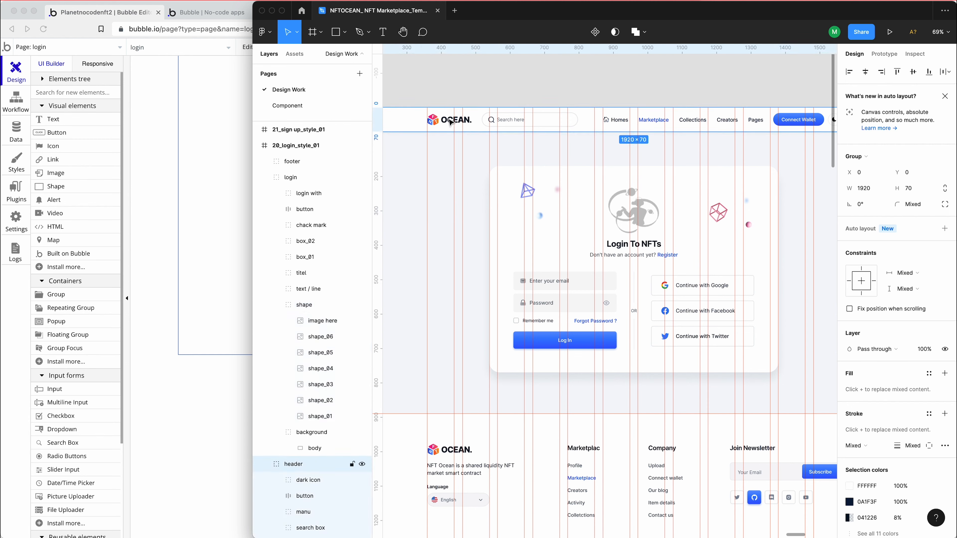
# Measure the header content's overall width by selecting the logo together with the dark icon
pyautogui.hscroll(4, 452, 123)
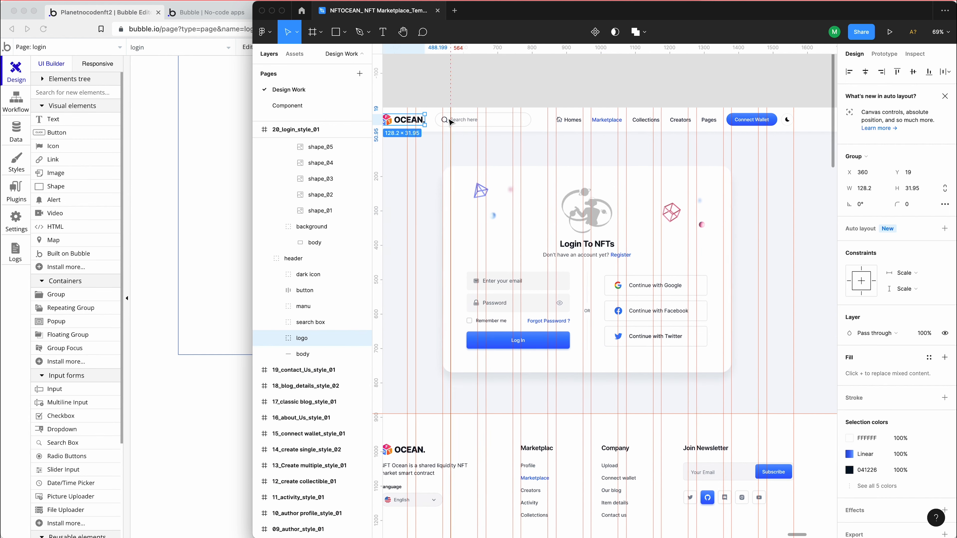
pyautogui.hscroll(-6, 451, 122)
pyautogui.hscroll(4, 451, 123)
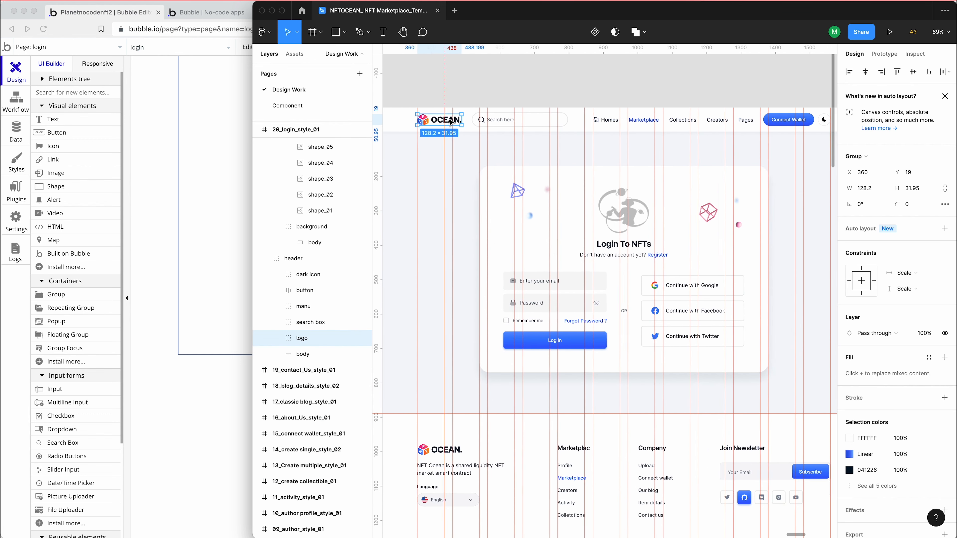
pyautogui.keyDown('shift'); pyautogui.click(767, 121); pyautogui.keyUp('shift')
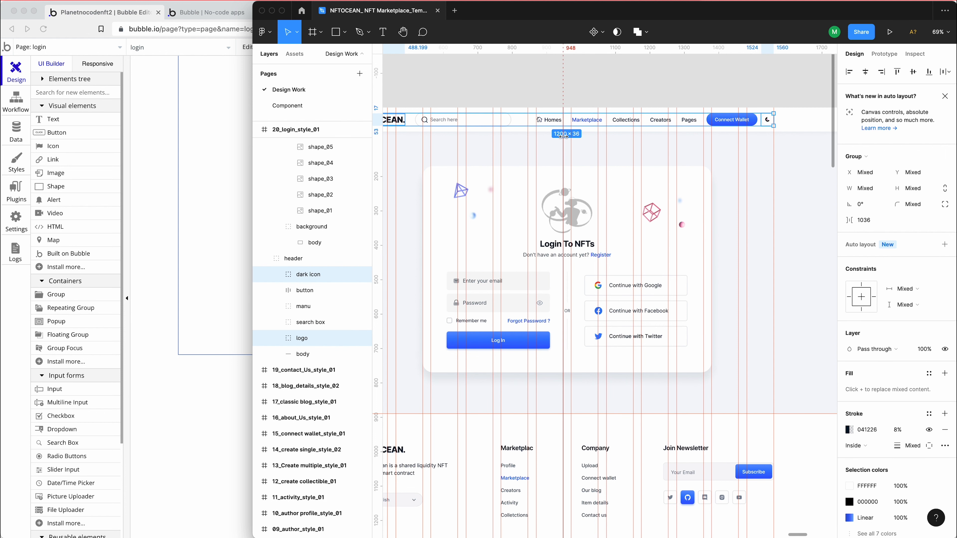
# Switch to the Bubble editor and set the login page's width to 1240 and its container layout to Column
pyautogui.click(233, 180)
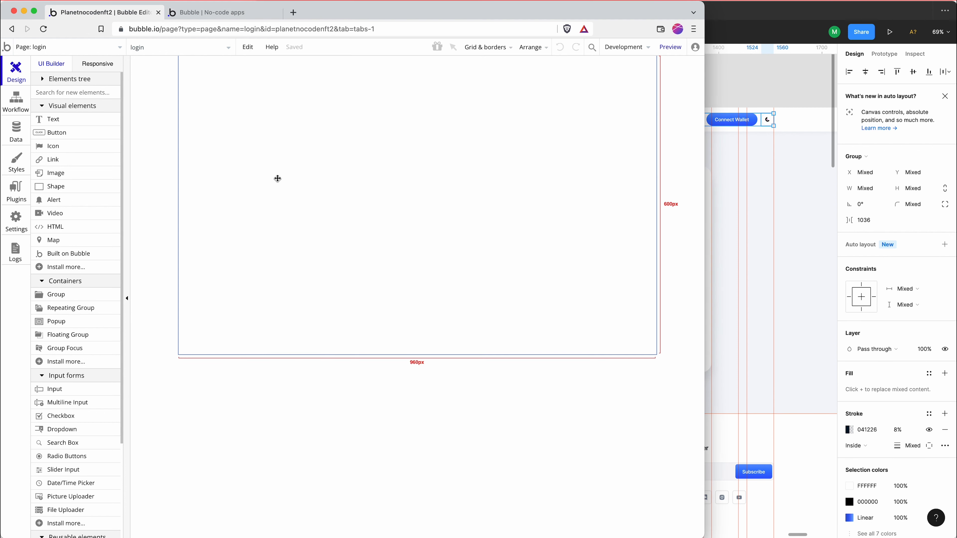
pyautogui.doubleClick(545, 111)
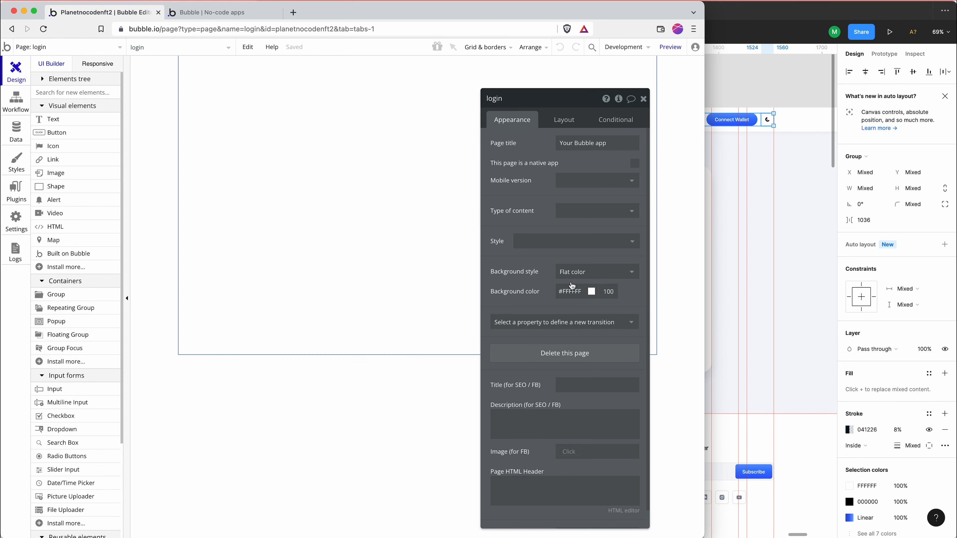
pyautogui.click(278, 14)
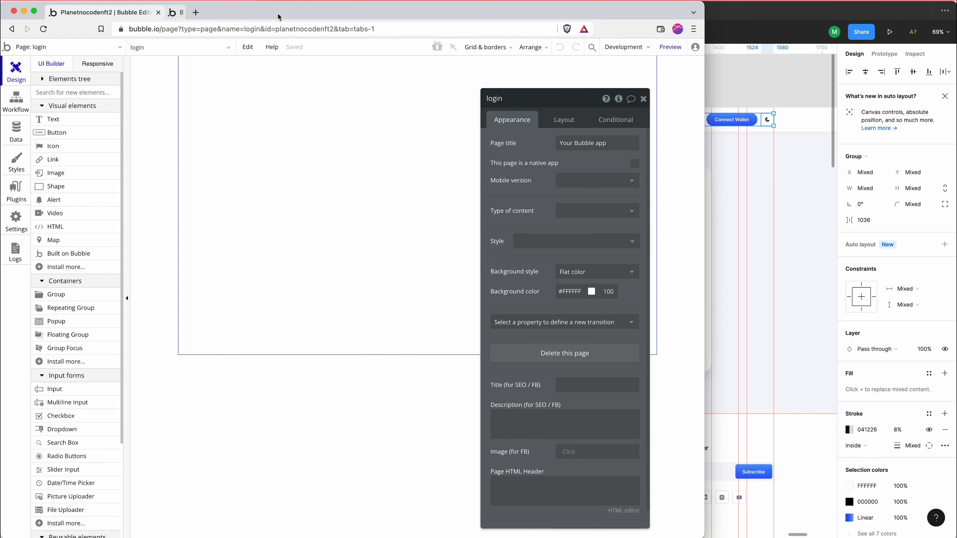
pyautogui.click(564, 119)
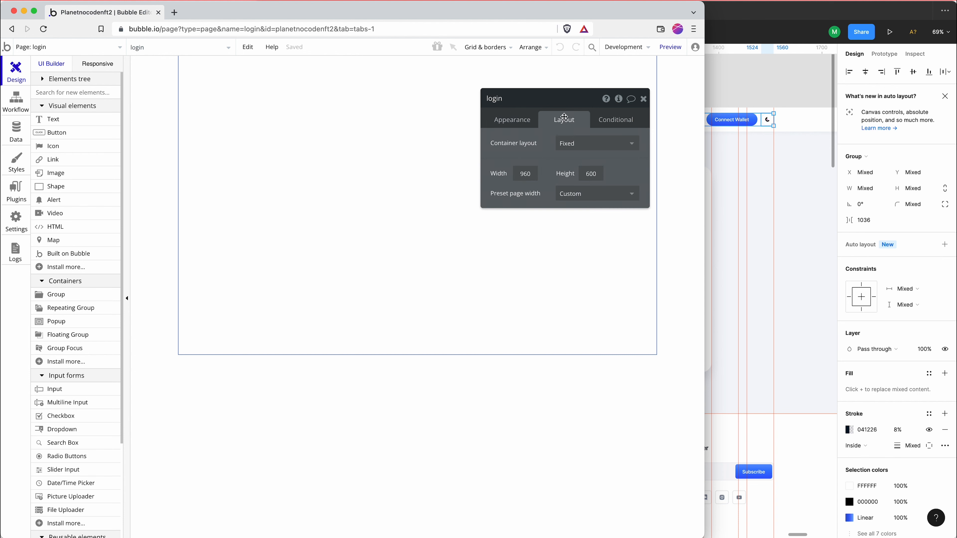
pyautogui.doubleClick(526, 172)
pyautogui.write('1240')
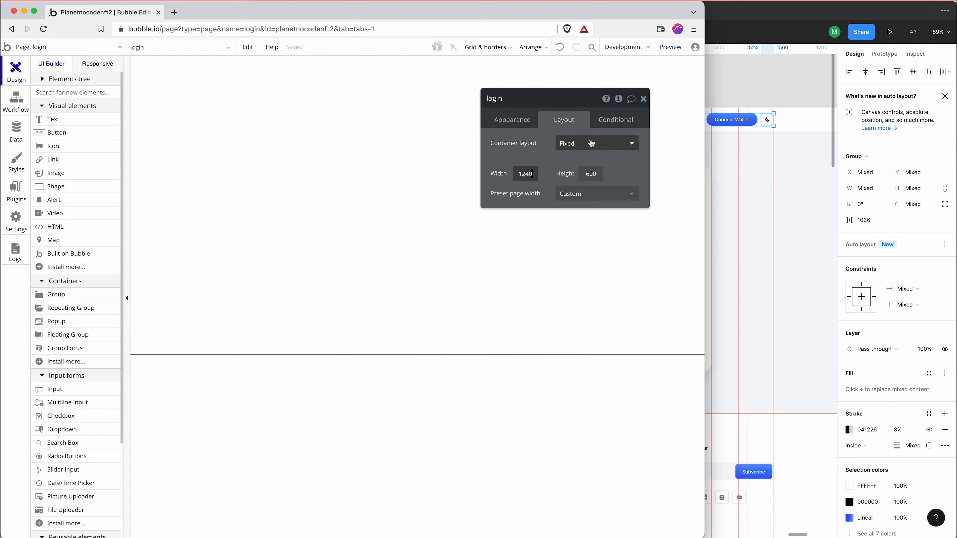
pyautogui.click(596, 144)
pyautogui.click(584, 204)
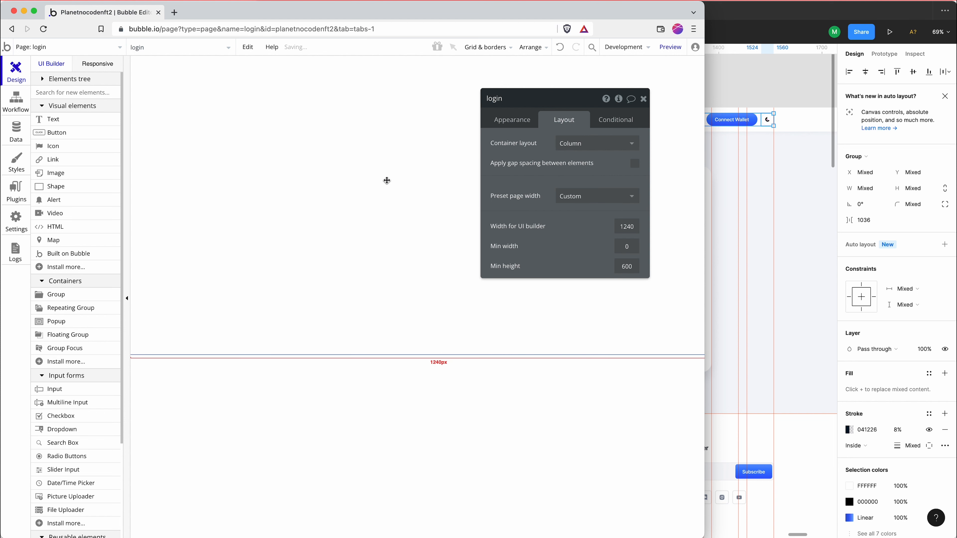
# Draw a group about 382 × 53 px at the upper edge of the login page
pyautogui.click(56, 295)
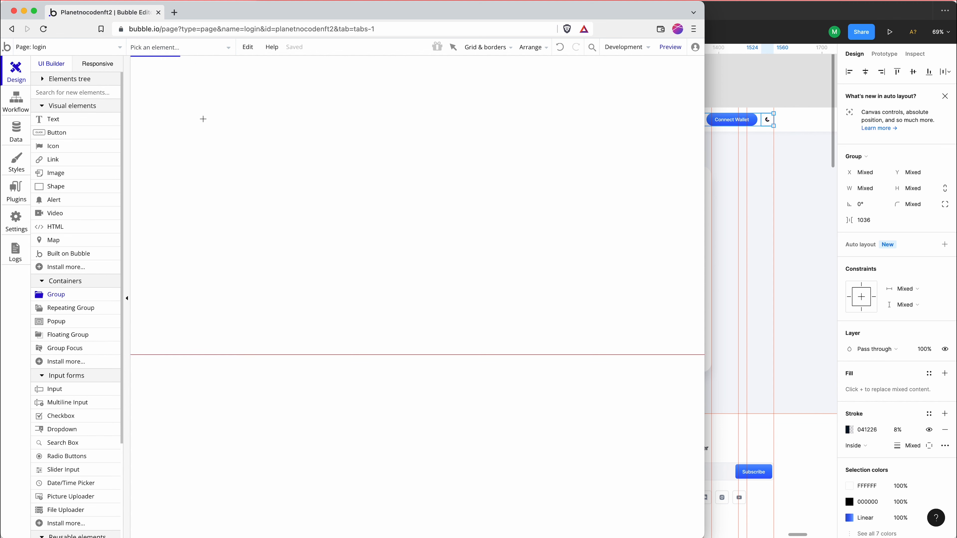
pyautogui.moveTo(196, 66)
pyautogui.mouseDown()
pyautogui.moveTo(249, 90)
pyautogui.moveTo(377, 97)
pyautogui.mouseUp()
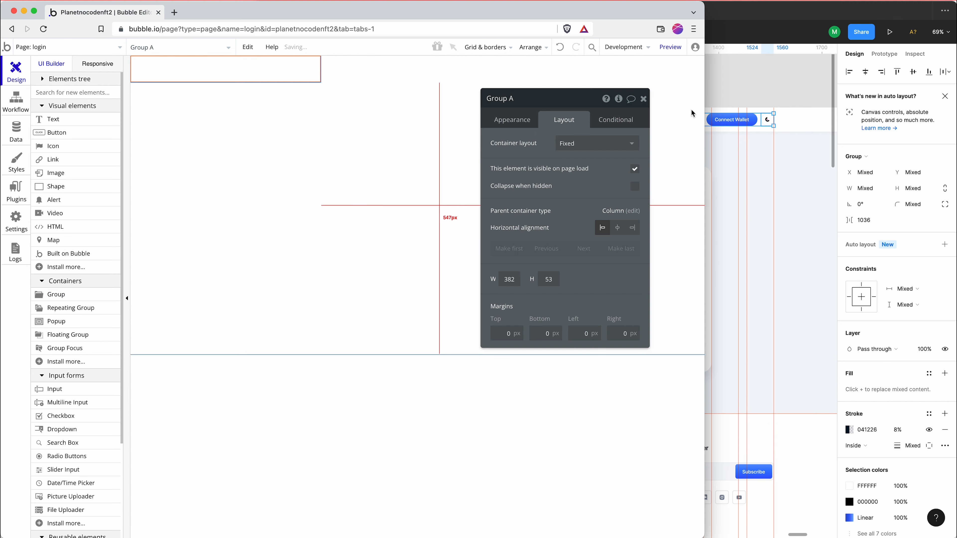
# Switch to Figma and check the dimensions of the body layer inside the login frame's header
pyautogui.click(789, 121)
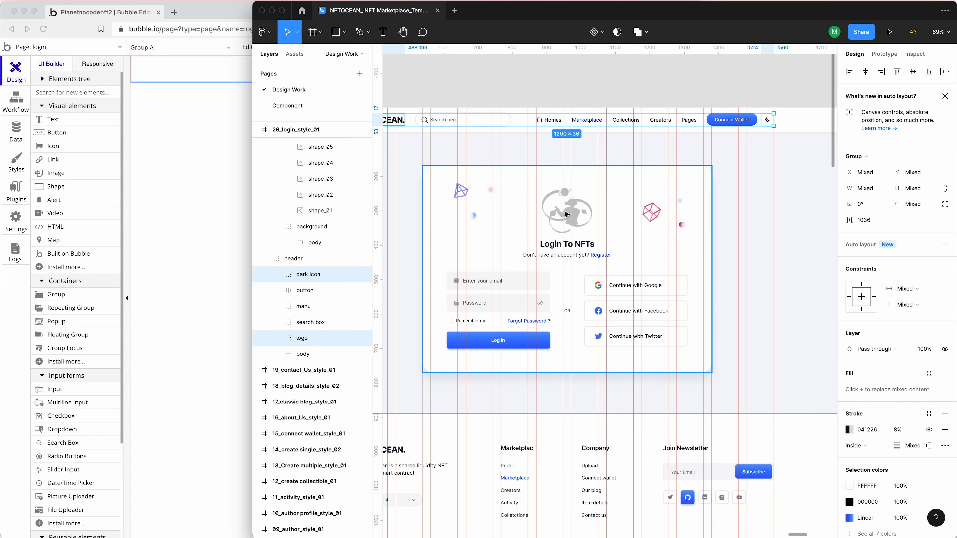
pyautogui.doubleClick(802, 131)
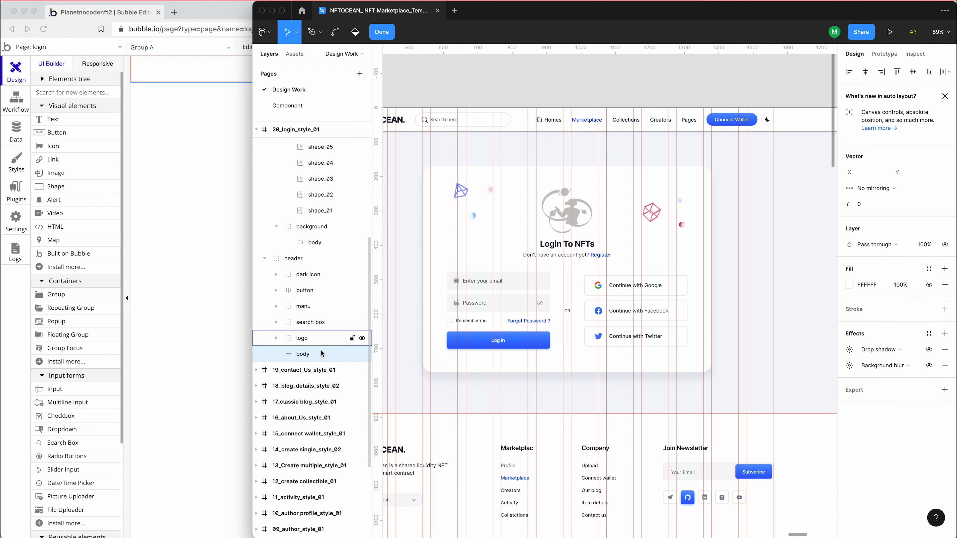
pyautogui.scroll(1, 317, 344)
pyautogui.click(301, 344)
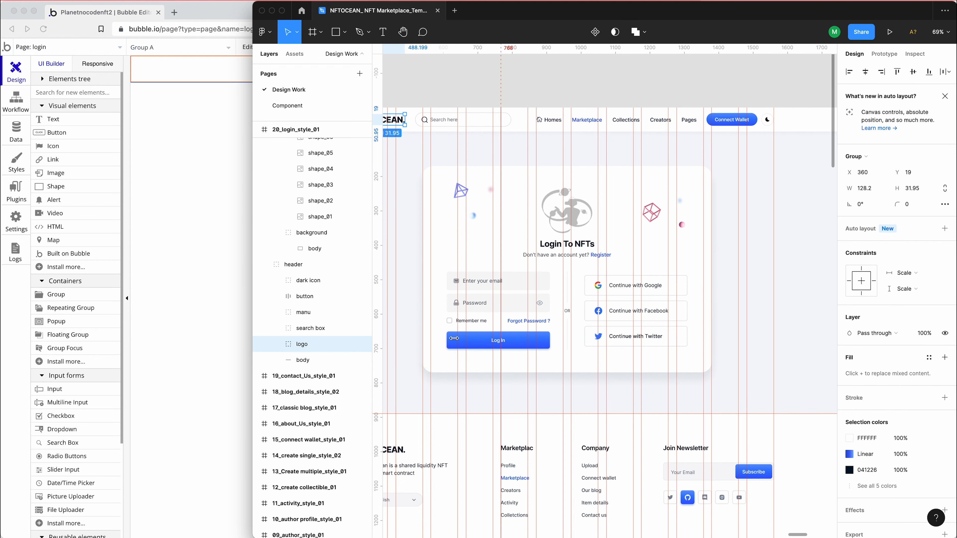
pyautogui.click(303, 361)
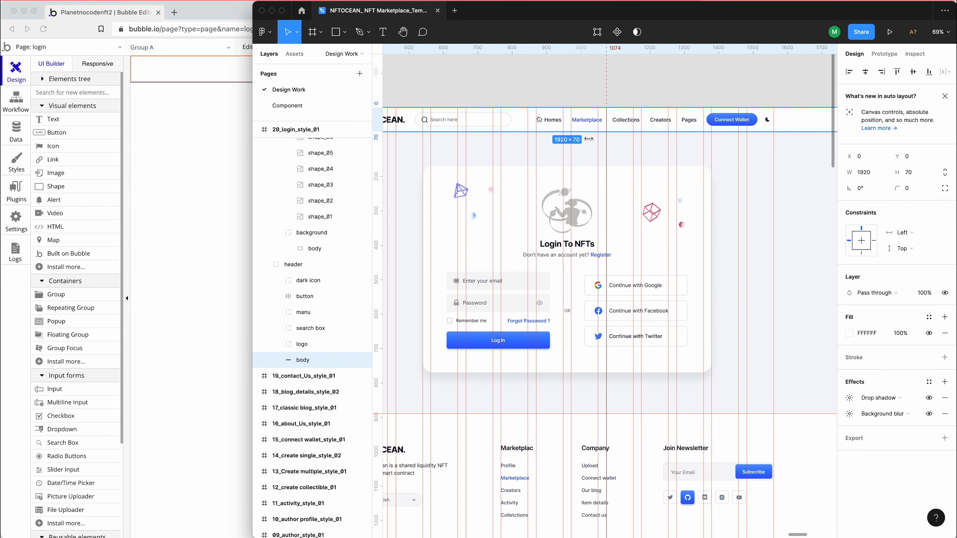
# Back in Bubble, set Group A's container layout to Row and its fixed width to 100%
pyautogui.click(250, 151)
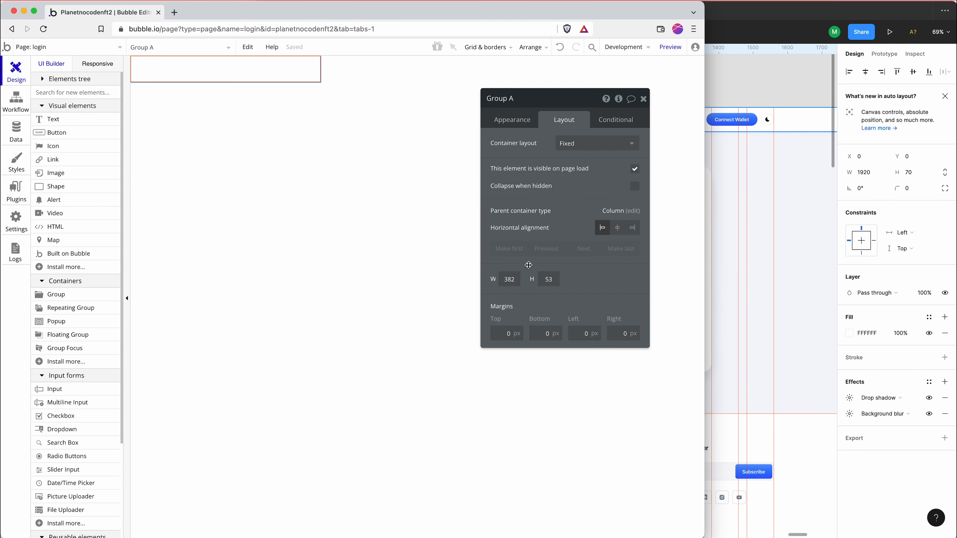
pyautogui.click(590, 147)
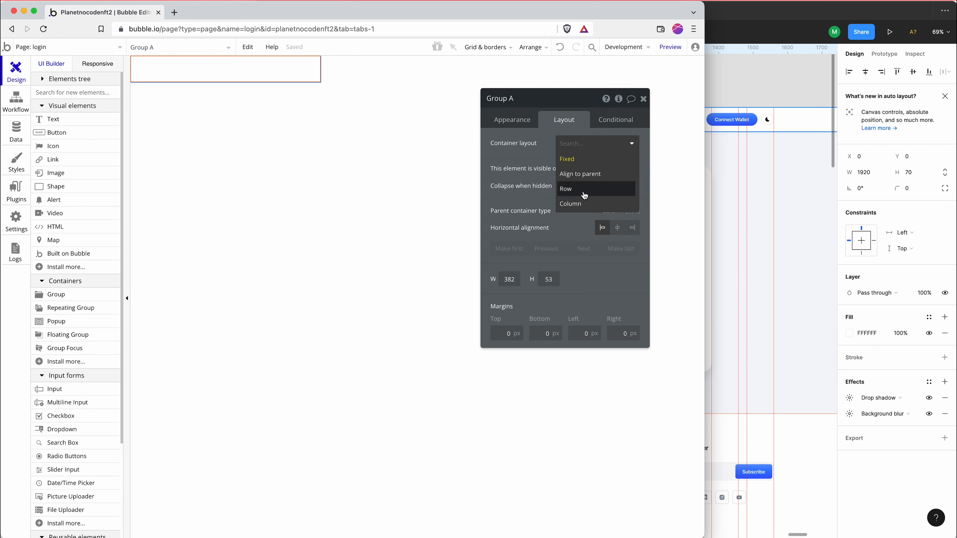
pyautogui.click(569, 186)
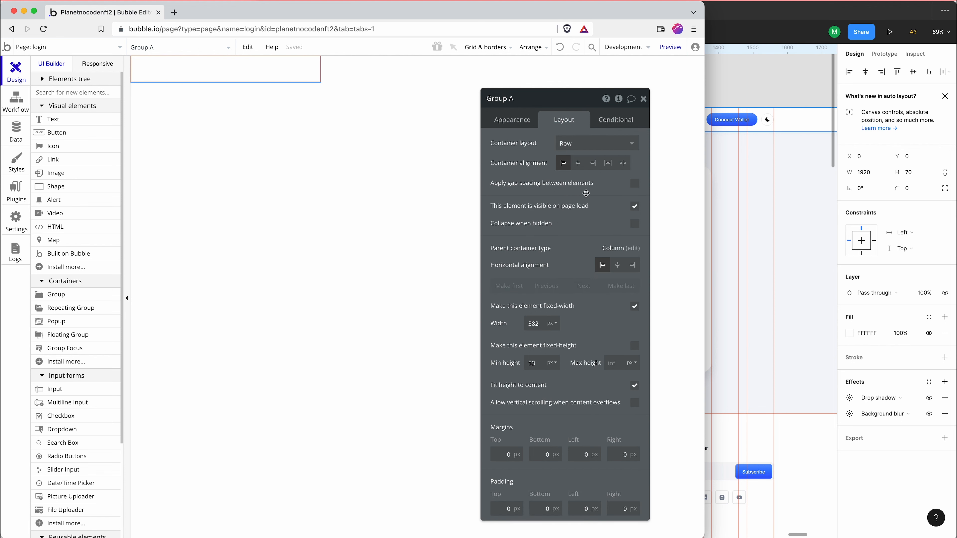
pyautogui.doubleClick(534, 323)
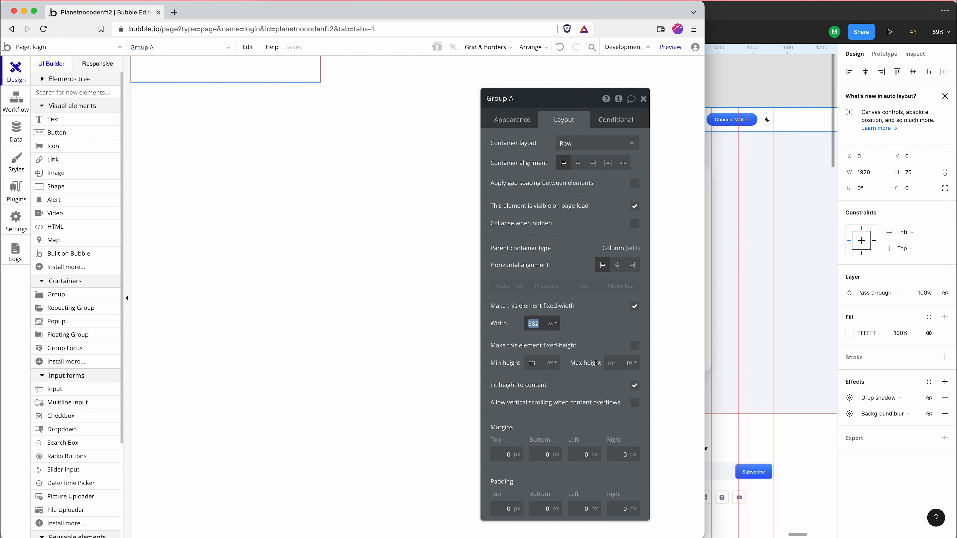
pyautogui.write('100')
pyautogui.click(551, 327)
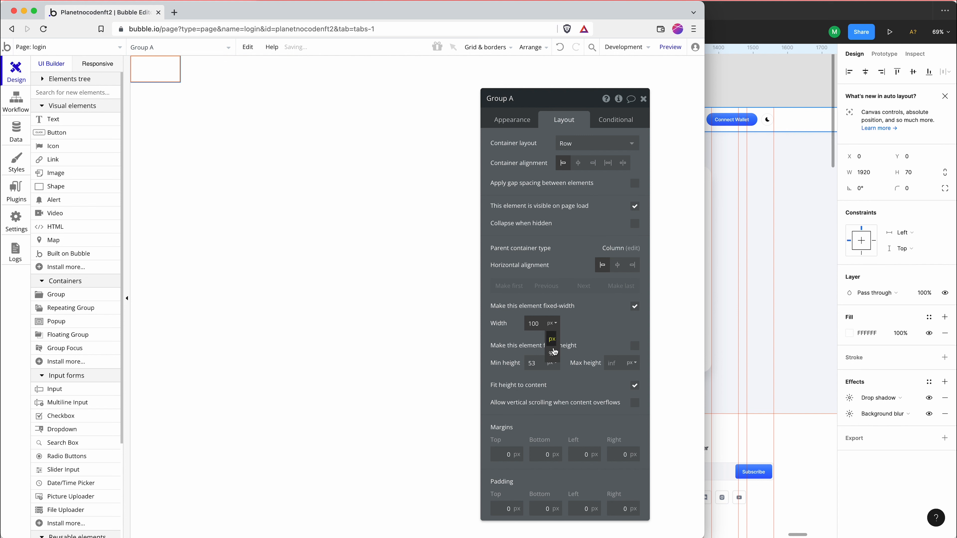
pyautogui.click(553, 351)
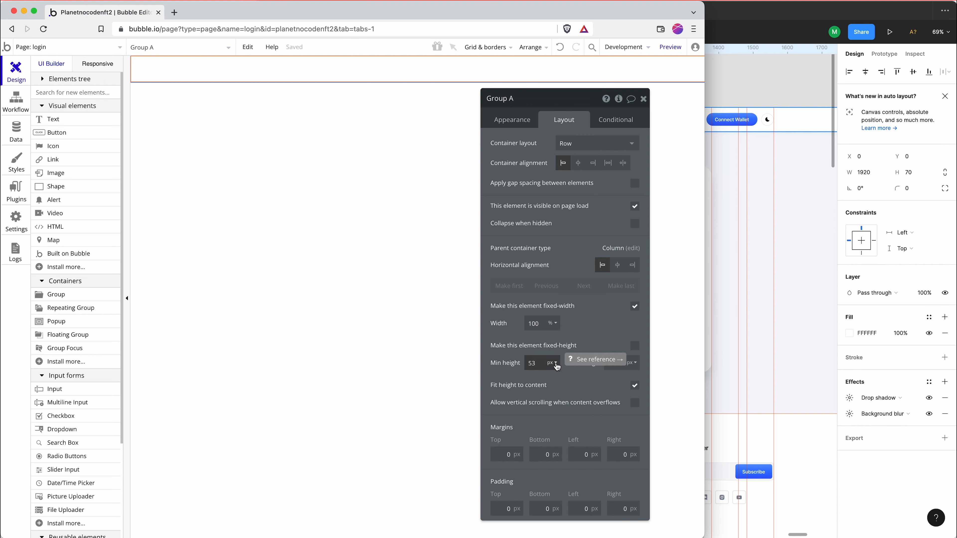
# Make Group A fixed-height and set its height to 70 px
pyautogui.click(635, 345)
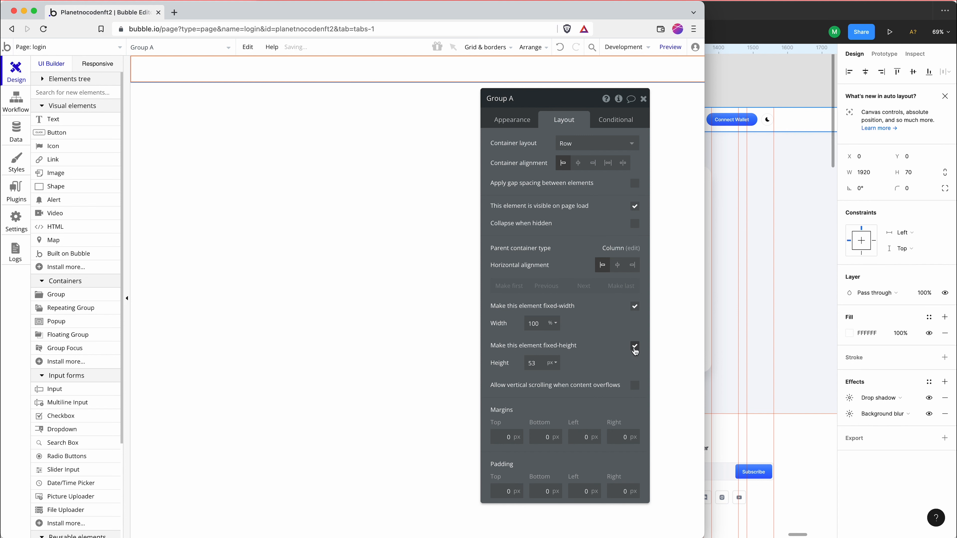
pyautogui.doubleClick(531, 363)
pyautogui.write('70')
pyautogui.click(397, 147)
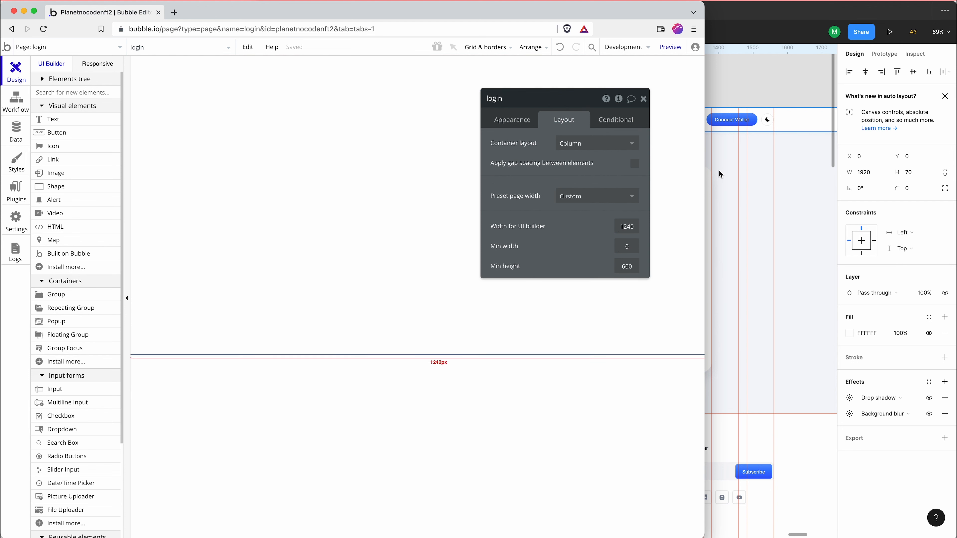
# Switch to Figma and copy the fill color F4F7FA of the 20_login_style_01 frame
pyautogui.click(751, 172)
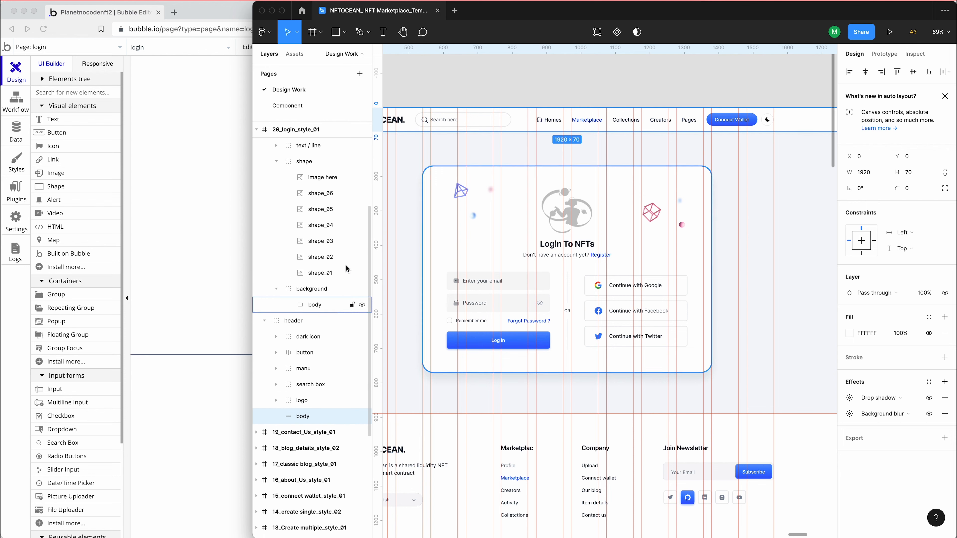
pyautogui.scroll(5, 313, 245)
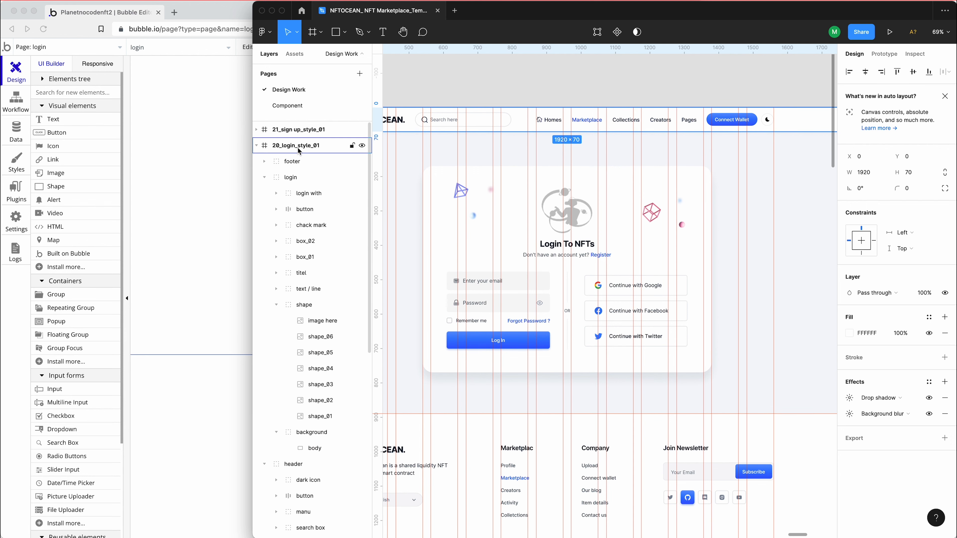
pyautogui.click(276, 152)
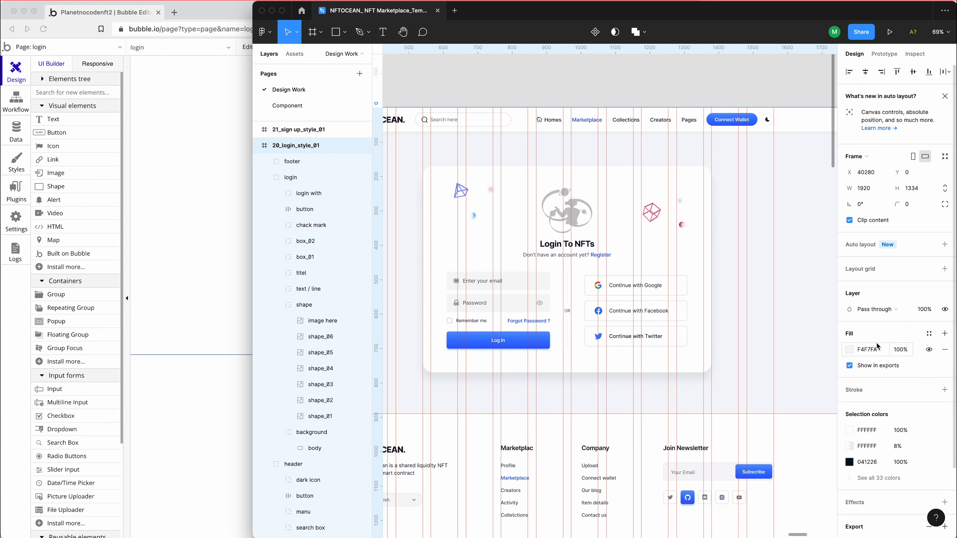
pyautogui.click(874, 350)
pyautogui.press('super+c')
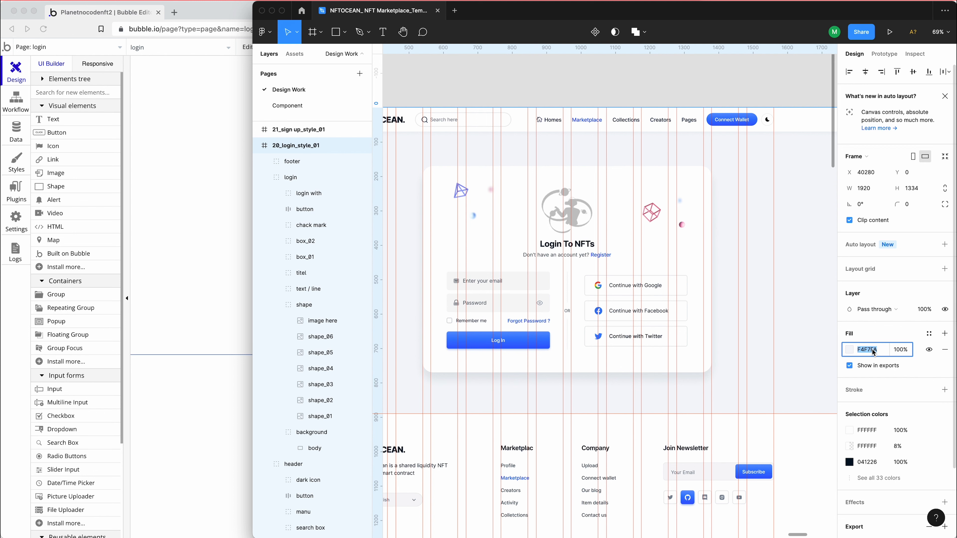
# Return to Bubble and set the login page's background color to #F4F7FA
pyautogui.click(192, 188)
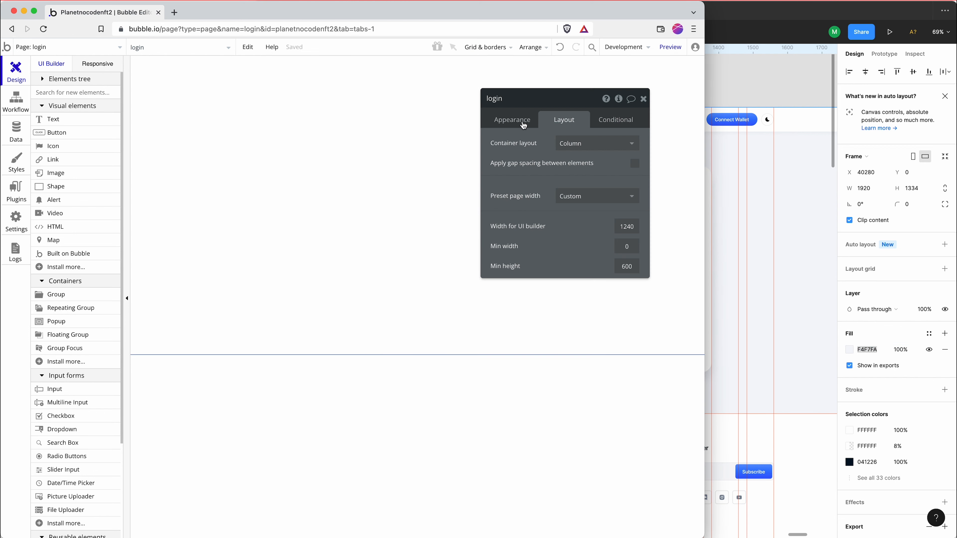
pyautogui.click(523, 121)
pyautogui.doubleClick(563, 298)
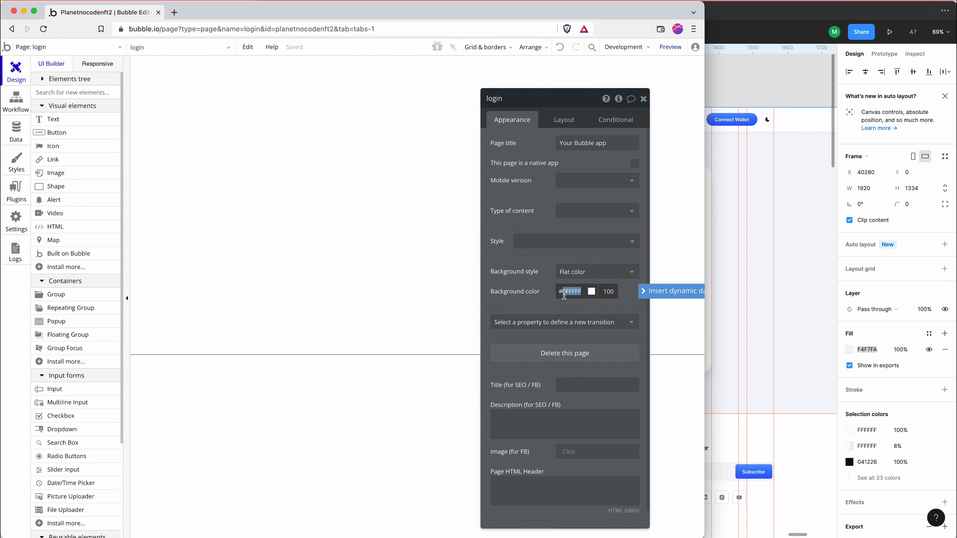
pyautogui.press('super+v')
pyautogui.press('Return')
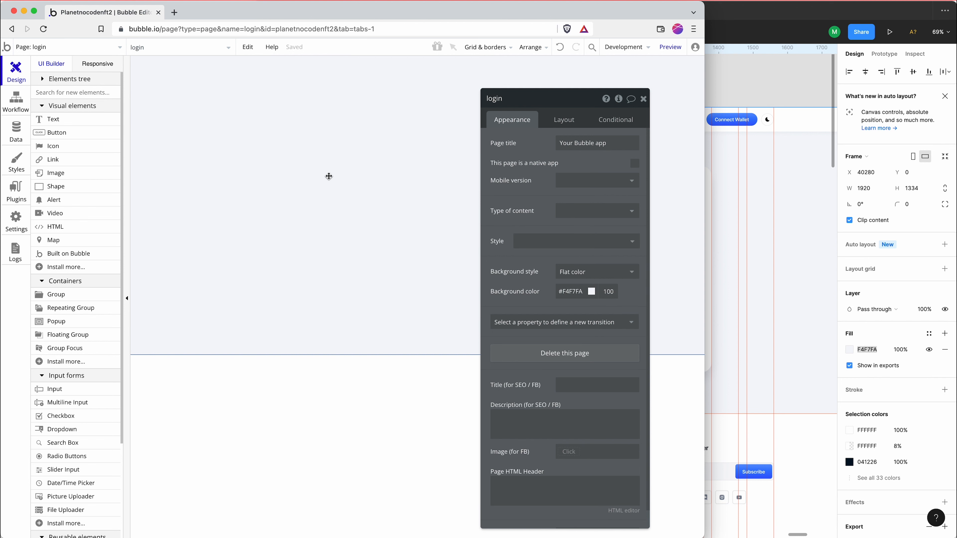
# Detach Group A from its Default Group style and give it a white flat color background
pyautogui.click(278, 85)
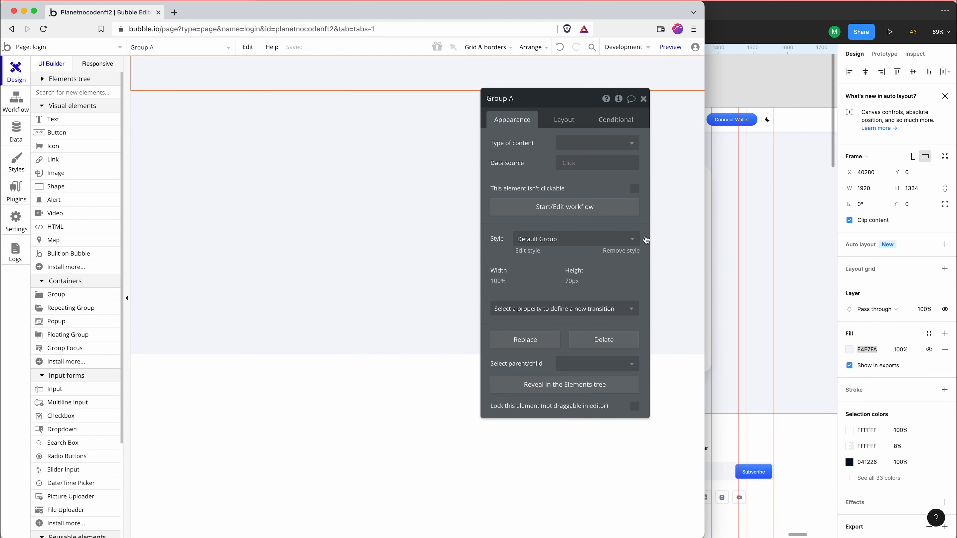
pyautogui.click(572, 239)
pyautogui.click(571, 260)
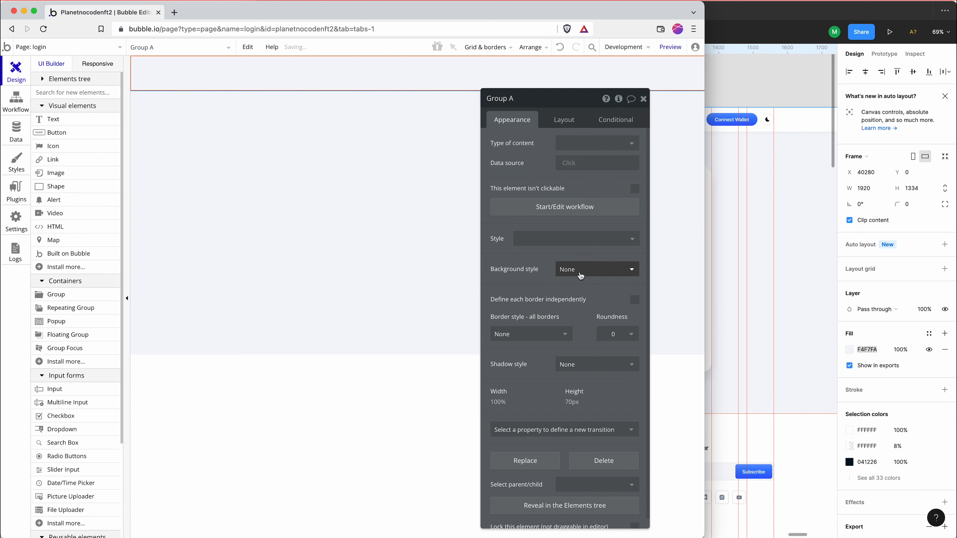
pyautogui.click(569, 269)
pyautogui.click(585, 300)
pyautogui.click(453, 228)
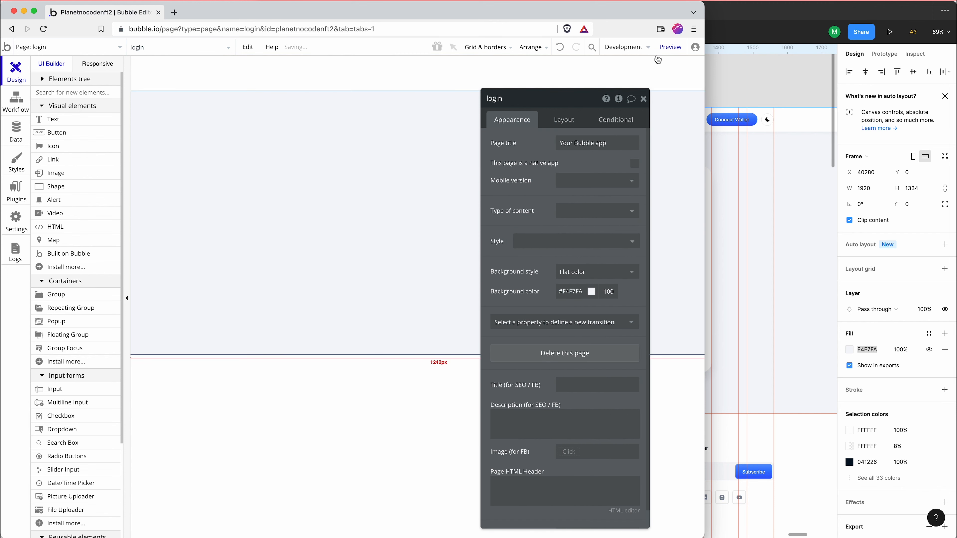
# Preview the login page in the browser and return to the editor
pyautogui.click(670, 46)
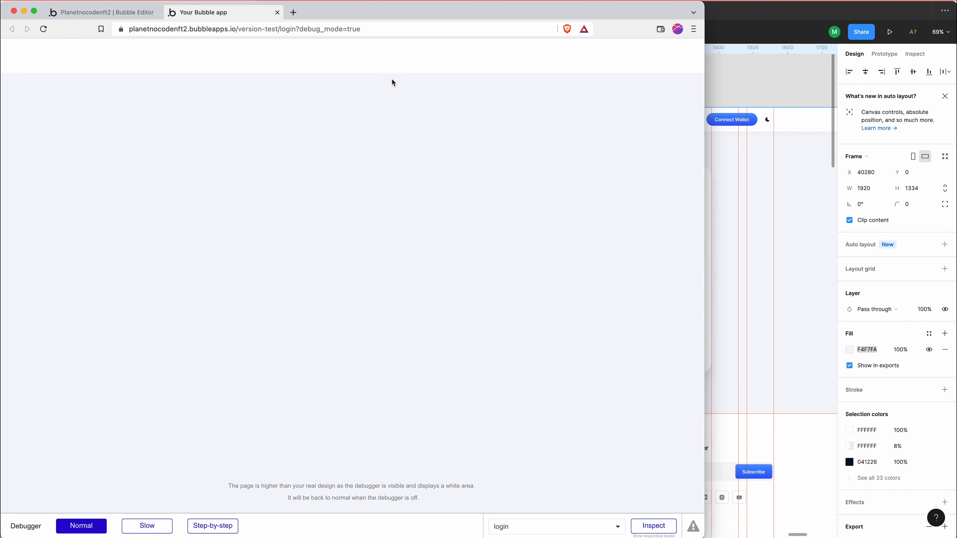
pyautogui.click(92, 14)
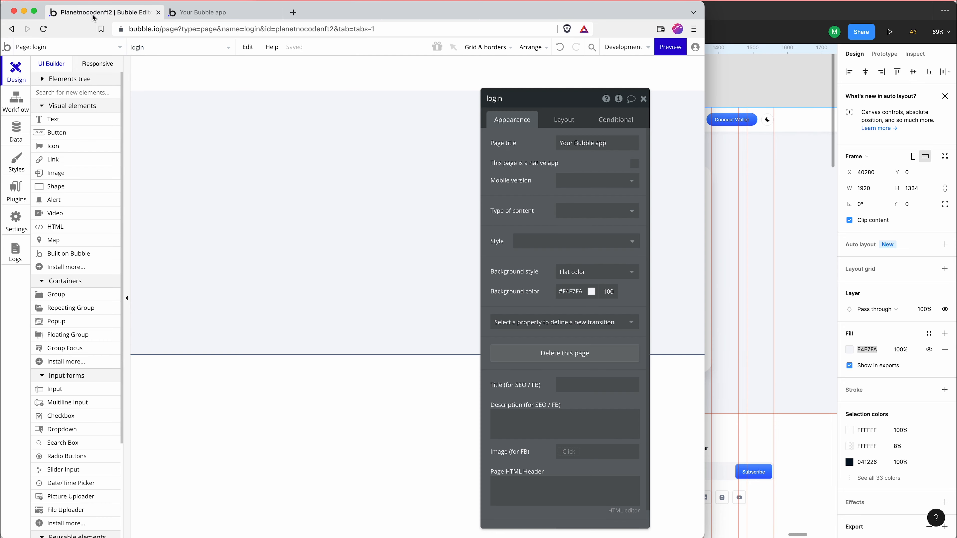
# Check the login card in Figma, then draw a group about 446 × 304 px below the header in Bubble and center it horizontally
pyautogui.click(742, 227)
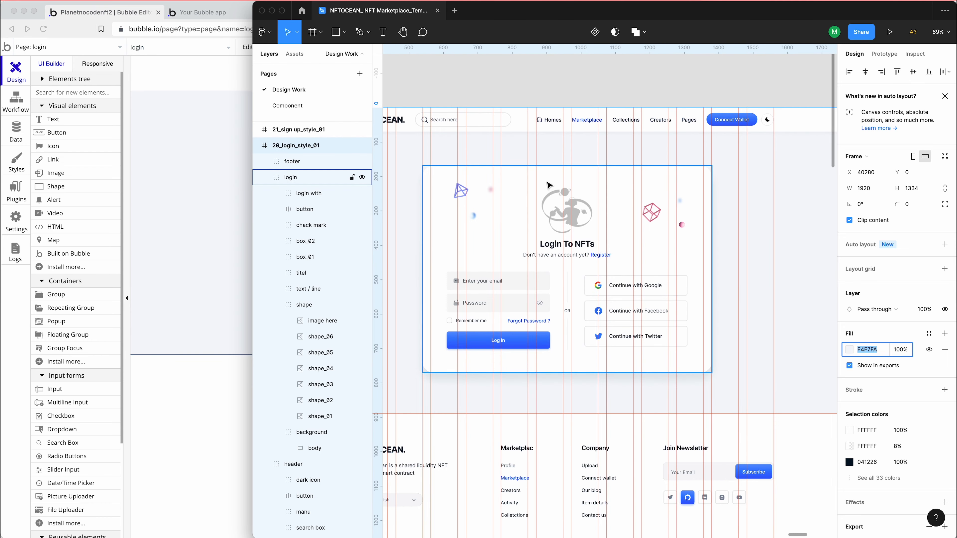
pyautogui.click(137, 181)
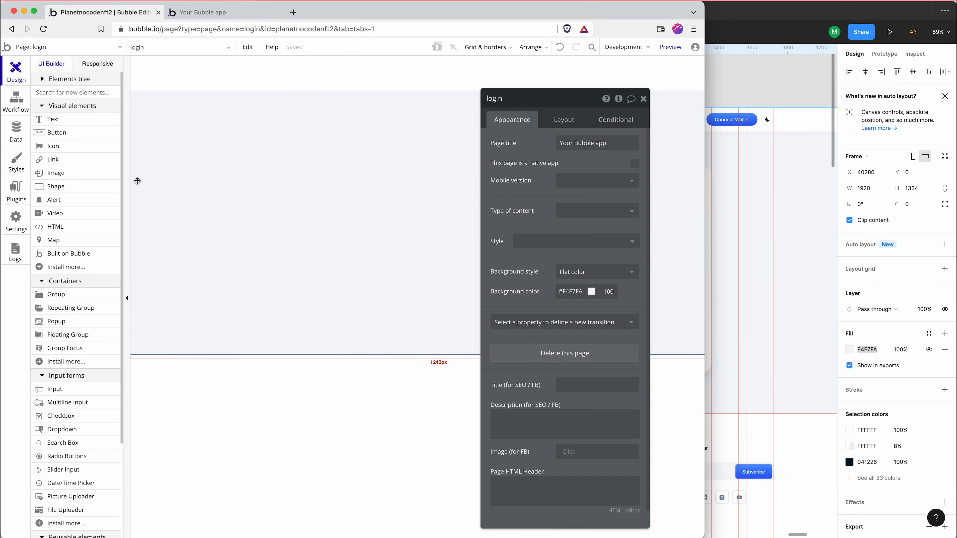
pyautogui.click(85, 295)
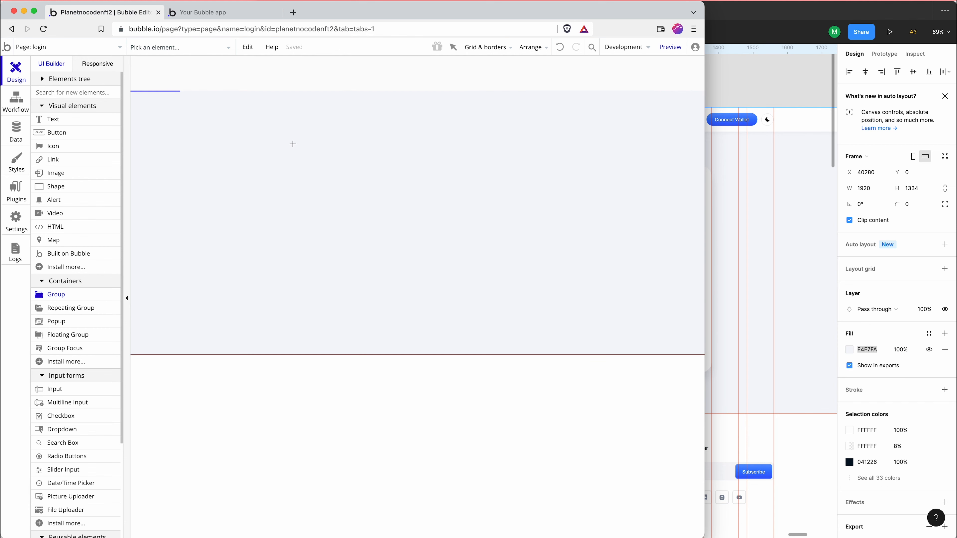
pyautogui.moveTo(293, 143); pyautogui.dragTo(507, 295)
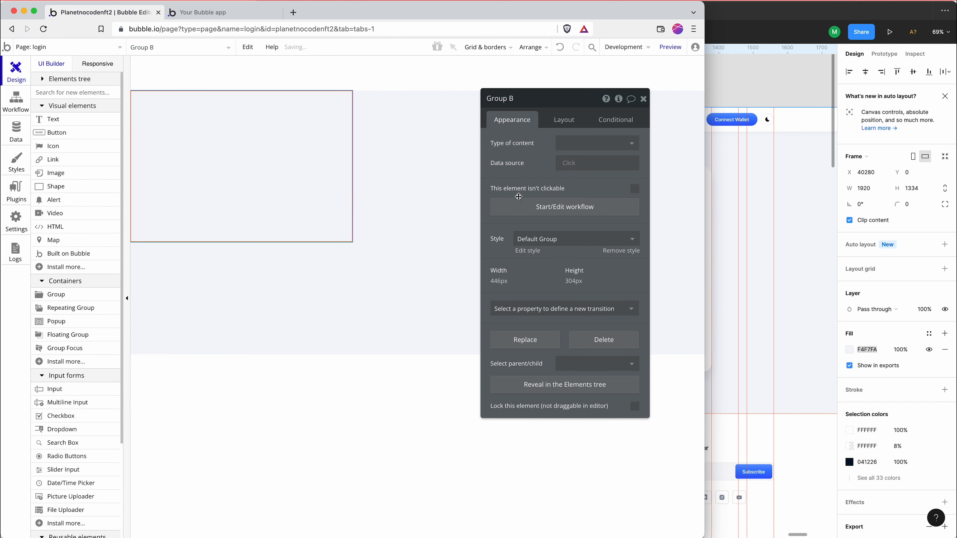
pyautogui.click(564, 120)
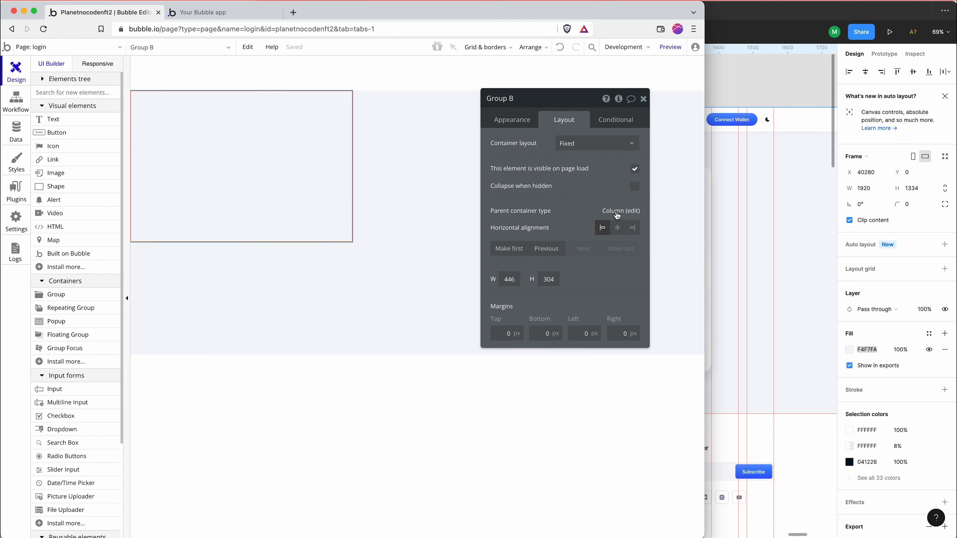
pyautogui.click(618, 228)
# Detach Group B from its Default Group style and give it a white flat color background
pyautogui.click(513, 119)
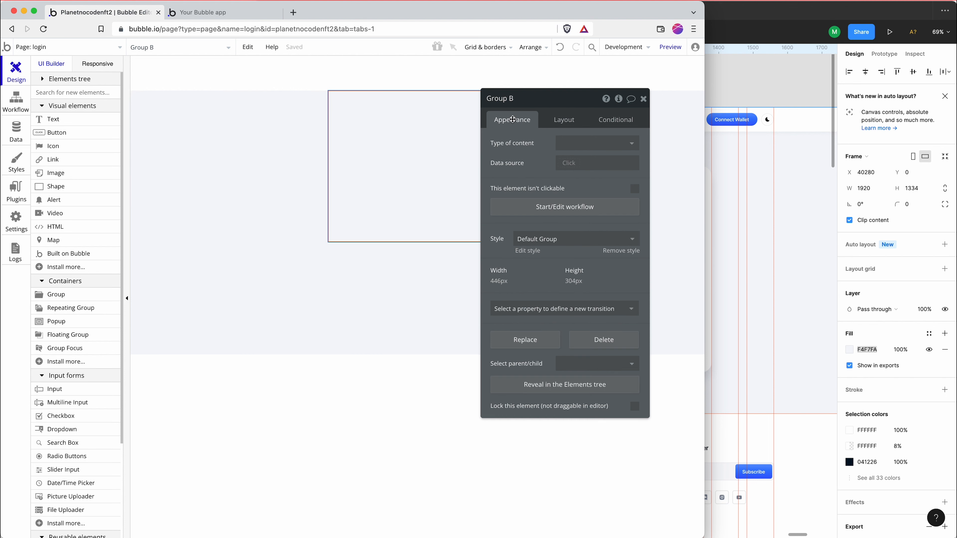
pyautogui.click(554, 232)
pyautogui.click(558, 256)
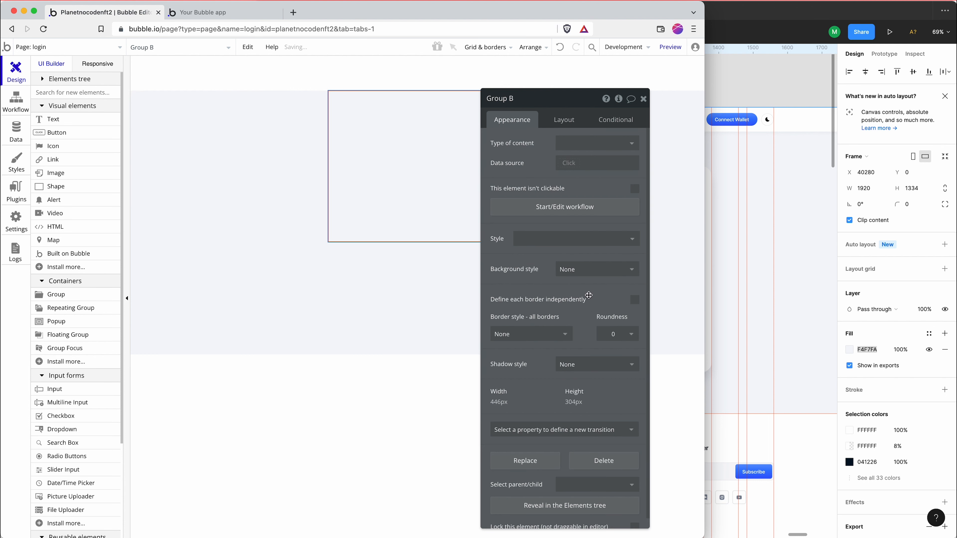
pyautogui.click(587, 271)
pyautogui.click(590, 304)
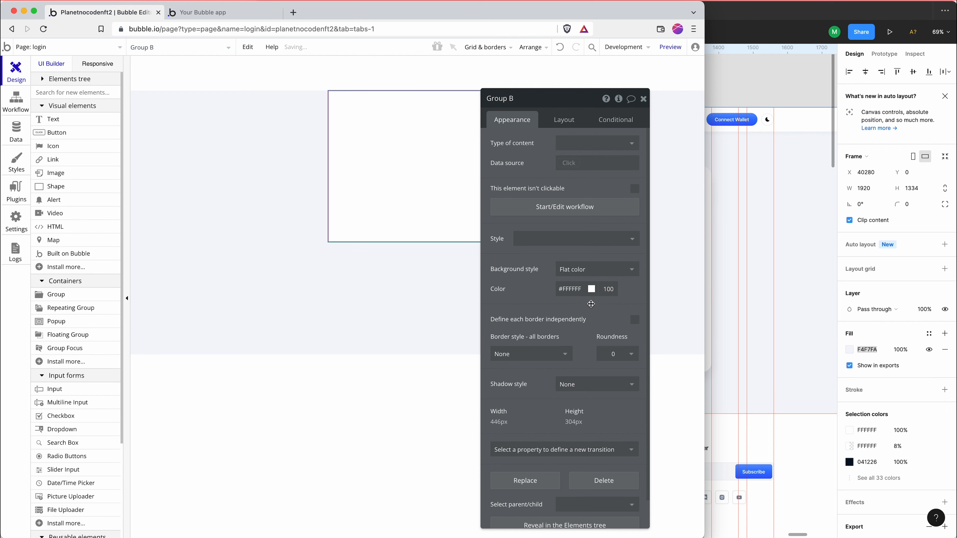
# Look up the login card's corner radius in Figma, and in Bubble set Group B's roundness to 30 and its shadow style to Outset
pyautogui.press('super+Tab')
pyautogui.doubleClick(691, 259)
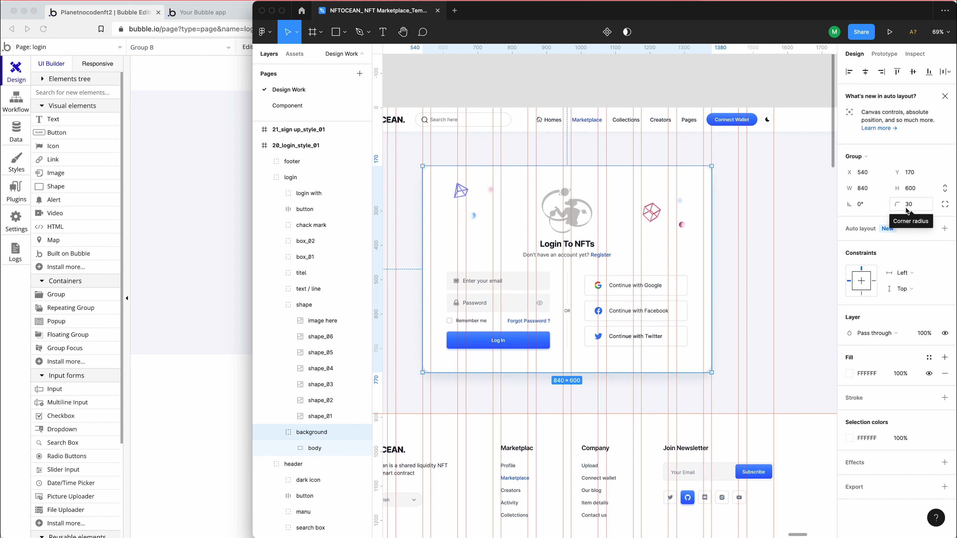
pyautogui.click(207, 179)
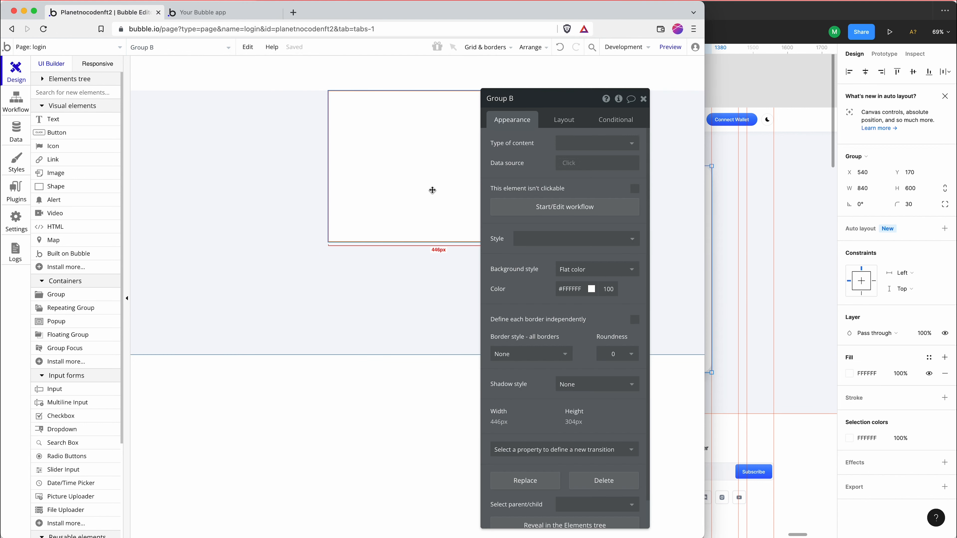
pyautogui.click(610, 355)
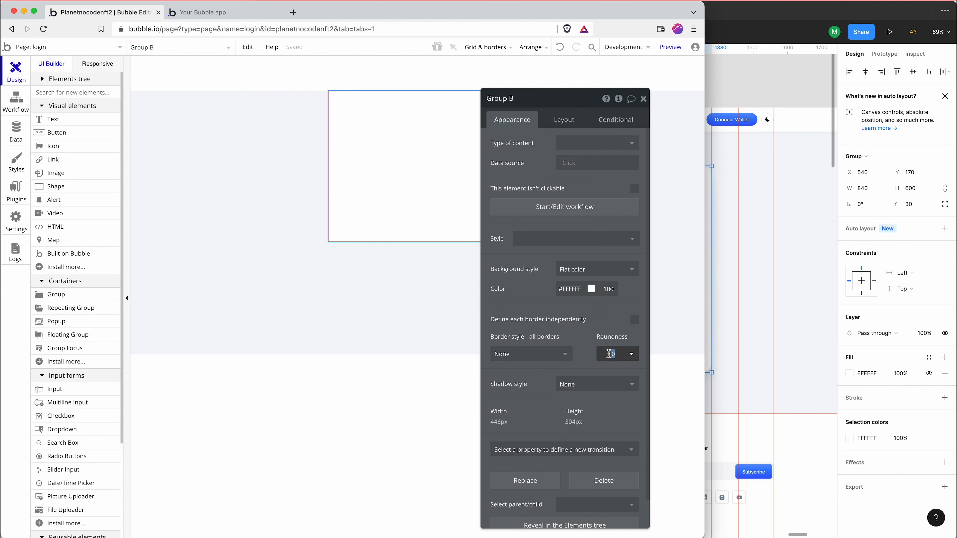
pyautogui.write('30')
pyautogui.click(582, 385)
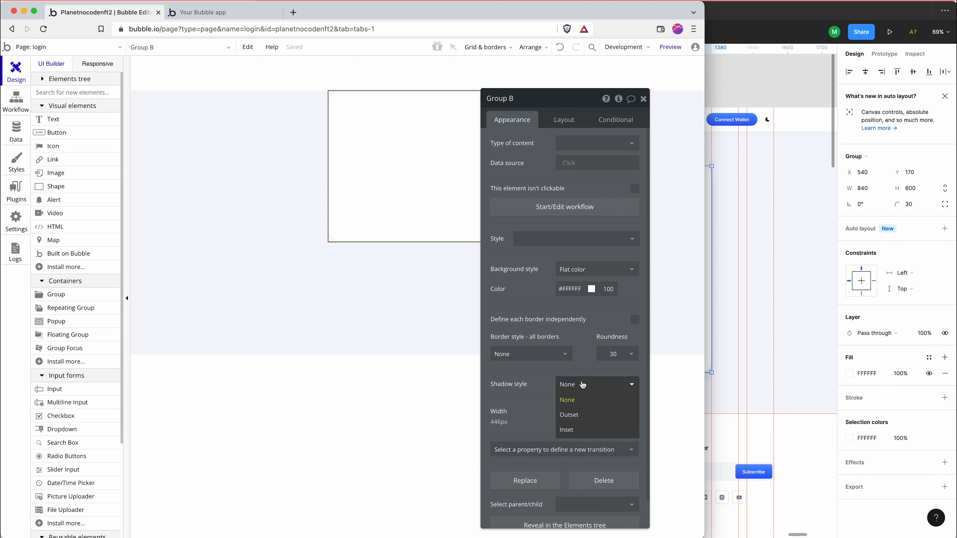
pyautogui.click(585, 415)
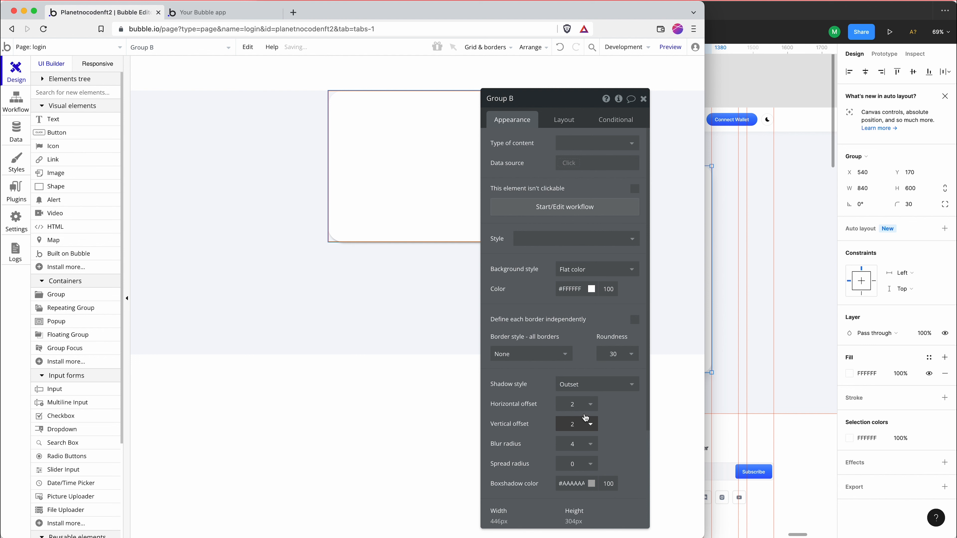
# Switch to Figma, inspect the login background's body layer and copy its box-shadow color rgba(4, 18, 38, 0.08)
pyautogui.click(796, 281)
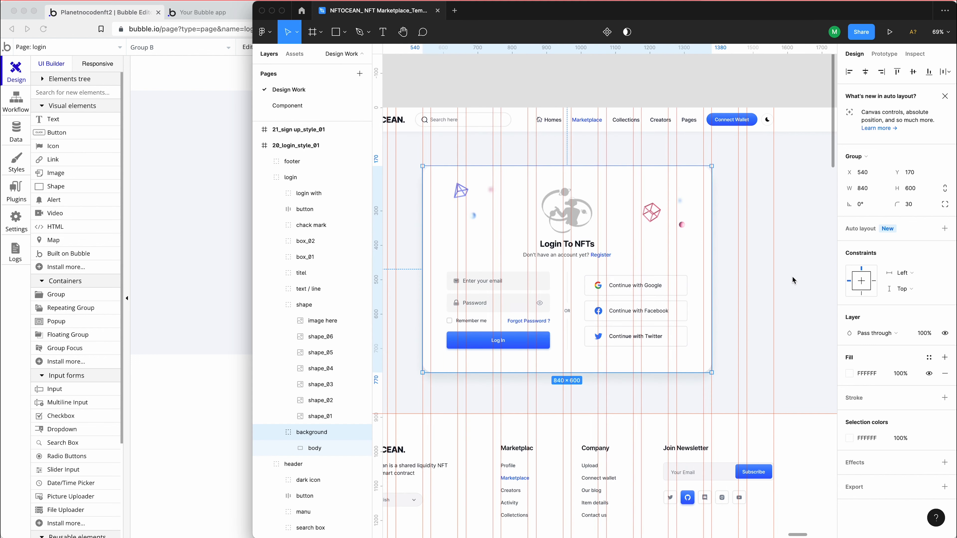
pyautogui.click(316, 447)
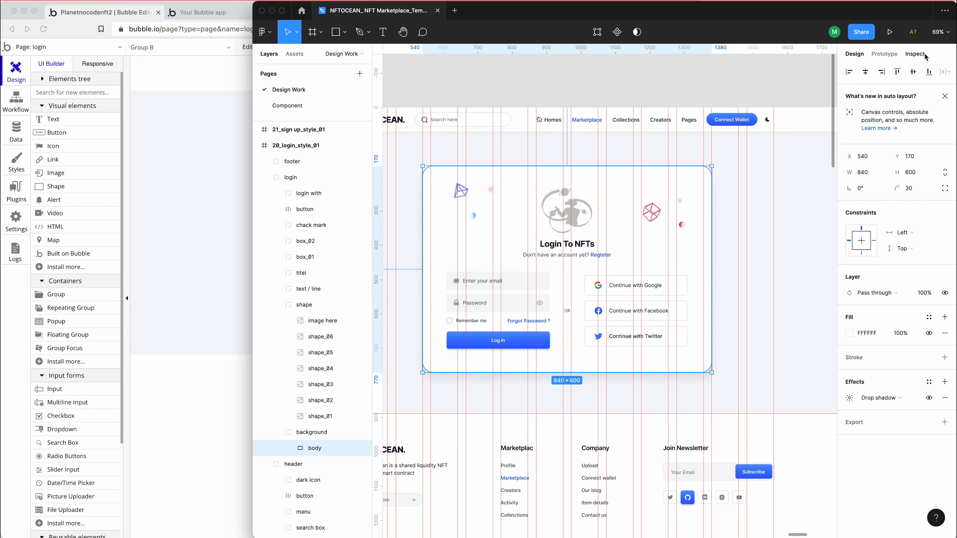
pyautogui.click(915, 54)
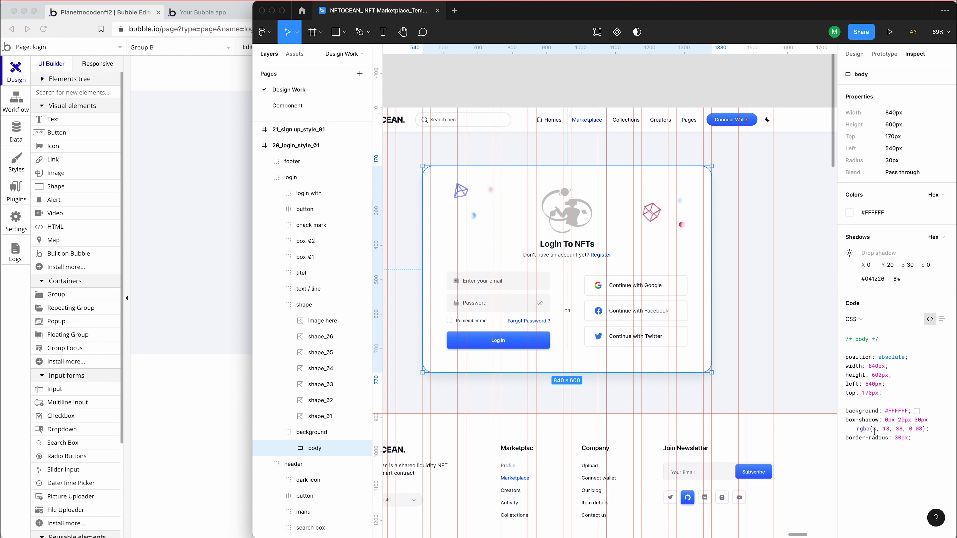
pyautogui.moveTo(858, 430); pyautogui.dragTo(915, 431)
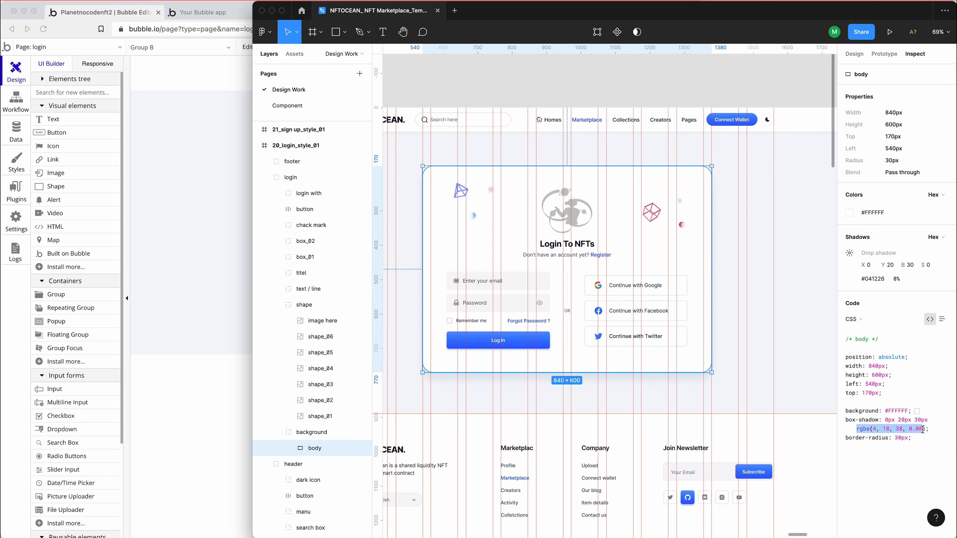
# Return to Bubble and set Group B's box shadow color to the copied rgba(4, 18, 38, 0.08)
pyautogui.click(175, 184)
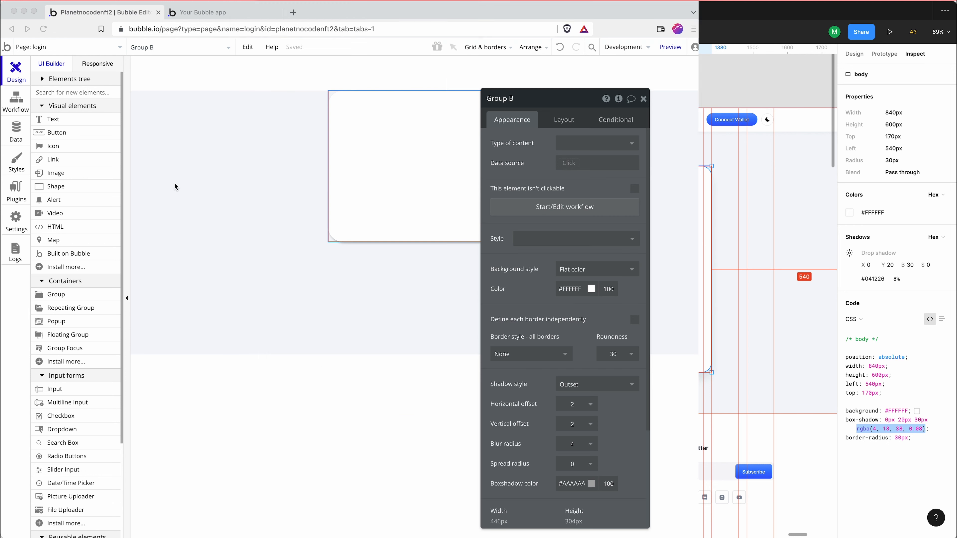
pyautogui.scroll(-5, 531, 395)
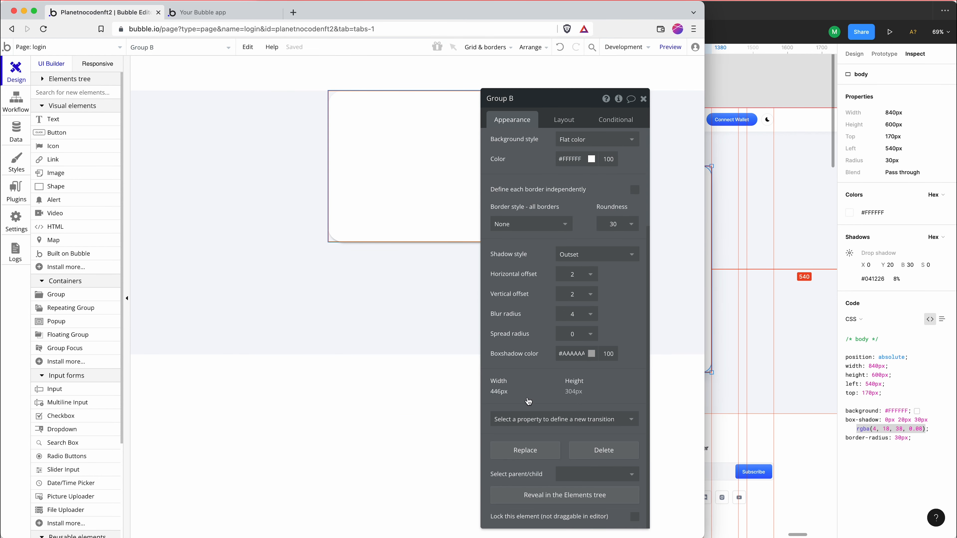
pyautogui.tripleClick(570, 354)
pyautogui.press('super+v')
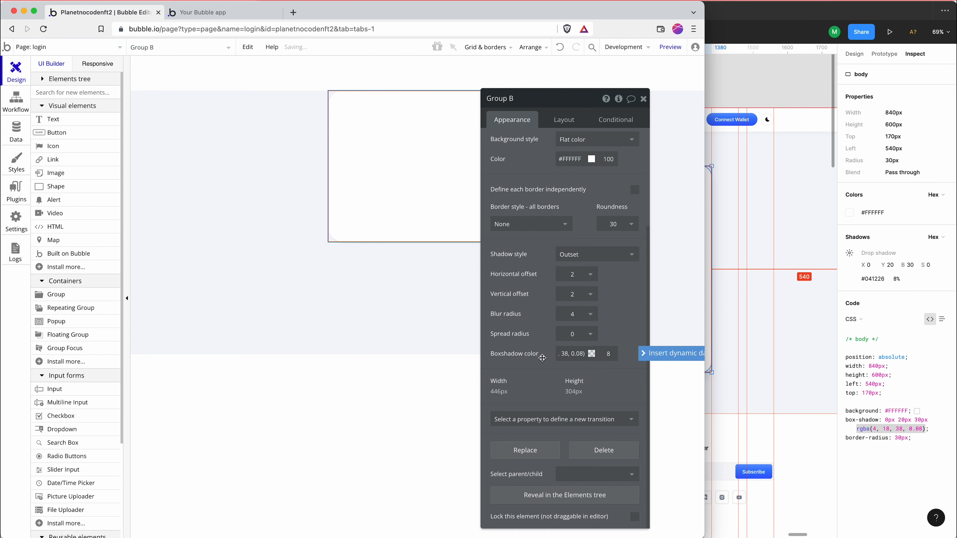
pyautogui.click(542, 358)
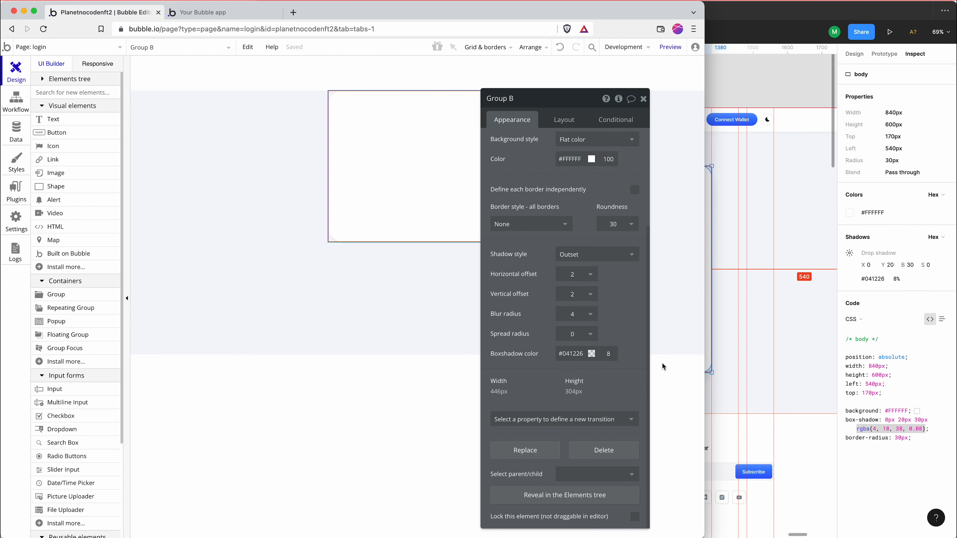
# Set Group B's shadow to horizontal offset 0, vertical offset 20 and blur radius 30, and check its look on the page
pyautogui.click(582, 278)
pyautogui.click(577, 372)
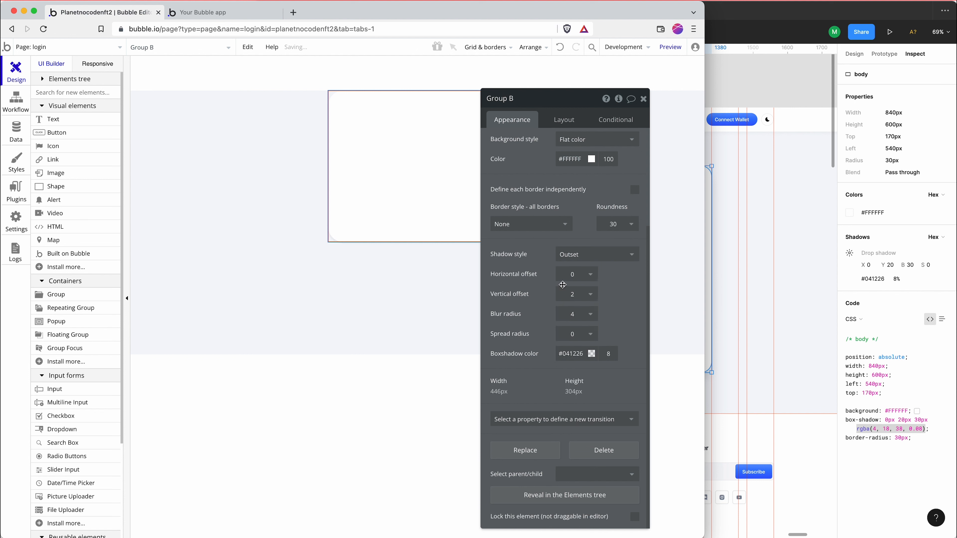
pyautogui.click(579, 297)
pyautogui.click(580, 298)
pyautogui.click(579, 295)
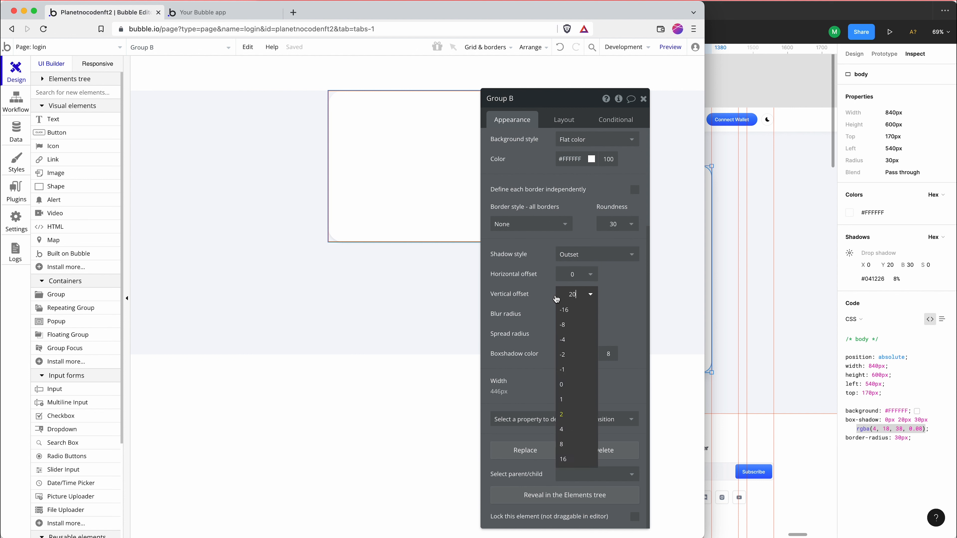
pyautogui.press('Return')
pyautogui.doubleClick(572, 314)
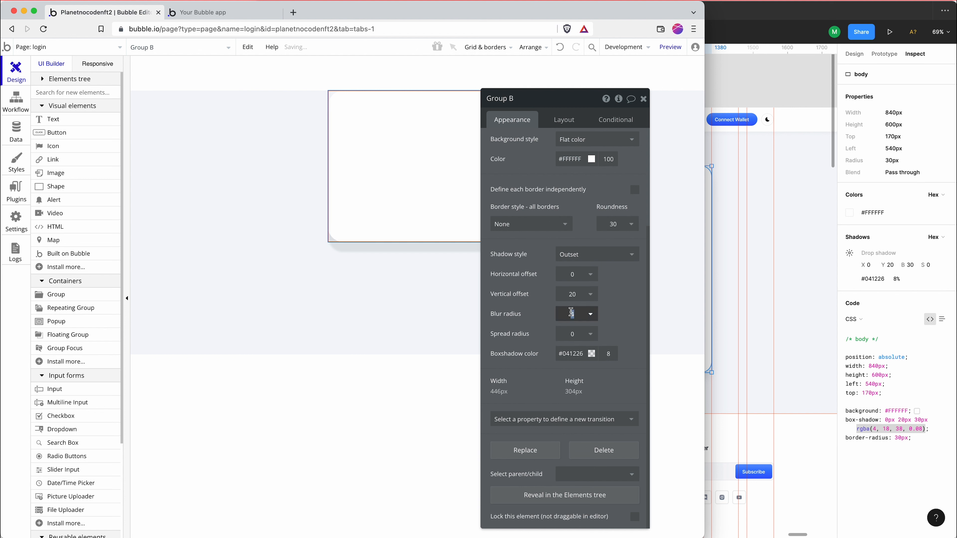
pyautogui.write('30')
pyautogui.press('Return')
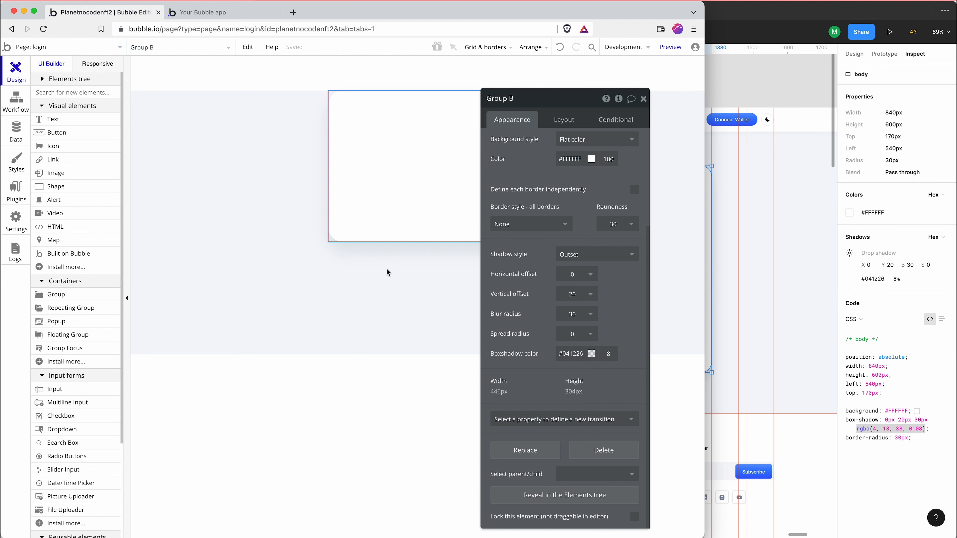
pyautogui.click(371, 266)
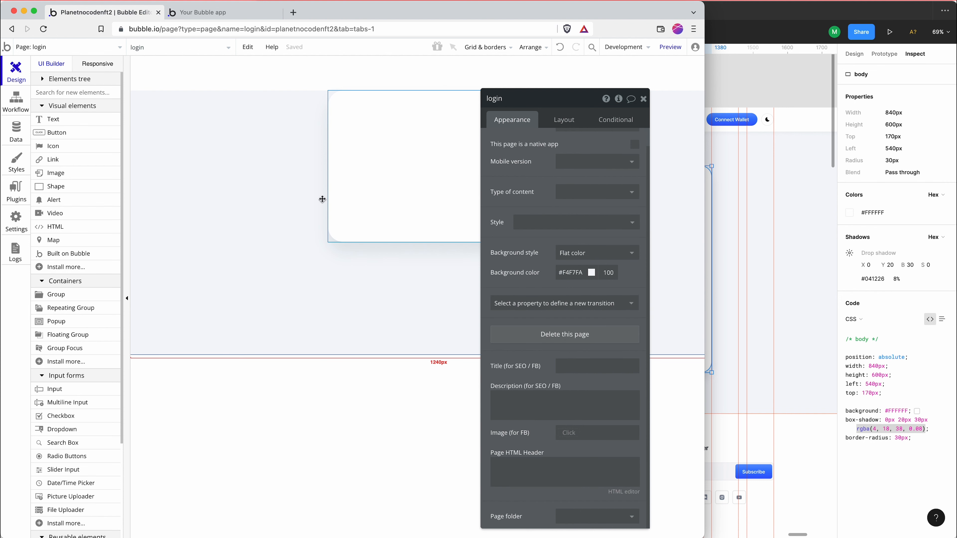
pyautogui.click(364, 226)
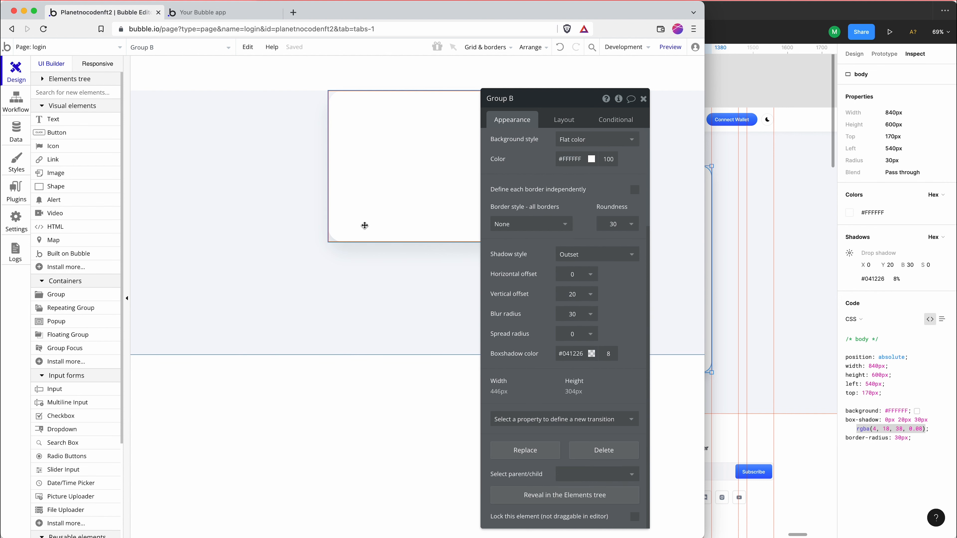
# Measure the login card's spacing above and below in Figma, and in Bubble set Group B's top margin to 100 px and bottom margin to 120 px
pyautogui.click(759, 215)
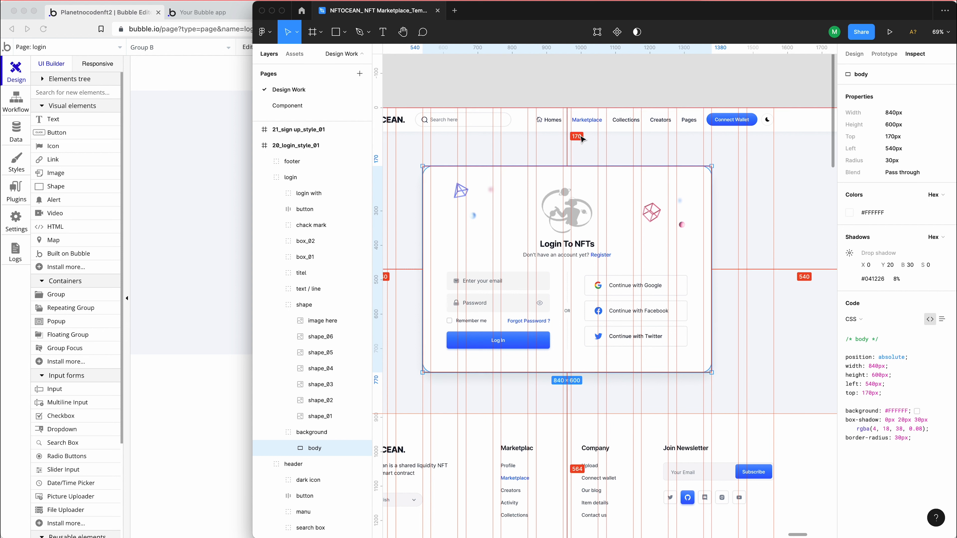
pyautogui.moveTo(580, 133)
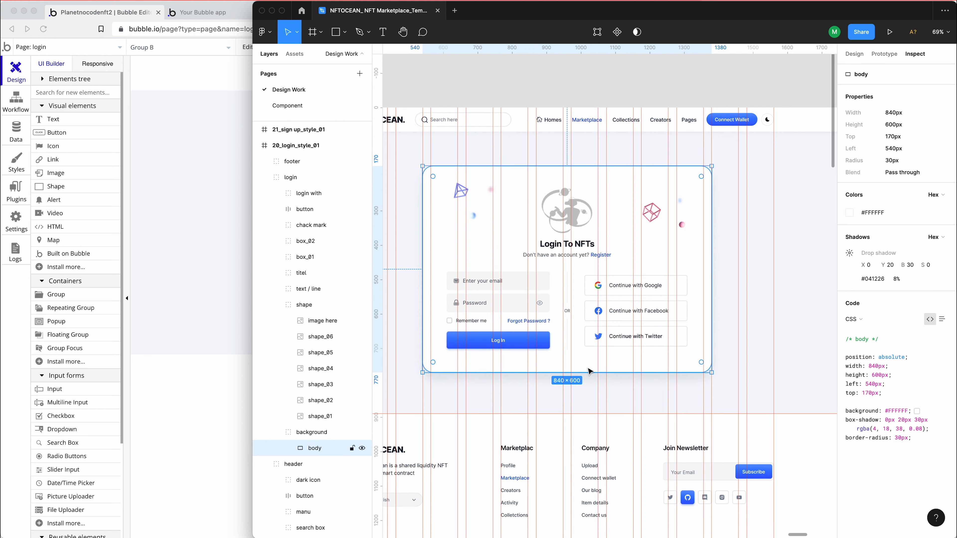
pyautogui.moveTo(552, 436)
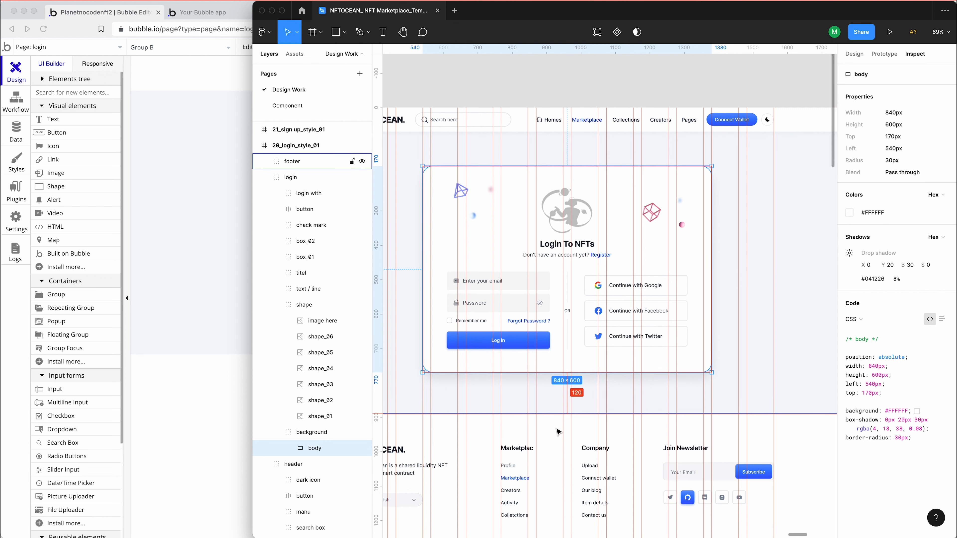
pyautogui.click(227, 233)
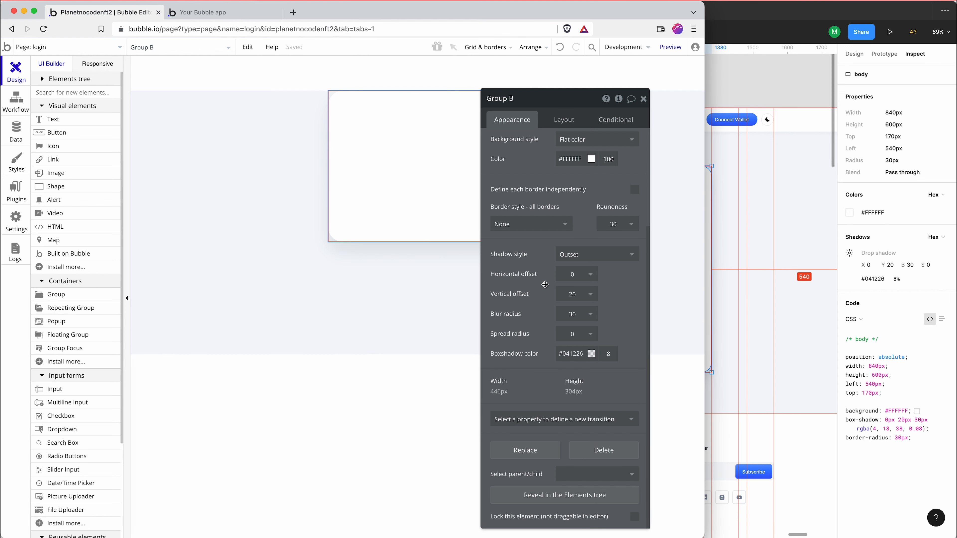
pyautogui.click(562, 124)
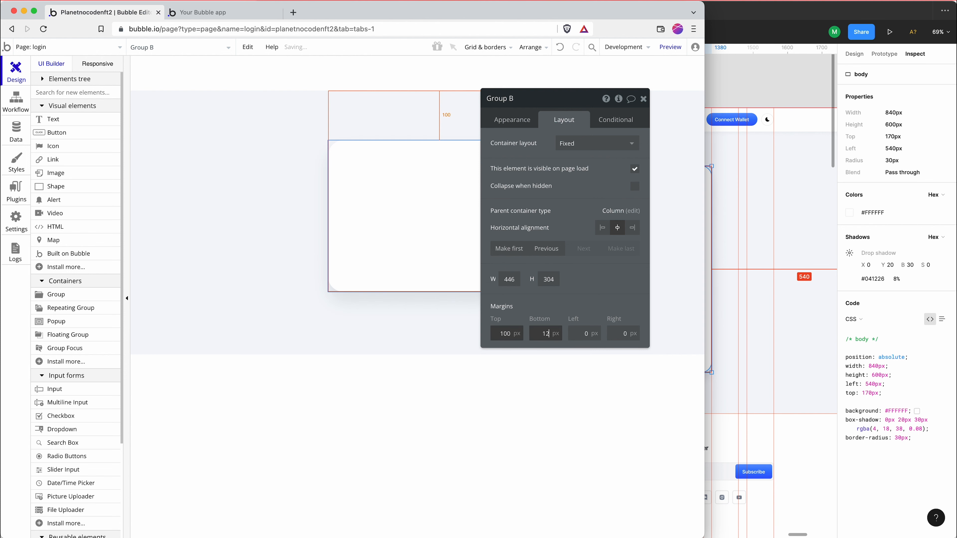
pyautogui.press('Return')
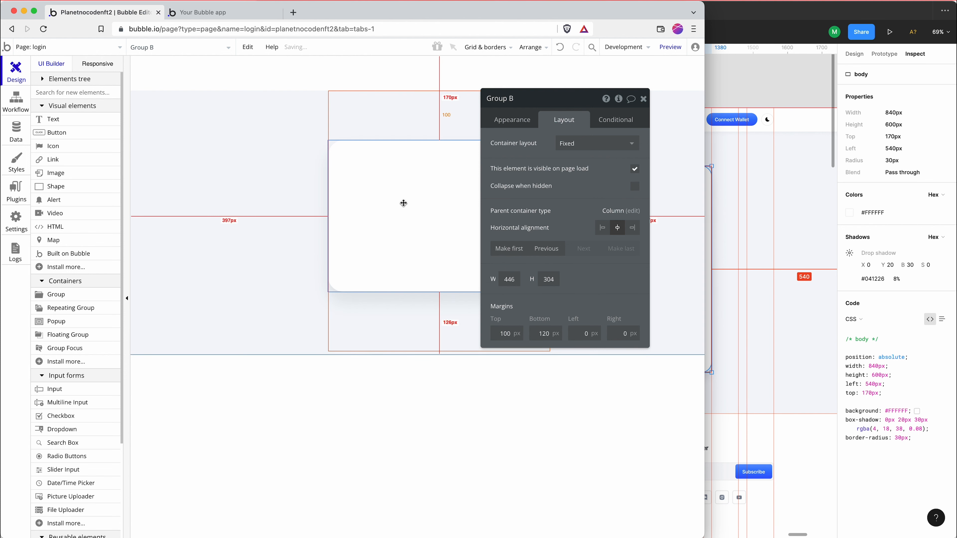
# Switch to Figma, select the login card's shape artwork group and view its design and PNG export settings
pyautogui.click(728, 211)
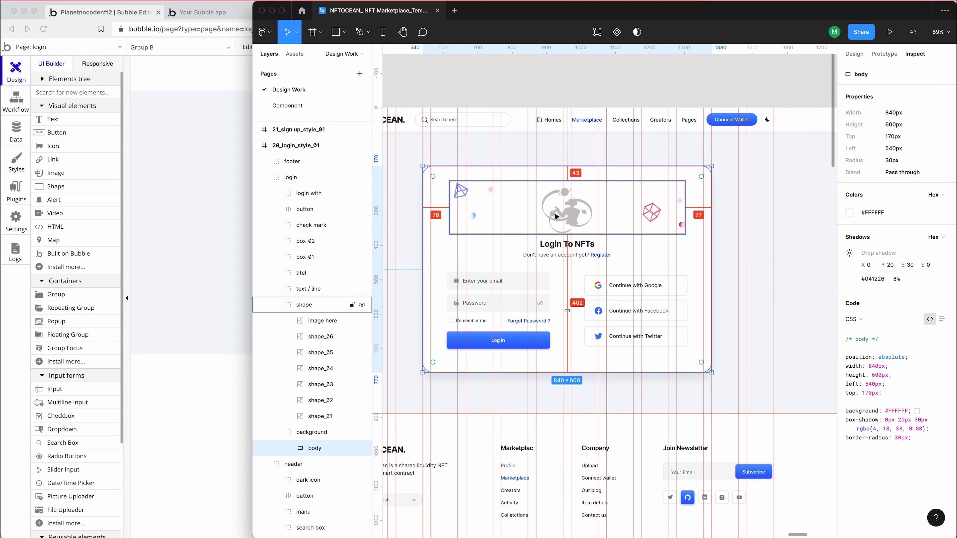
pyautogui.click(562, 215)
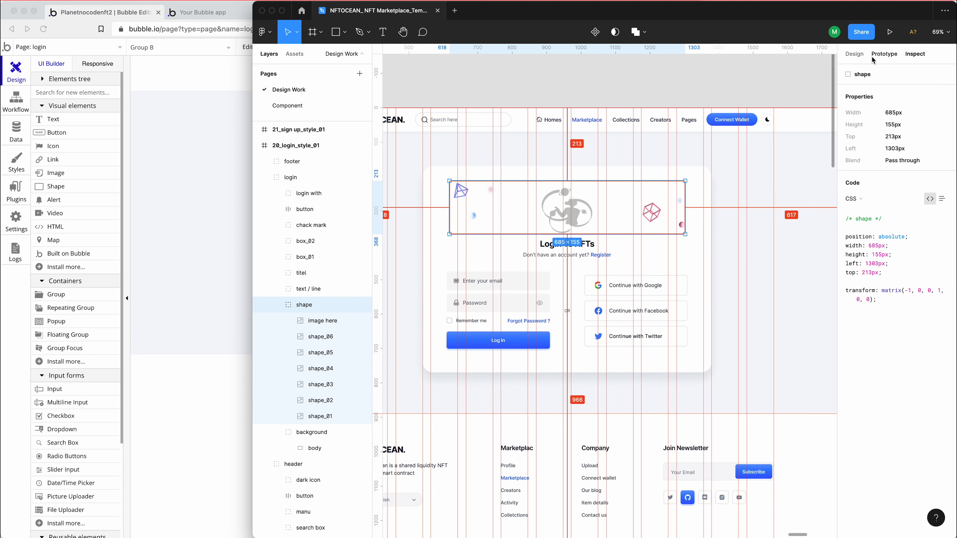
pyautogui.click(855, 55)
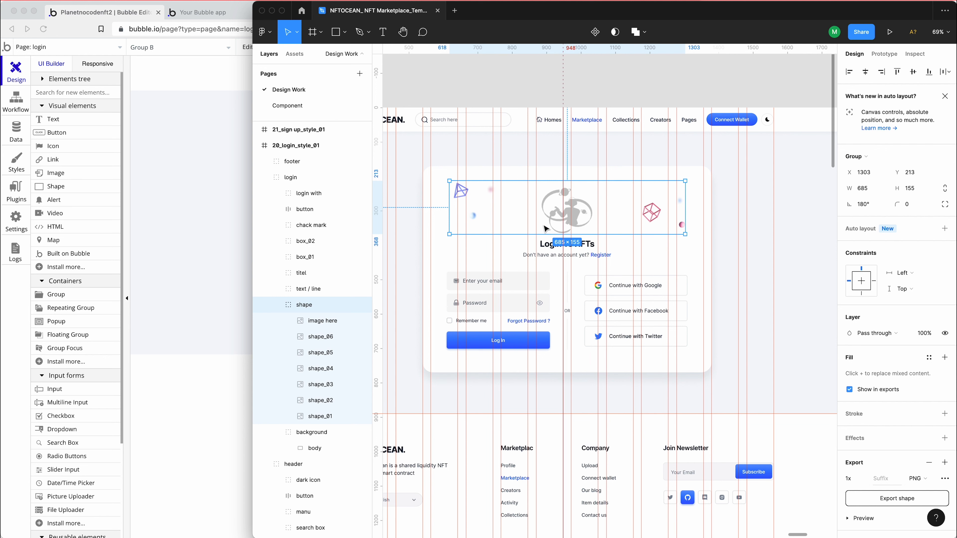
pyautogui.moveTo(545, 229); pyautogui.dragTo(496, 224)
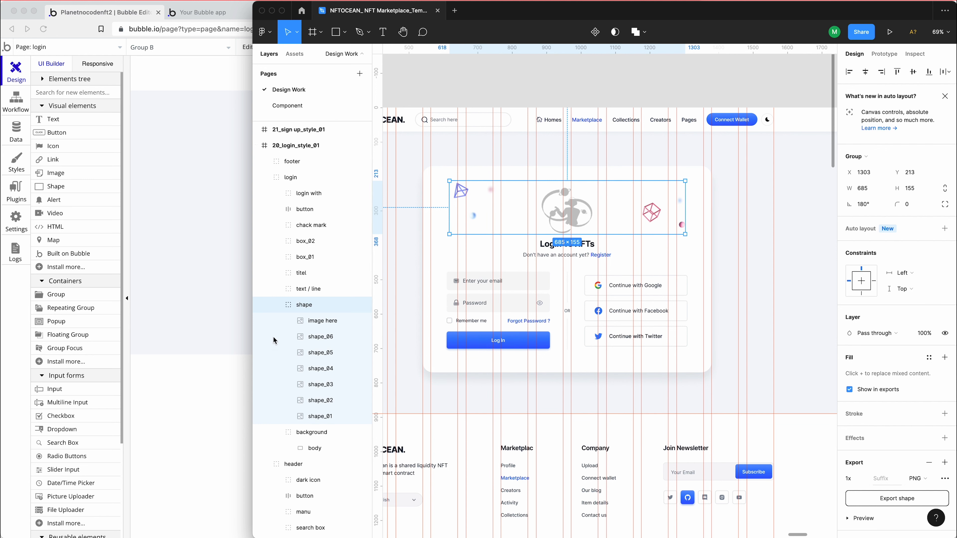
# Return to Bubble, draw an image element about 279 by 113 px in Group B and upload the exported artwork to it
pyautogui.click(230, 243)
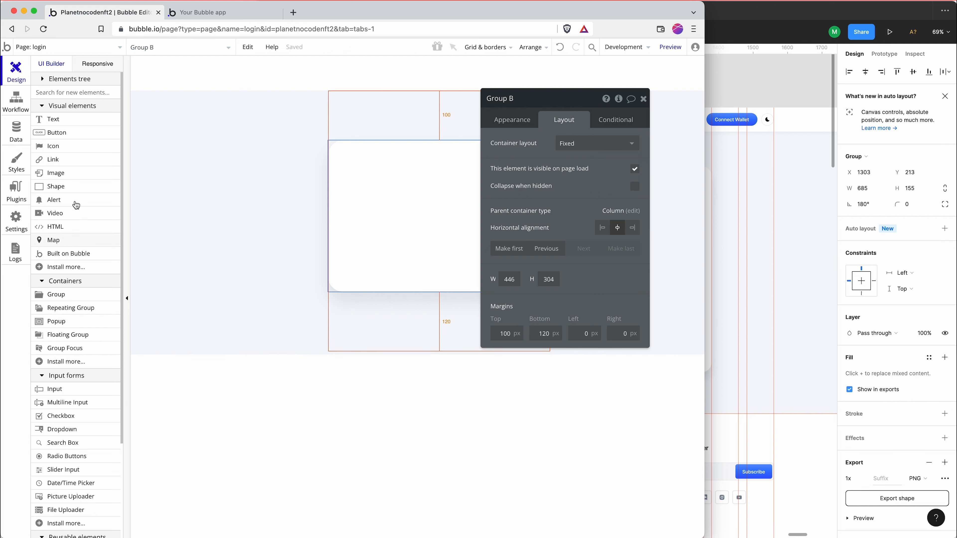
pyautogui.click(82, 179)
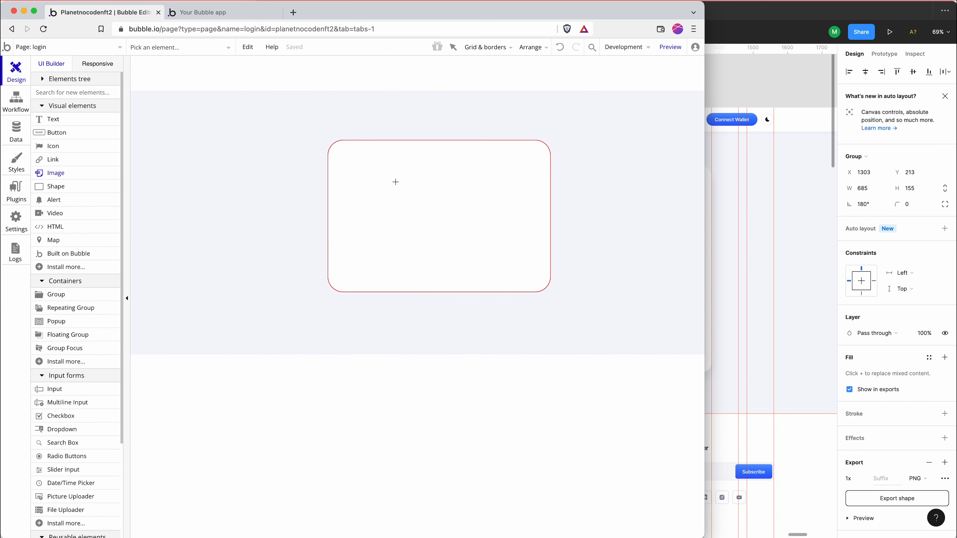
pyautogui.moveTo(371, 163); pyautogui.dragTo(511, 220)
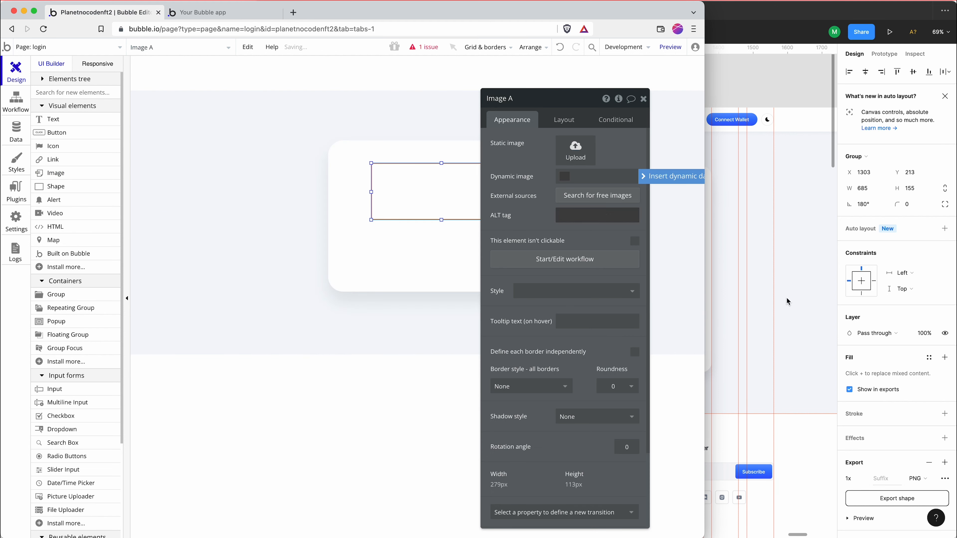
pyautogui.click(956, 537)
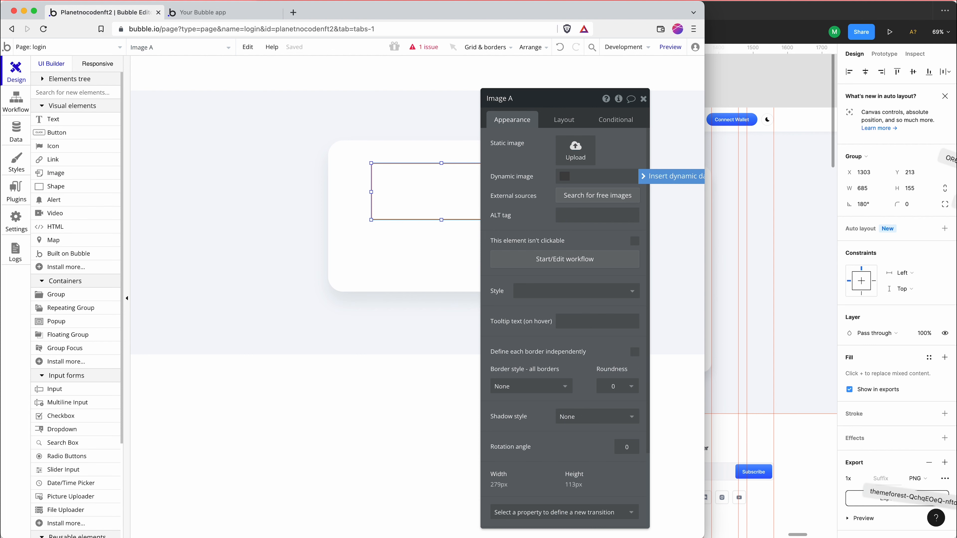
pyautogui.moveTo(956, 498); pyautogui.dragTo(580, 154)
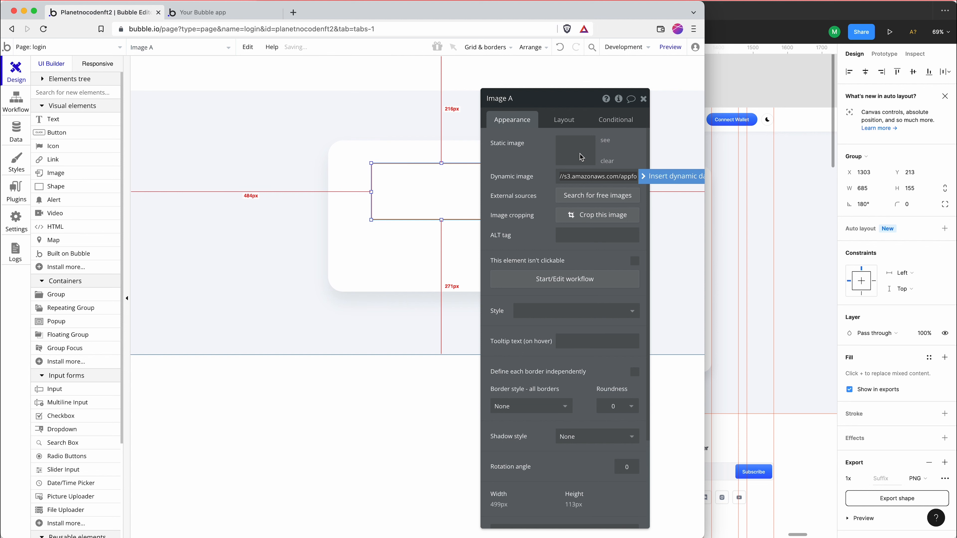
# Set Group B's container layout to Column
pyautogui.click(414, 264)
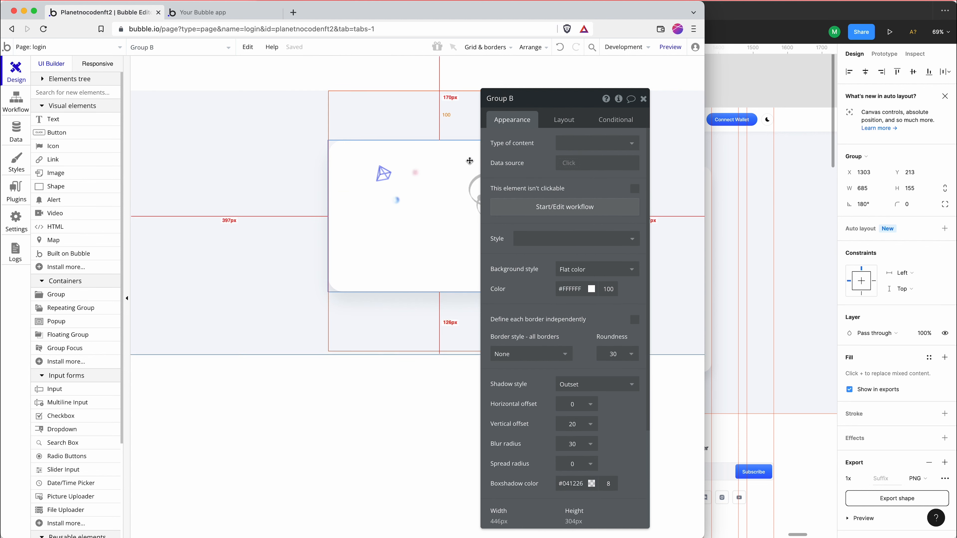
pyautogui.click(564, 120)
pyautogui.click(569, 143)
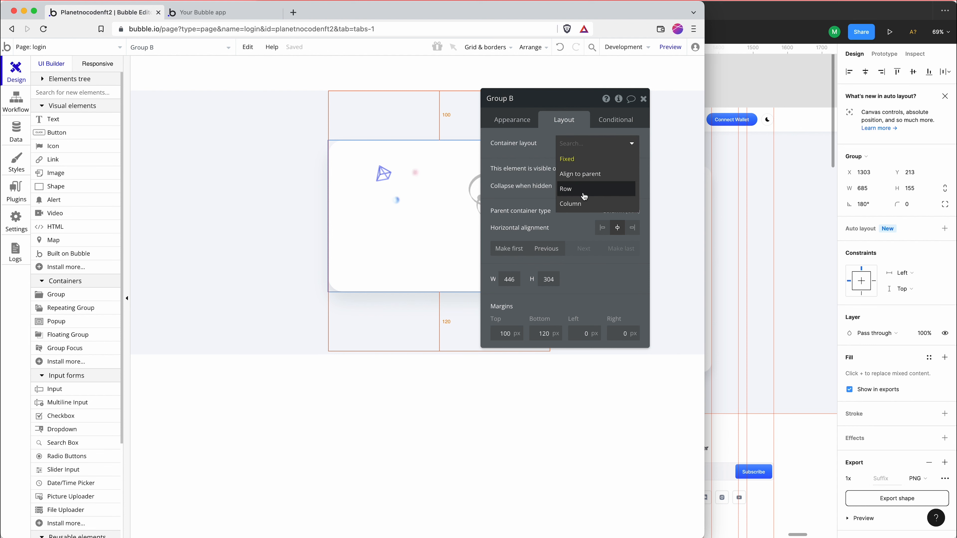
pyautogui.click(572, 203)
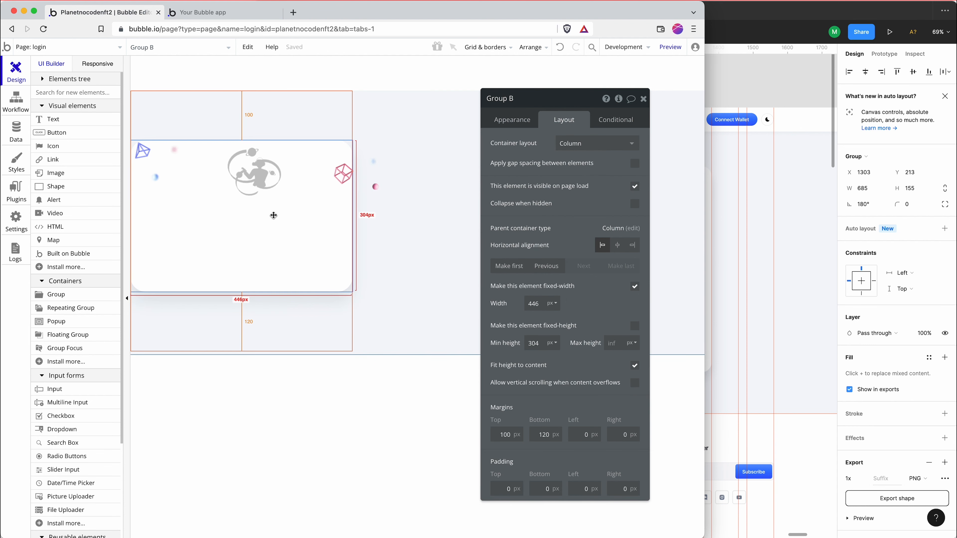
# Check the login card background's dimensions in Figma, and return to Bubble to review Group B's column layout and sizing
pyautogui.press('super+Tab')
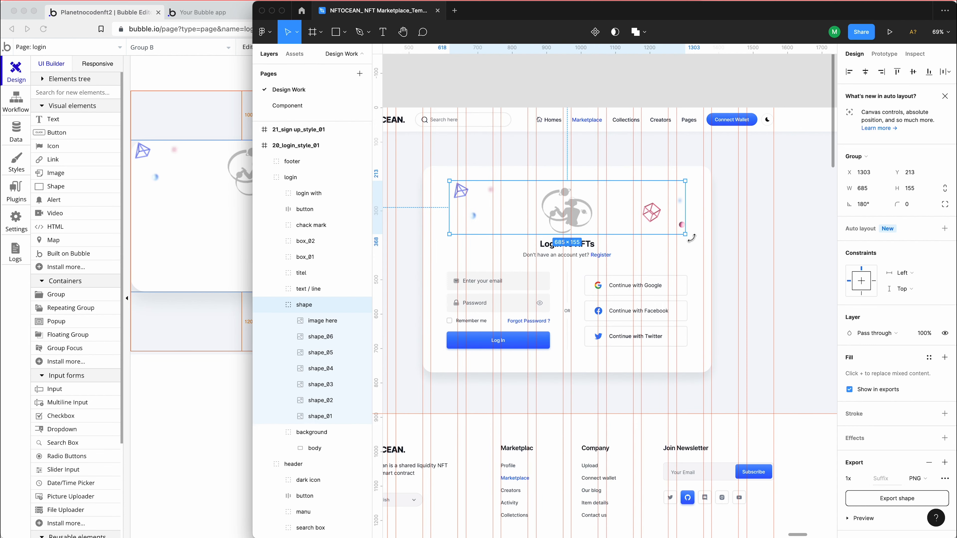
pyautogui.click(697, 243)
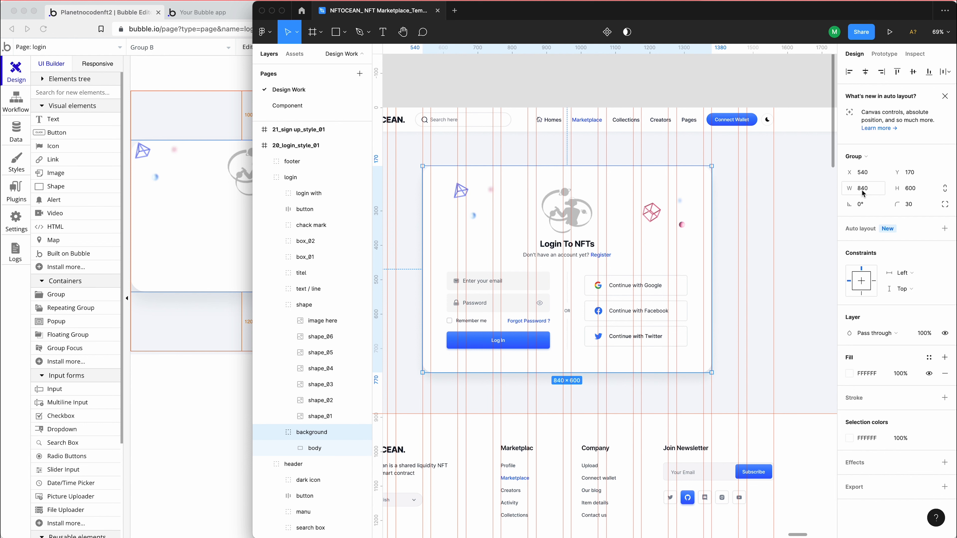
pyautogui.click(189, 179)
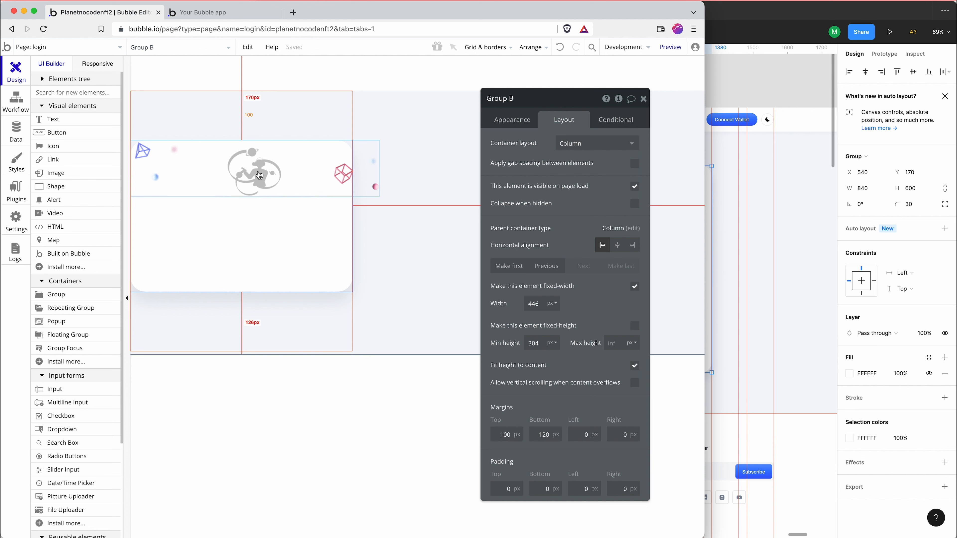
pyautogui.click(582, 147)
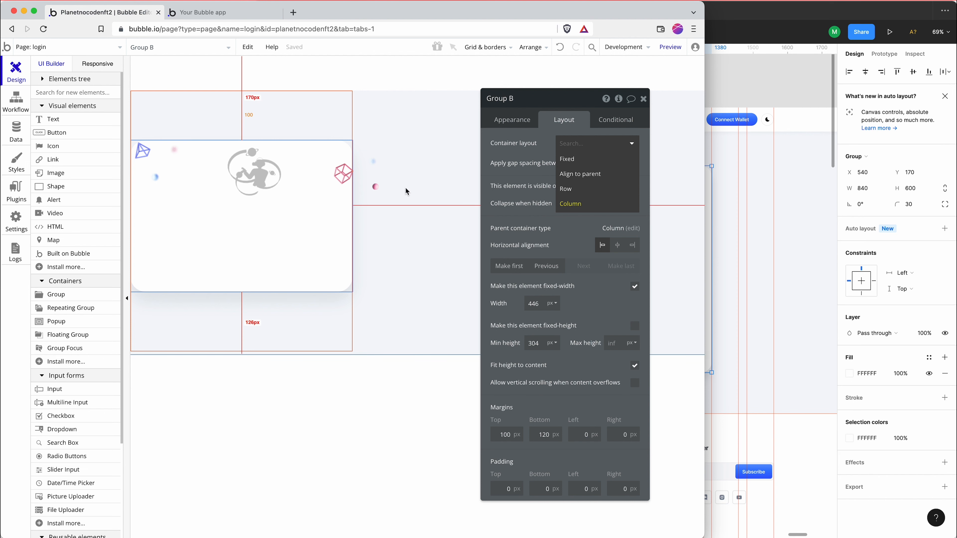
pyautogui.click(293, 241)
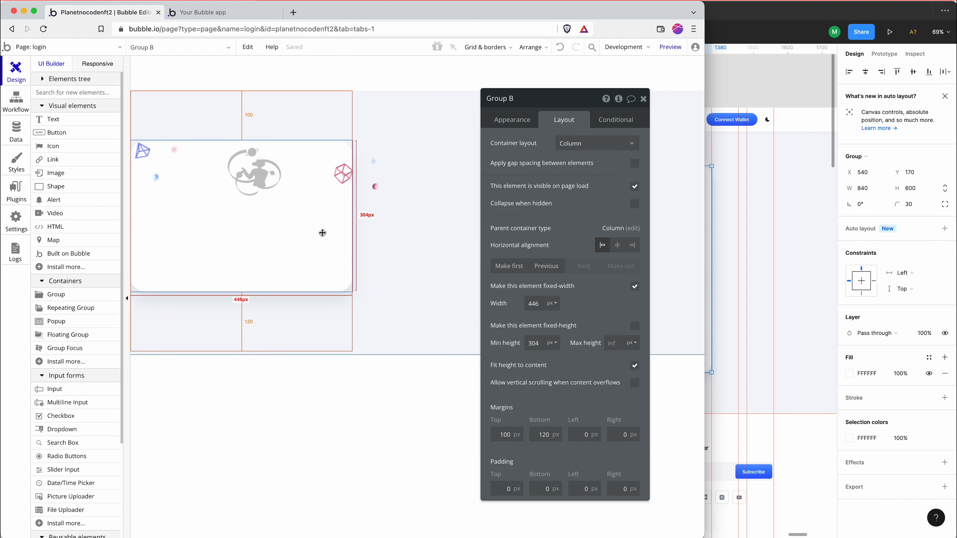
pyautogui.click(353, 293)
pyautogui.click(342, 286)
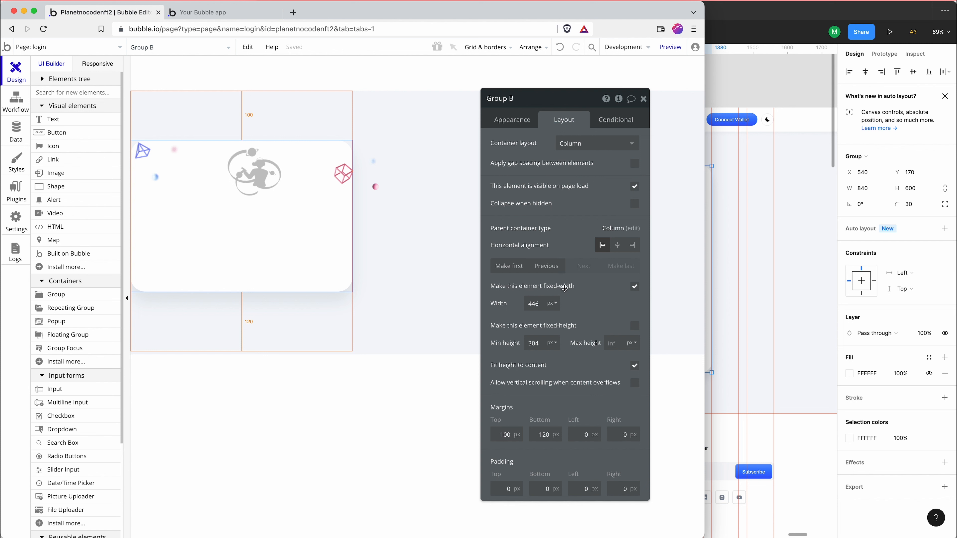
# Turn off Group B's fixed width, set its maximum width to 840 px and center it horizontally
pyautogui.click(635, 287)
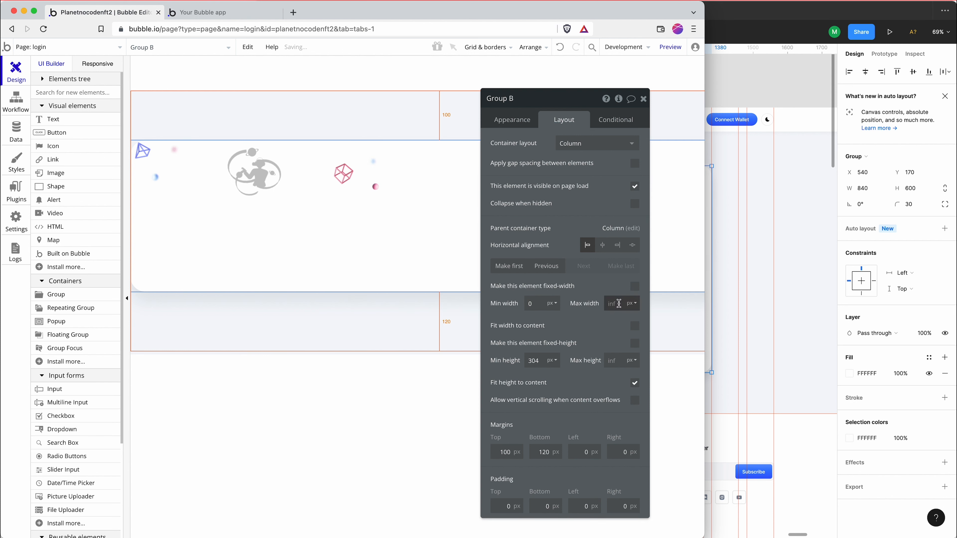
pyautogui.write('840')
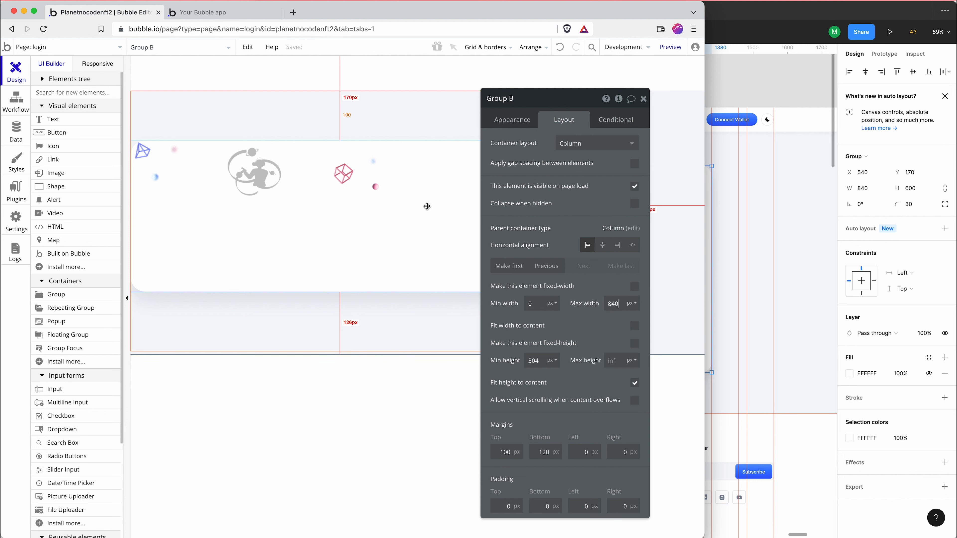
pyautogui.click(614, 246)
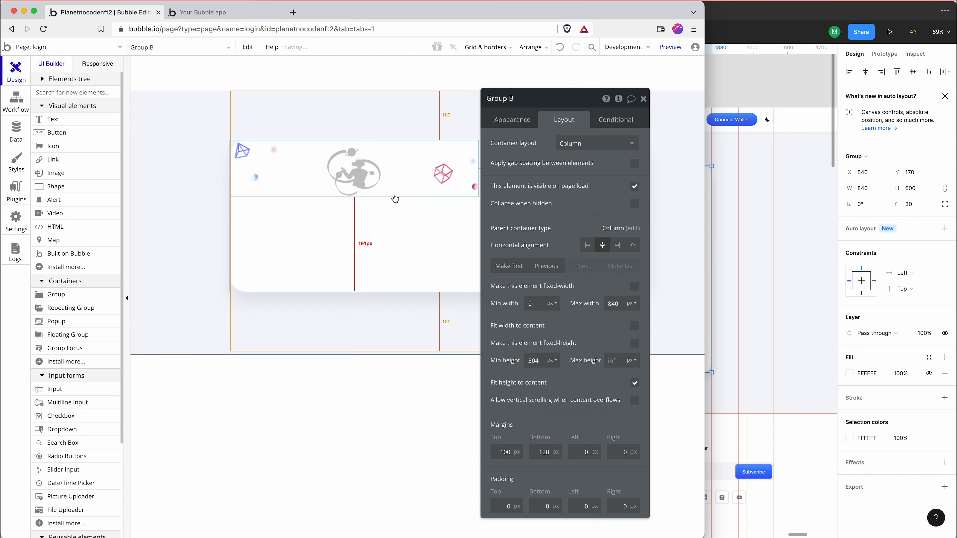
# Switch to Figma and measure the spacing between the shape artwork group and the login card's edges
pyautogui.click(406, 176)
pyautogui.click(730, 237)
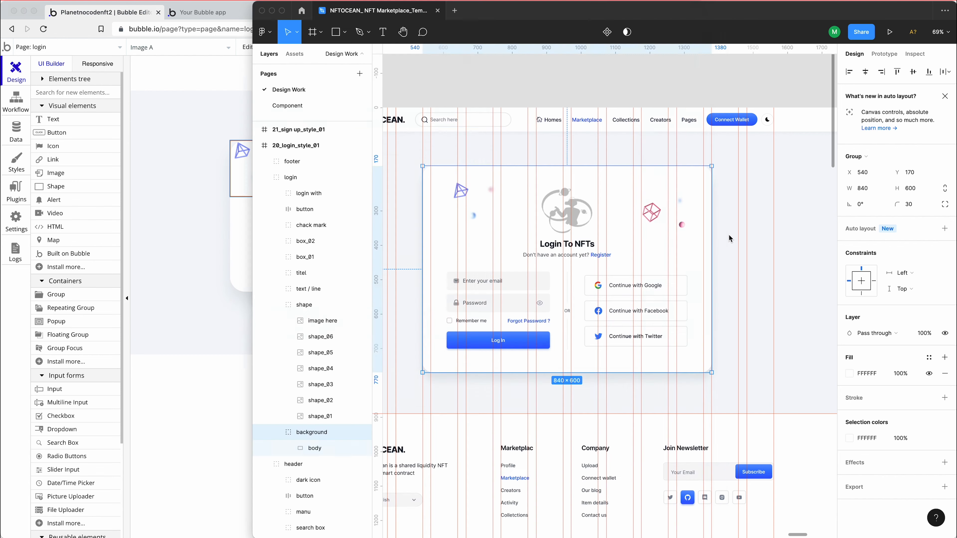
pyautogui.click(504, 210)
pyautogui.doubleClick(523, 203)
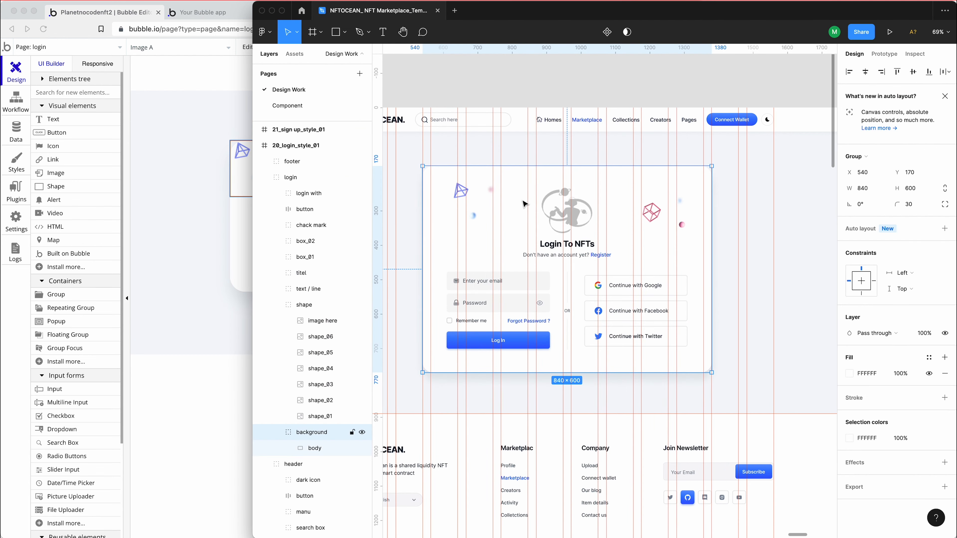
pyautogui.doubleClick(523, 204)
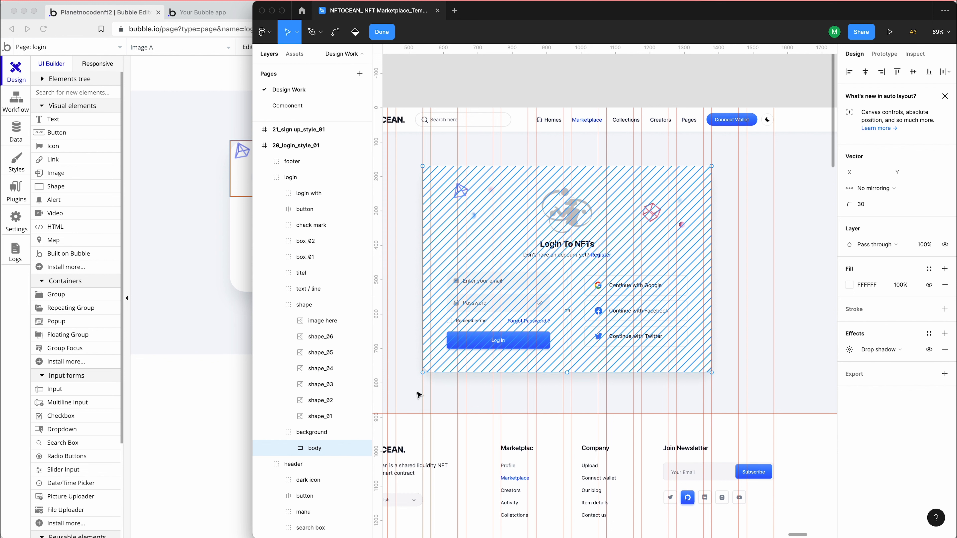
pyautogui.click(307, 437)
pyautogui.click(310, 449)
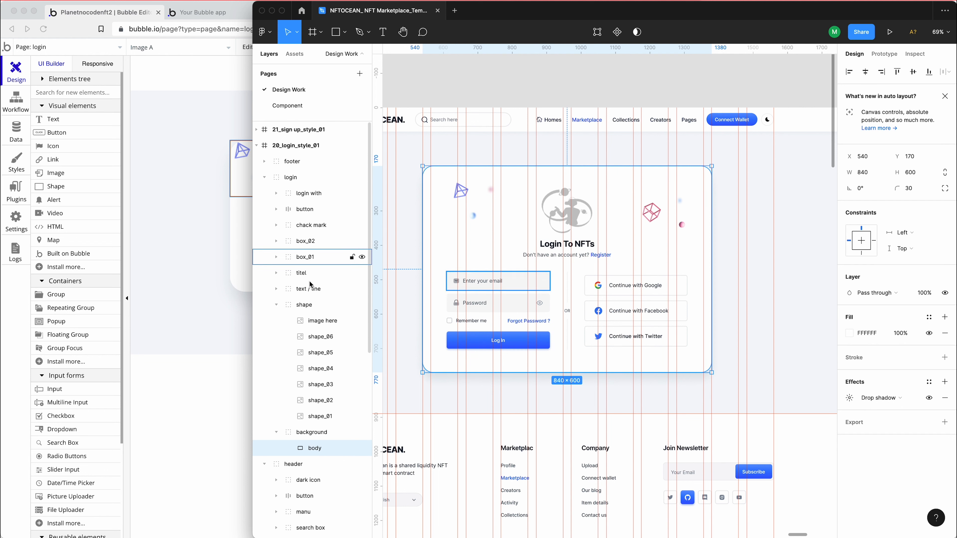
pyautogui.click(311, 305)
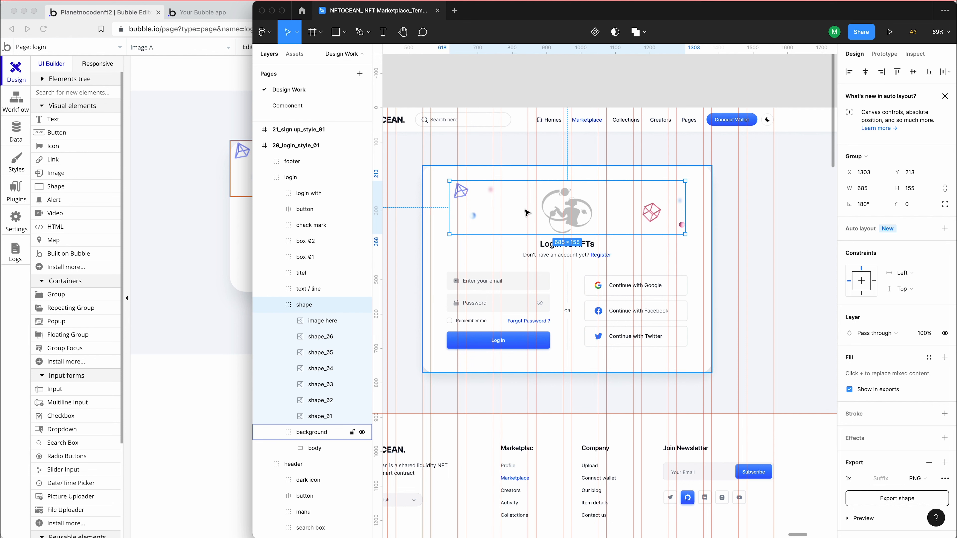
pyautogui.press('alt')
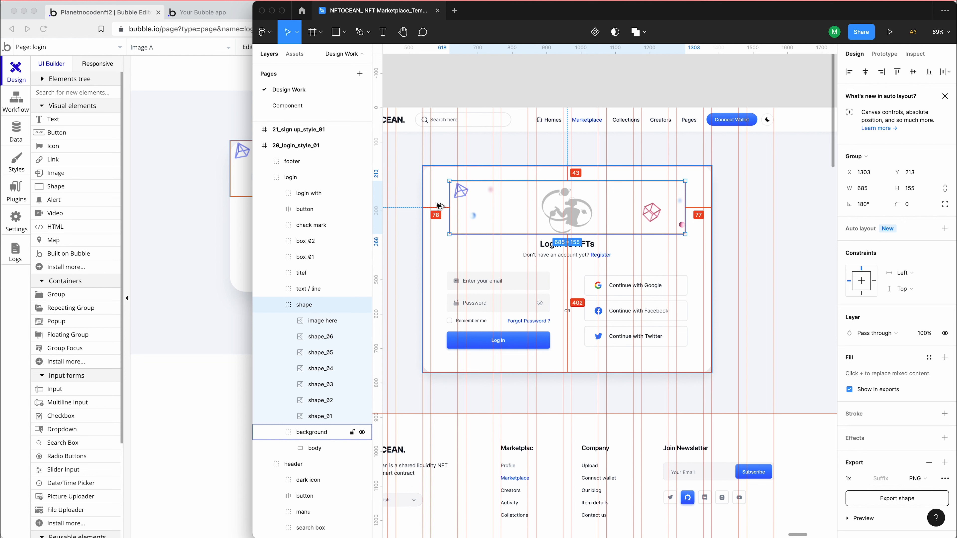
# Return to Bubble and set Group B's padding to 43 px top and bottom and 77 px left and right
pyautogui.click(240, 201)
pyautogui.click(272, 215)
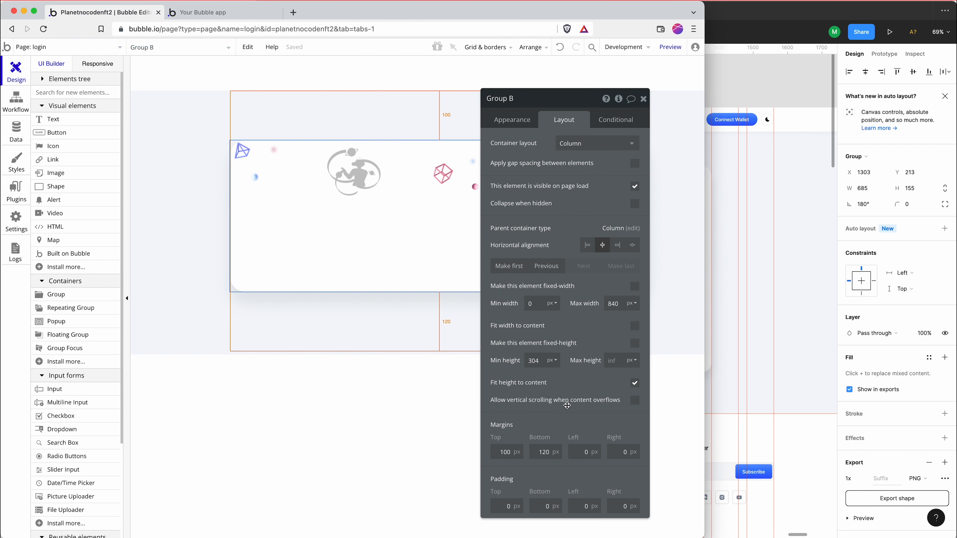
pyautogui.click(504, 507)
pyautogui.write('43')
pyautogui.click(538, 503)
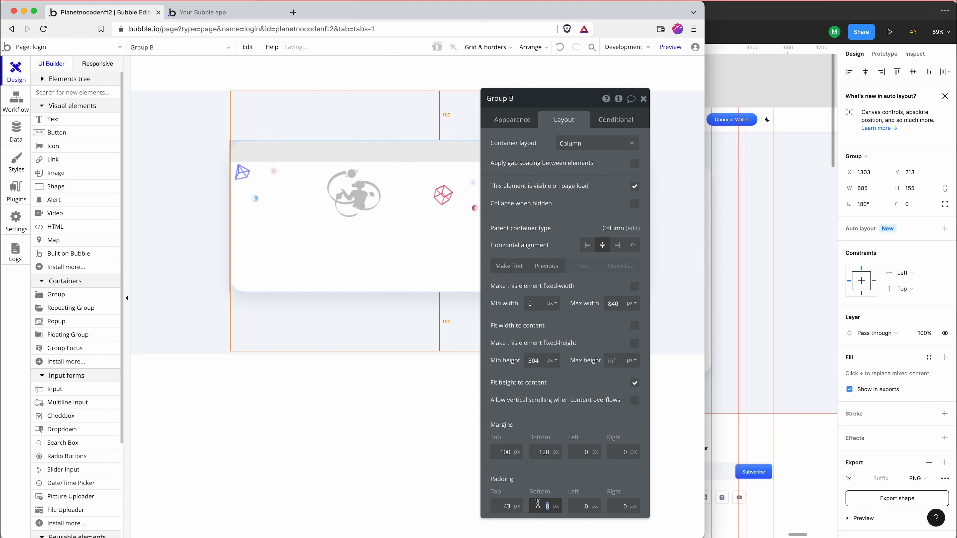
pyautogui.write('43')
pyautogui.click(570, 500)
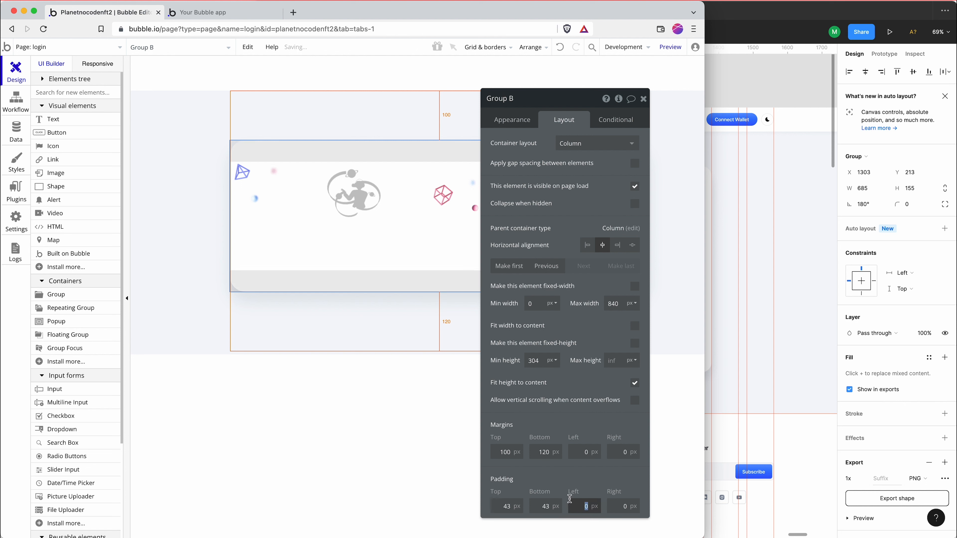
pyautogui.write('77')
pyautogui.press('Tab')
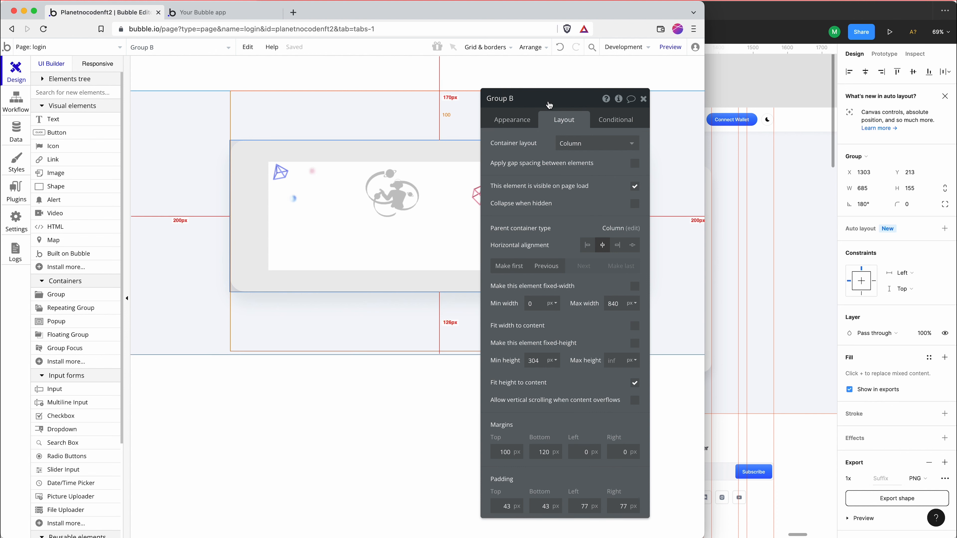
# Move the property editor aside and center Image A horizontally within Group B
pyautogui.moveTo(601, 106); pyautogui.dragTo(538, 123)
pyautogui.click(367, 191)
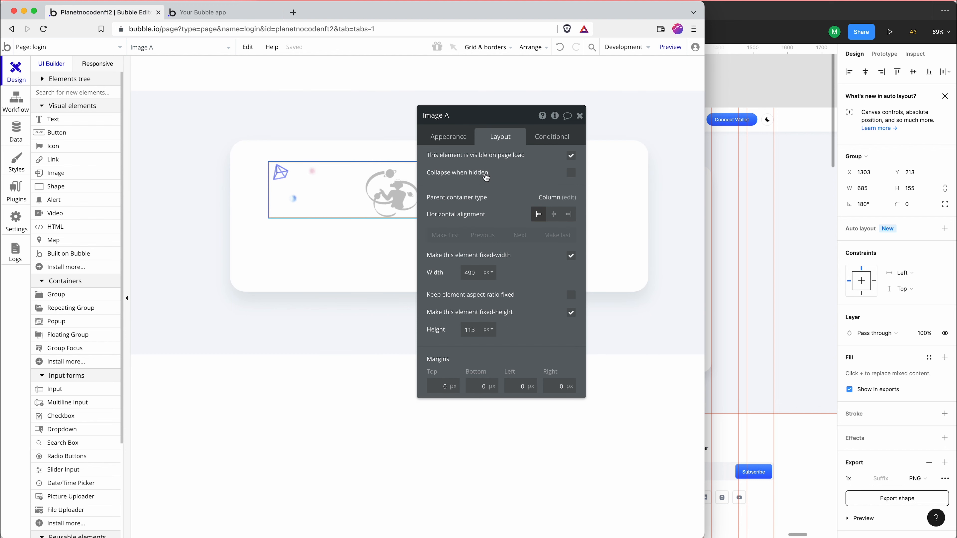
pyautogui.click(555, 214)
# Switch between Figma and Bubble to compare the shape artwork group's size with Image A
pyautogui.press('super+Tab')
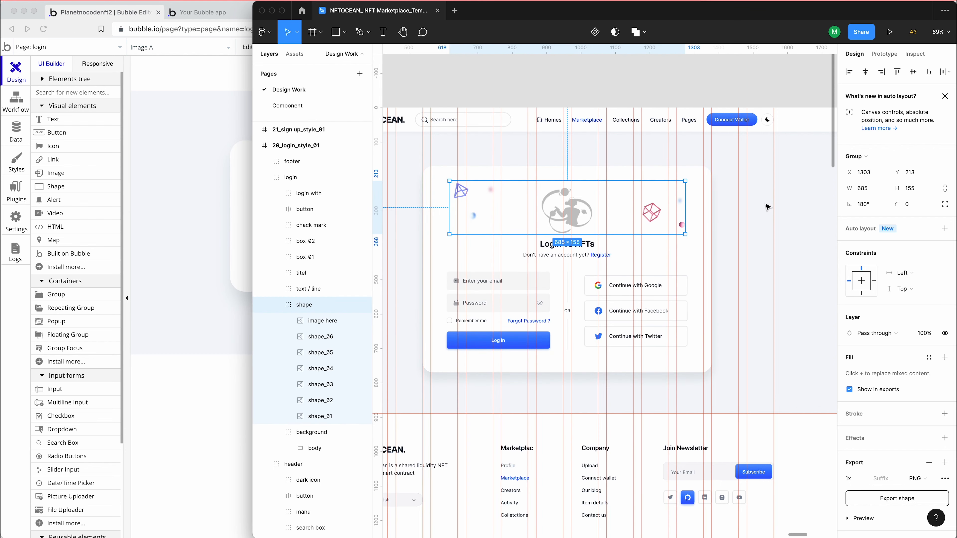
pyautogui.press('super+Tab')
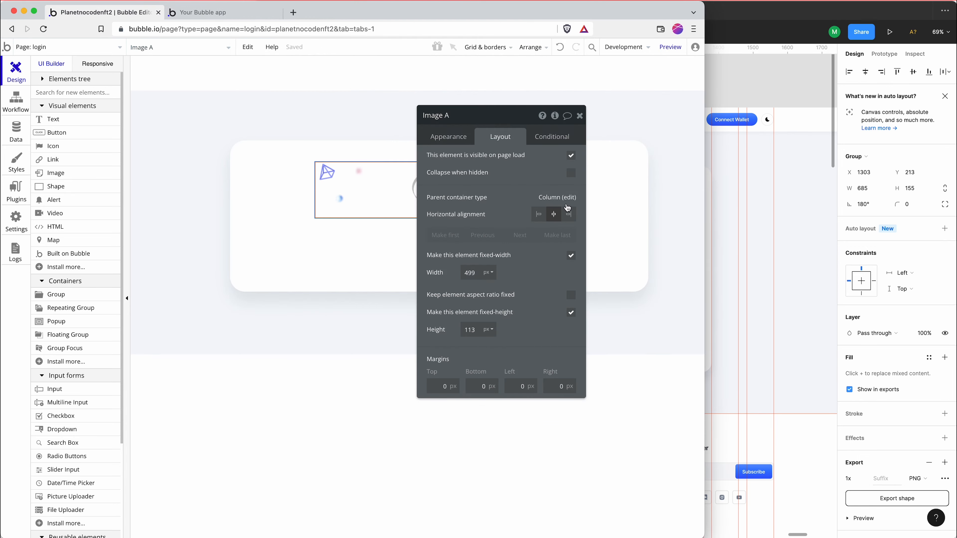
pyautogui.press('super+Tab')
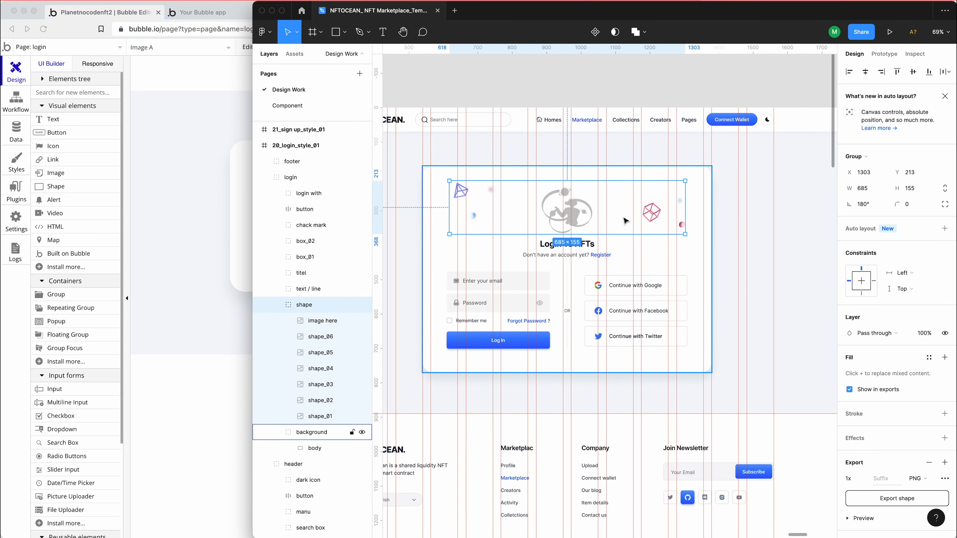
pyautogui.click(181, 182)
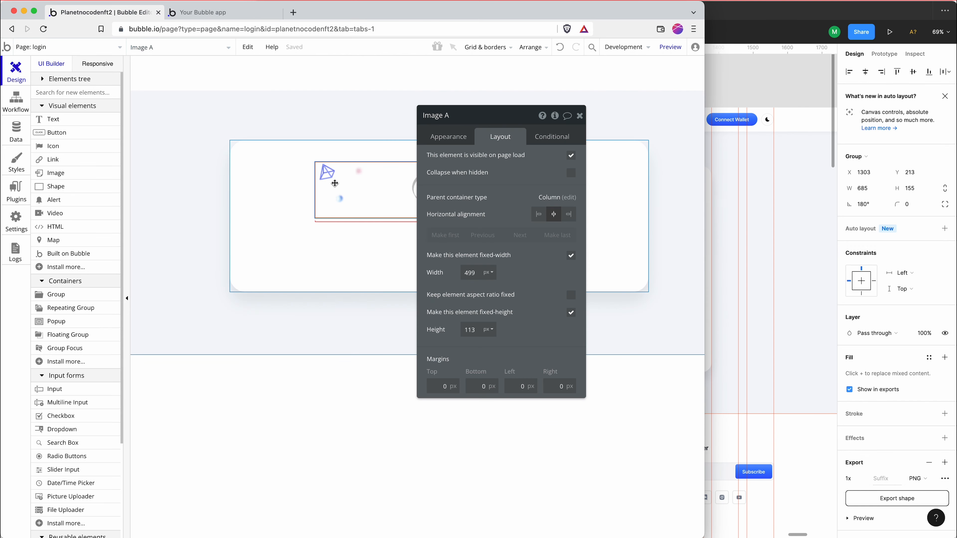
pyautogui.press('super+Tab')
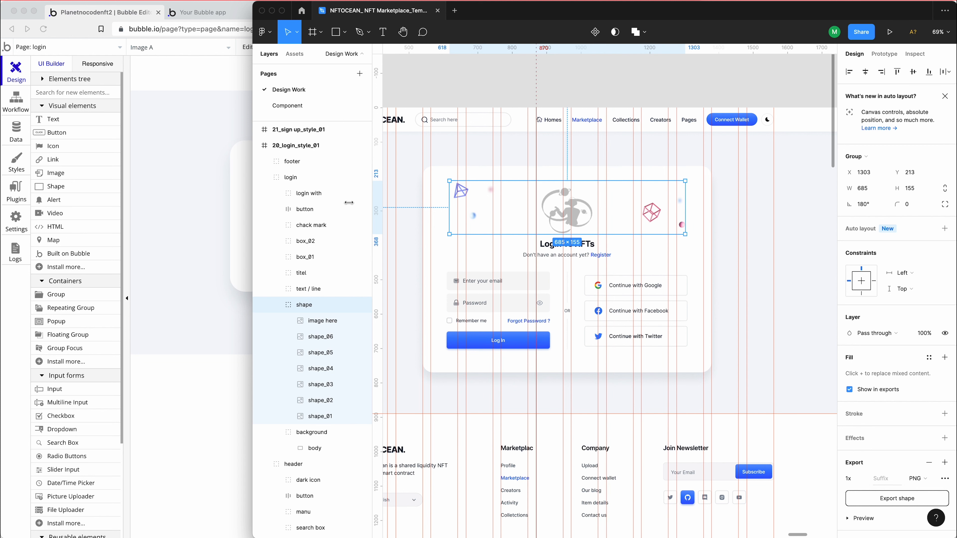
pyautogui.click(175, 198)
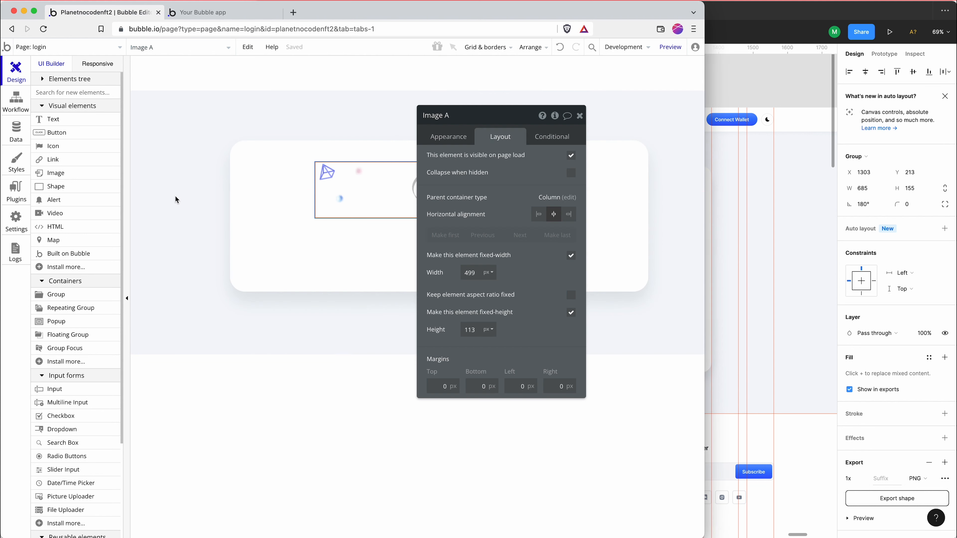
# Set Image A's fixed width to 685 px to match the width of the shape group in Figma
pyautogui.doubleClick(474, 272)
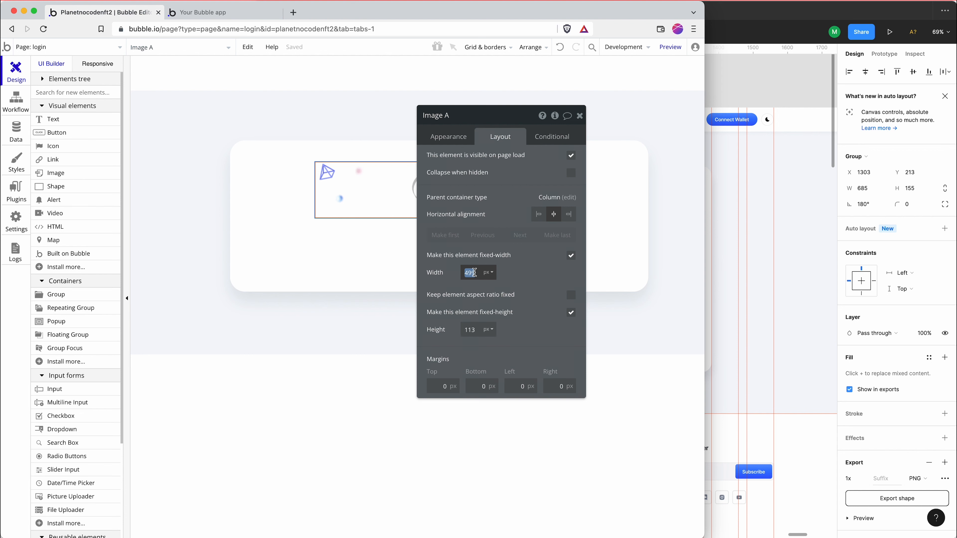
pyautogui.write('865')
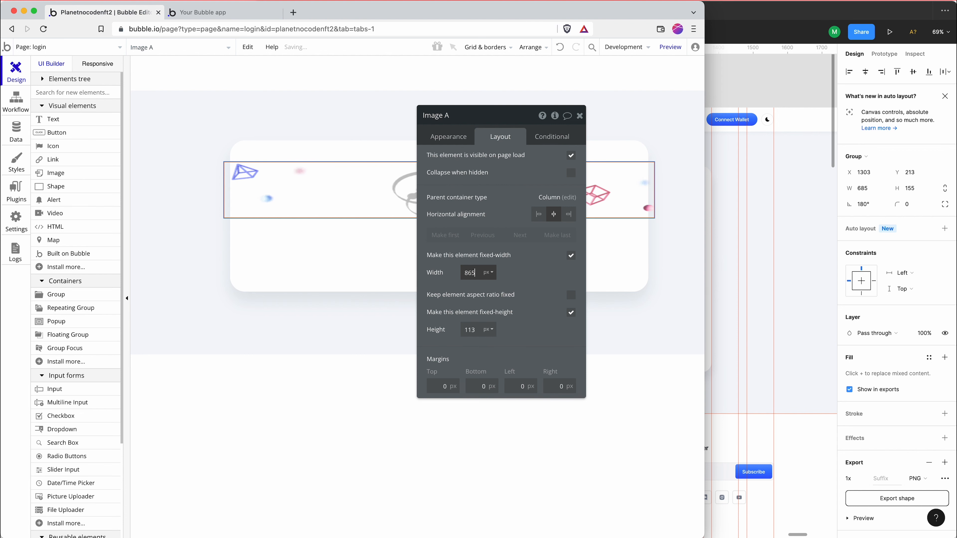
pyautogui.click(715, 228)
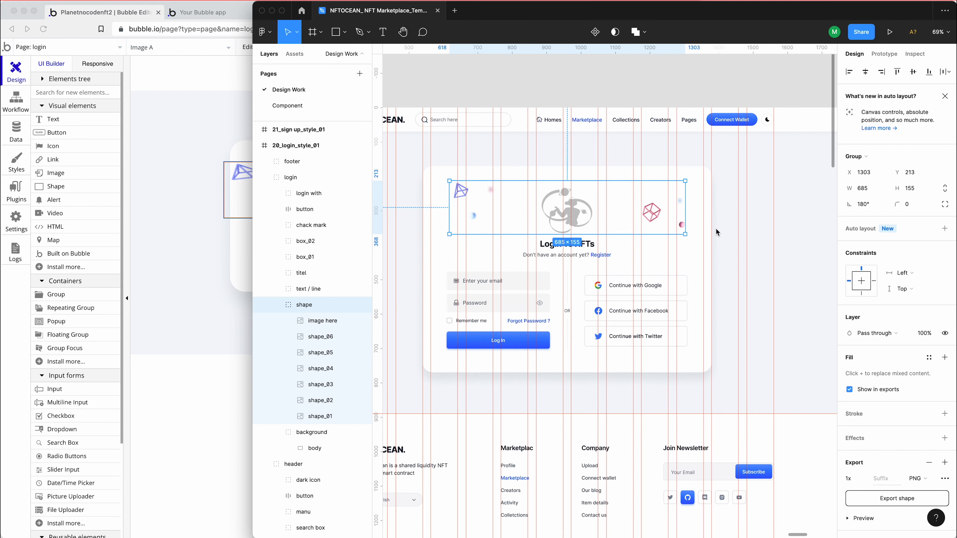
pyautogui.click(193, 190)
pyautogui.doubleClick(469, 273)
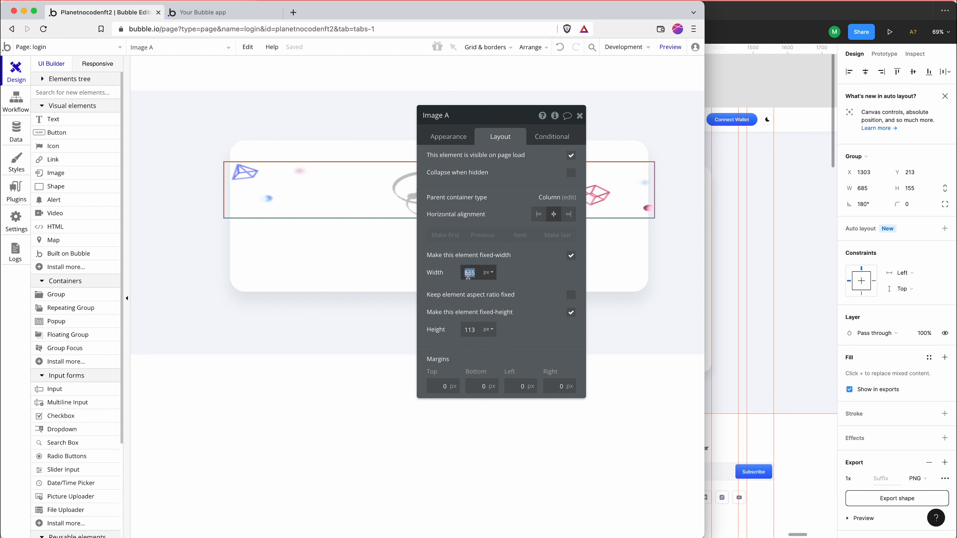
pyautogui.write('685')
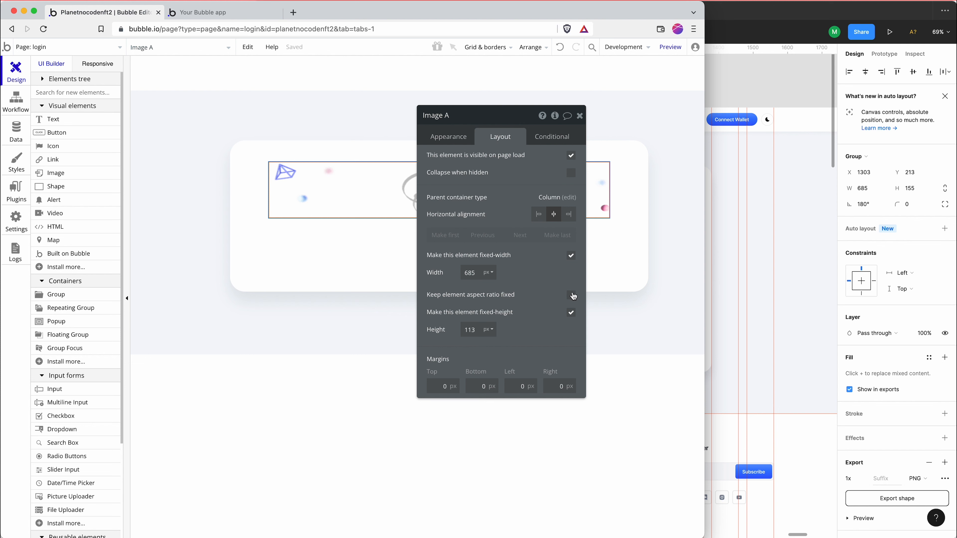
# Keep Image A's aspect ratio fixed at 685 x 155 and turn off its fixed width
pyautogui.click(571, 295)
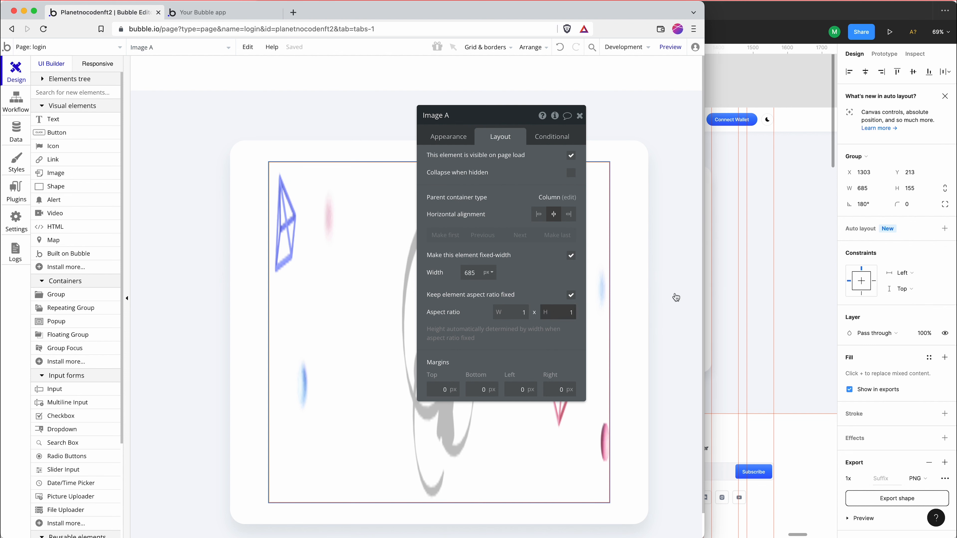
pyautogui.click(741, 276)
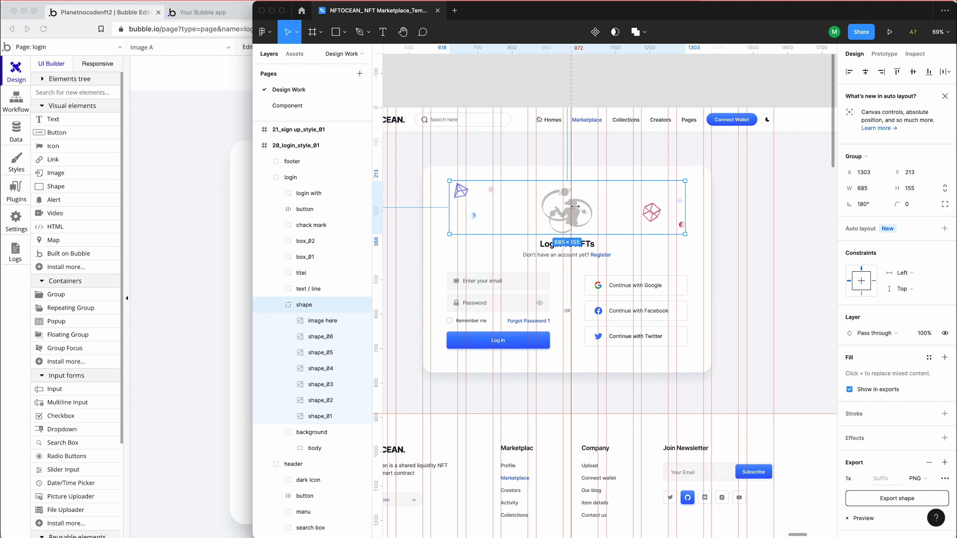
pyautogui.click(238, 234)
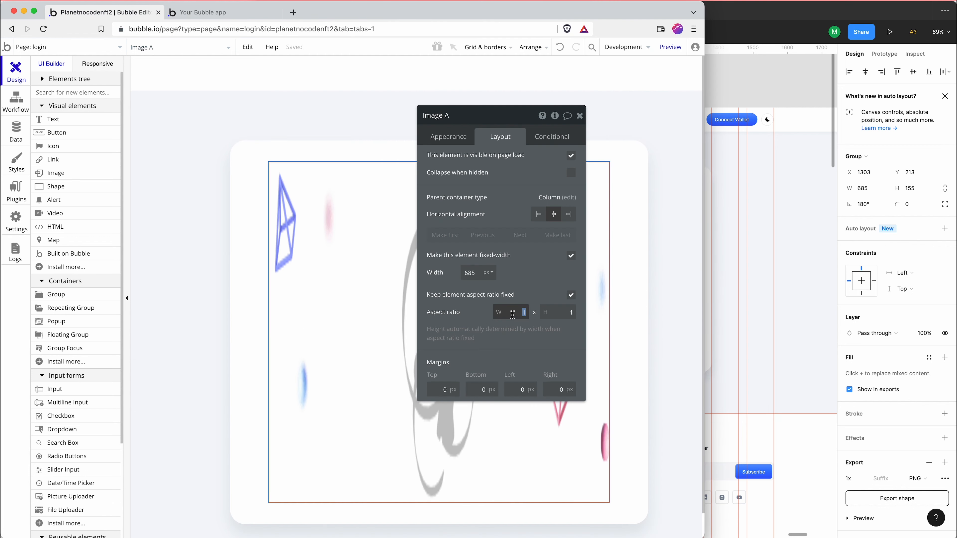
pyautogui.write('685')
pyautogui.press('Tab')
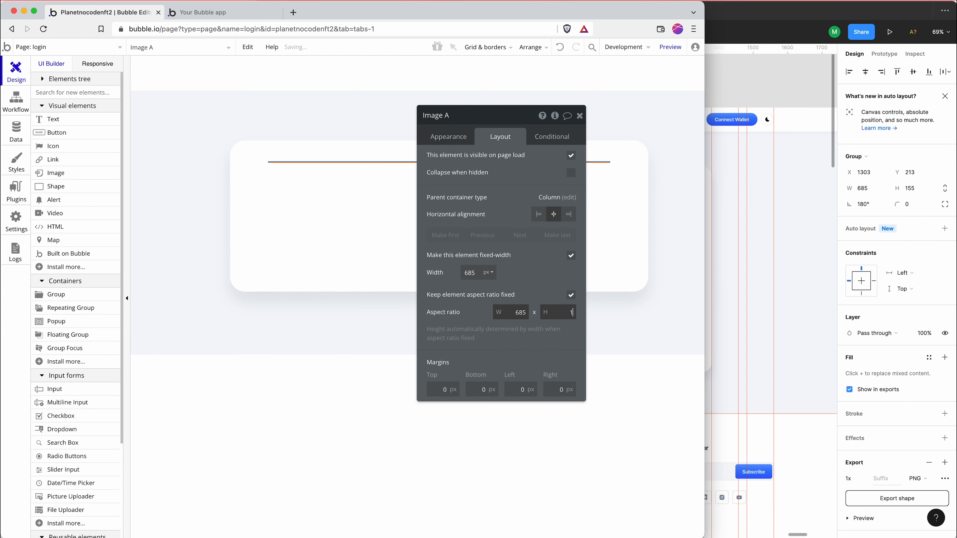
pyautogui.press('Return')
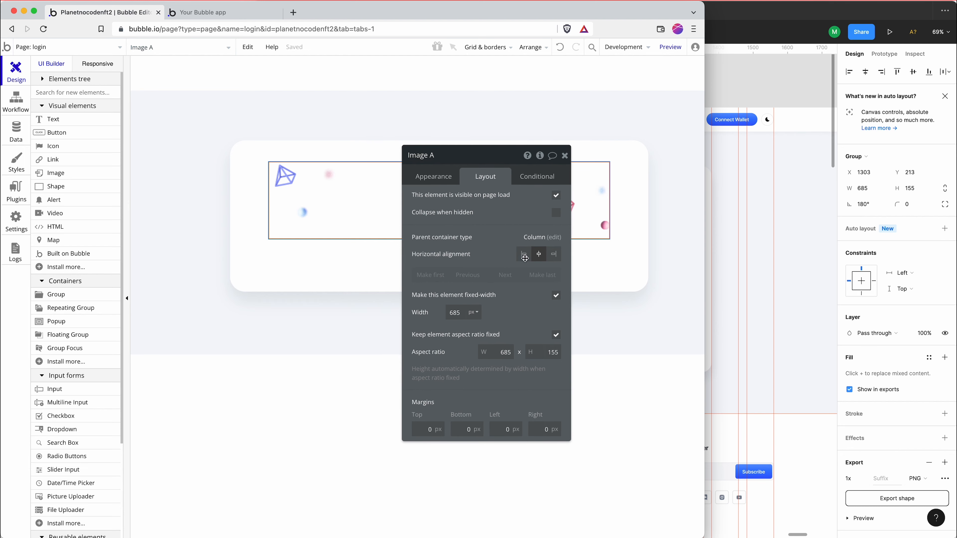
pyautogui.click(556, 295)
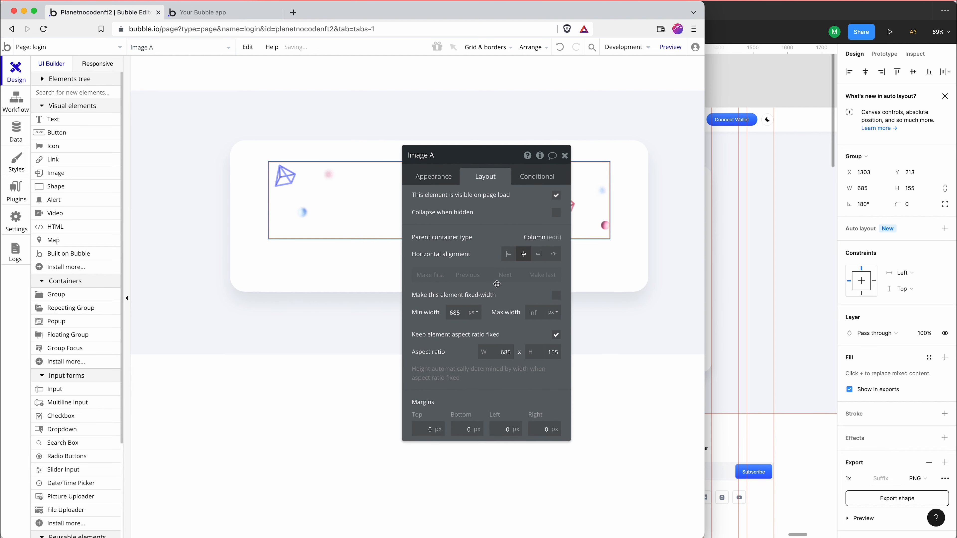
pyautogui.moveTo(482, 156); pyautogui.dragTo(501, 158)
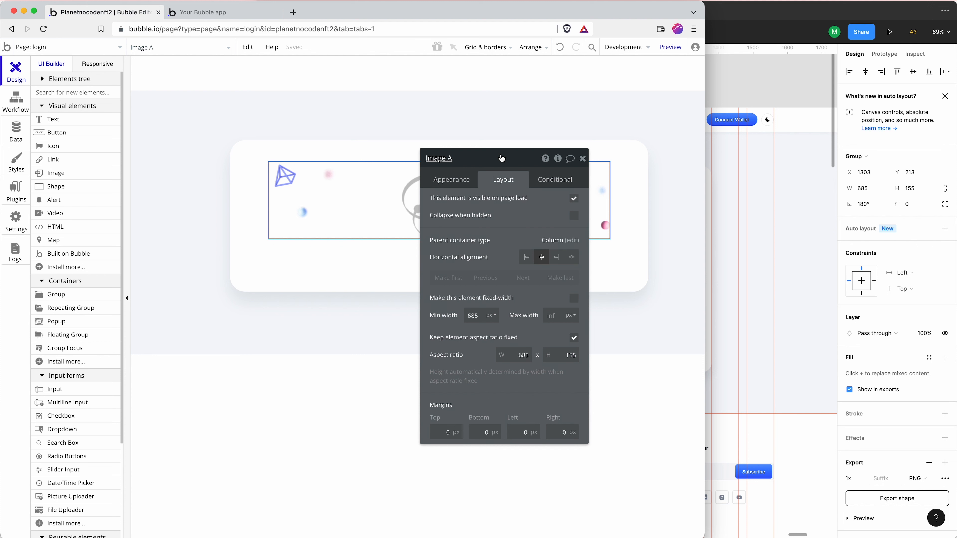
# Check the heading in Figma and return to Bubble to draw a text element about 379 px wide below the artwork in Group B
pyautogui.press('super+Tab')
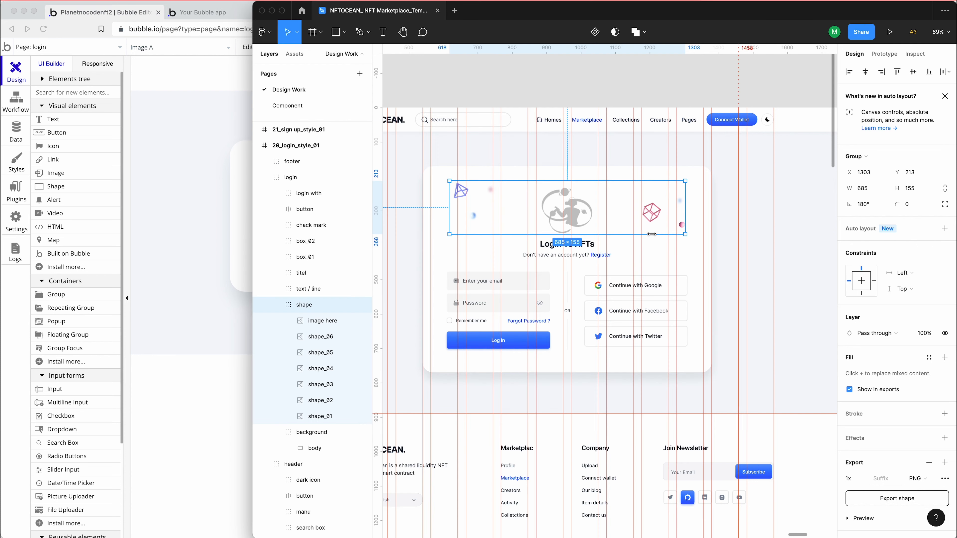
pyautogui.press('super+Tab')
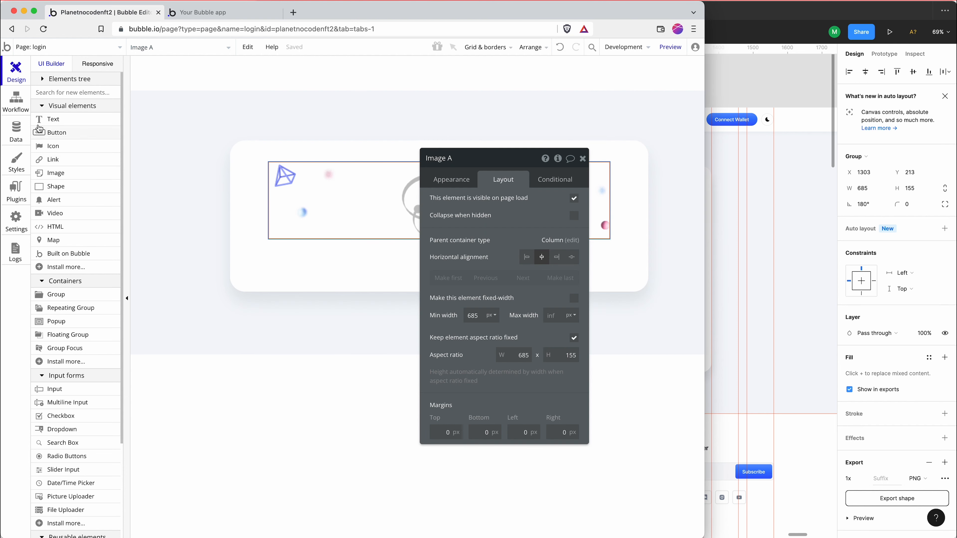
pyautogui.click(49, 119)
pyautogui.moveTo(331, 248); pyautogui.dragTo(525, 278)
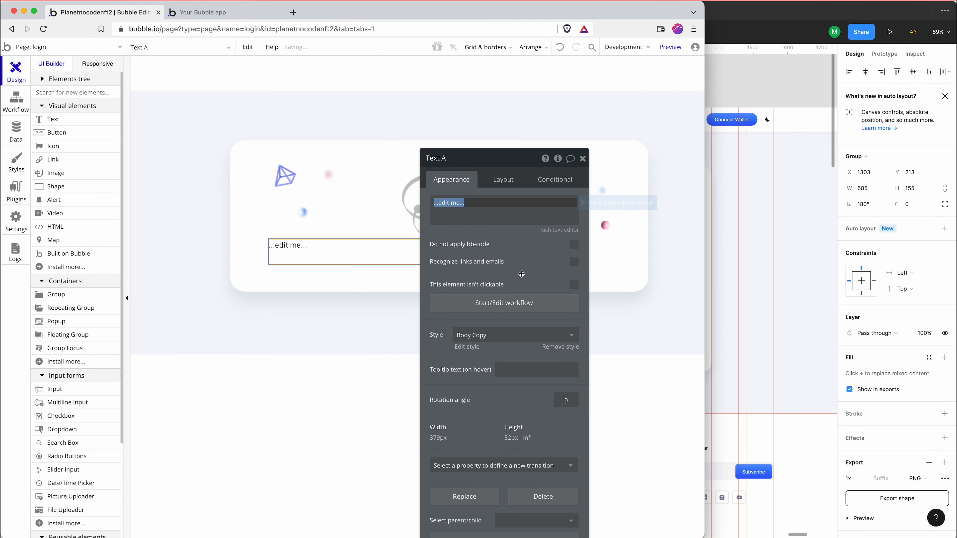
# Remove the Body Copy style from the new text element and set its HTML tag to h1
pyautogui.click(513, 337)
pyautogui.click(508, 352)
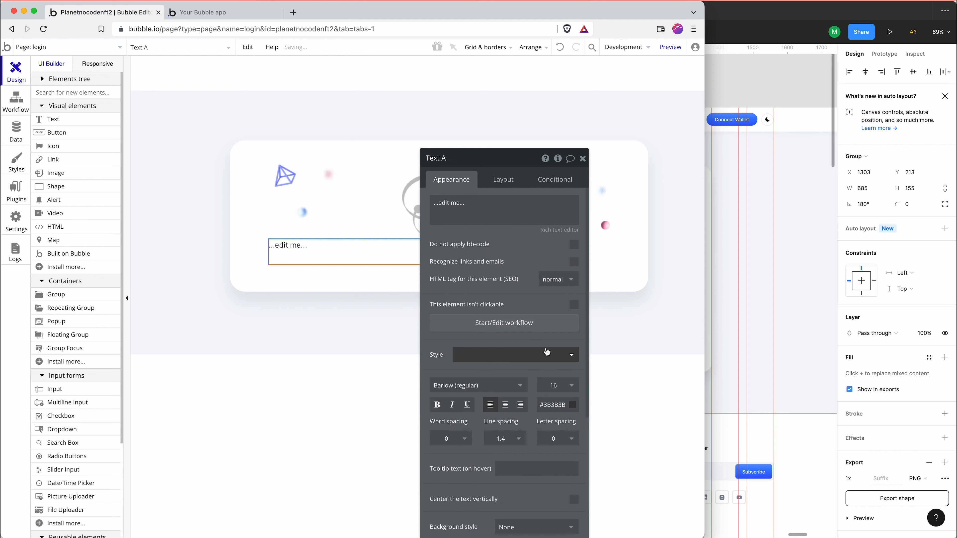
pyautogui.click(564, 282)
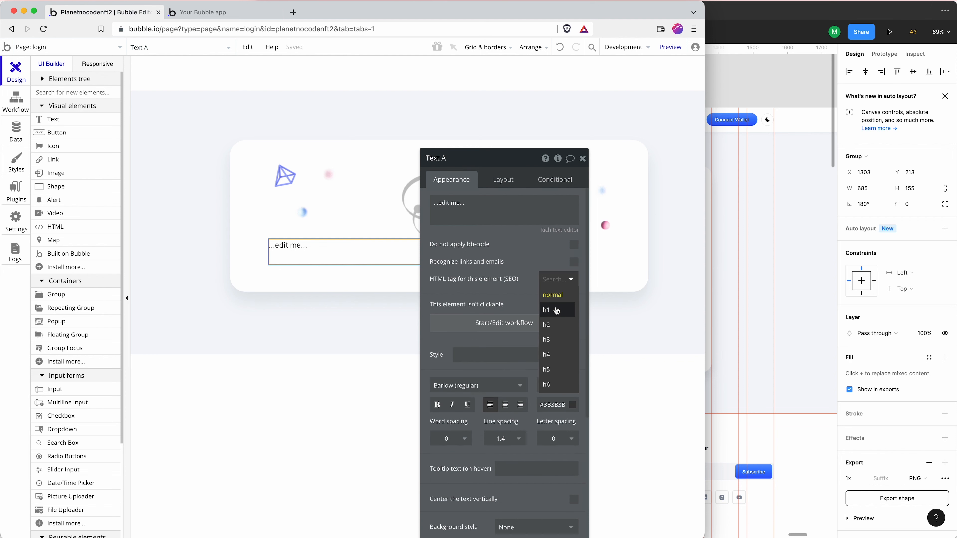
pyautogui.click(558, 310)
# Check the heading's wording in Figma and return to Bubble to set the text element's content to "Login for NFTs"
pyautogui.press('super+Tab')
pyautogui.click(563, 253)
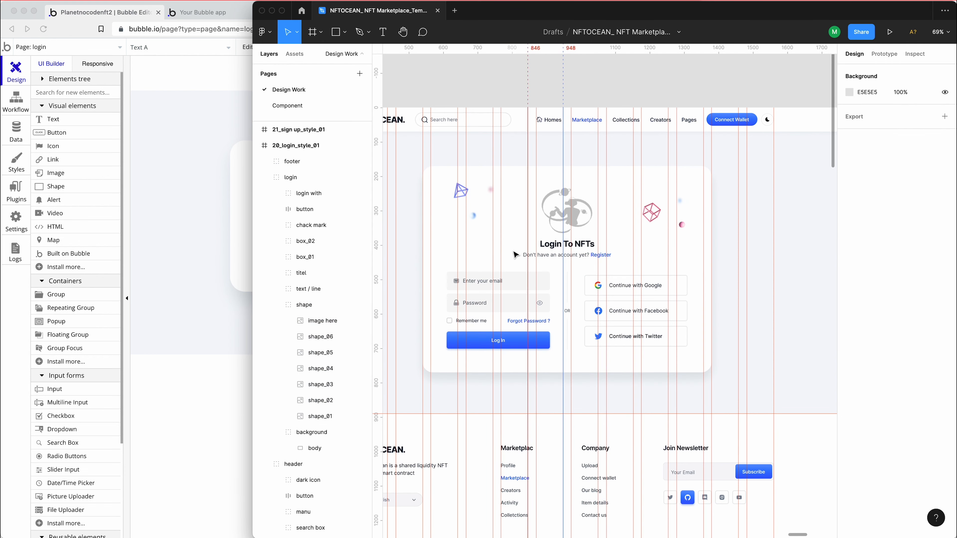
pyautogui.click(210, 240)
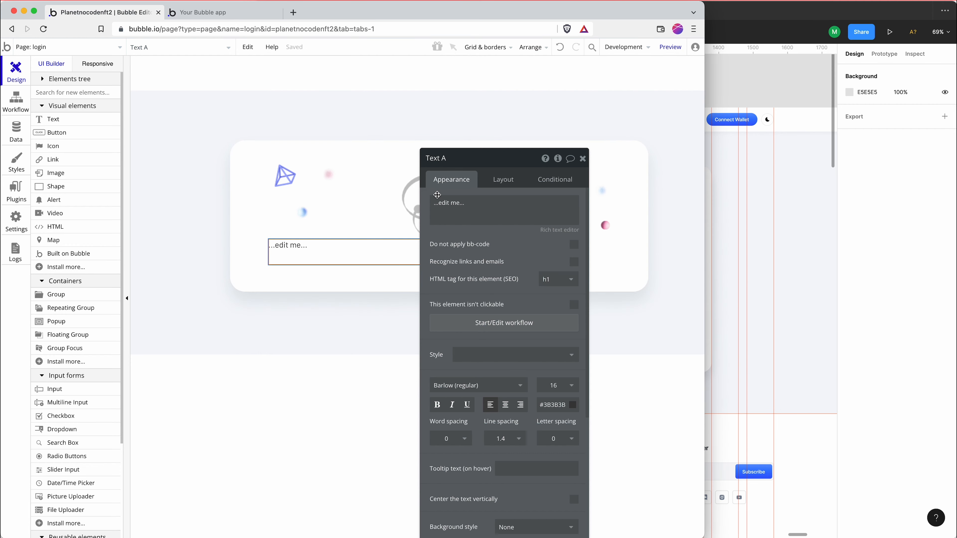
pyautogui.tripleClick(452, 204)
pyautogui.write('Login for NFTs')
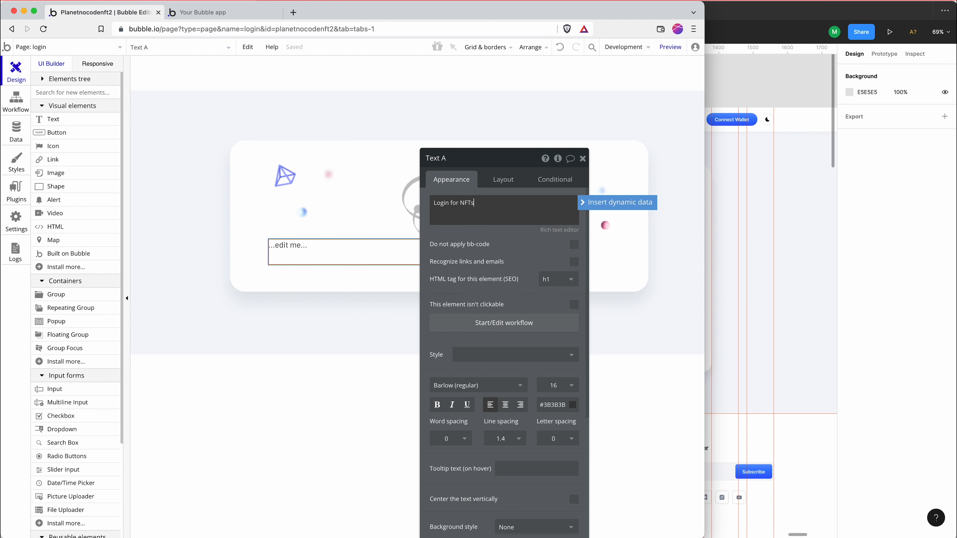
# Inspect the "Login To NFTs" text properties in Figma and set the Bubble heading to Inter (700) at size 24
pyautogui.click(755, 300)
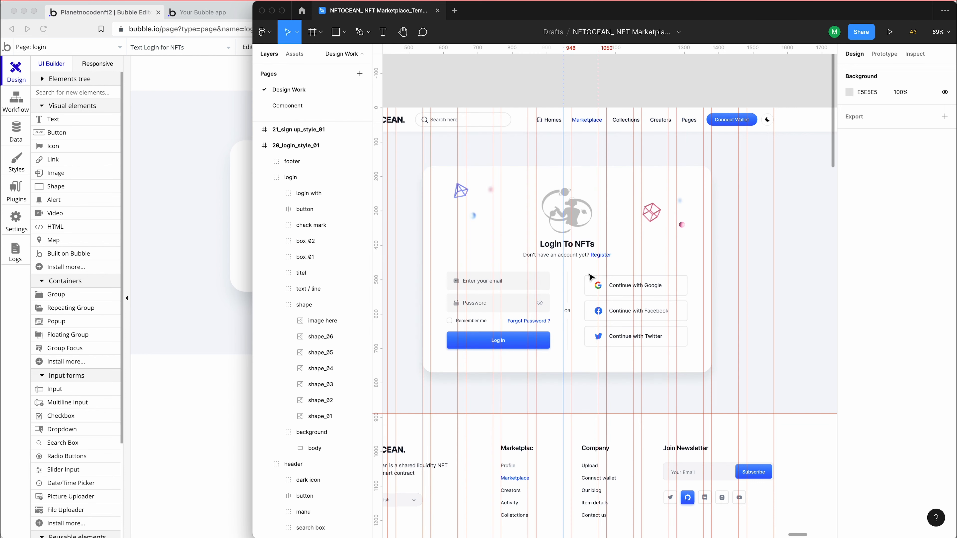
pyautogui.click(576, 249)
pyautogui.doubleClick(576, 249)
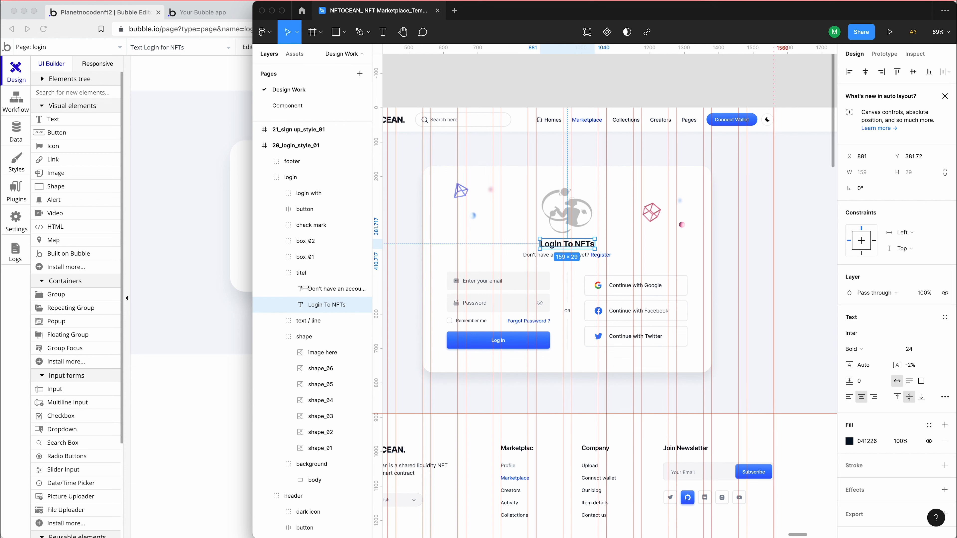
pyautogui.click(175, 237)
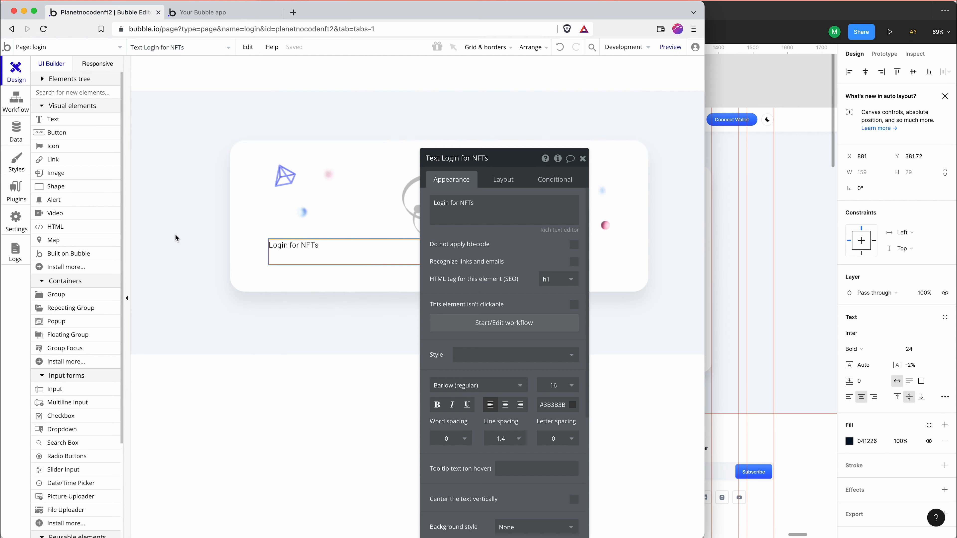
pyautogui.doubleClick(552, 384)
pyautogui.write('24')
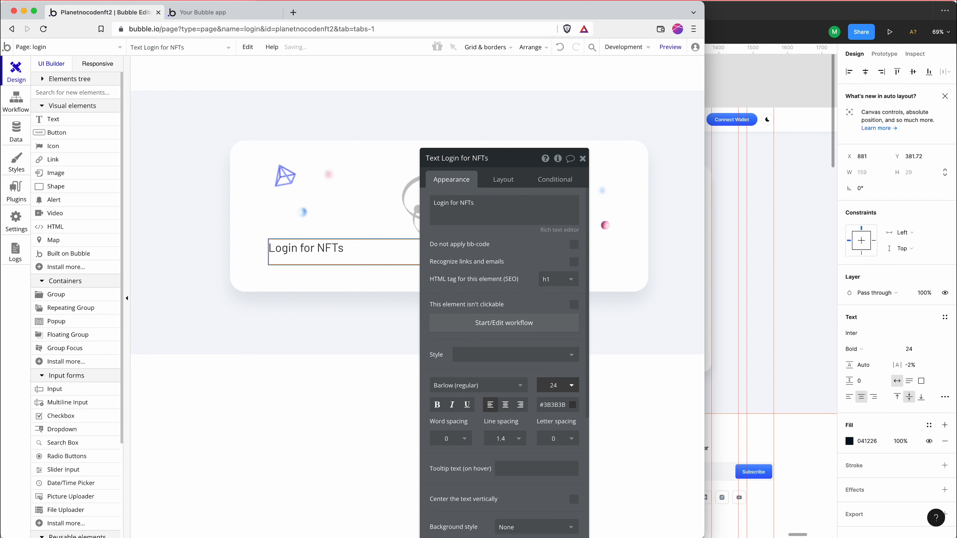
pyautogui.click(508, 386)
pyautogui.write('inter')
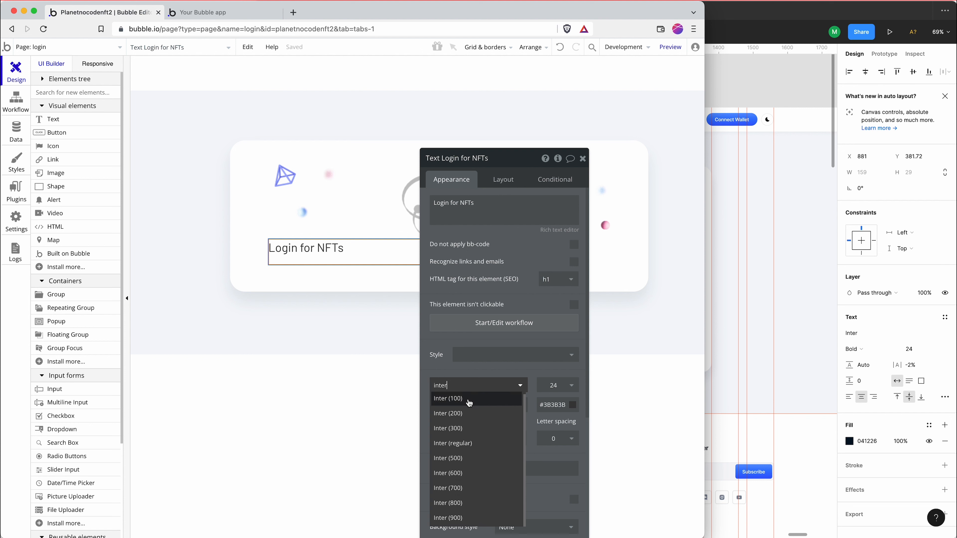
pyautogui.click(469, 490)
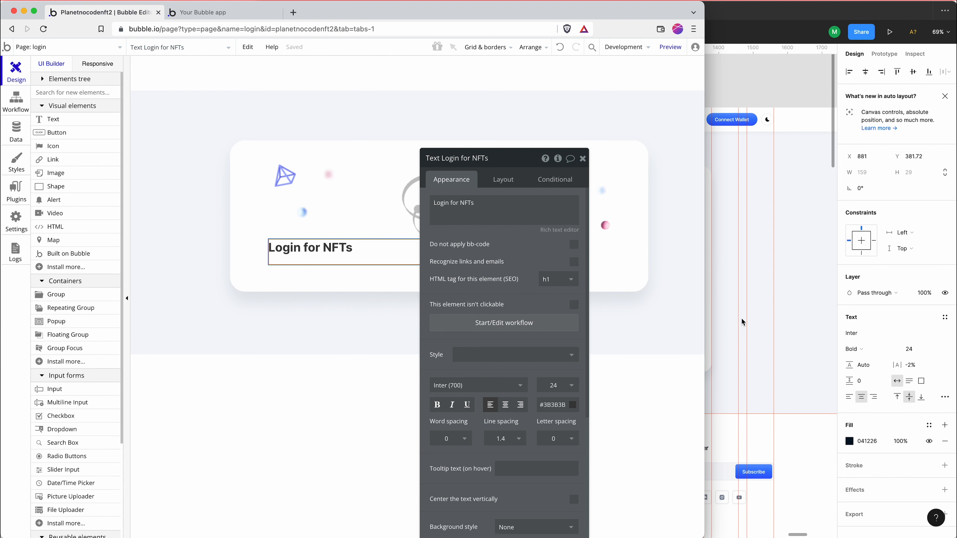
# Copy the heading's fill color 041226 from Figma and apply it as the Bubble heading's font color
pyautogui.click(871, 417)
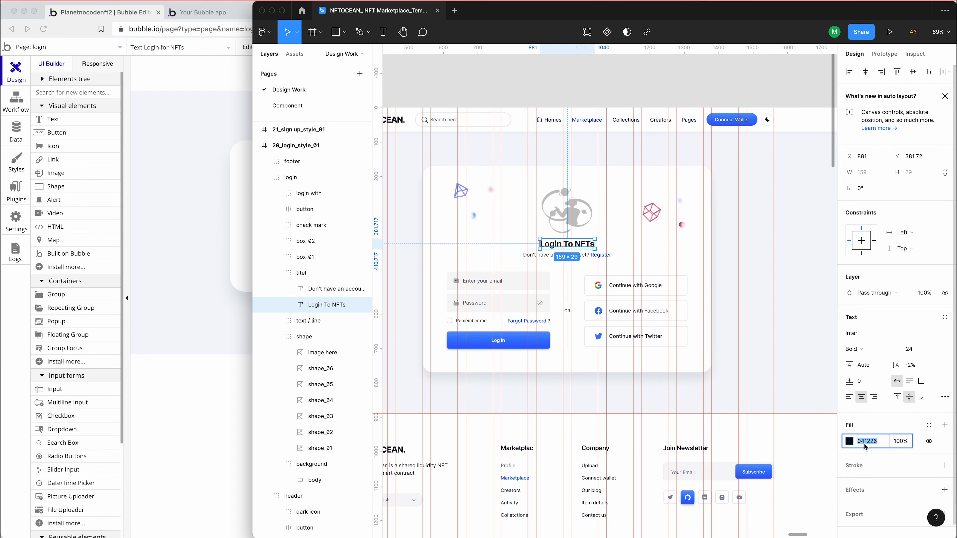
pyautogui.click(231, 241)
pyautogui.click(555, 410)
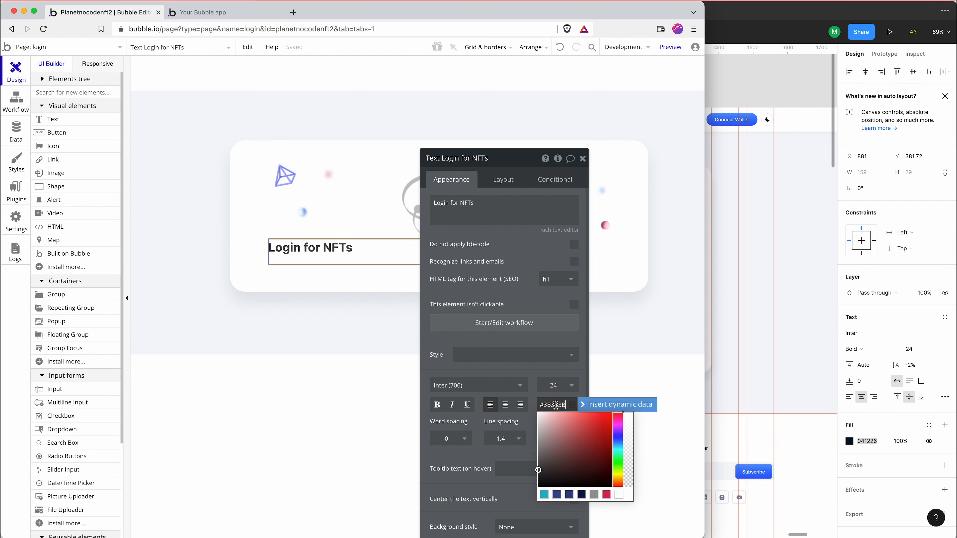
pyautogui.write('041226')
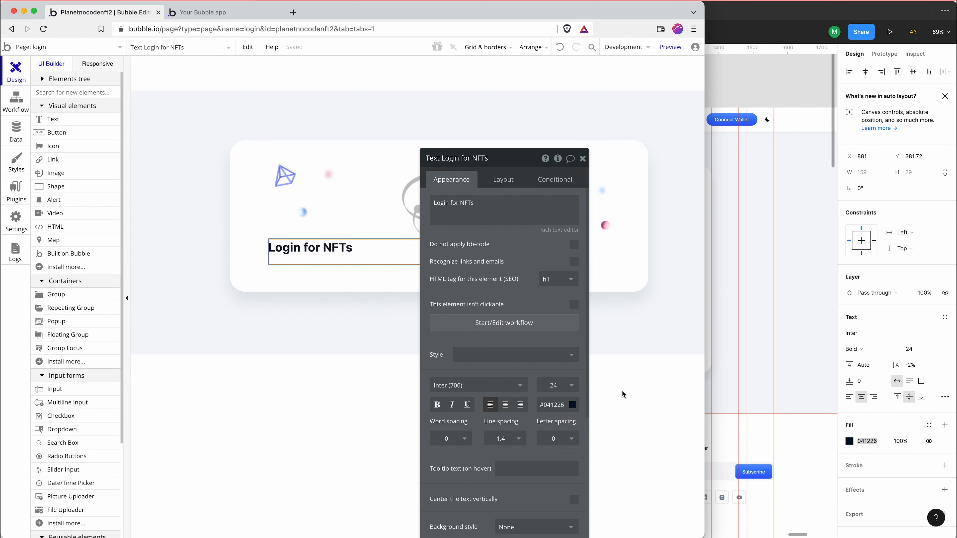
# Set the heading's letter spacing to -2, check the Figma design, and center the heading's text in Bubble
pyautogui.click(561, 439)
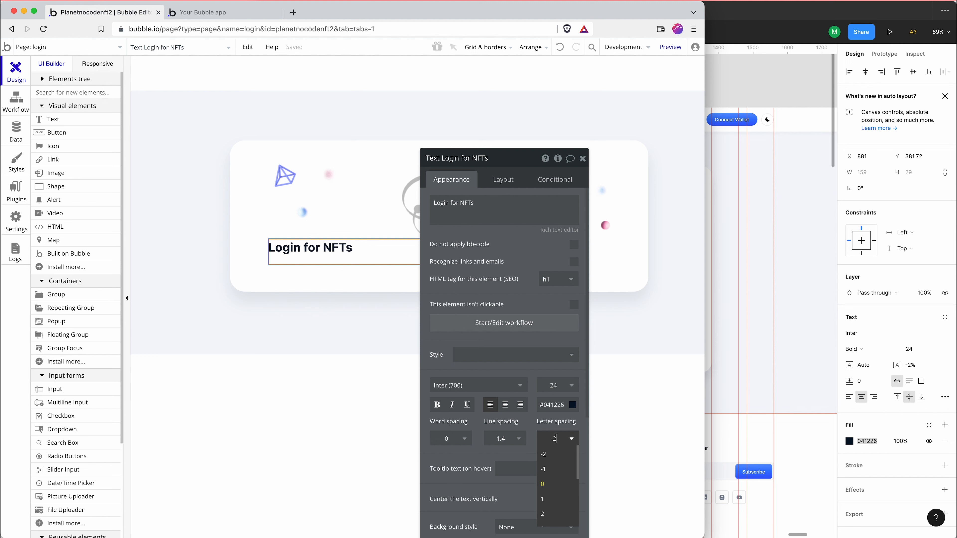
pyautogui.press('Return')
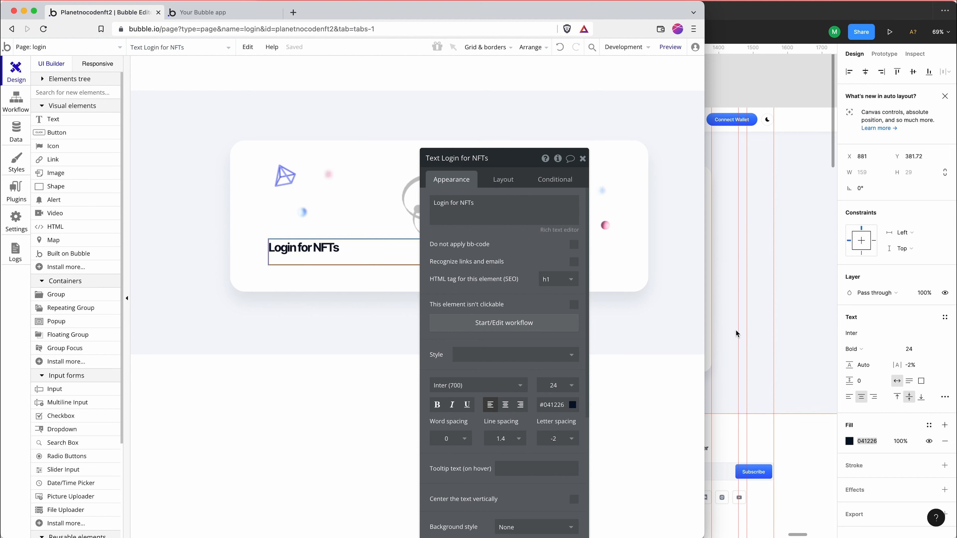
pyautogui.click(770, 320)
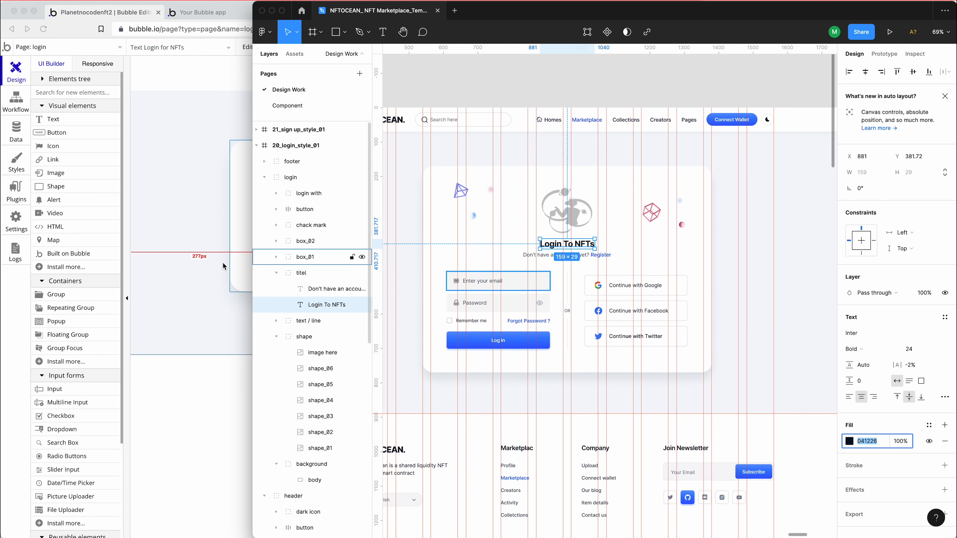
pyautogui.click(209, 267)
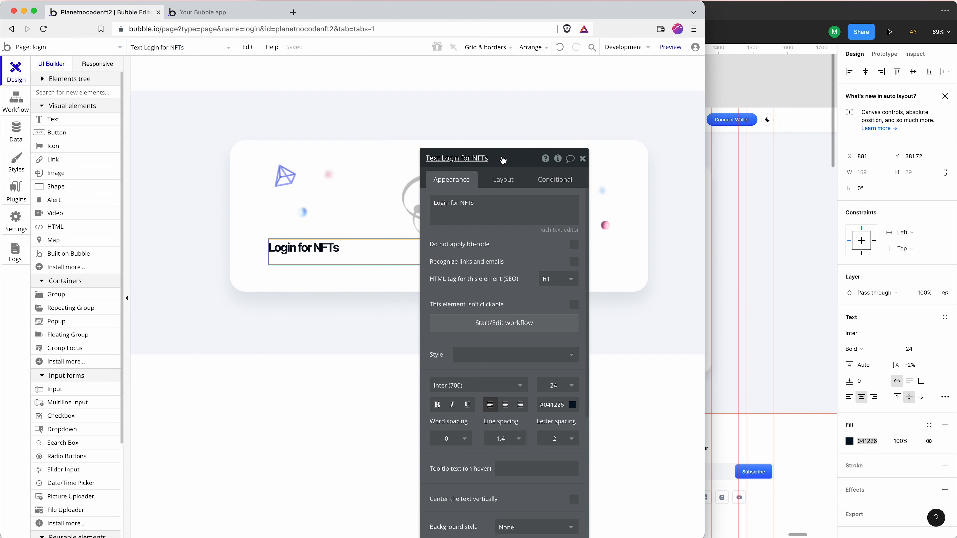
pyautogui.moveTo(504, 158); pyautogui.dragTo(559, 87)
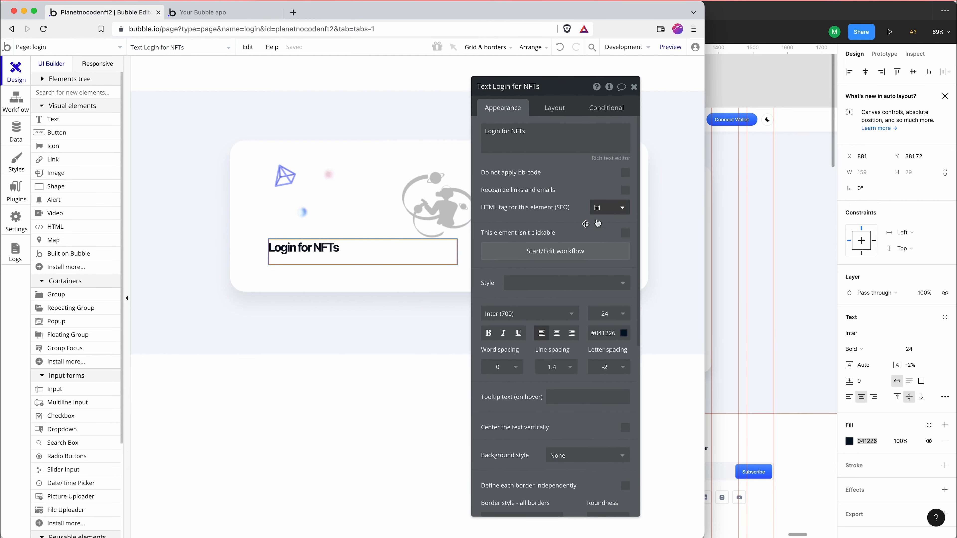
pyautogui.click(556, 333)
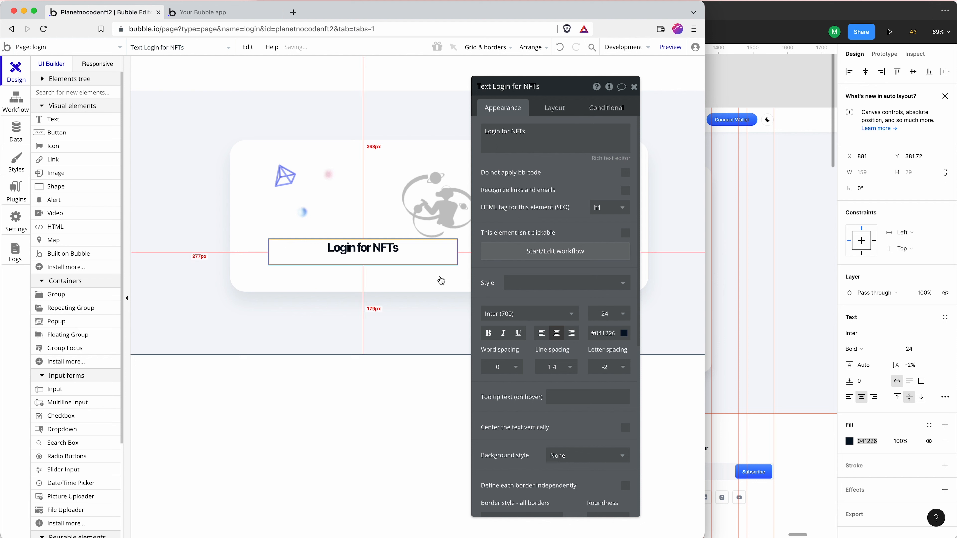
# Set the heading's fixed width to 100% of its container
pyautogui.click(548, 109)
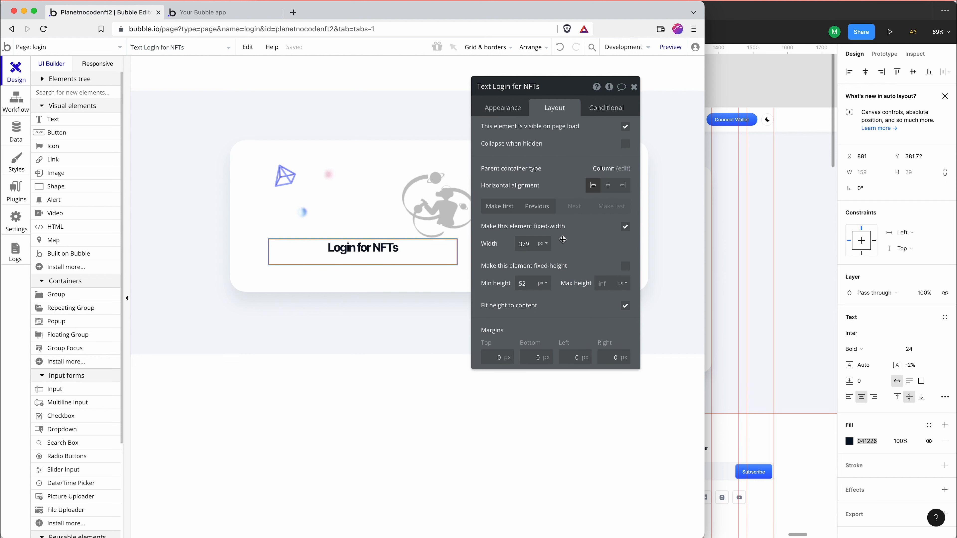
pyautogui.click(543, 243)
pyautogui.click(542, 274)
pyautogui.doubleClick(524, 244)
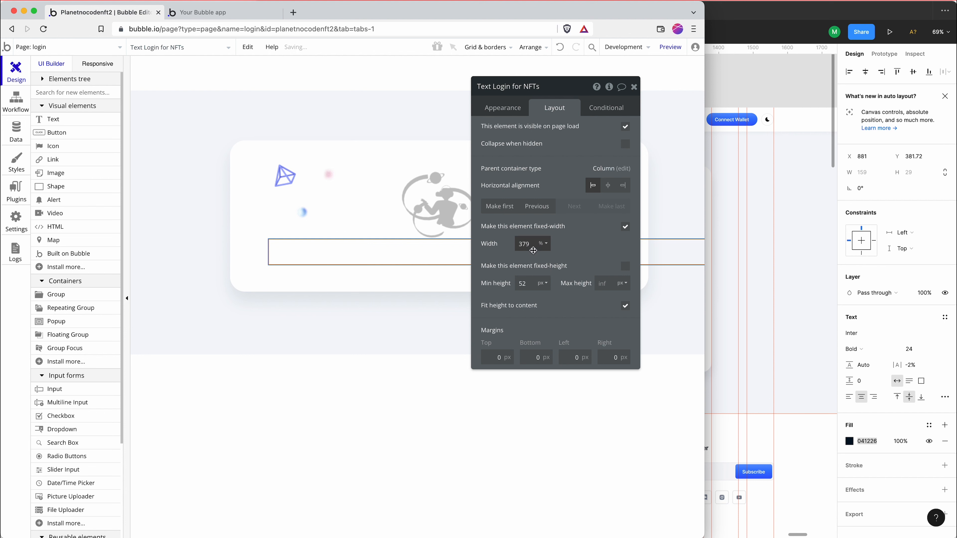
pyautogui.write('100')
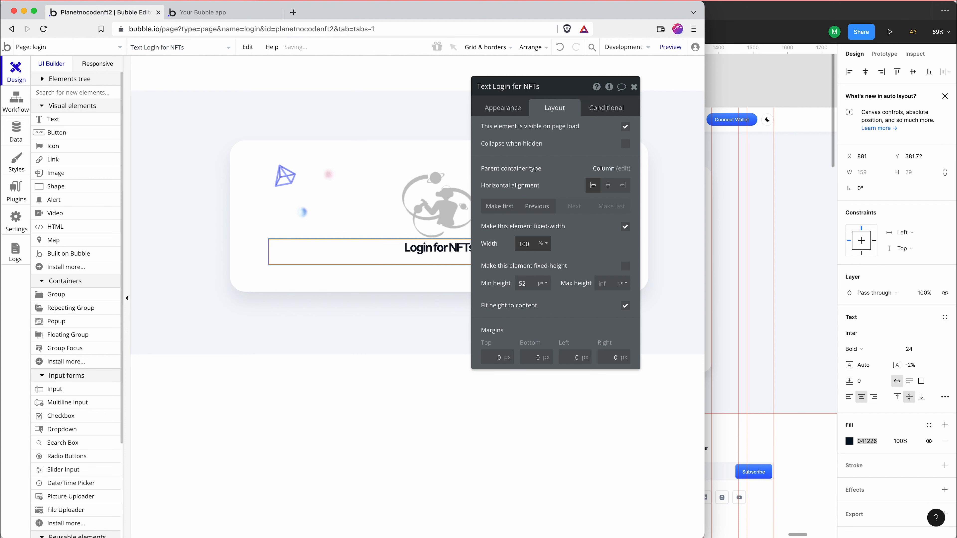
# Measure the gap between artwork and title group in Figma and give the Bubble artwork image a 14 px bottom margin
pyautogui.click(725, 224)
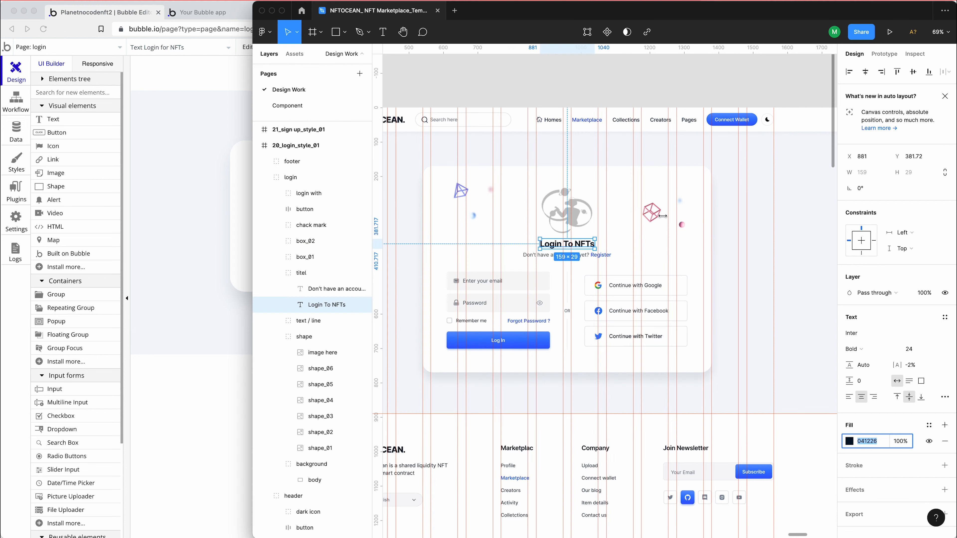
pyautogui.click(589, 214)
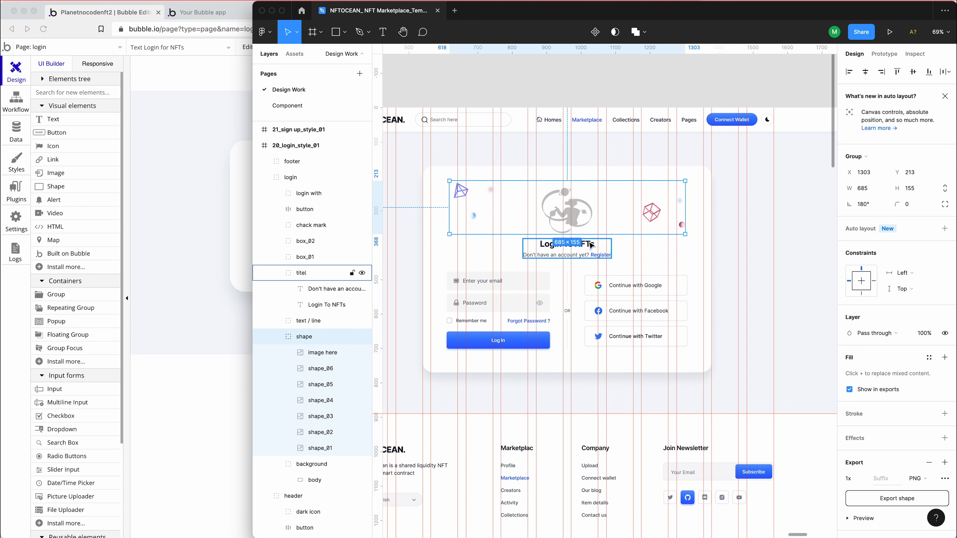
pyautogui.press('alt')
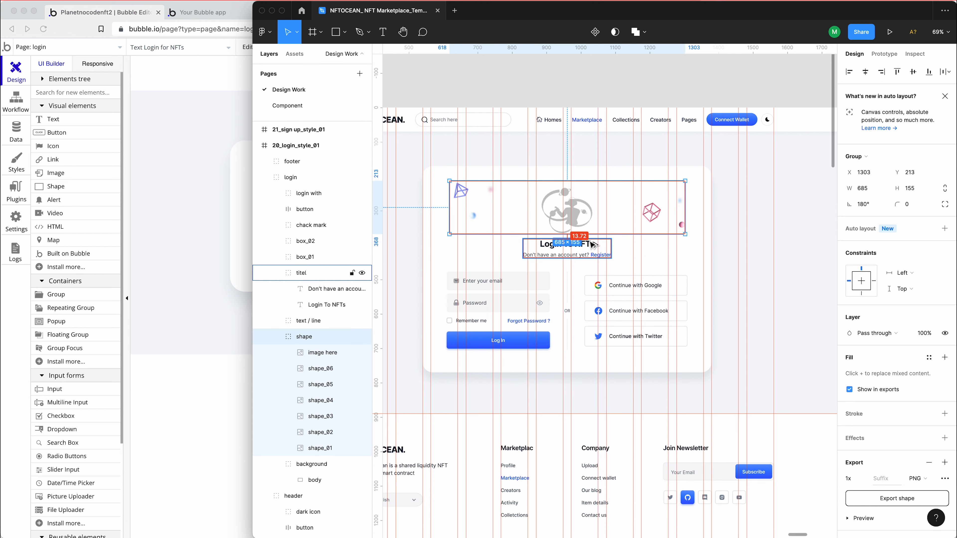
pyautogui.click(229, 194)
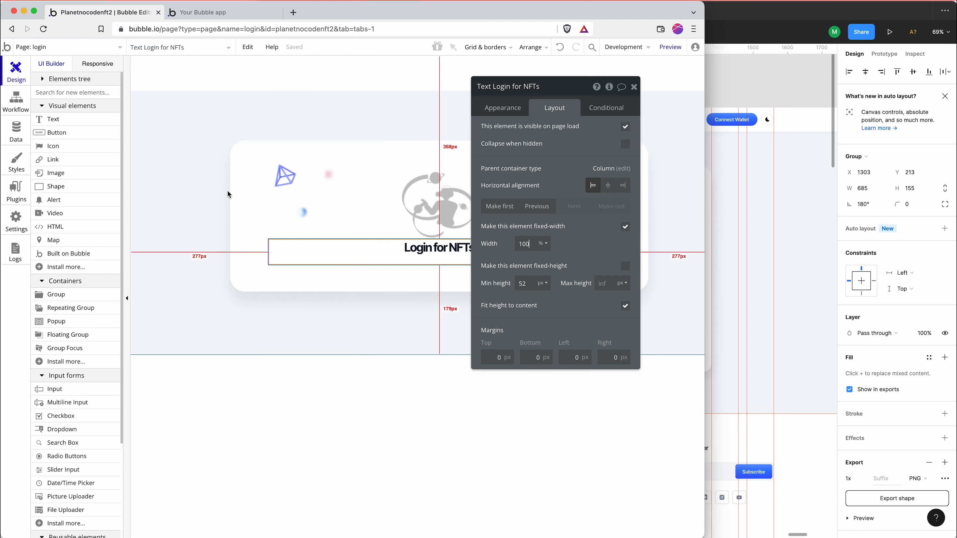
pyautogui.click(381, 208)
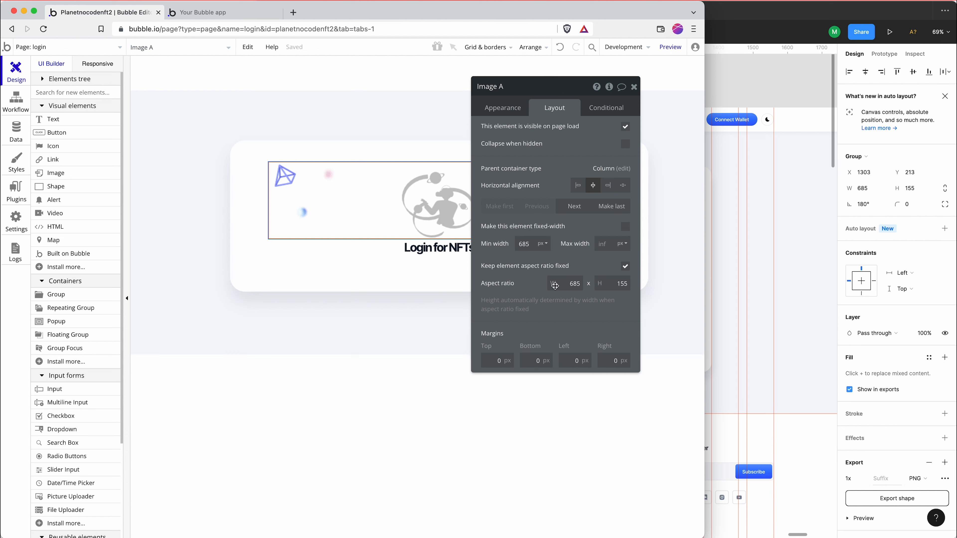
pyautogui.click(532, 358)
pyautogui.write('14')
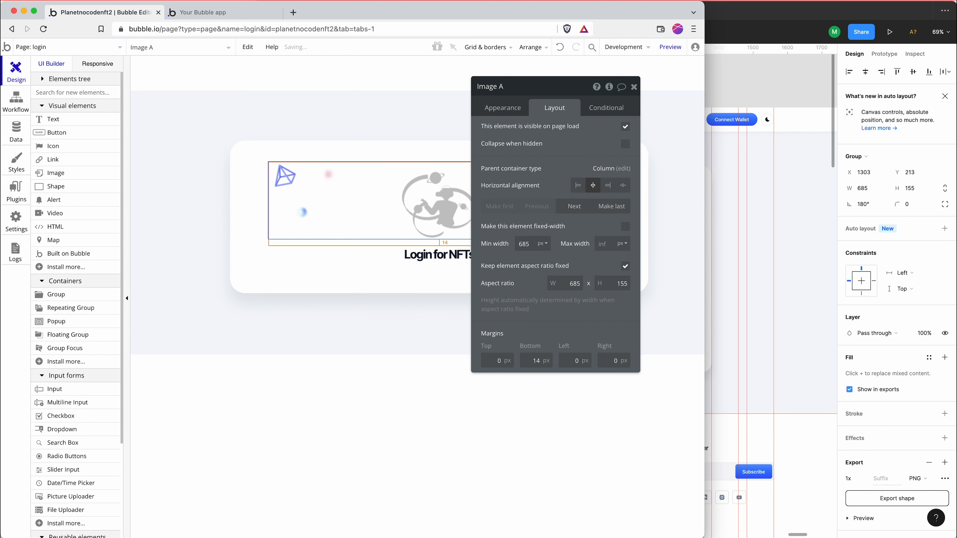
# Check Figma, add a text element about 321 by 39 px below the Bubble heading, and set the heading's minimum height to 0
pyautogui.click(714, 265)
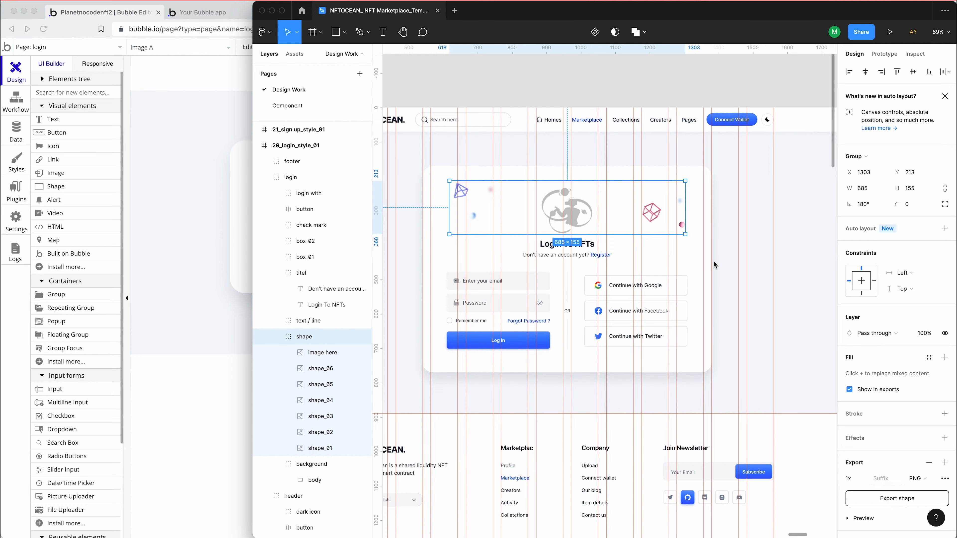
pyautogui.click(210, 219)
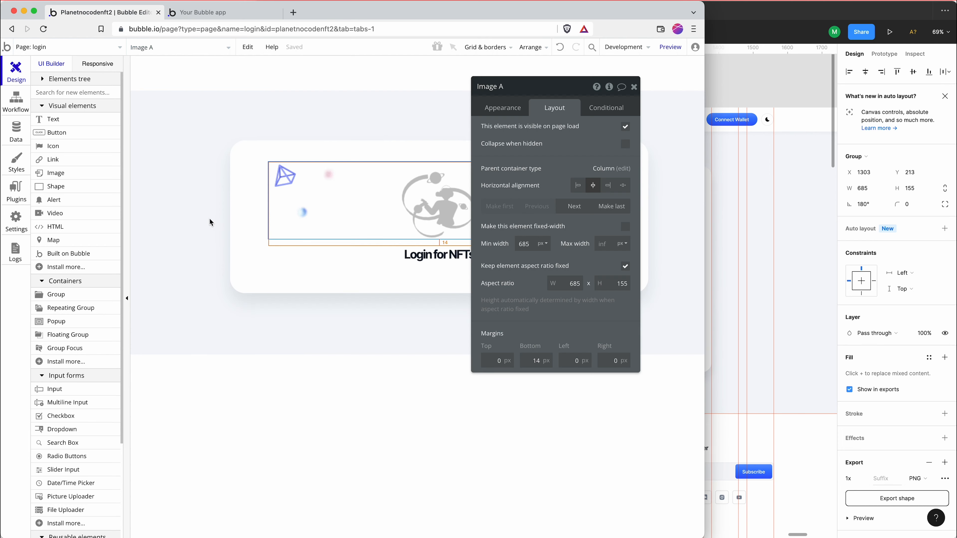
pyautogui.click(67, 123)
pyautogui.moveTo(396, 261); pyautogui.dragTo(558, 284)
pyautogui.click(444, 256)
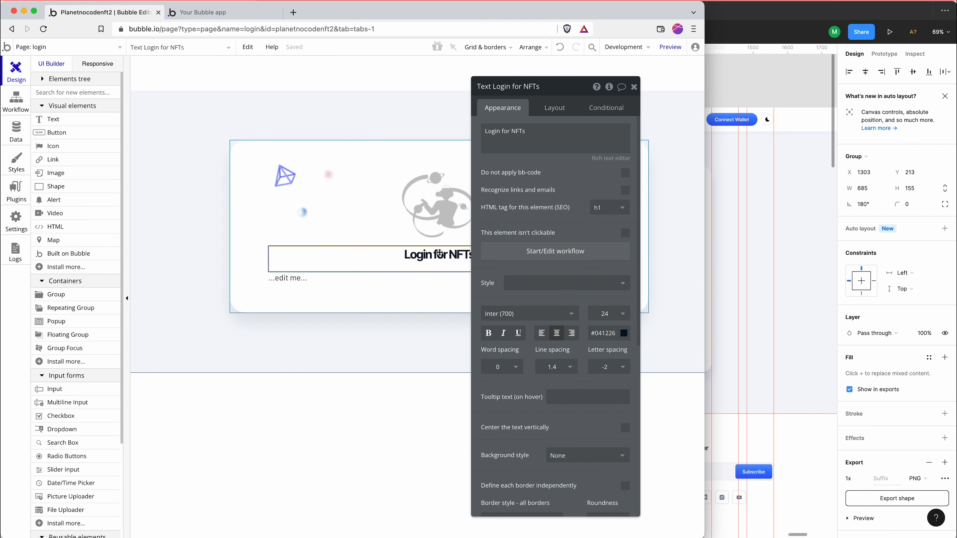
pyautogui.click(552, 104)
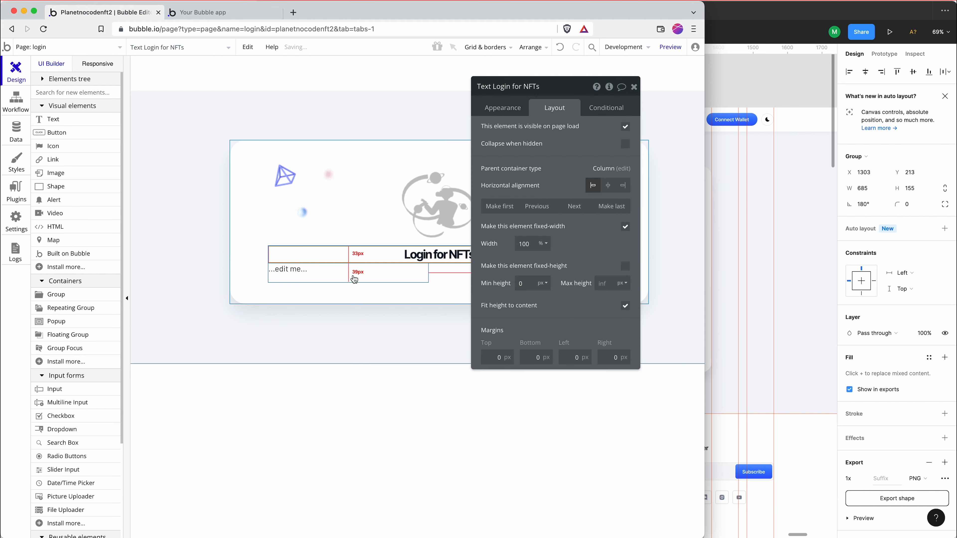
# Set the new text element's fixed width to 100% of its container
pyautogui.click(356, 279)
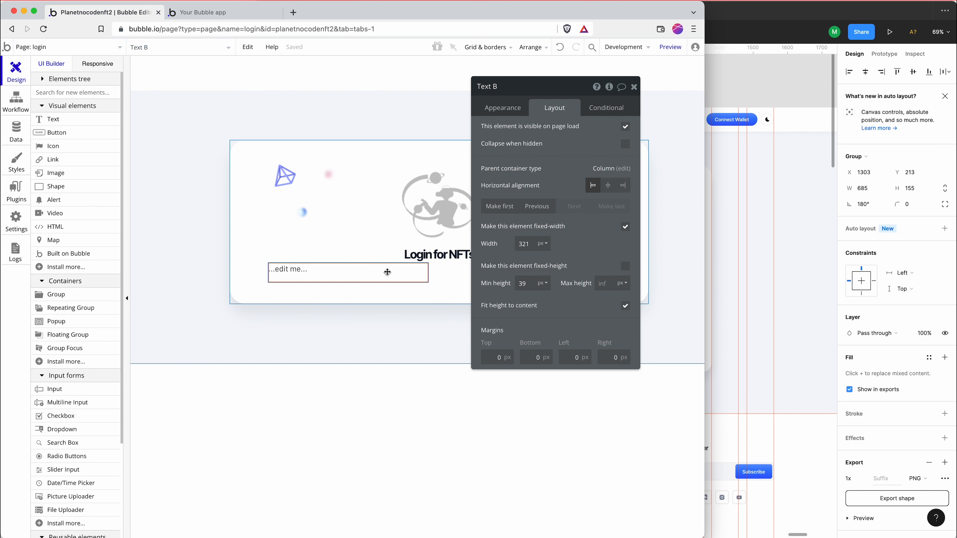
pyautogui.click(543, 244)
pyautogui.click(543, 273)
pyautogui.doubleClick(523, 244)
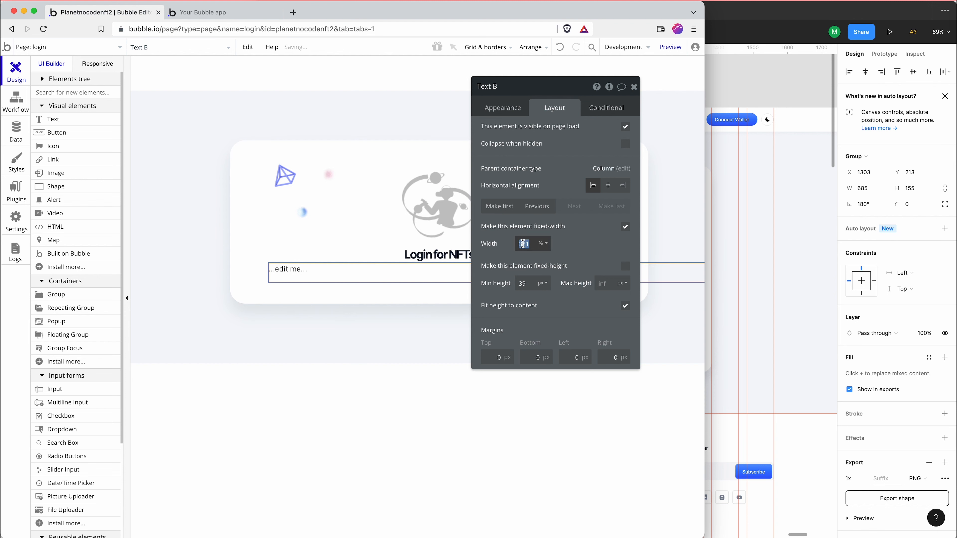
pyautogui.write('100')
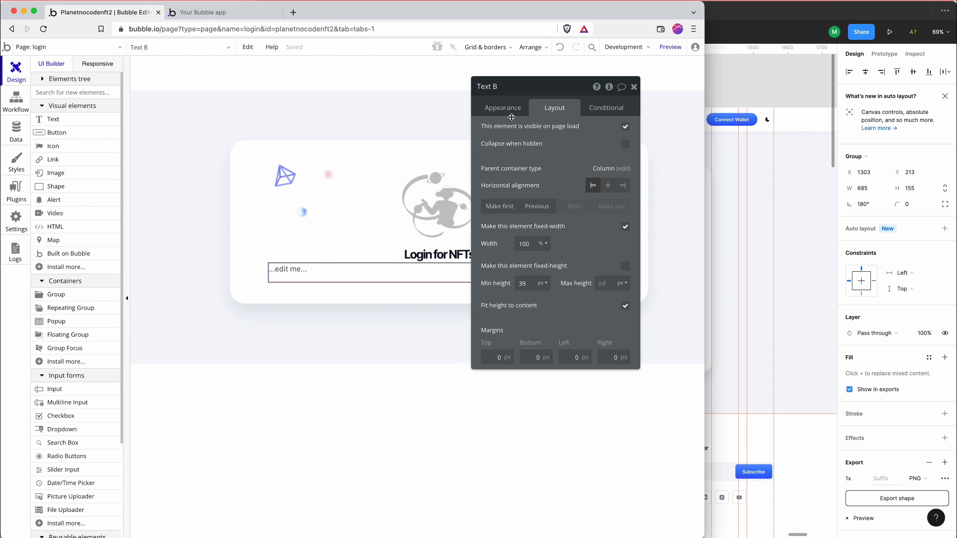
# Remove the Body Copy style from the new text element and center its text
pyautogui.click(512, 111)
pyautogui.click(562, 263)
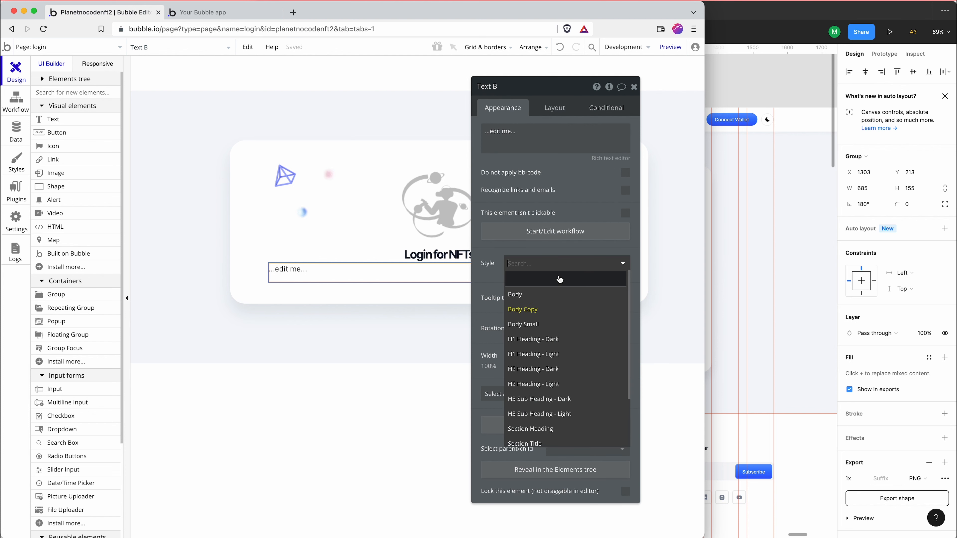
pyautogui.click(560, 280)
pyautogui.click(556, 333)
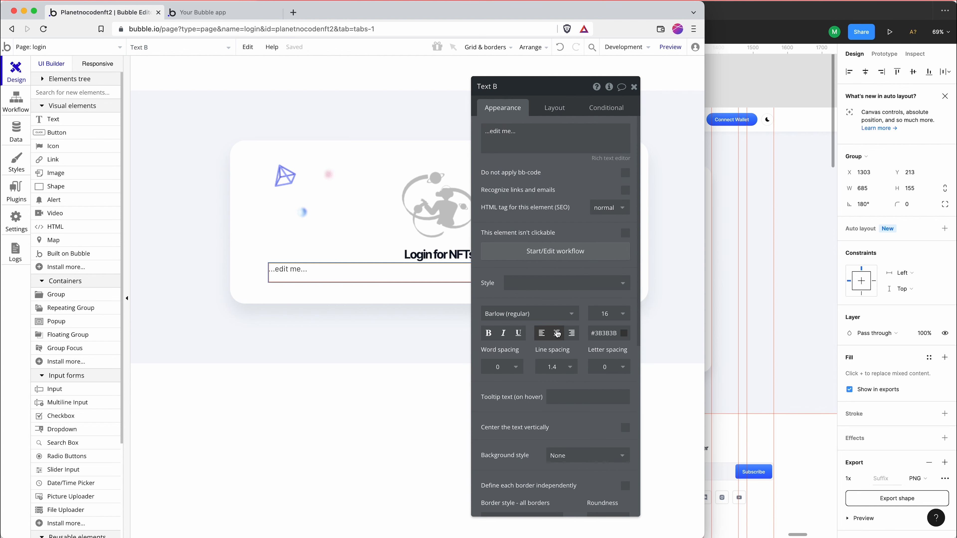
# Copy "Don't have an account yet? Register" from the Figma design and paste it as the new Bubble text element's content
pyautogui.click(734, 290)
pyautogui.click(560, 258)
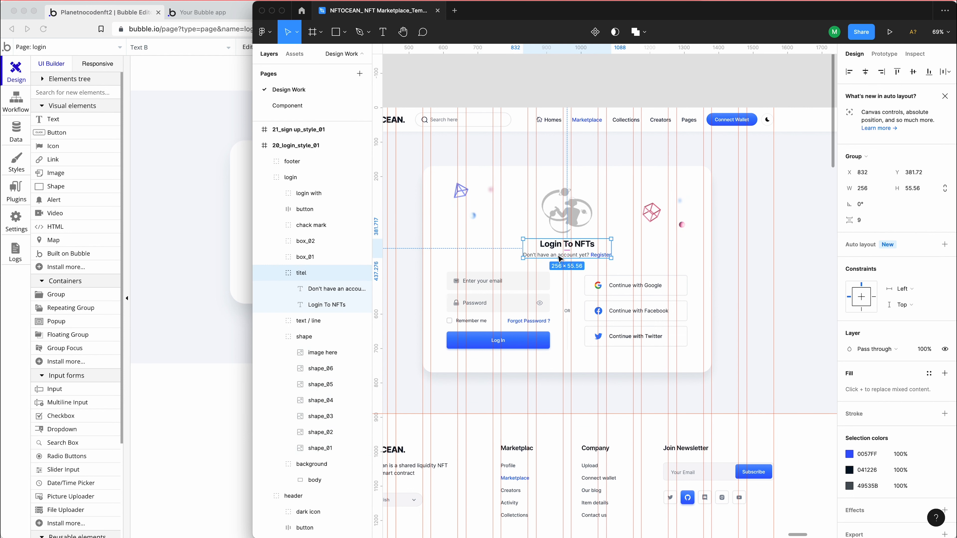
pyautogui.click(560, 259)
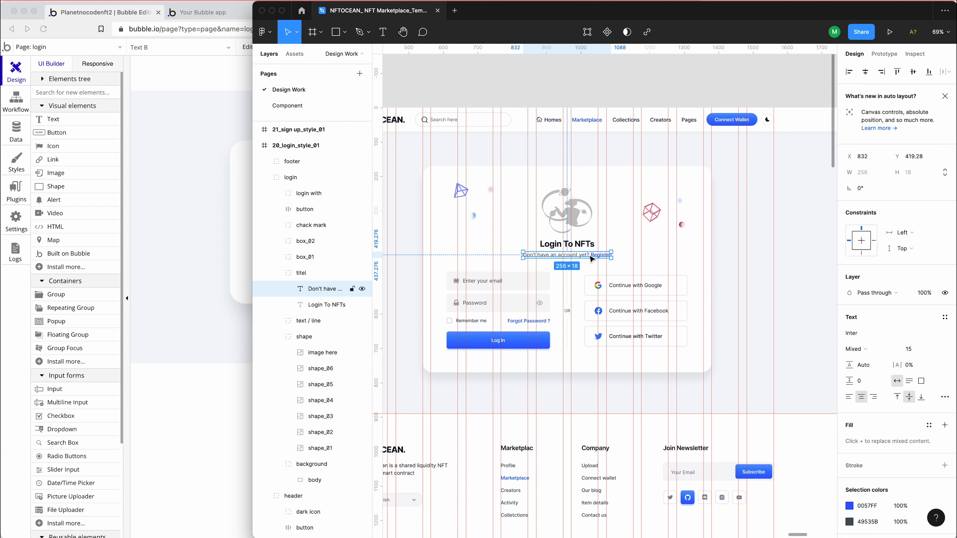
pyautogui.click(233, 233)
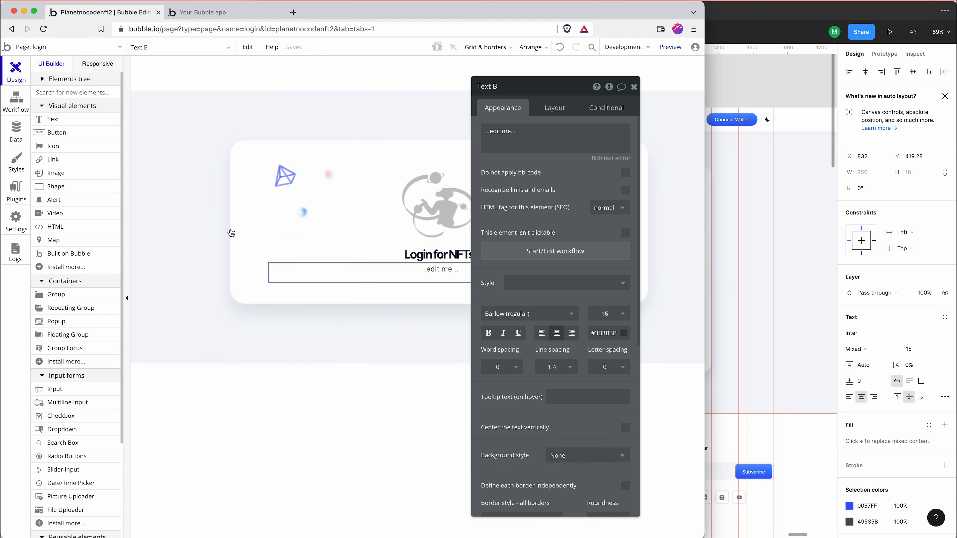
pyautogui.tripleClick(517, 139)
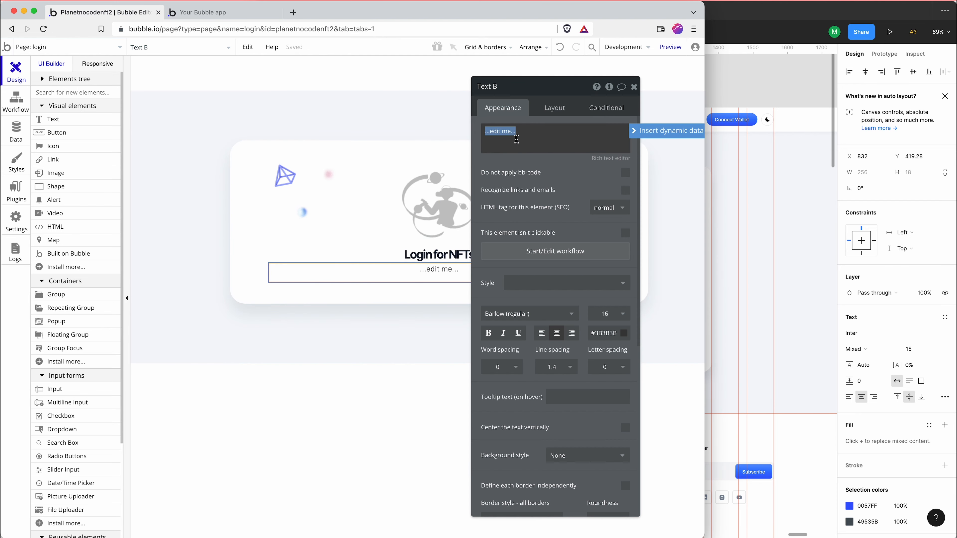
pyautogui.click(748, 201)
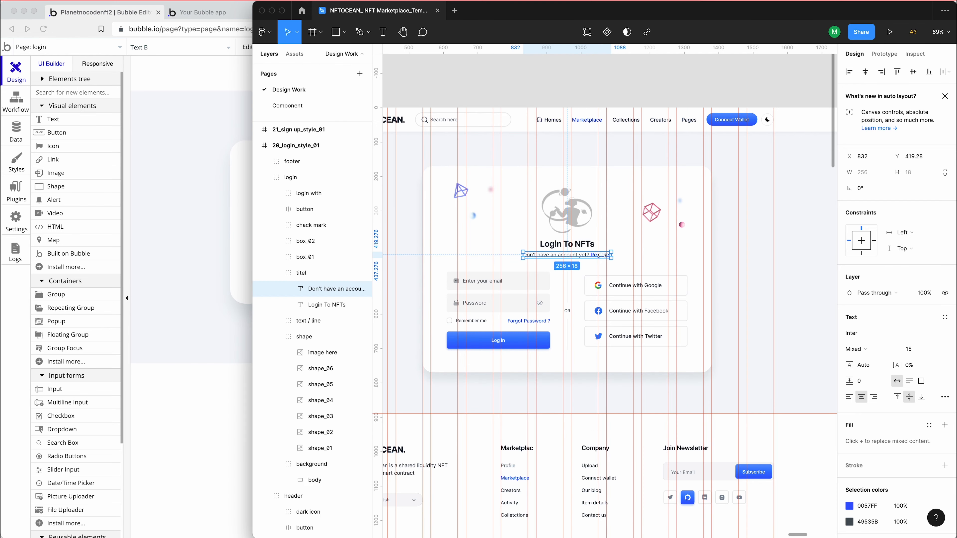
pyautogui.doubleClick(553, 255)
pyautogui.press('super+c')
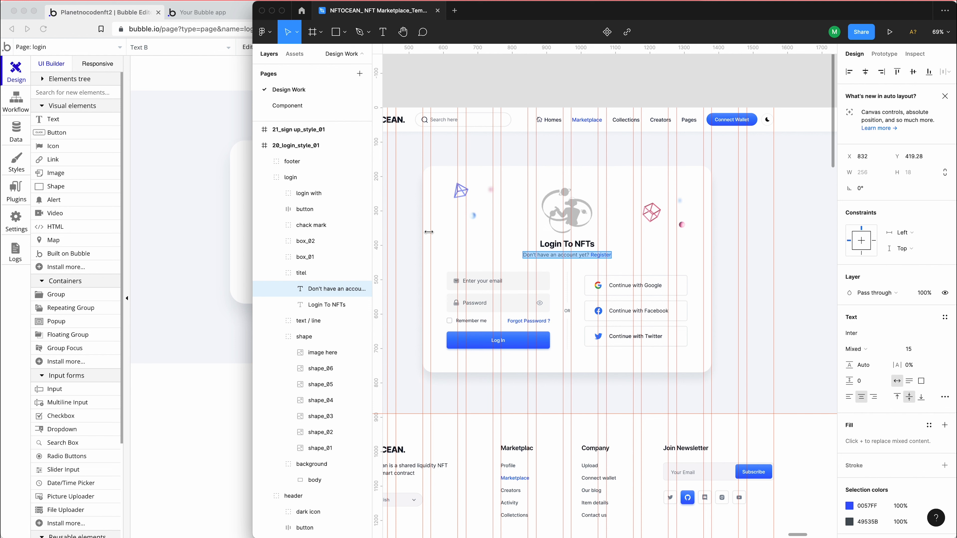
pyautogui.click(234, 212)
pyautogui.click(531, 144)
pyautogui.press('super+v')
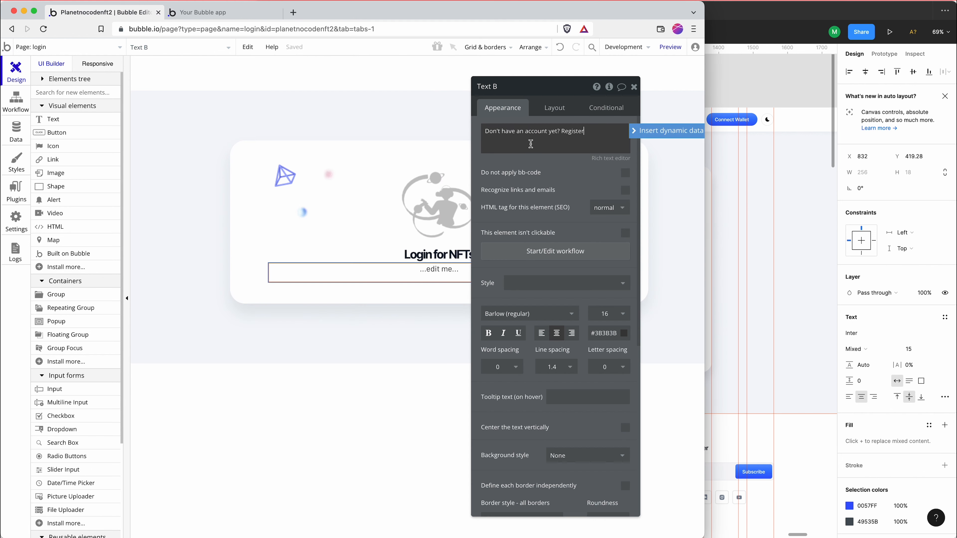
# Set the account prompt's font to Inter (regular) at size 15 and return to the Figma design
pyautogui.click(533, 314)
pyautogui.write('inter')
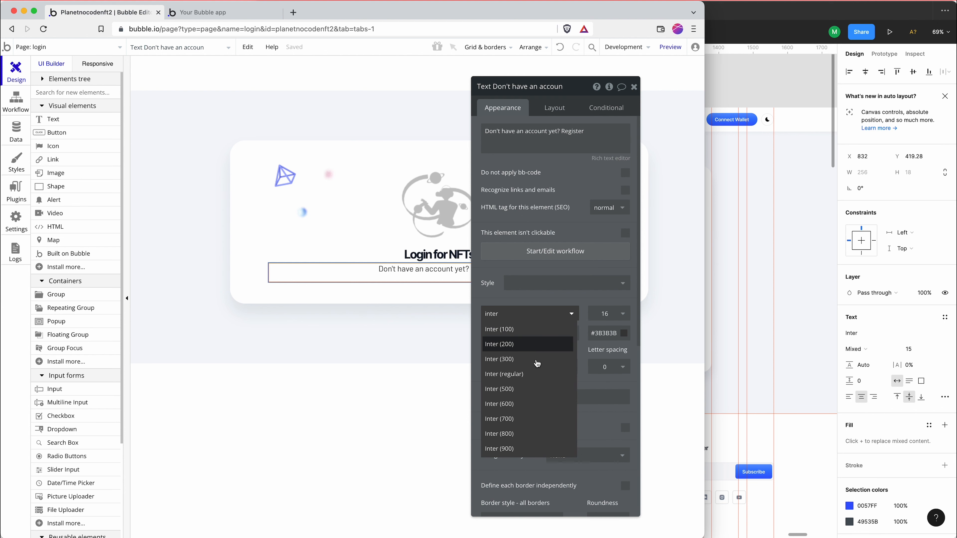
pyautogui.click(538, 381)
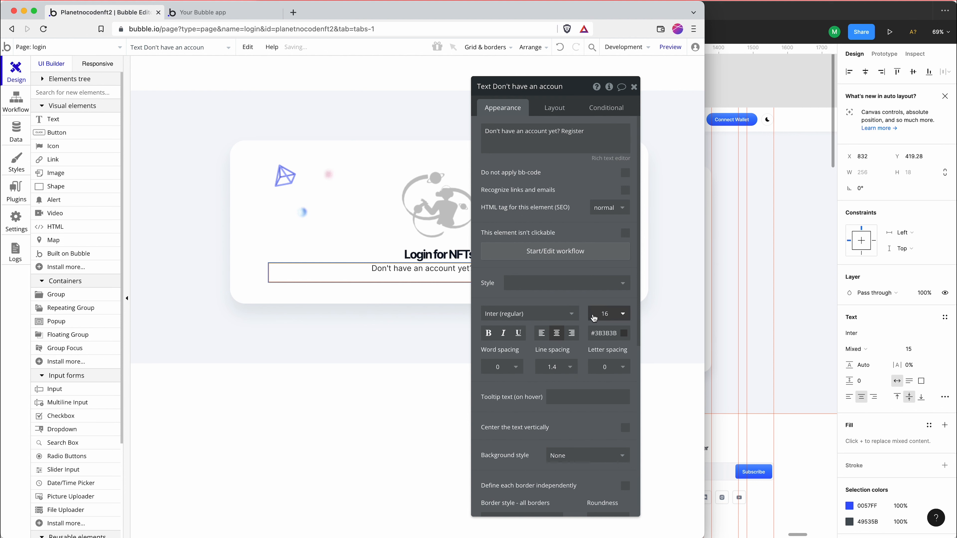
pyautogui.doubleClick(601, 313)
pyautogui.write('15')
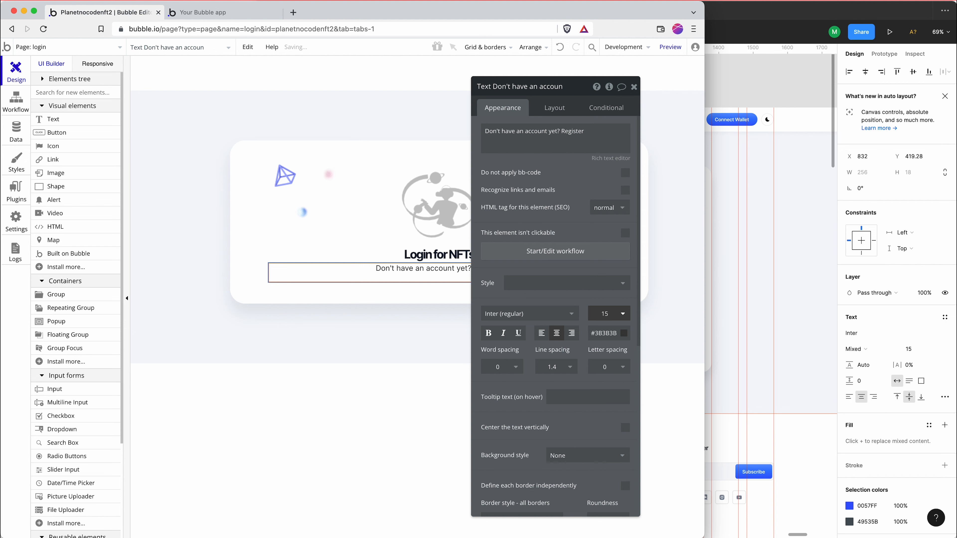
pyautogui.click(779, 354)
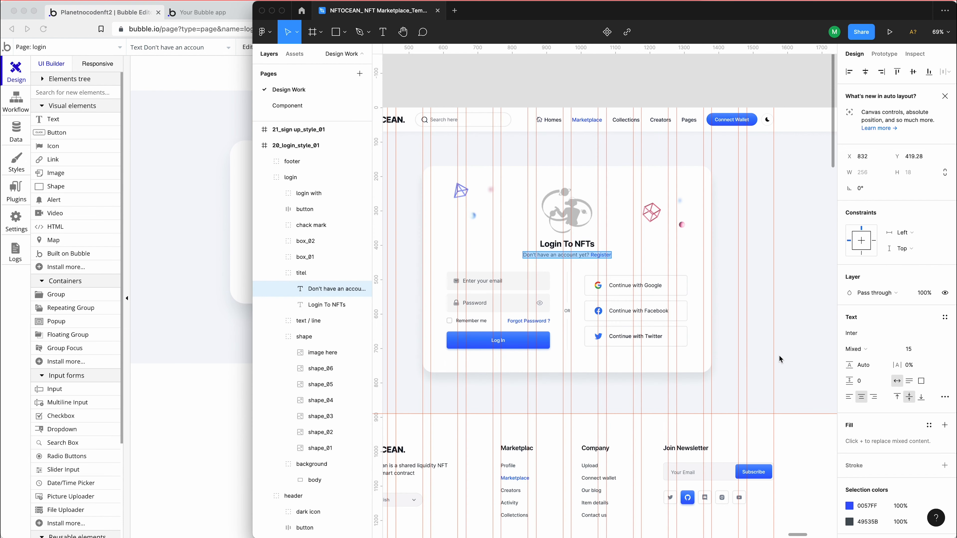
# Check the heading-to-prompt spacing in Figma, and in Bubble set the account prompt's minimum height to 0 and top margin to 9 px
pyautogui.click(578, 248)
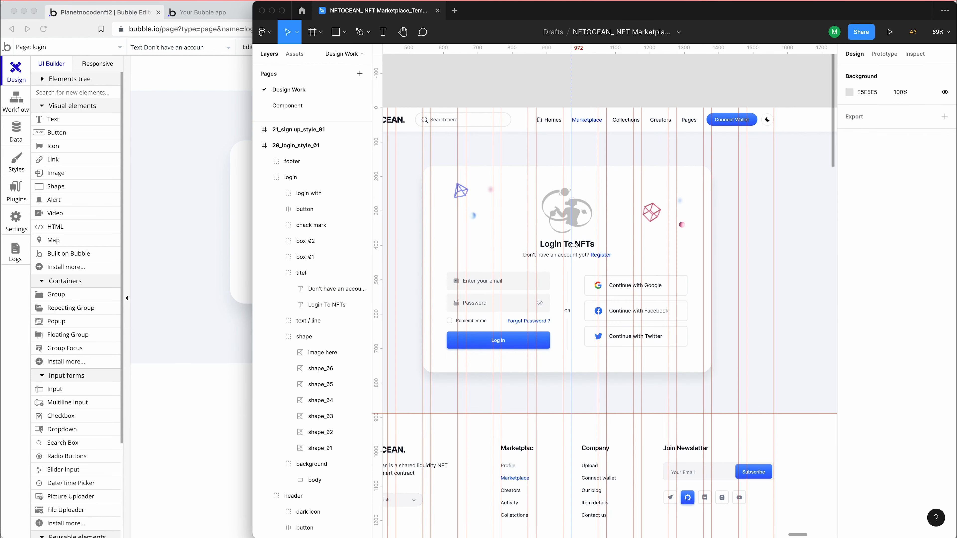
pyautogui.click(583, 250)
pyautogui.click(582, 248)
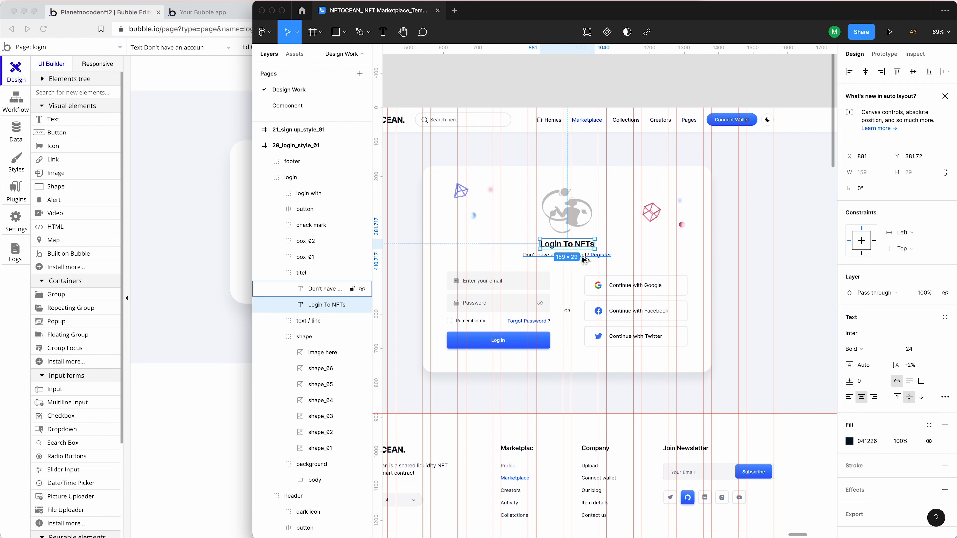
pyautogui.click(207, 266)
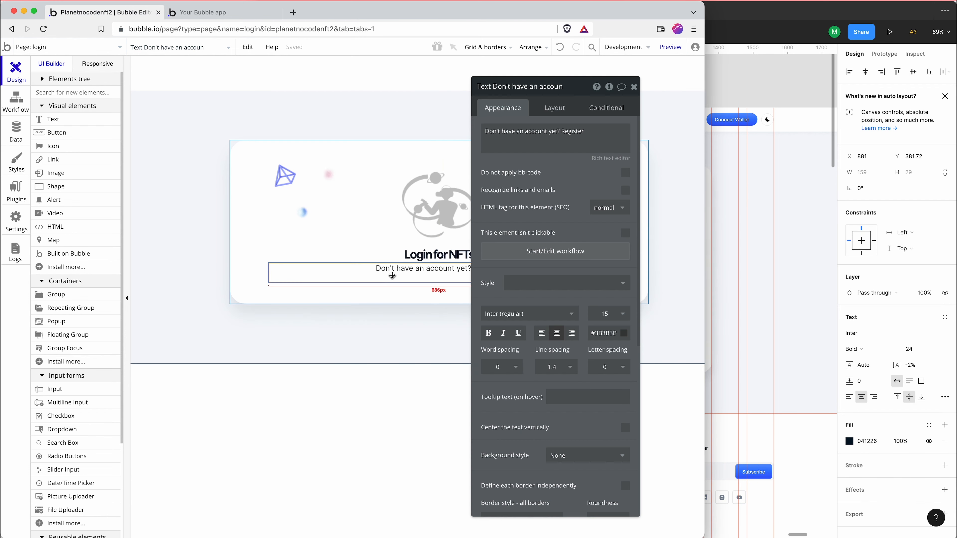
pyautogui.click(560, 105)
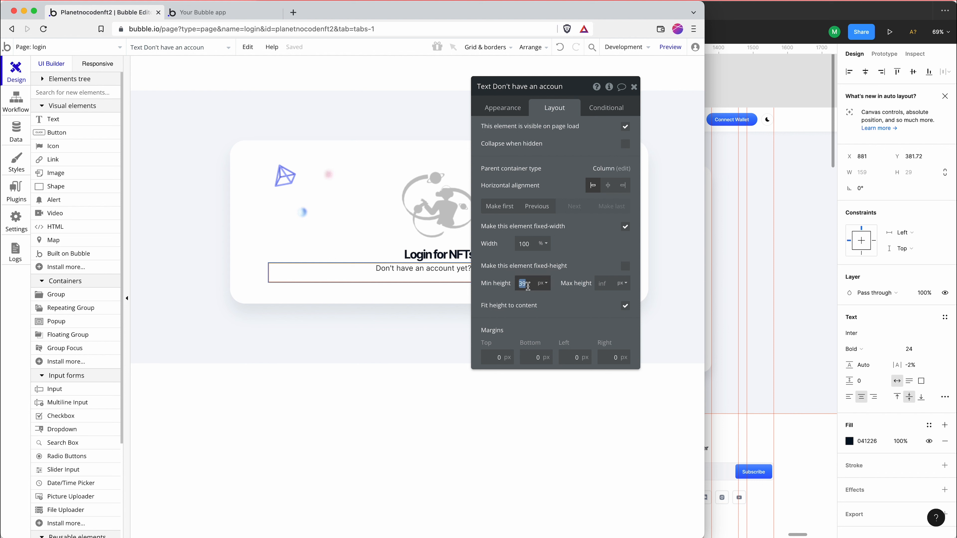
pyautogui.write('0')
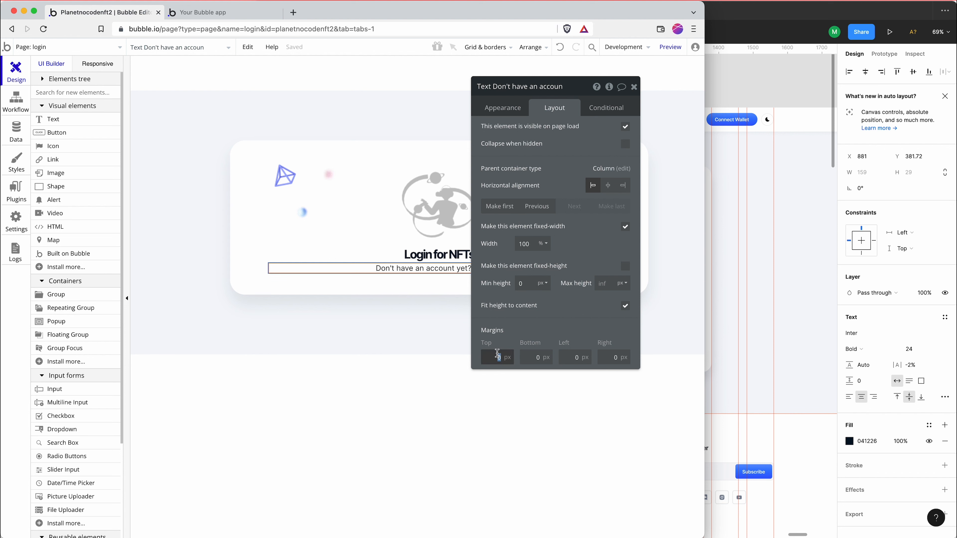
pyautogui.write('9')
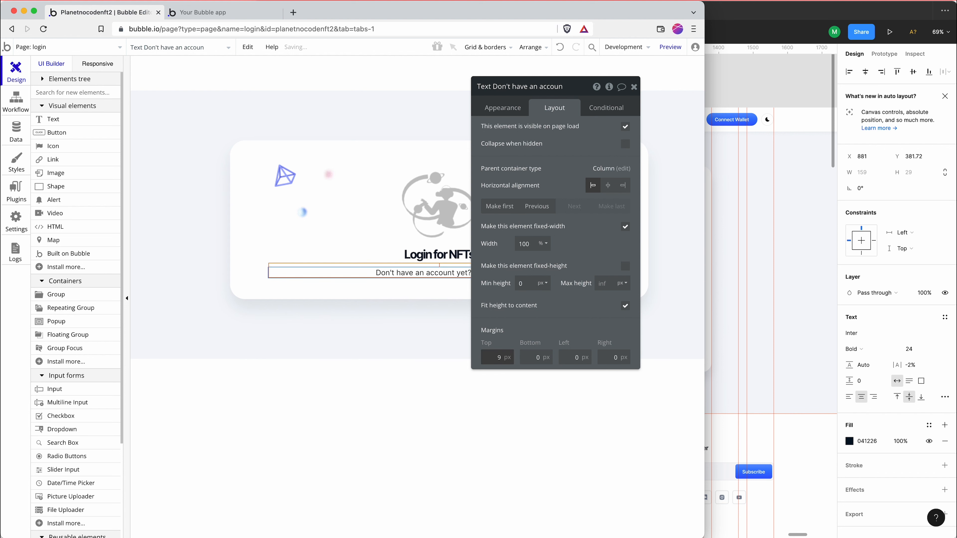
# Make the word "Register" bold in the account prompt by wrapping it in [b] and [/b] tags
pyautogui.click(499, 110)
pyautogui.click(564, 132)
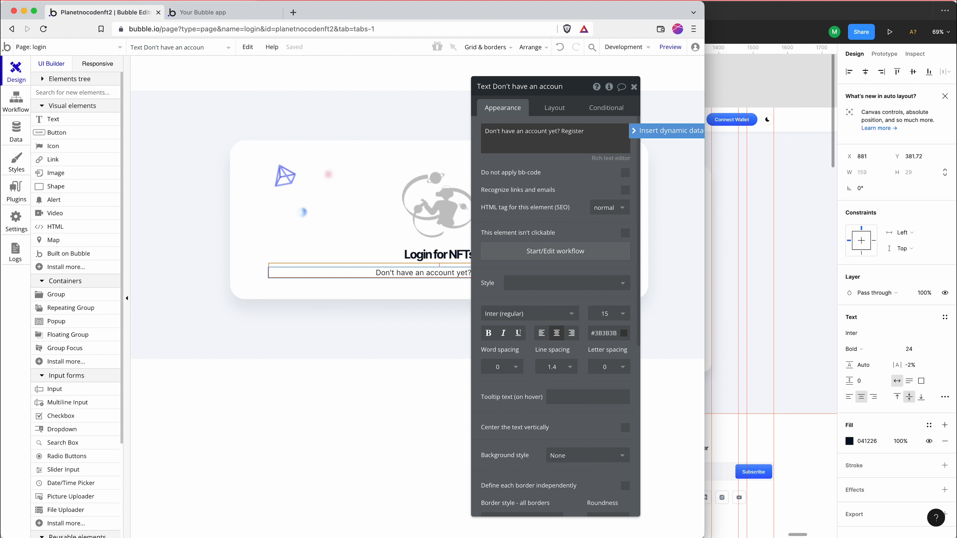
pyautogui.write('[b]')
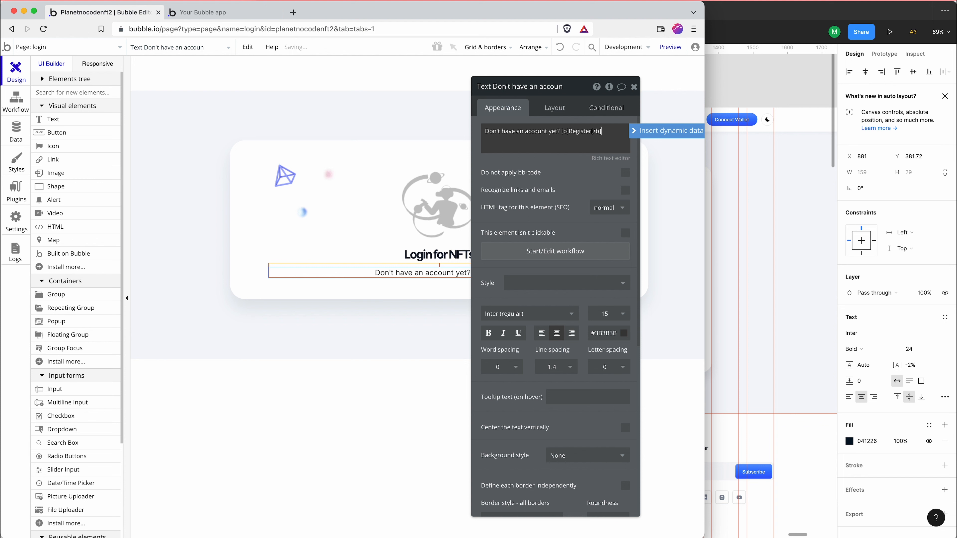
# Begin a color tag with "[color=" directly before "Register" inside the bold tags
pyautogui.moveTo(528, 94); pyautogui.dragTo(188, 84)
pyautogui.tripleClick(229, 122)
pyautogui.click(228, 122)
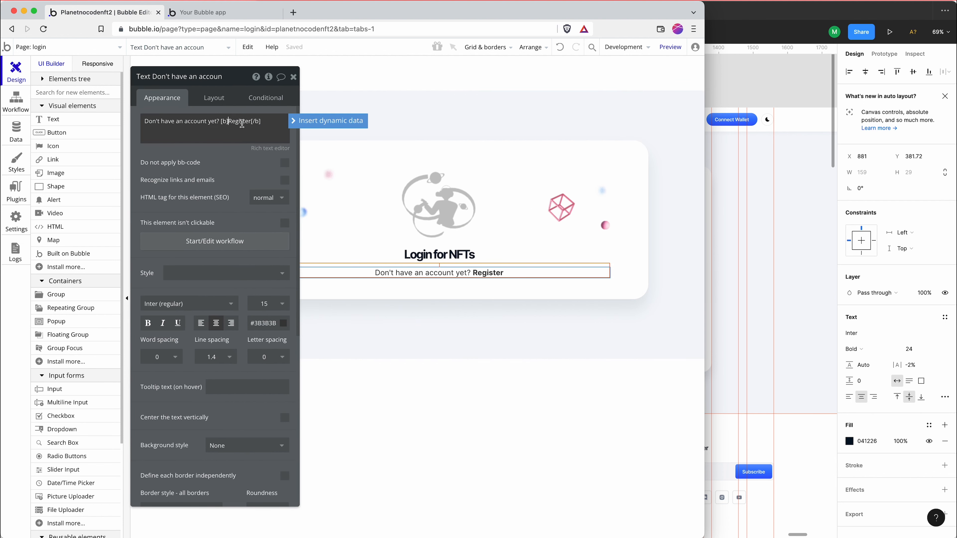
pyautogui.click(229, 122)
pyautogui.write('[color=')
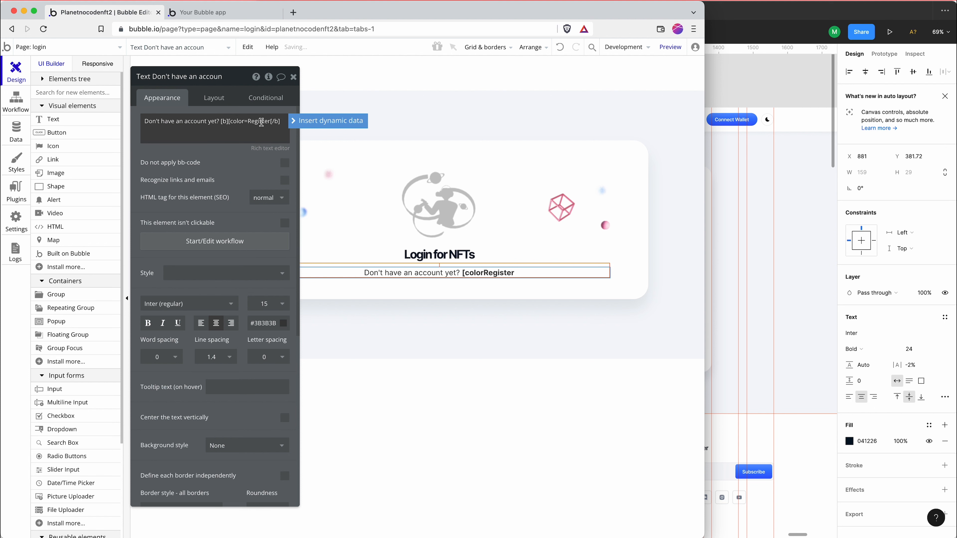
# Switch to Figma and copy the fill color code 0057FF of the word "Register" in the account prompt
pyautogui.click(725, 260)
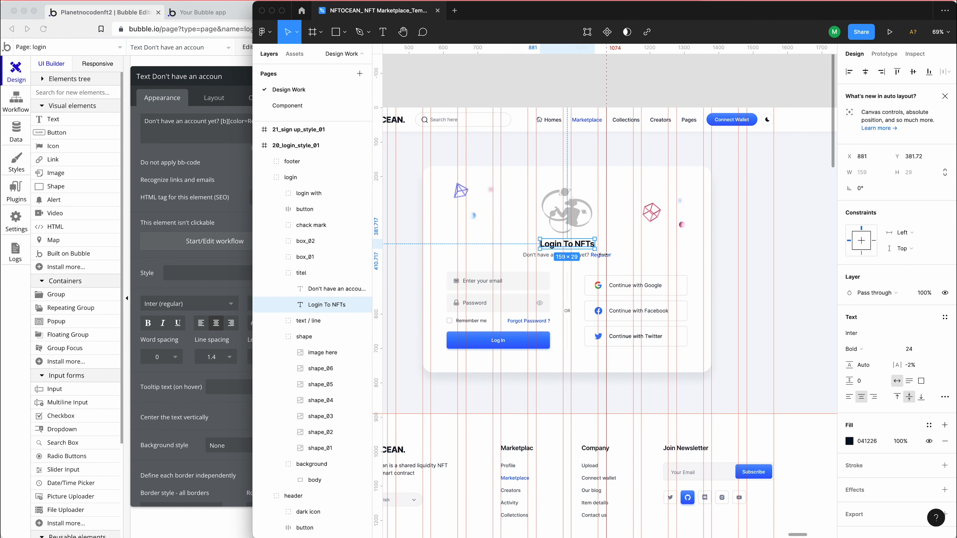
pyautogui.click(601, 255)
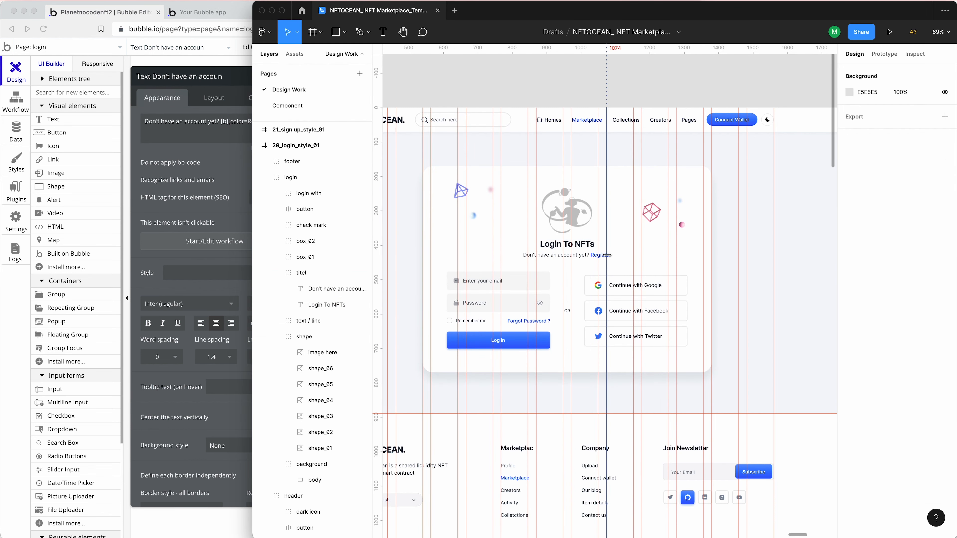
pyautogui.scroll(-1, 601, 256)
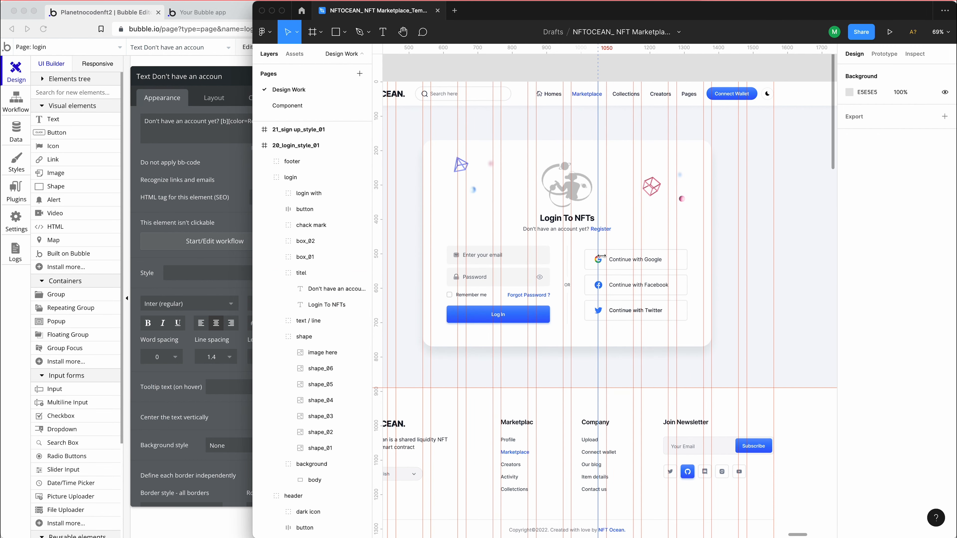
pyautogui.scroll(5, 601, 255)
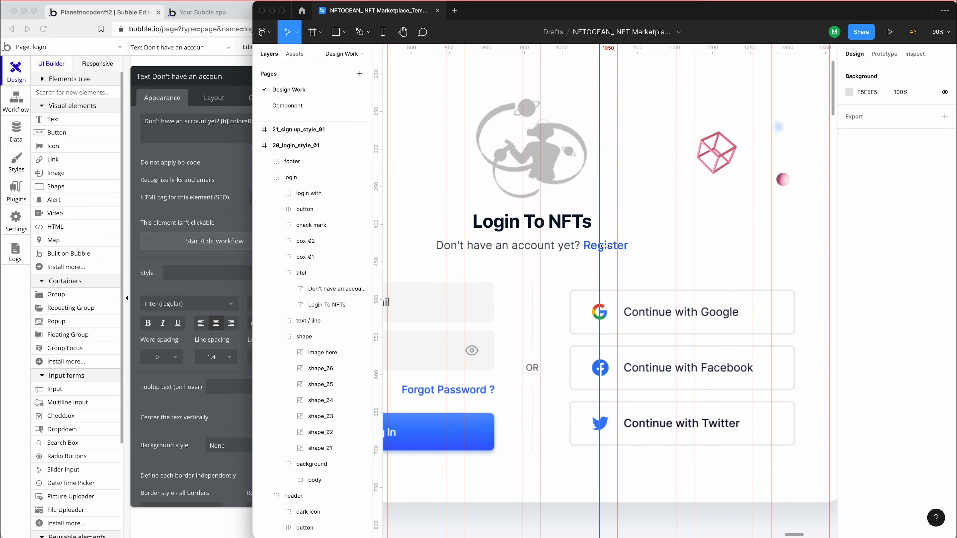
pyautogui.doubleClick(588, 247)
pyautogui.doubleClick(587, 247)
pyautogui.click(586, 247)
pyautogui.doubleClick(590, 246)
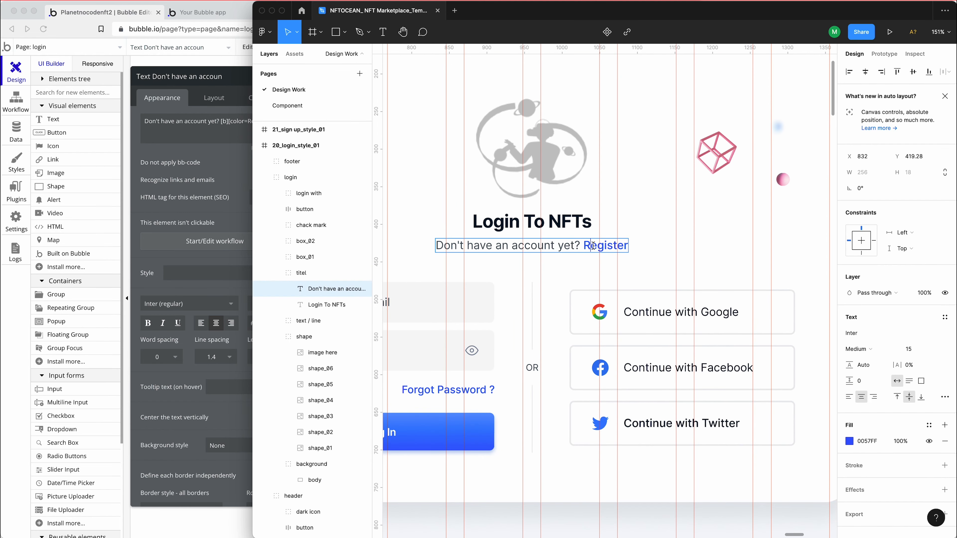
pyautogui.click(866, 443)
pyautogui.press('super+c')
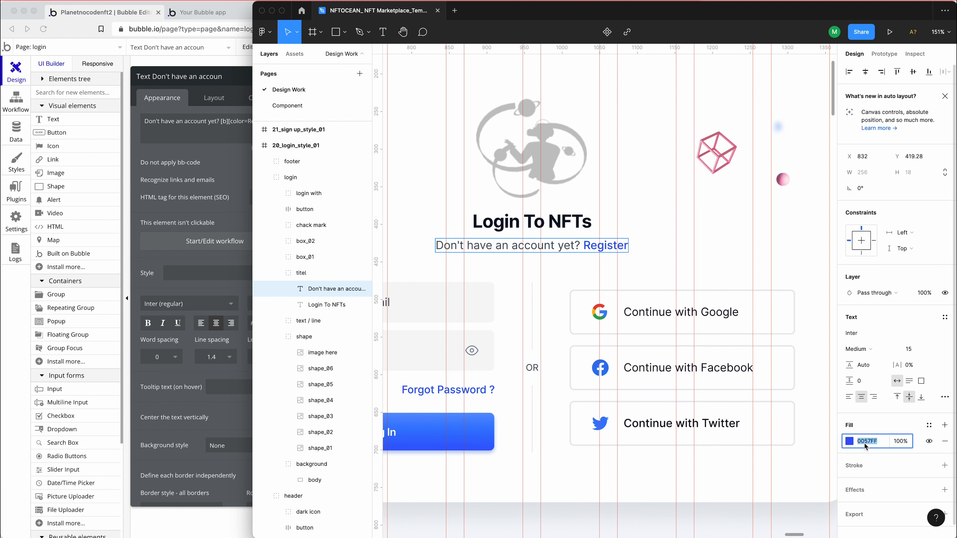
# Back in Bubble, complete the color tag around "Register" as [color=#0057FF]Register[/color]
pyautogui.click(215, 147)
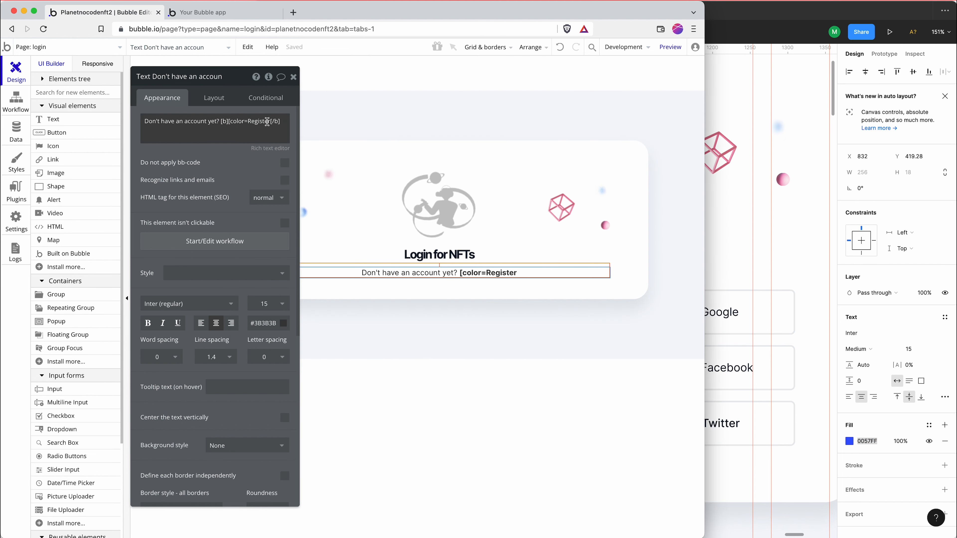
pyautogui.click(264, 121)
pyautogui.press('super+a')
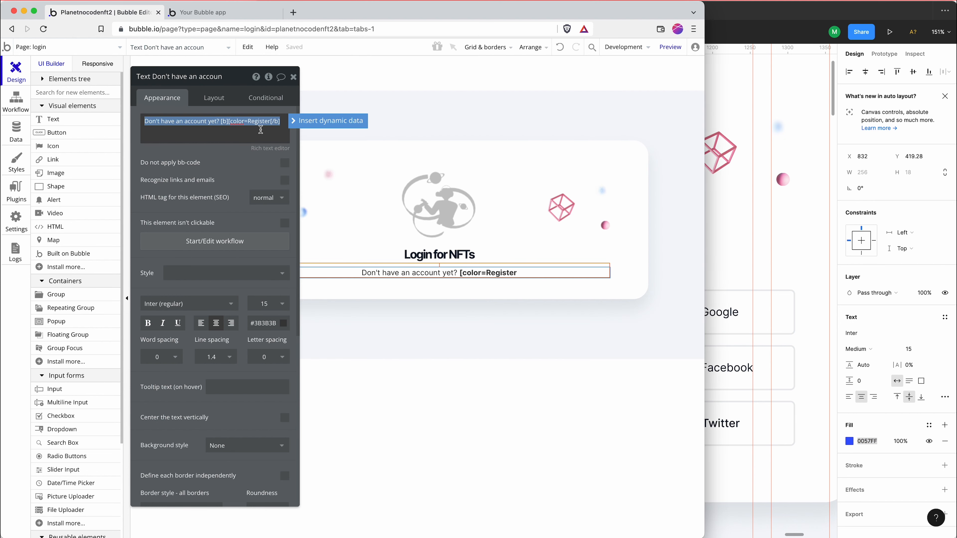
pyautogui.click(250, 122)
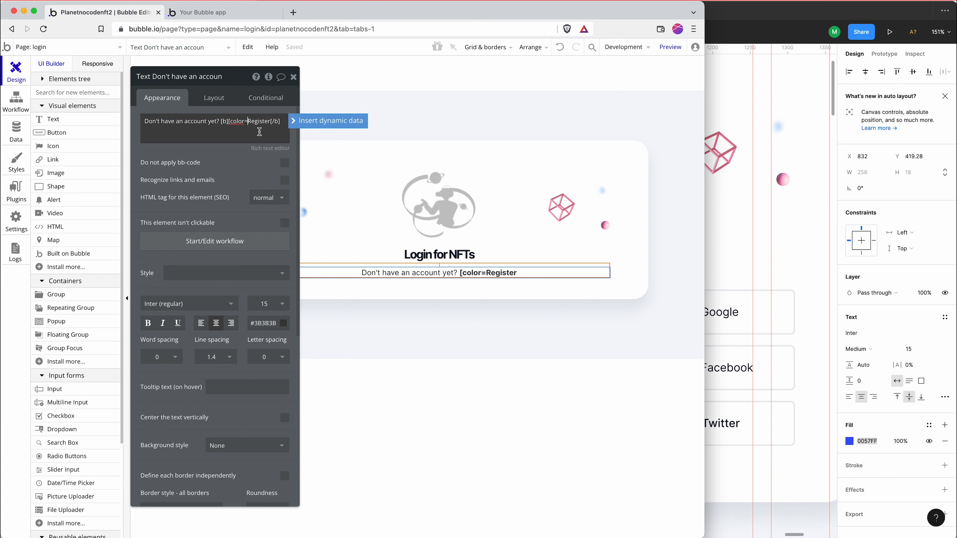
pyautogui.press('super+v')
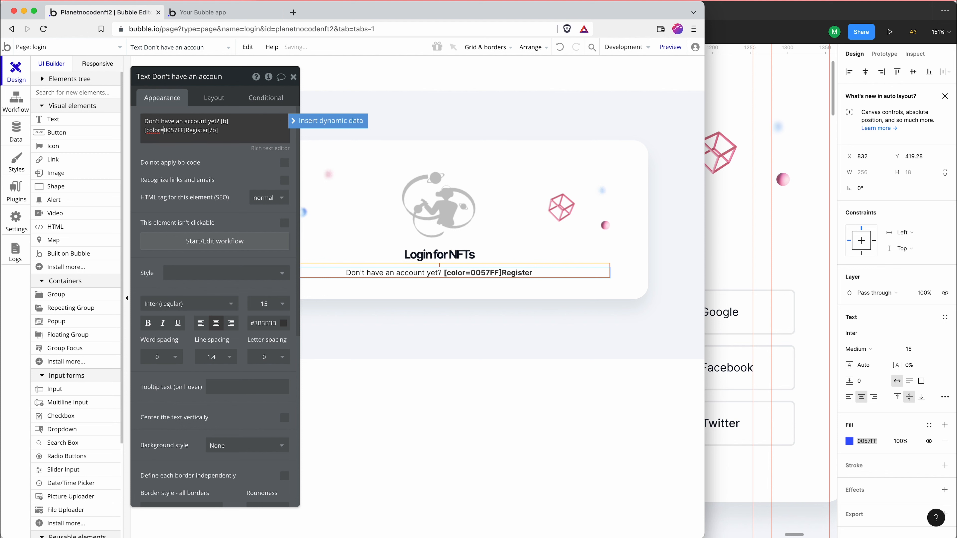
pyautogui.write('#')
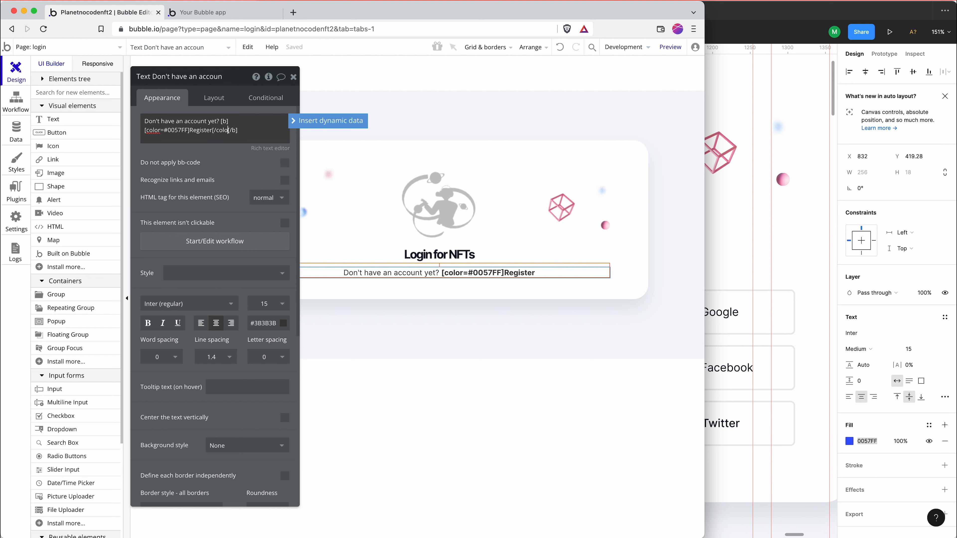
pyautogui.write(']')
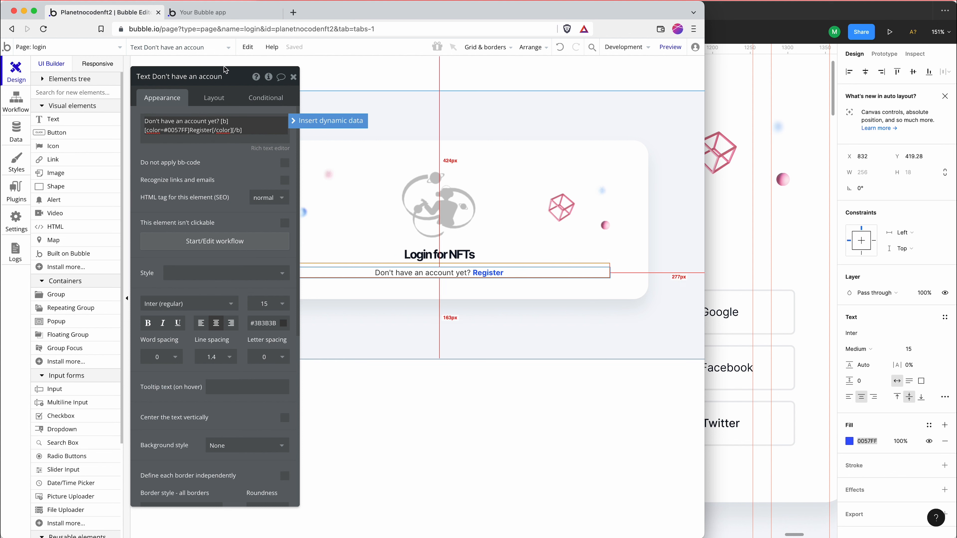
# Review the login contents in the Figma design and draw a Bubble group about 540 × 11 px below the account prompt in the login card
pyautogui.moveTo(233, 77); pyautogui.dragTo(285, 91)
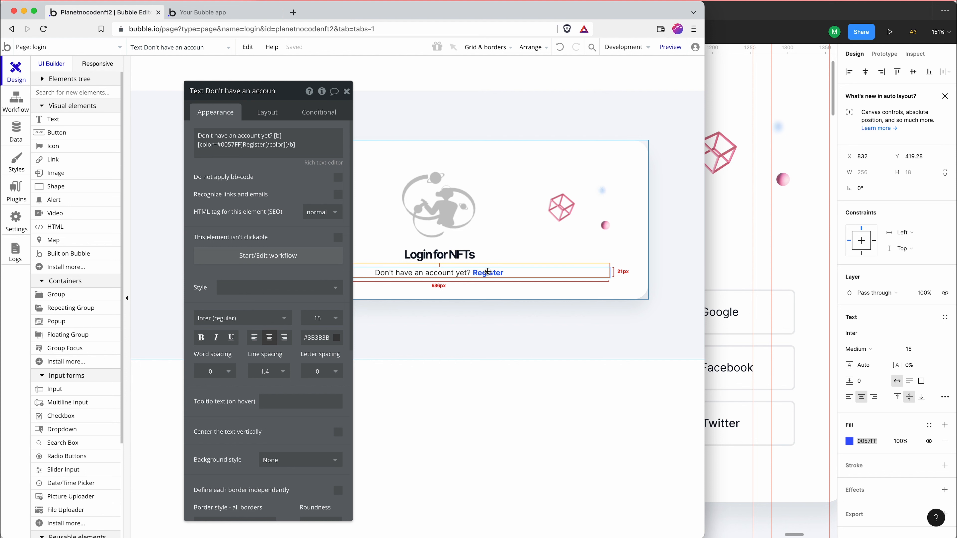
pyautogui.click(732, 238)
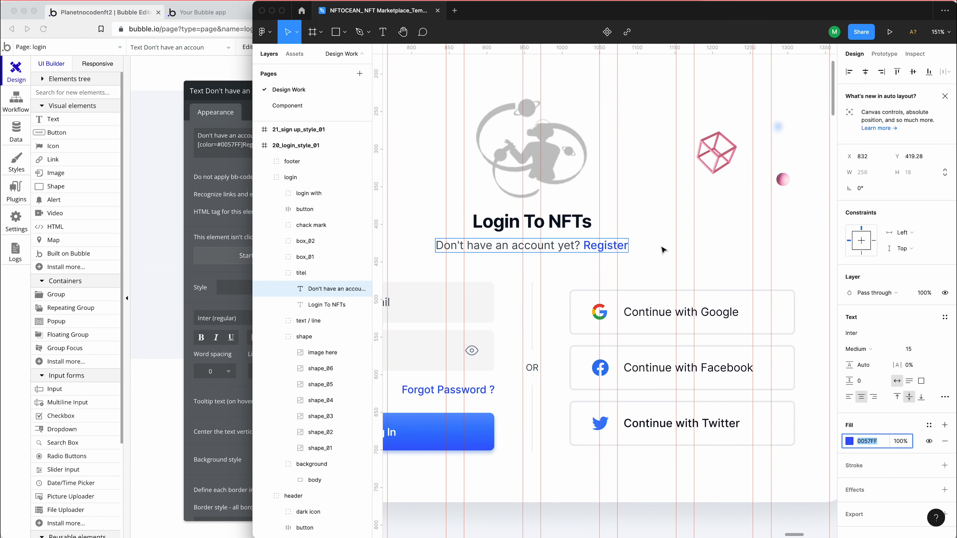
pyautogui.scroll(1, 642, 247)
pyautogui.scroll(-5, 591, 254)
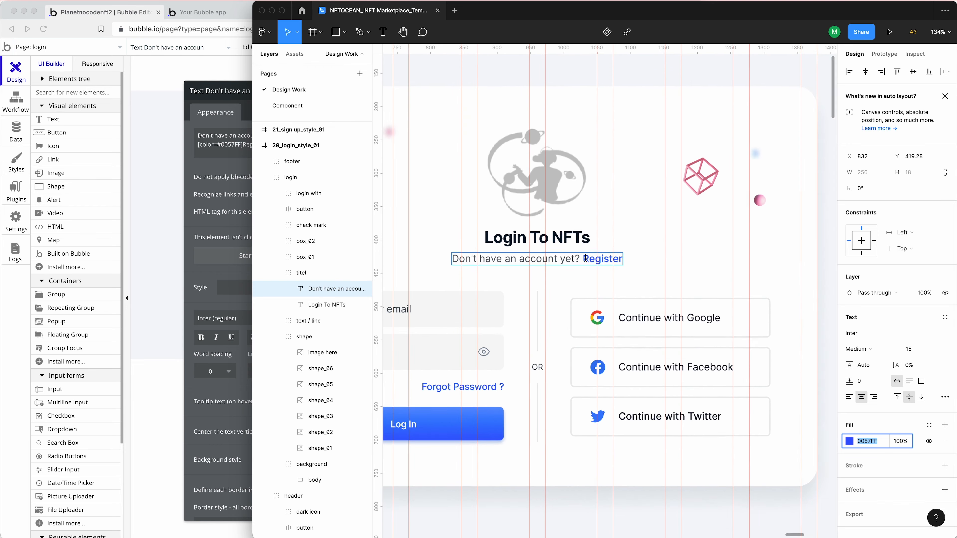
pyautogui.scroll(-2, 585, 258)
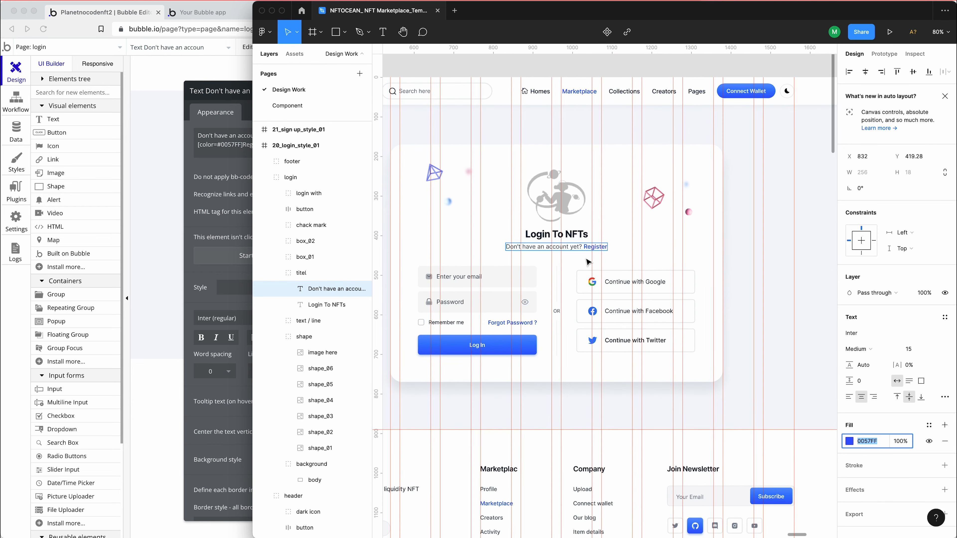
pyautogui.hscroll(-2, 539, 272)
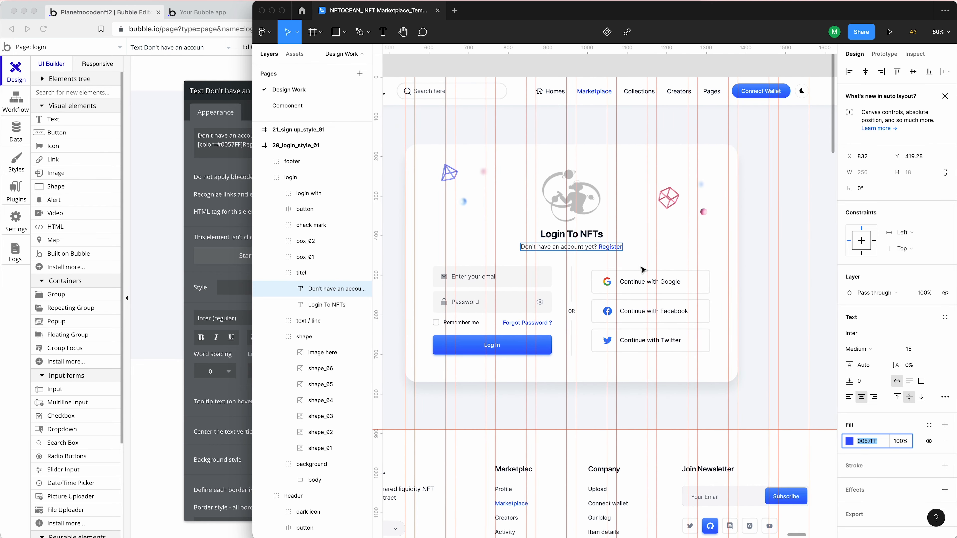
pyautogui.click(185, 209)
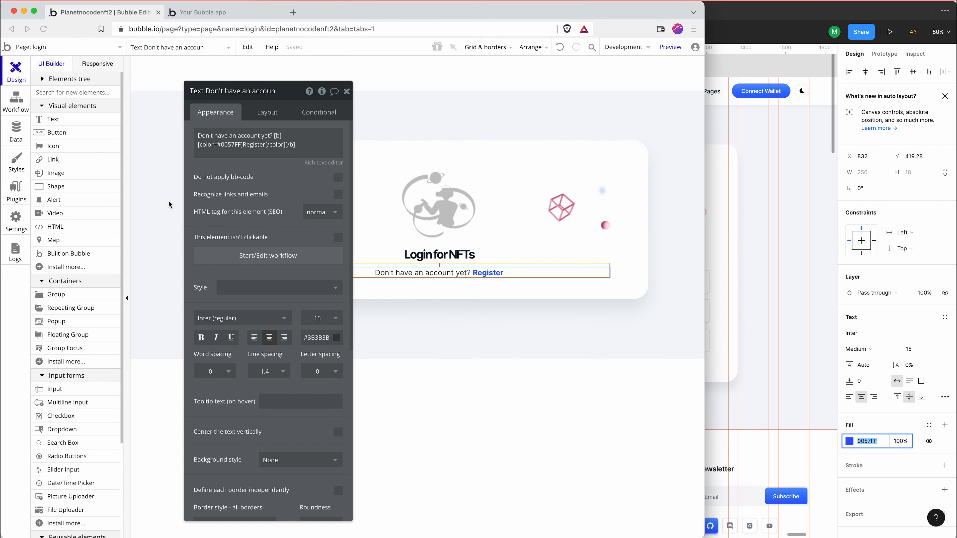
pyautogui.click(85, 300)
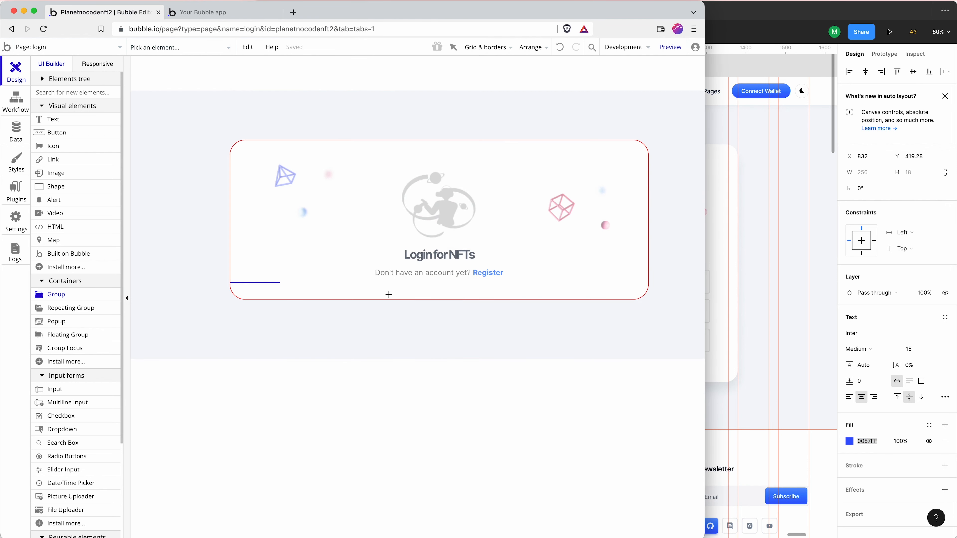
pyautogui.moveTo(368, 286); pyautogui.dragTo(643, 294)
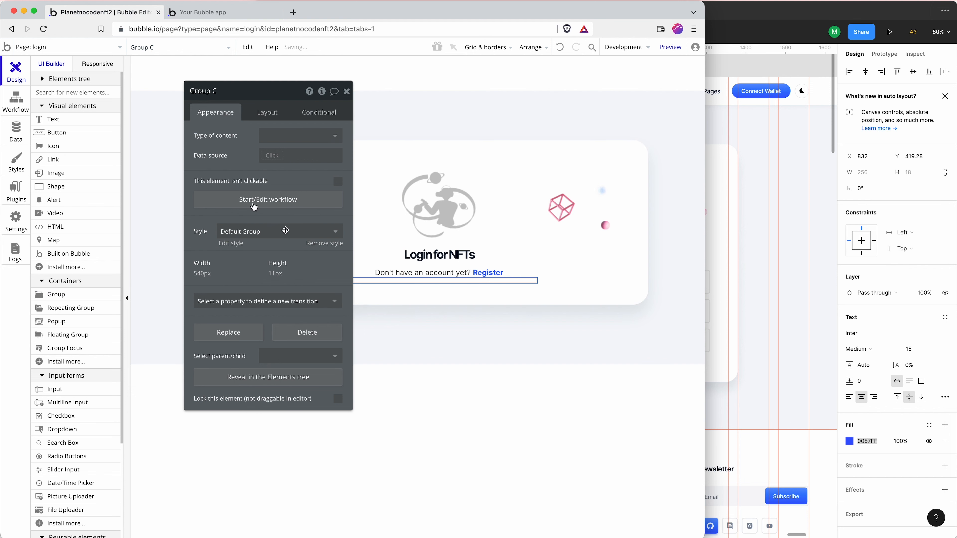
# Set the new group's container layout to Row and its fixed width to 100%
pyautogui.click(267, 112)
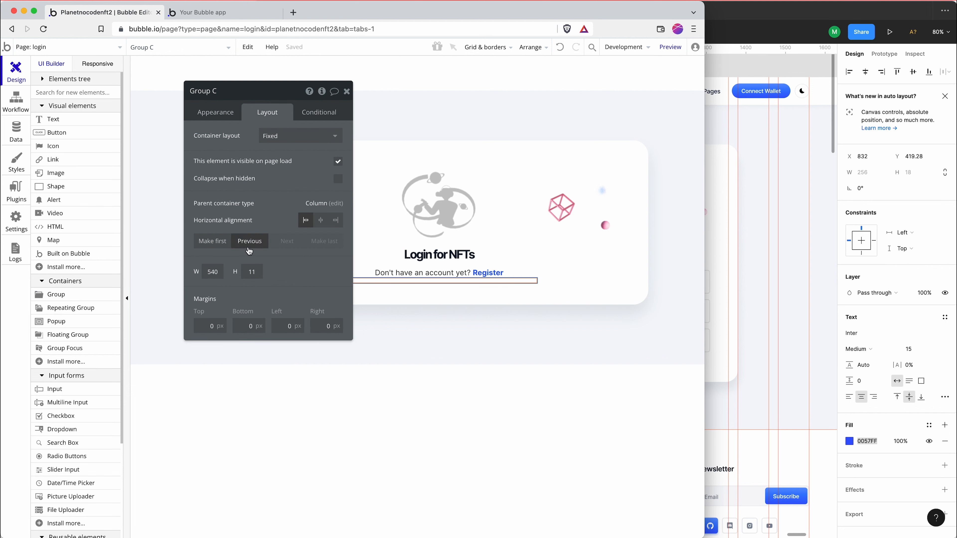
pyautogui.click(274, 145)
pyautogui.click(282, 181)
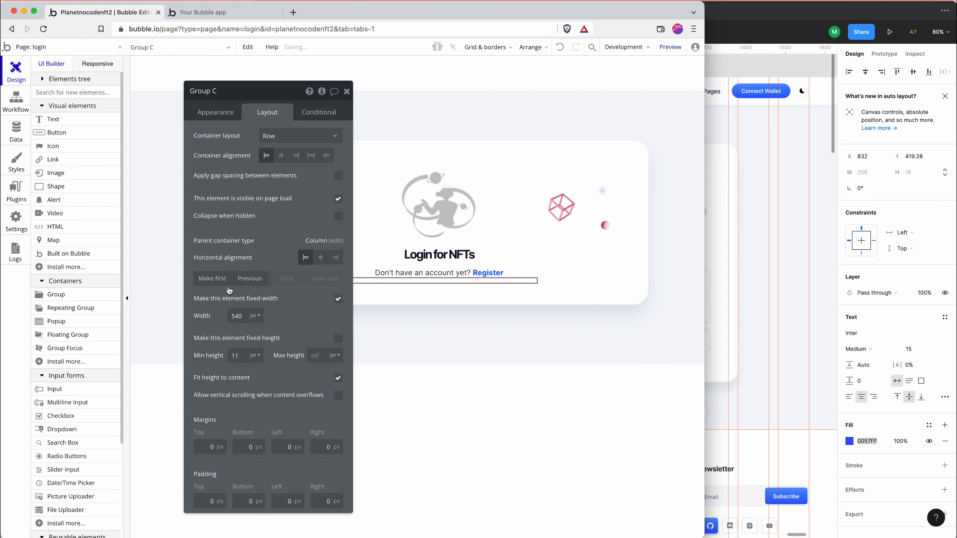
pyautogui.click(256, 317)
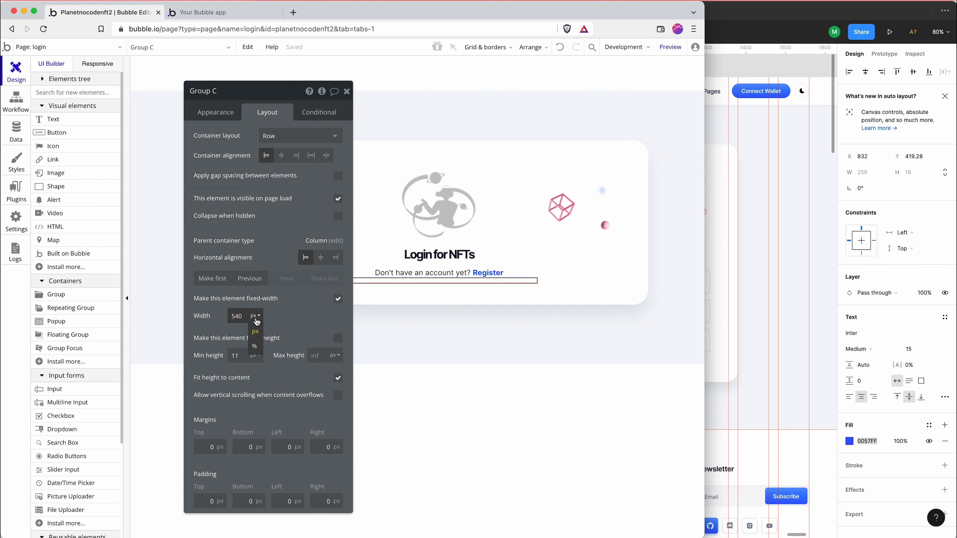
pyautogui.click(259, 346)
pyautogui.doubleClick(235, 316)
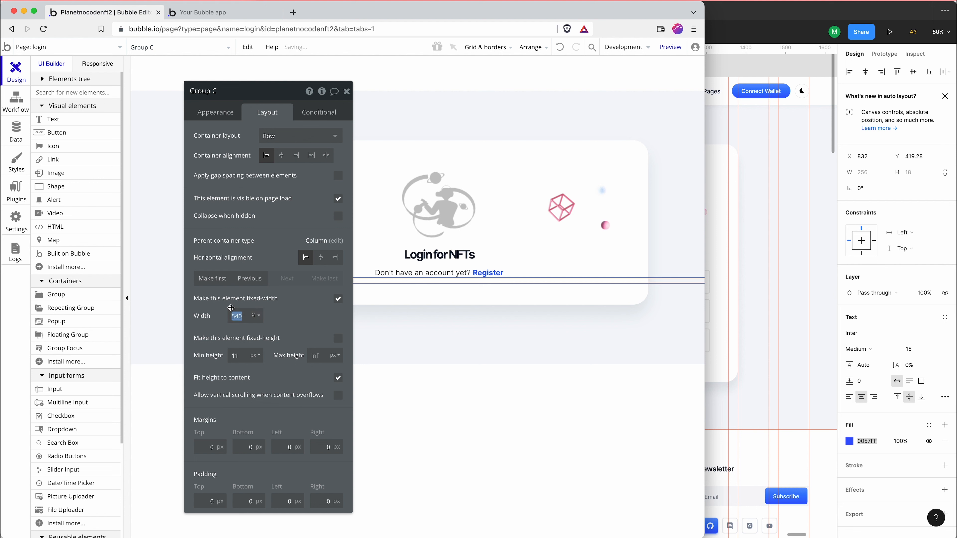
pyautogui.write('100')
pyautogui.press('Return')
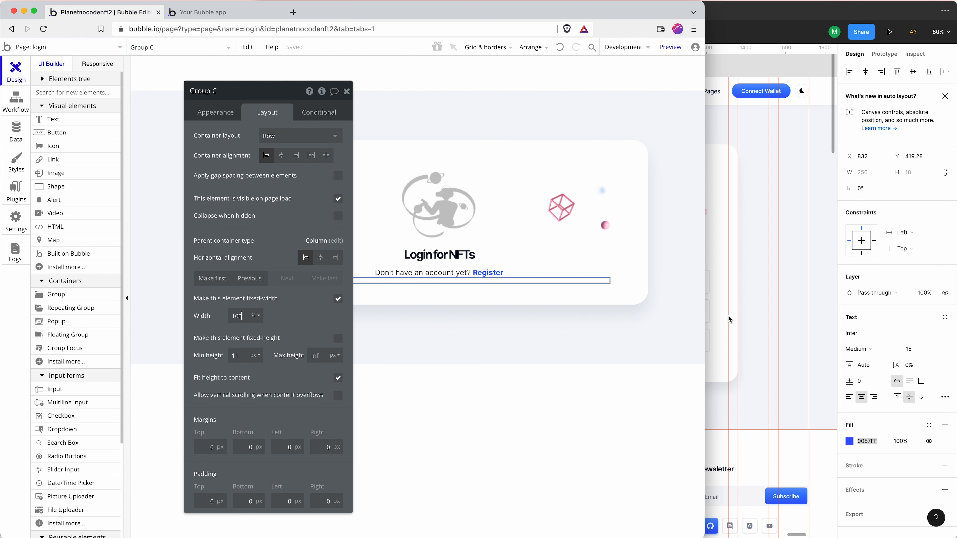
# Measure the spacing above the email box in Figma, then in Bubble set the row group's top margin to 40 px and minimum height to 60 px
pyautogui.click(732, 314)
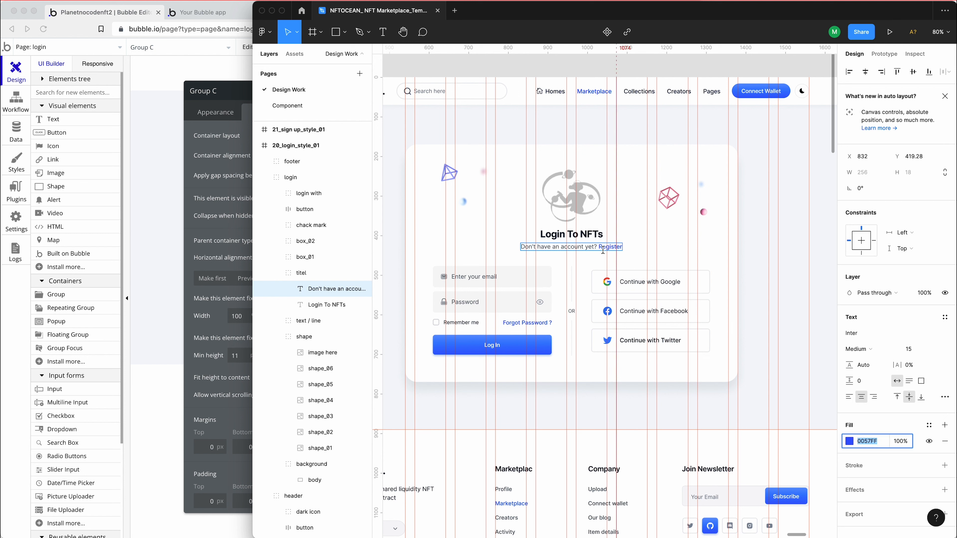
pyautogui.click(546, 276)
pyautogui.press('alt')
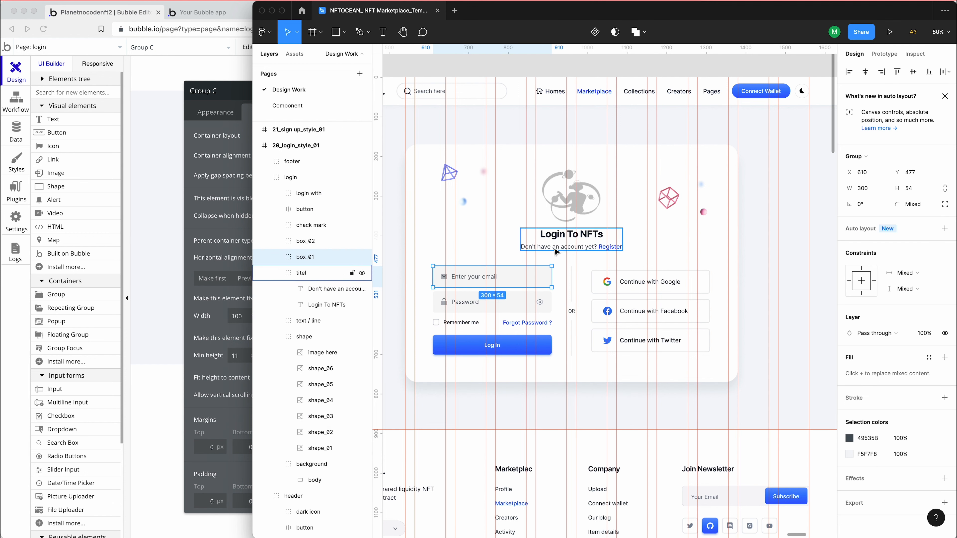
pyautogui.click(220, 236)
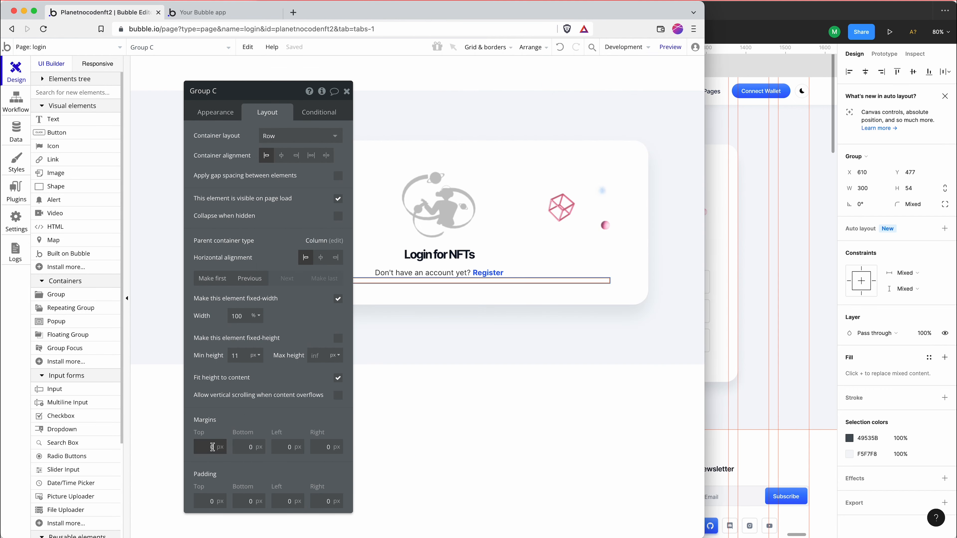
pyautogui.write('40')
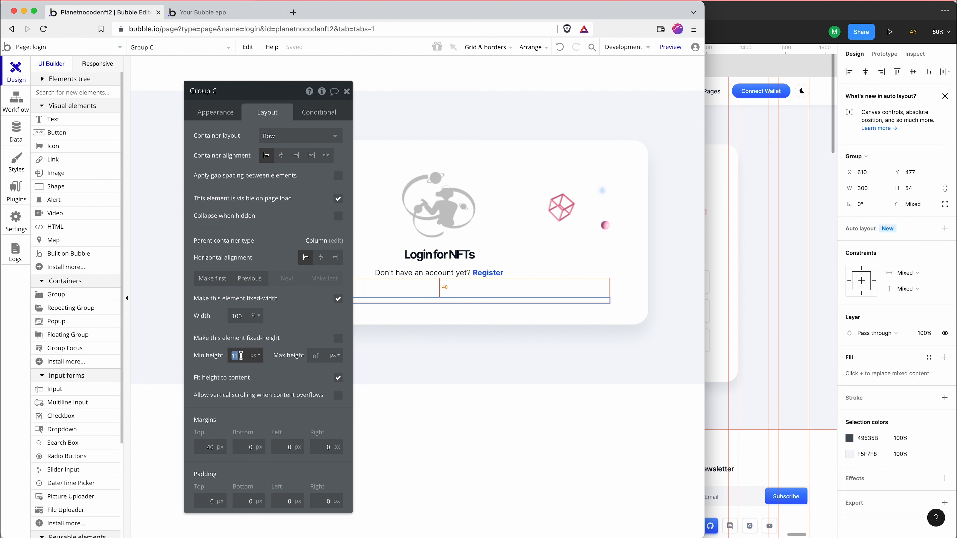
pyautogui.write('60')
# Draw a new group about 191 × 35 px inside the row group below the register prompt
pyautogui.click(101, 296)
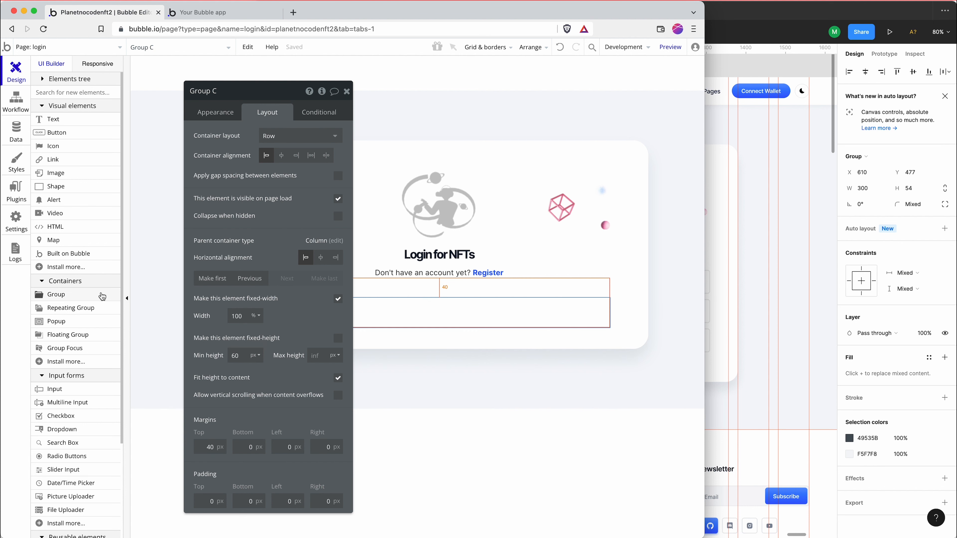
pyautogui.moveTo(299, 306); pyautogui.dragTo(396, 323)
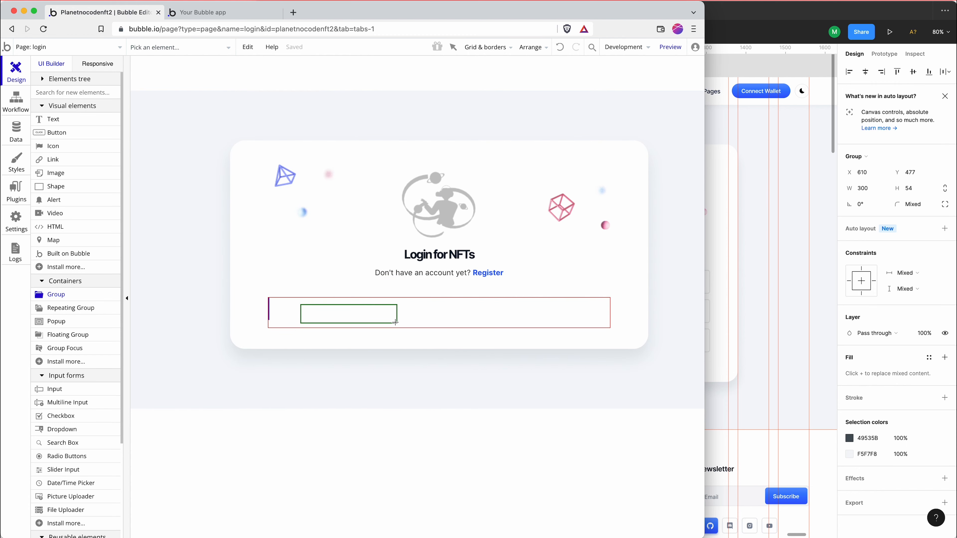
pyautogui.click(81, 295)
pyautogui.doubleClick(311, 309)
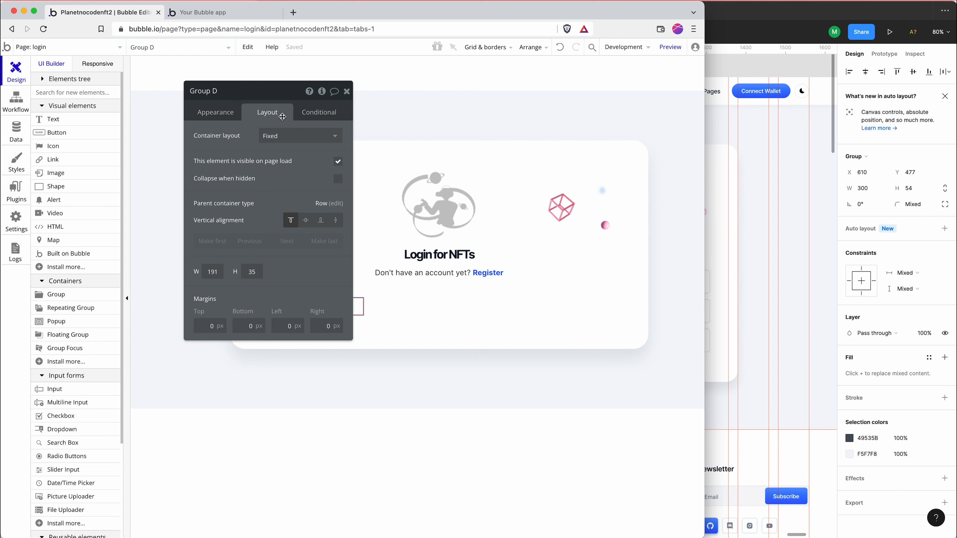
pyautogui.moveTo(272, 96); pyautogui.dragTo(442, 109)
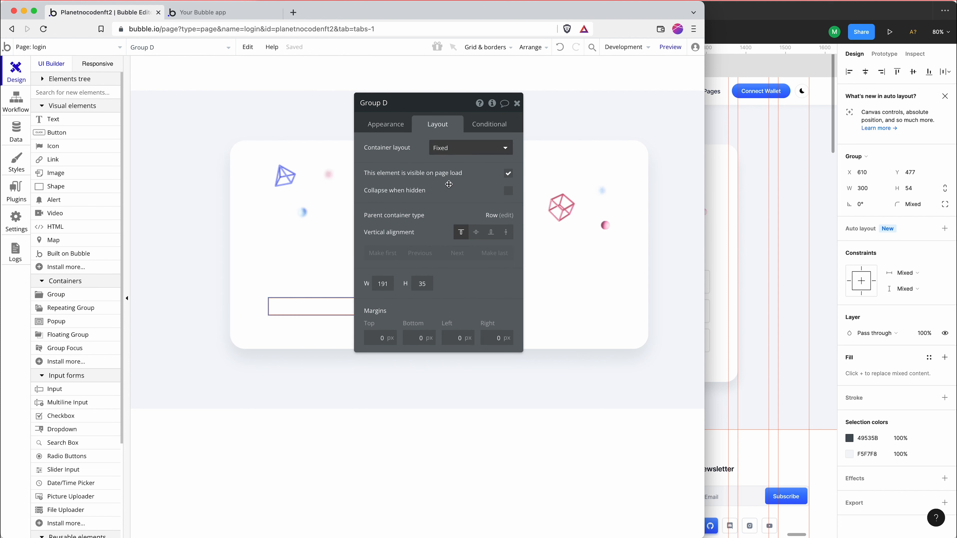
# Set the new inner group's container layout to Column, turn off its fixed width and set its minimum width to 0 px
pyautogui.click(448, 149)
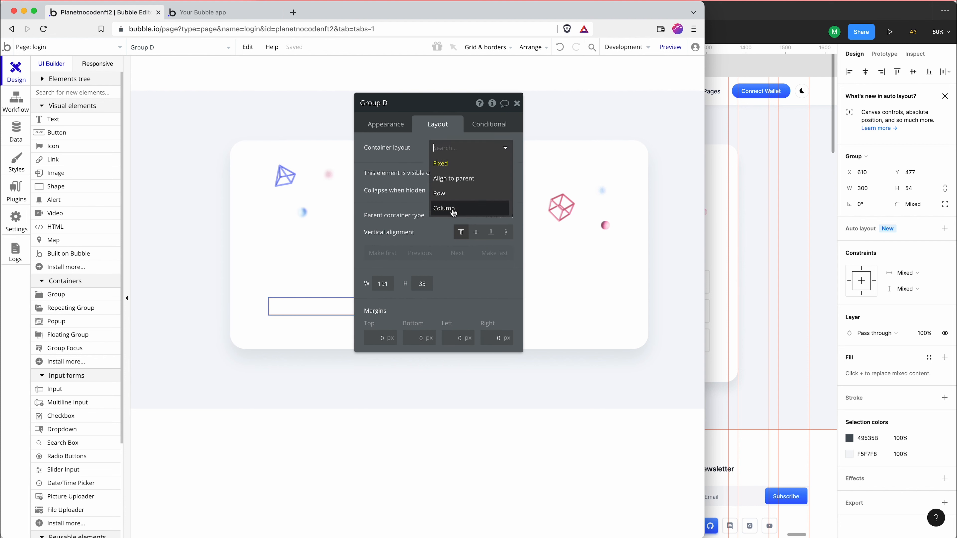
pyautogui.click(453, 213)
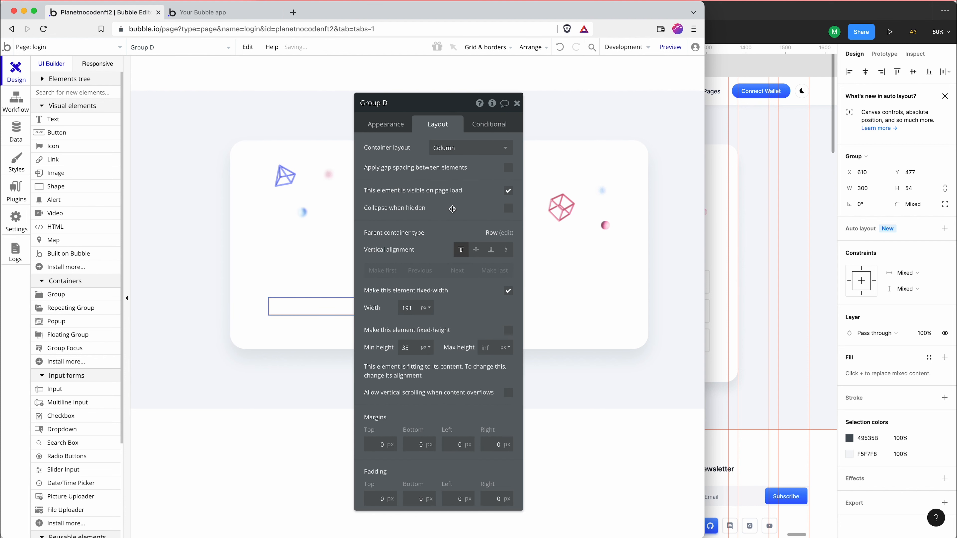
pyautogui.click(508, 290)
pyautogui.doubleClick(408, 310)
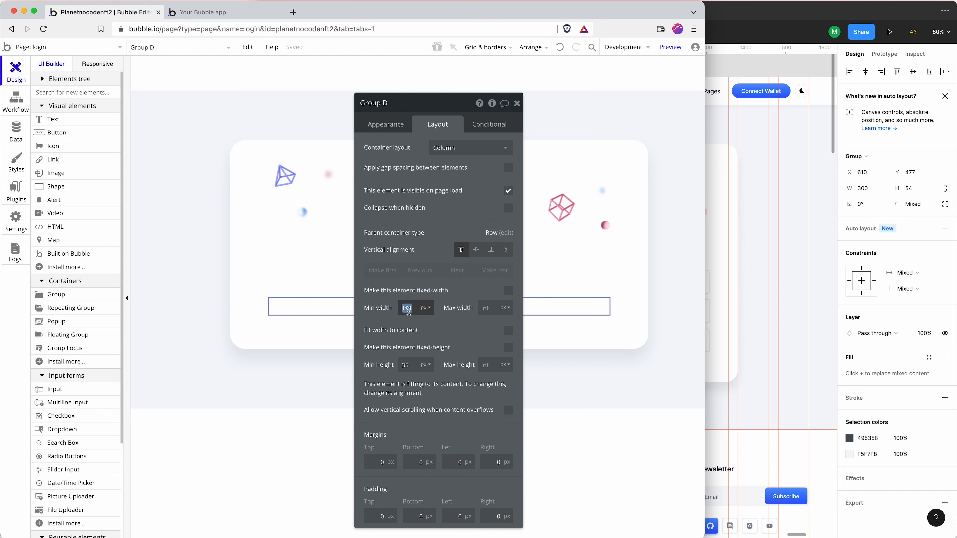
pyautogui.press('BackSpace')
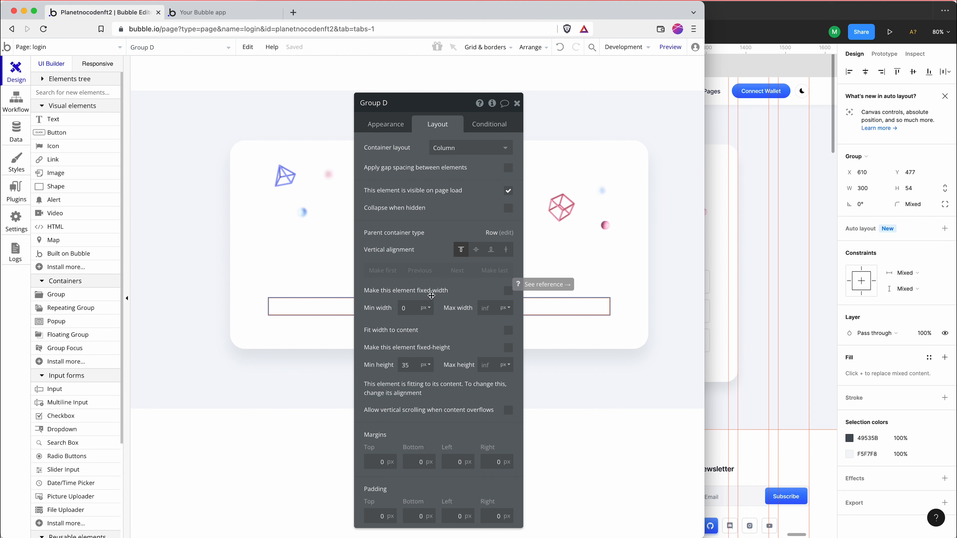
# Duplicate the column group inside the row group so that two equal columns sit side by side
pyautogui.click(292, 305)
pyautogui.moveTo(418, 114); pyautogui.dragTo(184, 117)
pyautogui.click(393, 312)
pyautogui.click(458, 306)
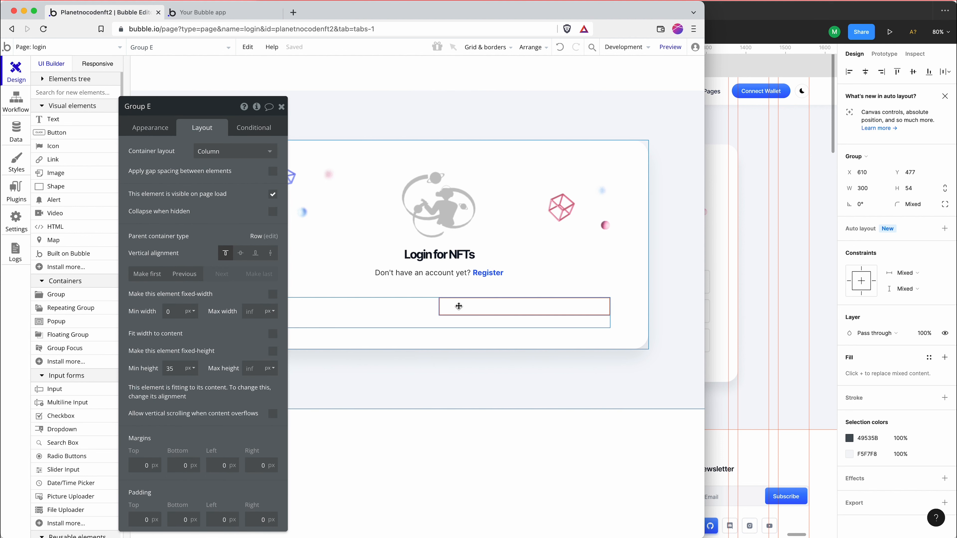
pyautogui.click(416, 306)
pyautogui.click(463, 314)
# Switch to Figma and measure the horizontal gap between the email box and the social login buttons
pyautogui.click(721, 285)
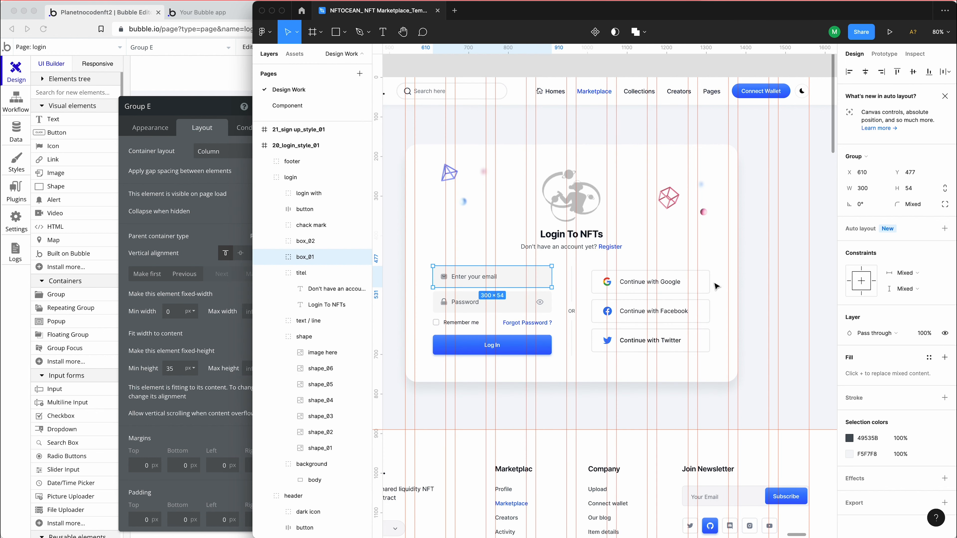
pyautogui.click(581, 315)
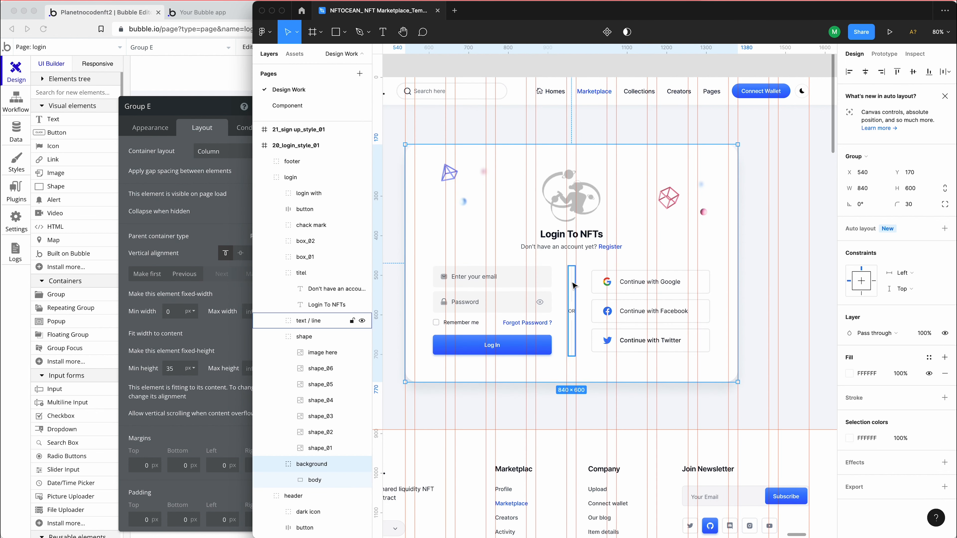
pyautogui.click(572, 300)
pyautogui.click(549, 281)
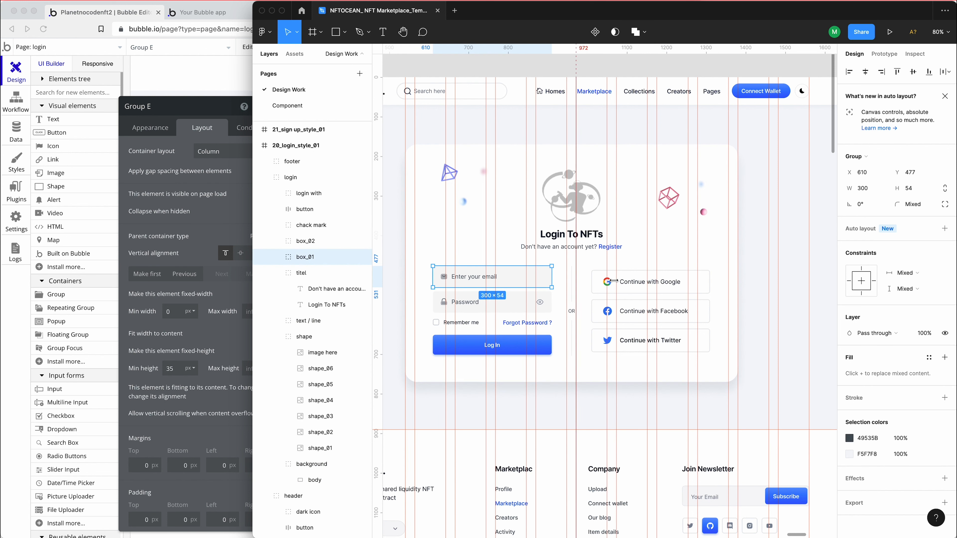
pyautogui.press('alt')
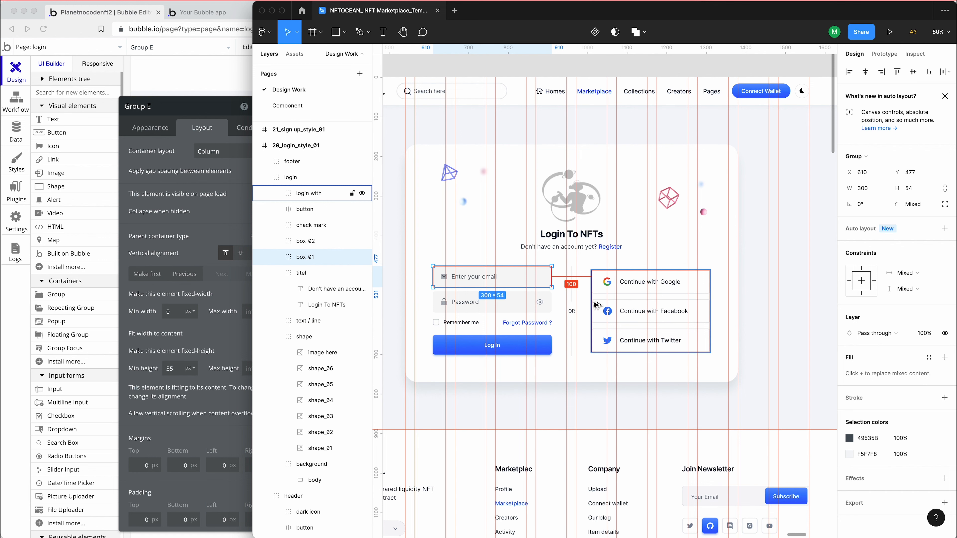
# In Bubble, enable gap spacing between elements on the parent row group with a column gap of 100 px
pyautogui.click(192, 241)
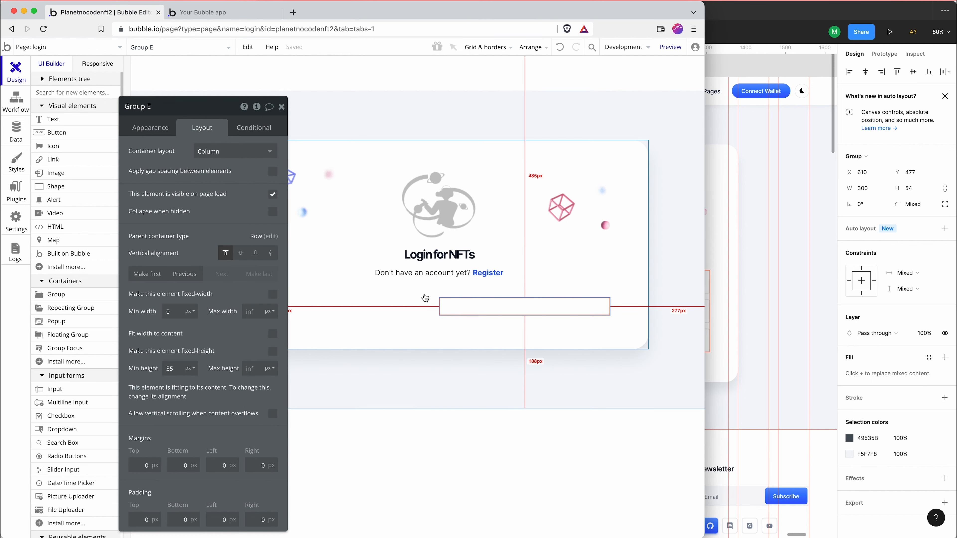
pyautogui.click(422, 322)
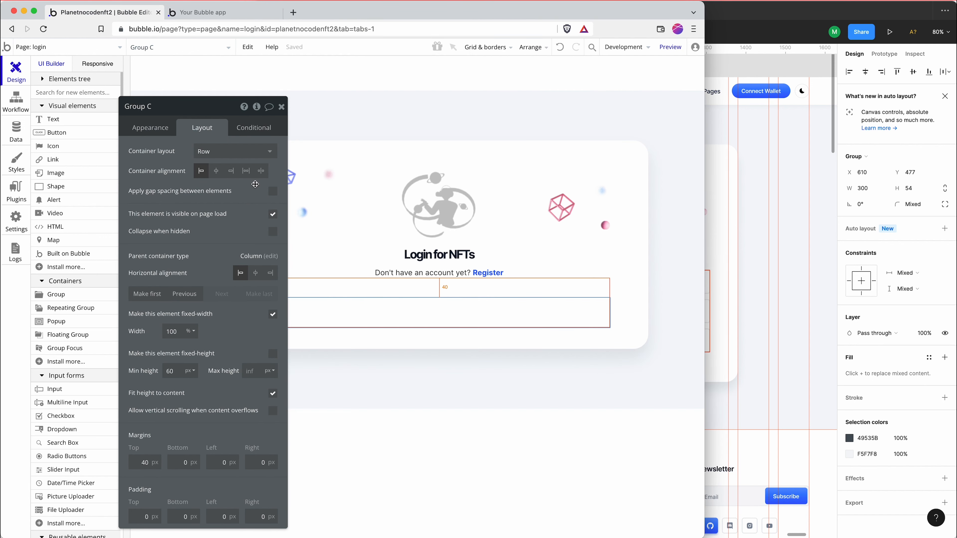
pyautogui.click(274, 193)
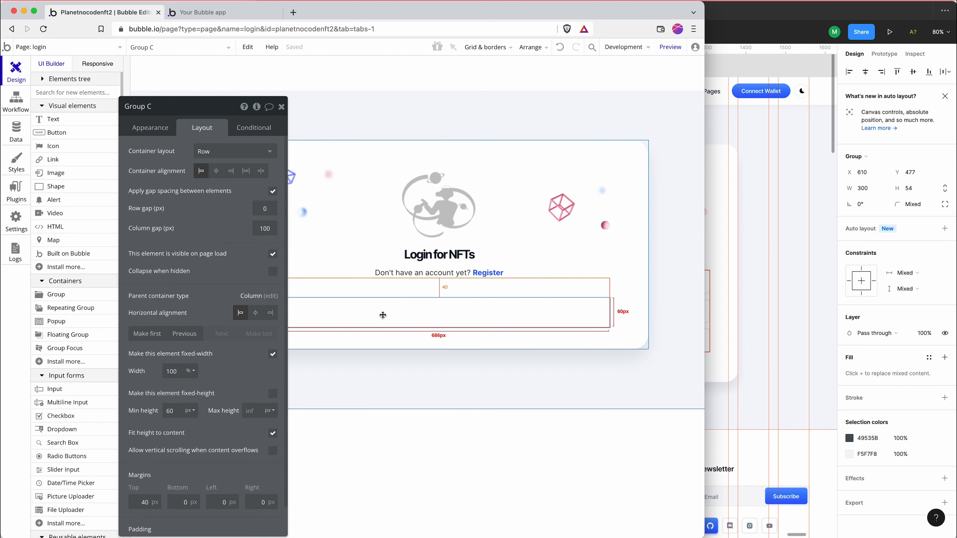
# Check the email box in the Figma design and draw a Bubble input about 200 × 13 px in the first column group
pyautogui.click(430, 312)
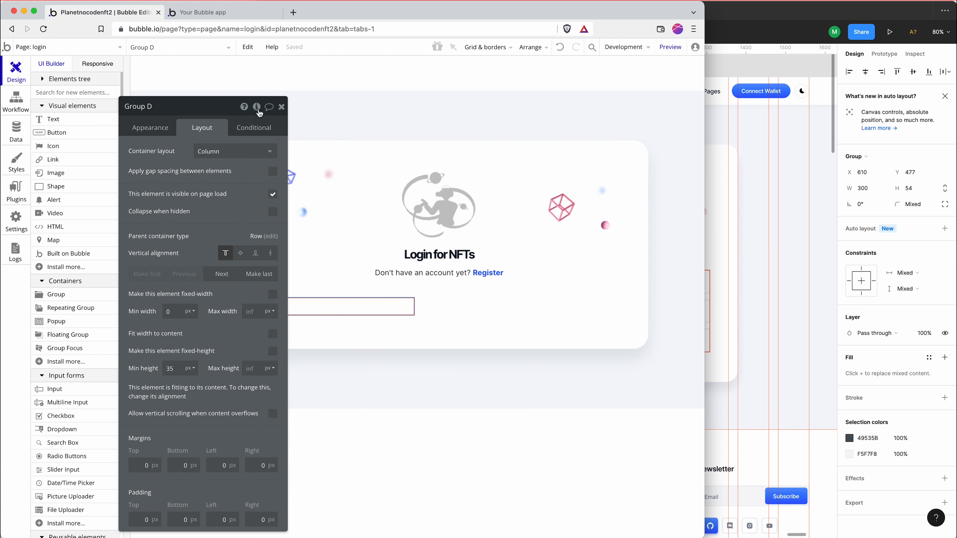
pyautogui.moveTo(215, 109); pyautogui.dragTo(157, 100)
pyautogui.click(737, 222)
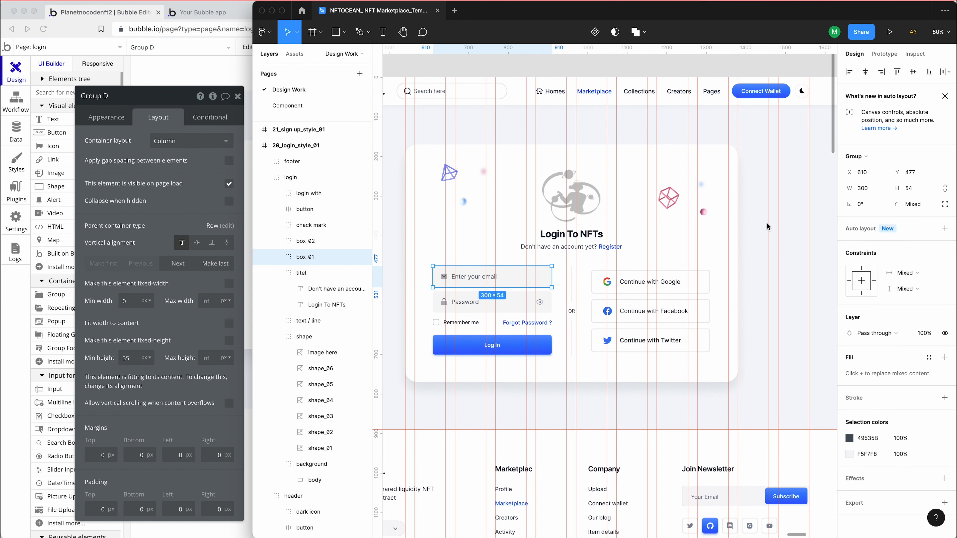
pyautogui.click(182, 69)
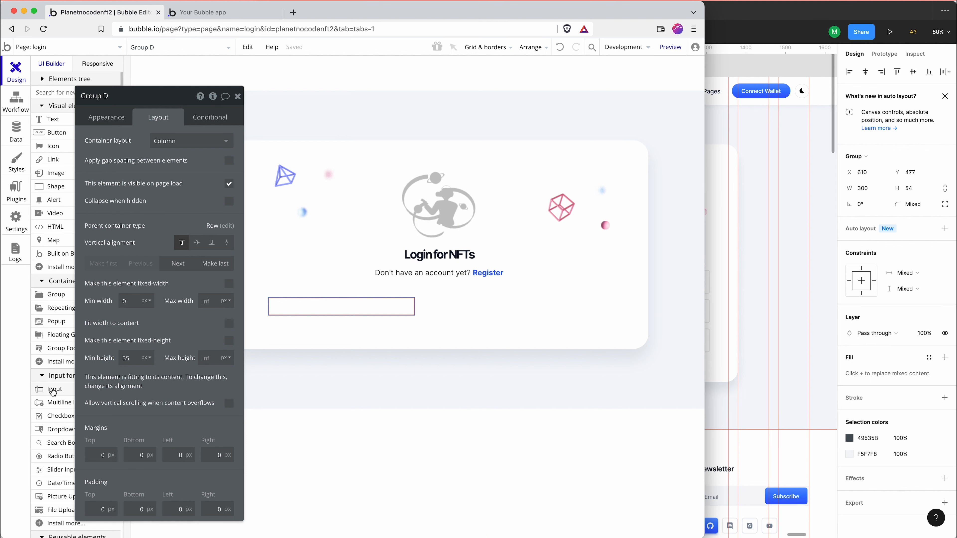
pyautogui.click(53, 390)
pyautogui.moveTo(270, 298)
pyautogui.mouseDown()
pyautogui.moveTo(380, 314)
pyautogui.moveTo(368, 305)
pyautogui.mouseUp()
# Switch to Figma and copy the fill color code F5F7F8 of the email box's background shape
pyautogui.click(700, 282)
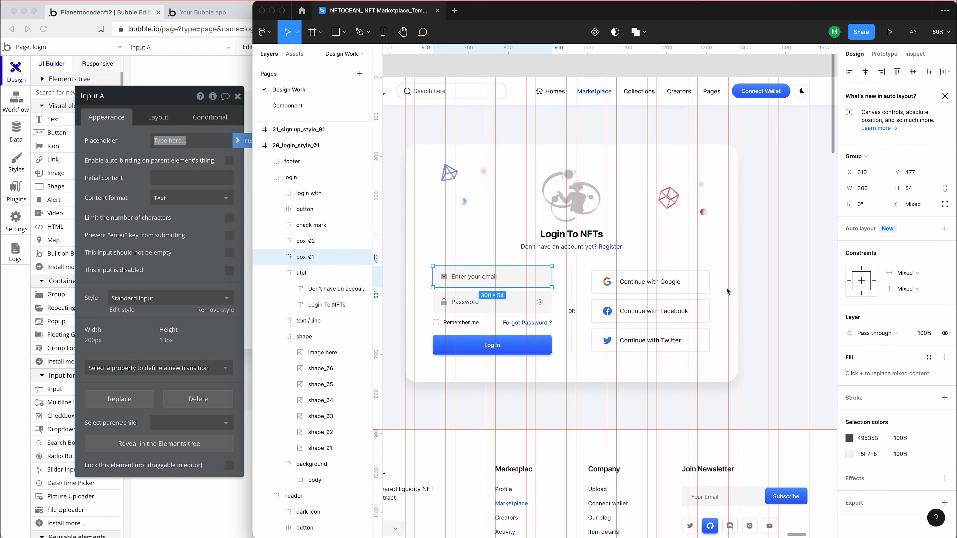
pyautogui.doubleClick(521, 282)
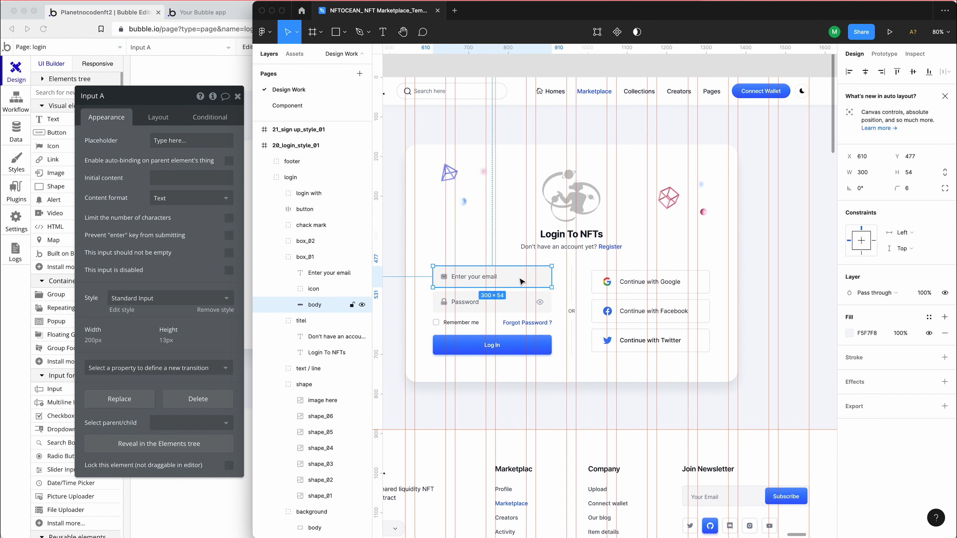
pyautogui.click(876, 333)
pyautogui.press('super+c')
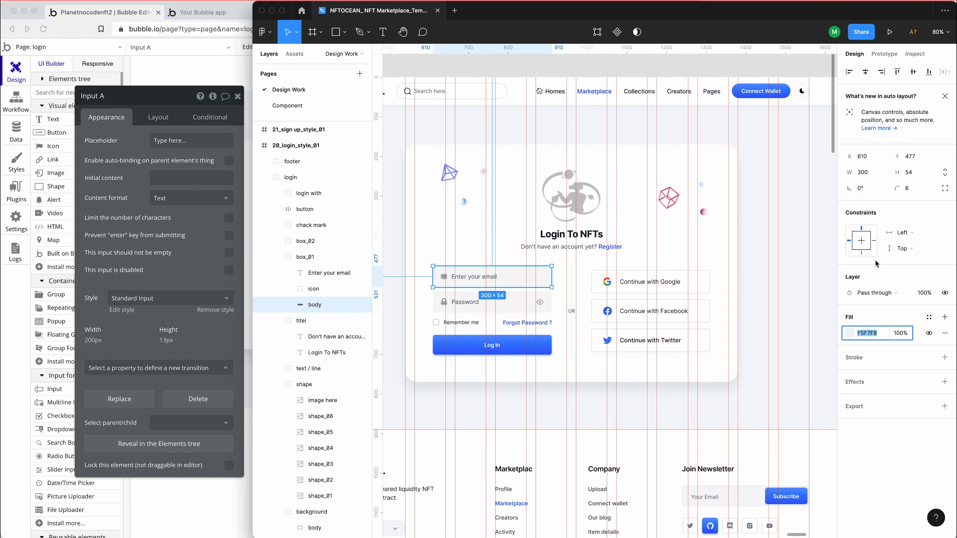
# In Bubble, remove the Standard Input style from the new input and set its flat background color to #F5F7F8
pyautogui.click(161, 303)
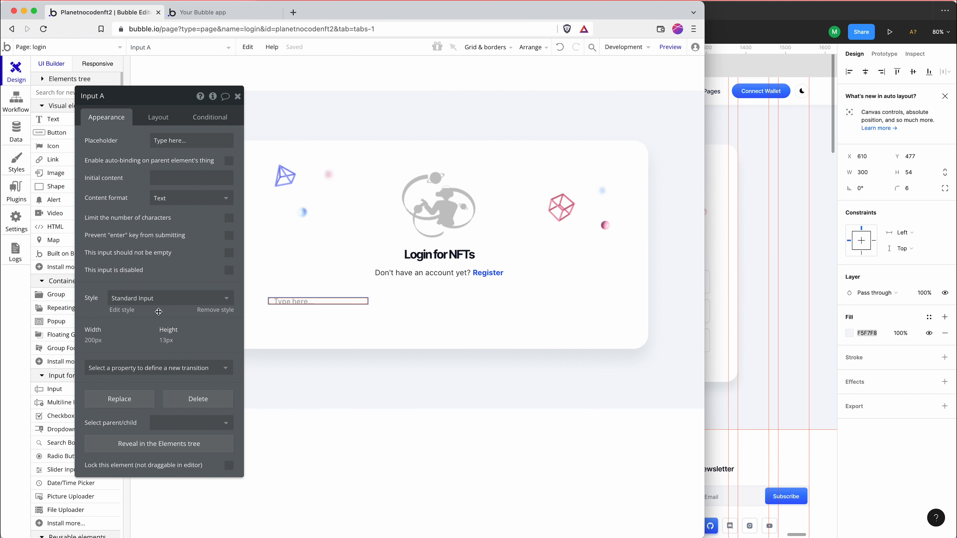
pyautogui.click(158, 303)
pyautogui.click(159, 315)
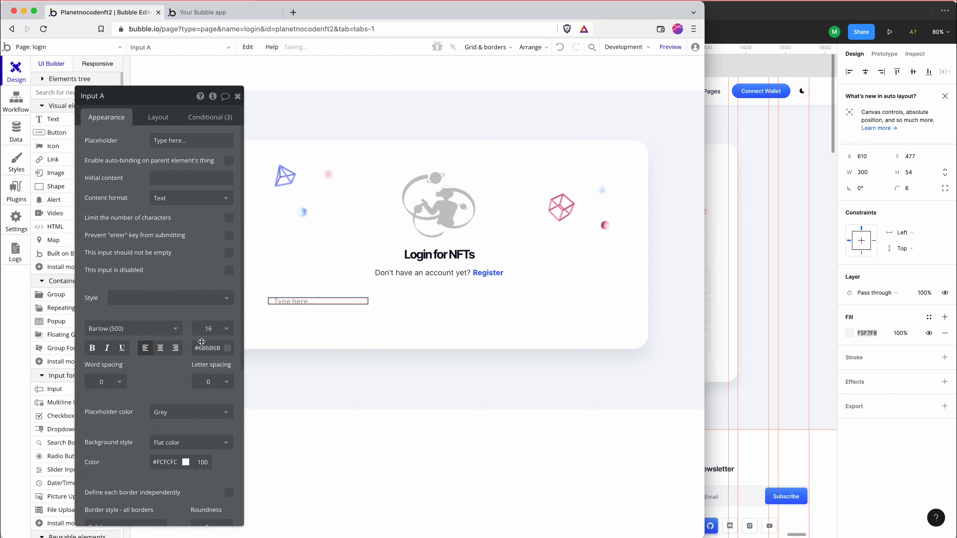
pyautogui.doubleClick(169, 468)
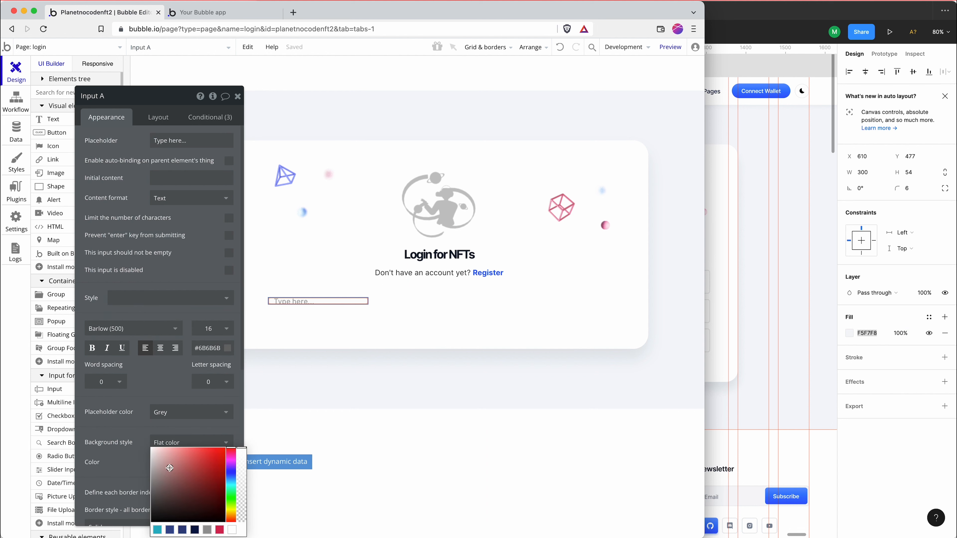
pyautogui.click(141, 463)
pyautogui.scroll(-3, 144, 457)
pyautogui.click(162, 346)
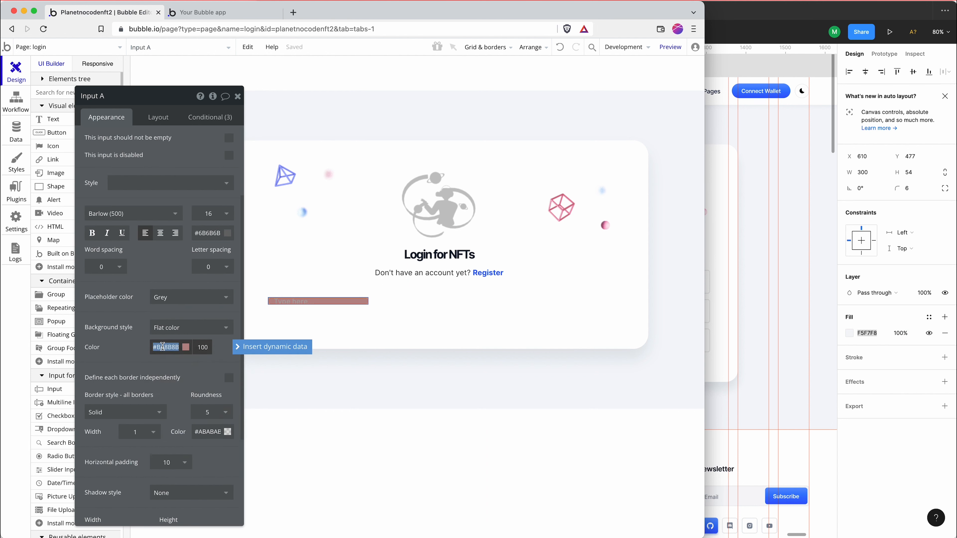
pyautogui.press('super+v')
# Set the input's corner roundness to 6 and its border style to None on all borders
pyautogui.click(133, 351)
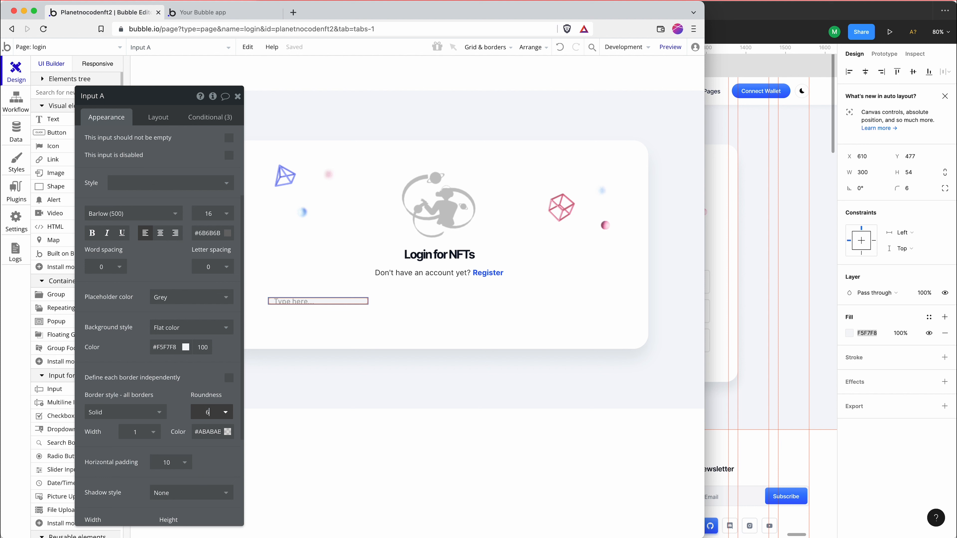
pyautogui.click(130, 414)
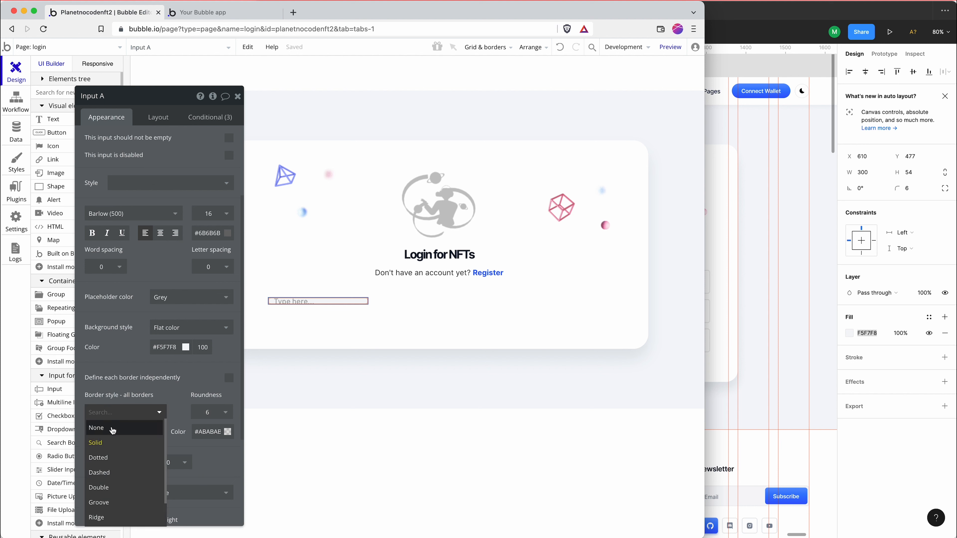
pyautogui.click(112, 428)
# Remove the hovered, focused and not-valid conditions from the input
pyautogui.click(210, 120)
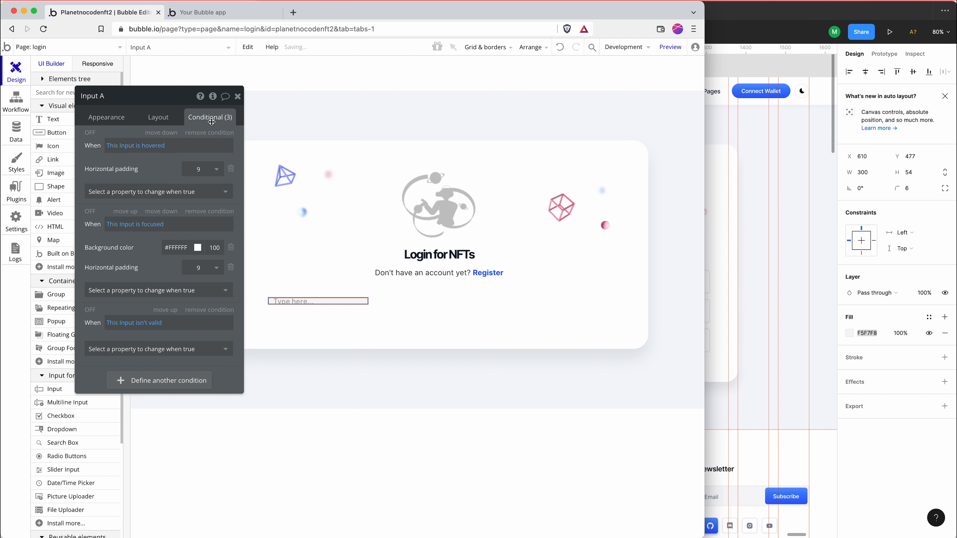
pyautogui.click(204, 134)
pyautogui.click(204, 134)
pyautogui.click(203, 134)
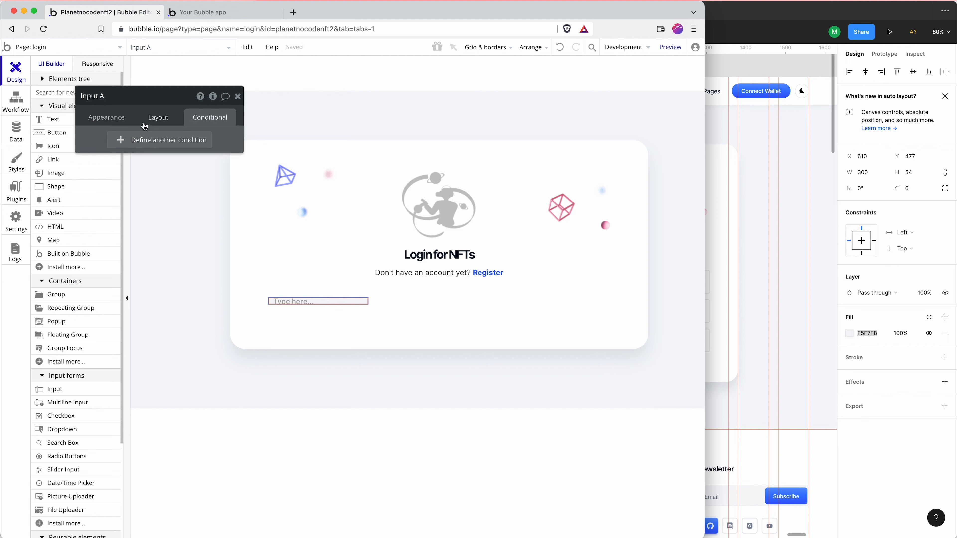
# Reopen the input's appearance settings and switch to Figma to inspect the email box
pyautogui.click(107, 120)
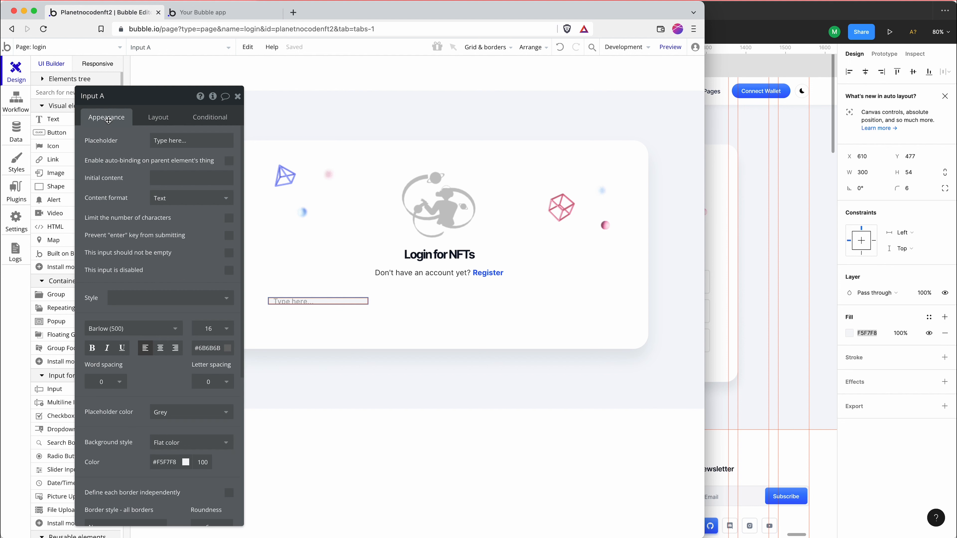
pyautogui.click(767, 228)
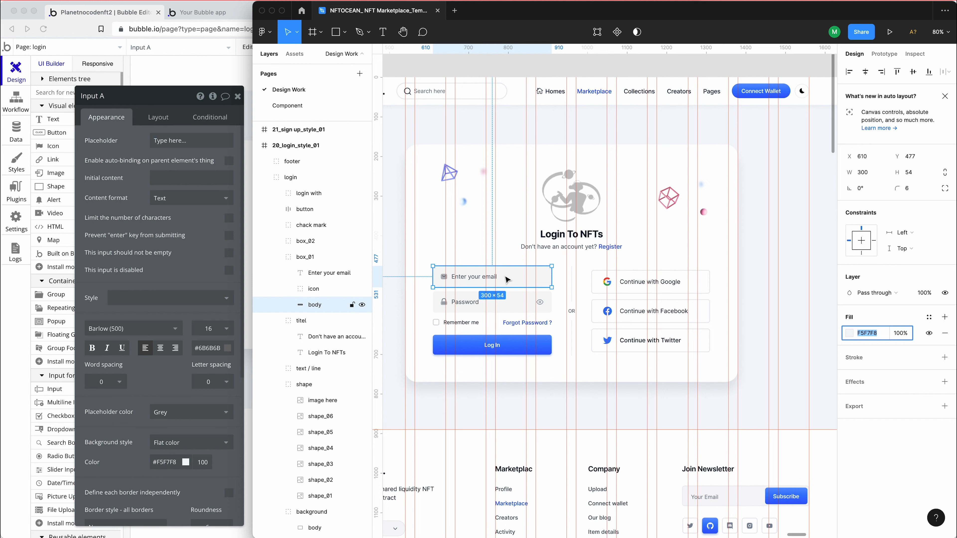
# Back in Bubble, set the input's fixed height to 54 px and its width to 100%
pyautogui.click(167, 387)
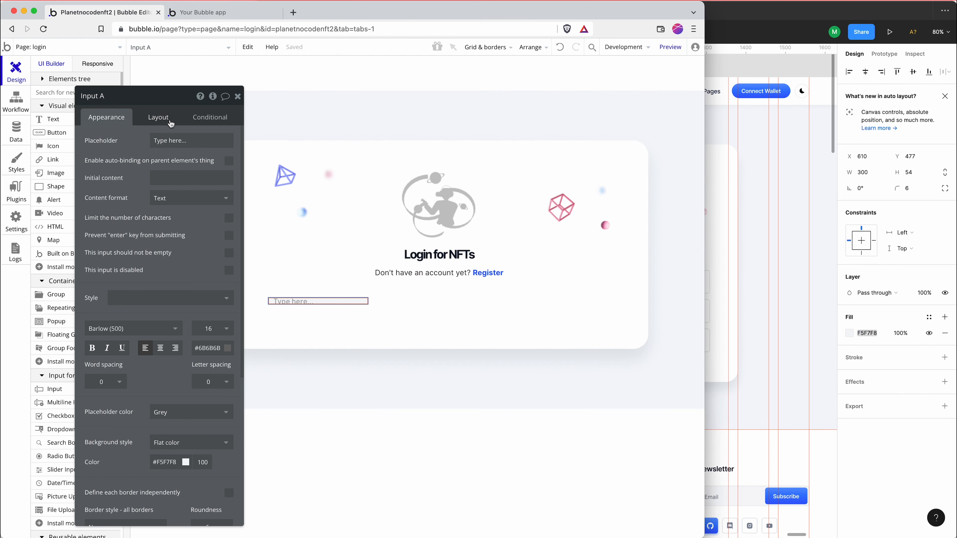
pyautogui.click(165, 116)
pyautogui.doubleClick(127, 293)
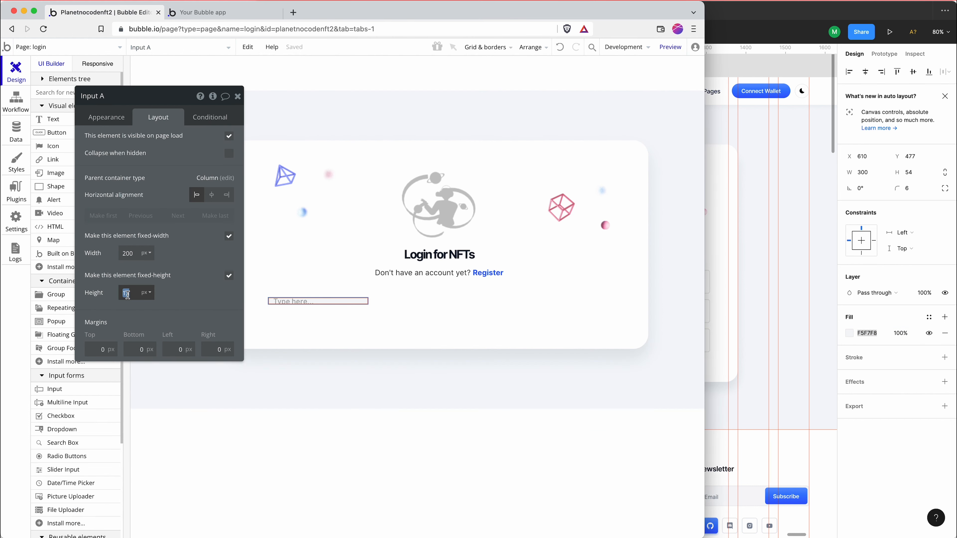
pyautogui.write('54')
pyautogui.click(147, 253)
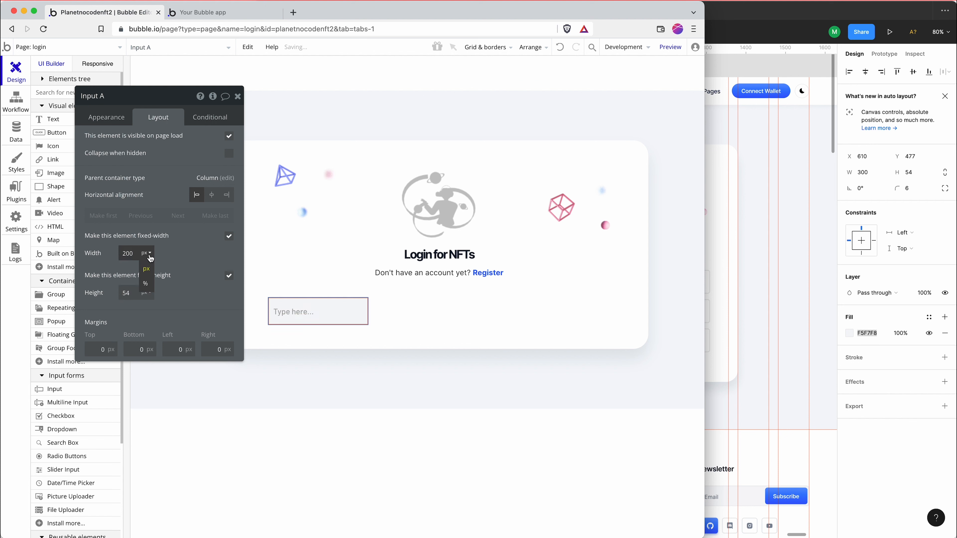
pyautogui.click(146, 286)
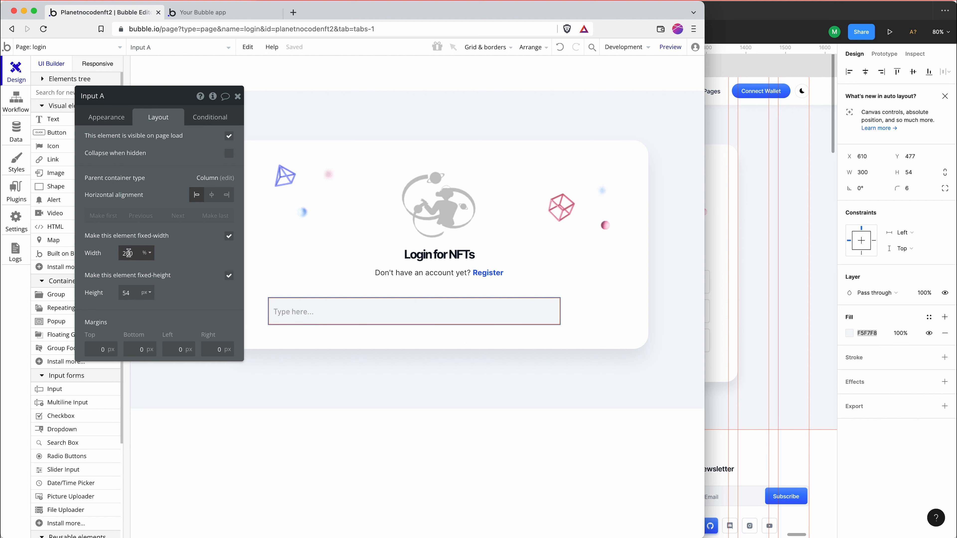
pyautogui.doubleClick(129, 253)
pyautogui.write('100')
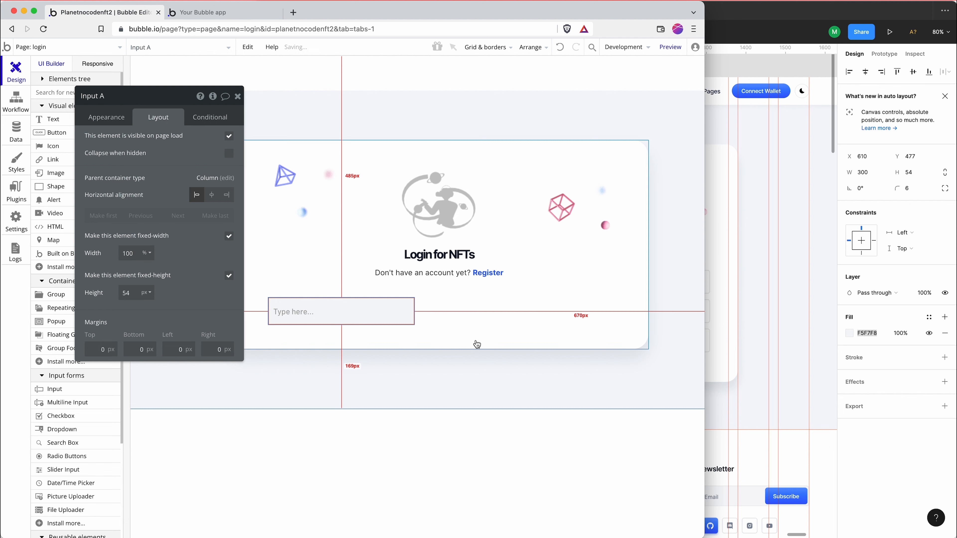
# Switch to Figma, inspect the "Enter your email" text's font settings and copy its fill color 49535B
pyautogui.click(716, 371)
pyautogui.click(476, 281)
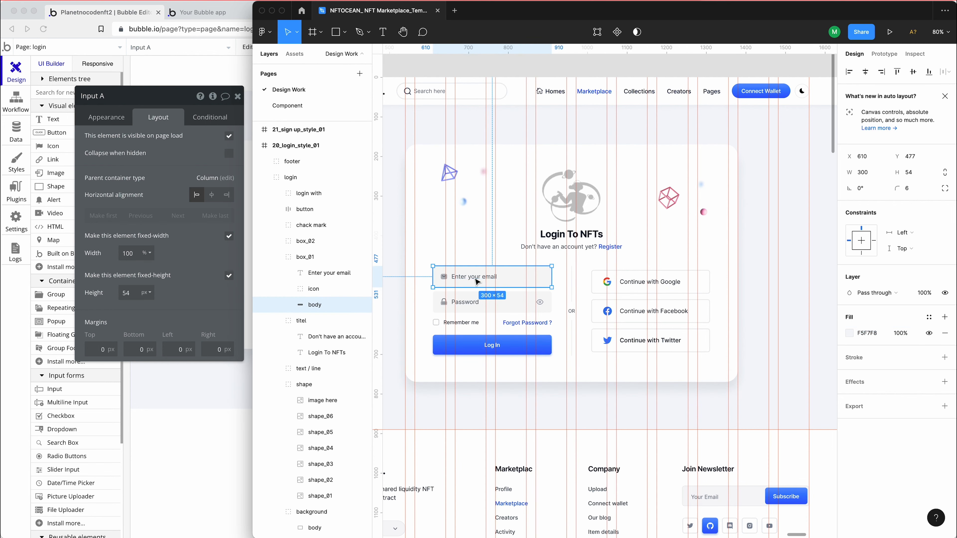
pyautogui.doubleClick(475, 278)
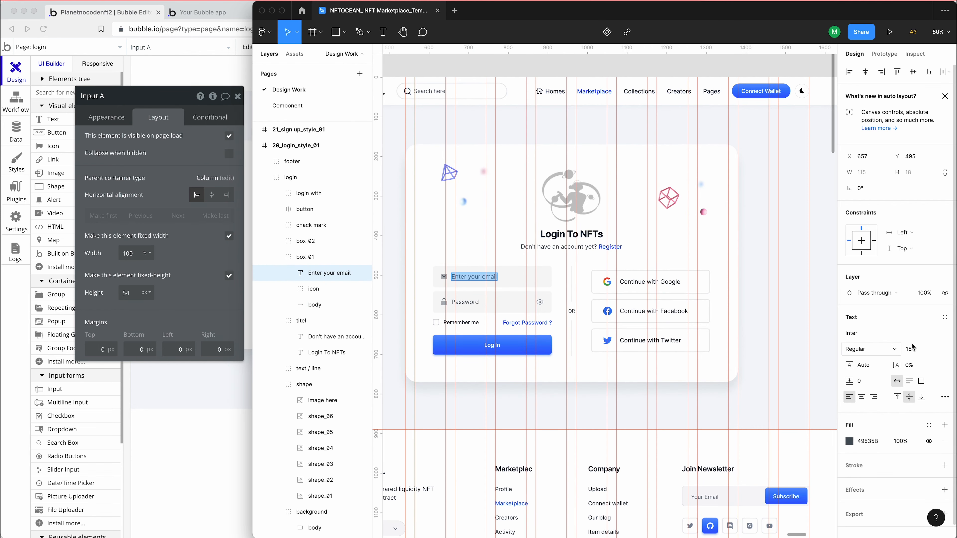
pyautogui.click(868, 442)
pyautogui.press('super+c')
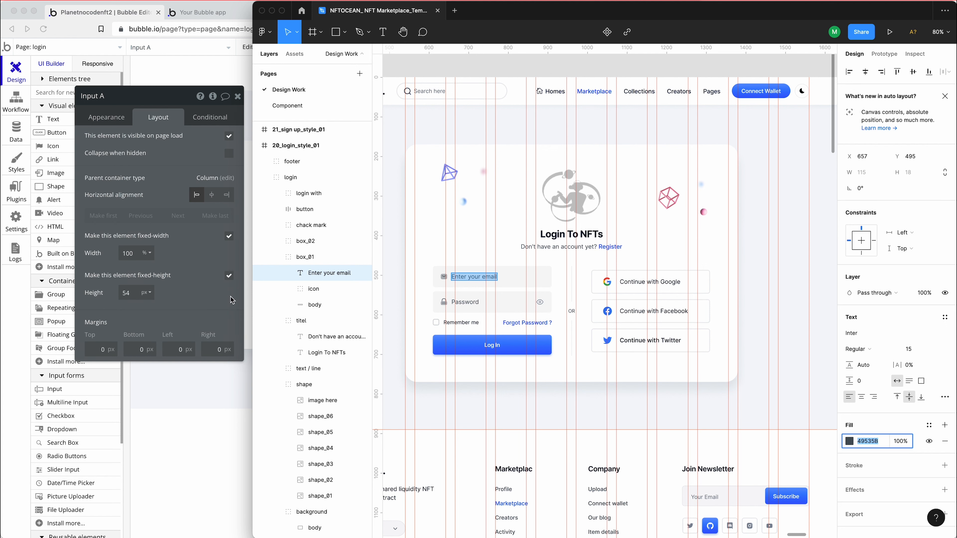
# In Bubble, set the input's font to Inter (regular), size 15, with text color #49535B
pyautogui.click(124, 119)
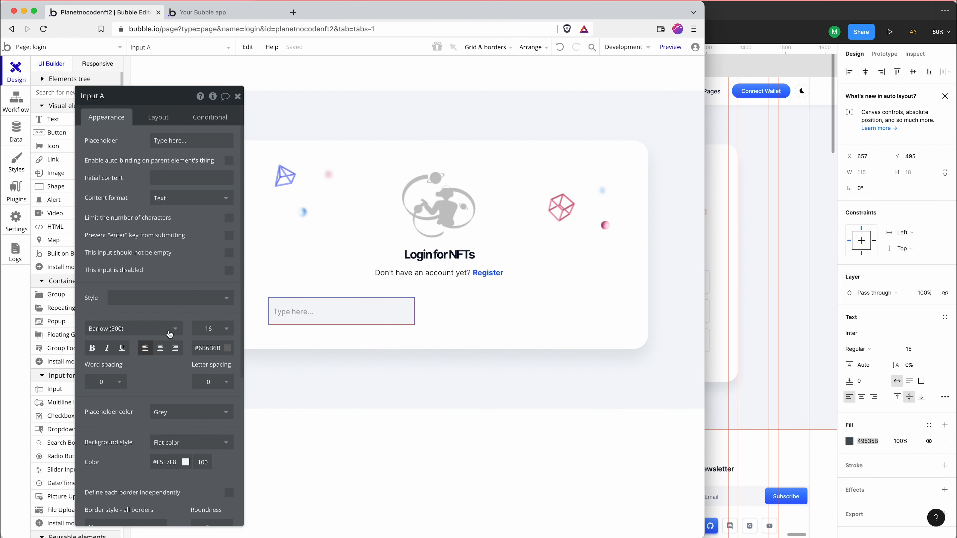
pyautogui.click(159, 327)
pyautogui.write('inter')
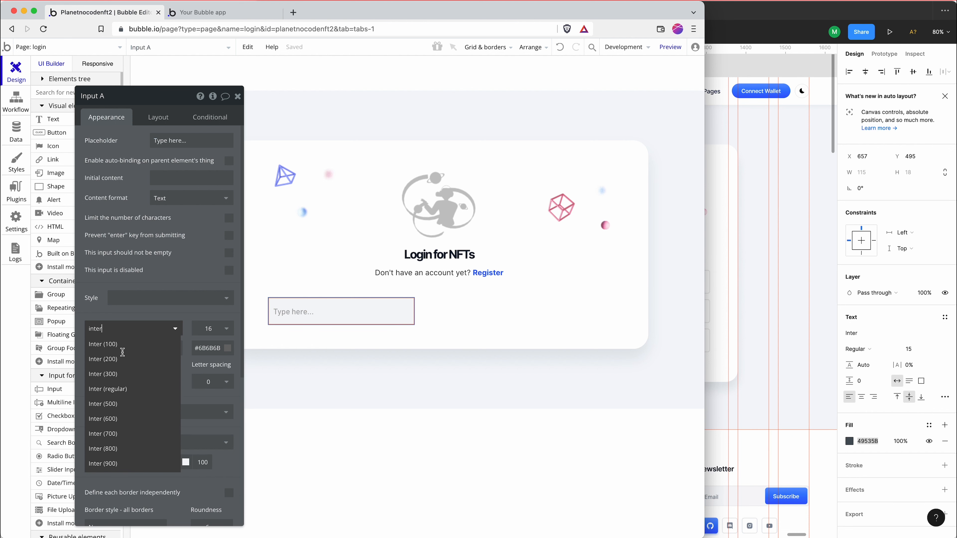
pyautogui.click(121, 391)
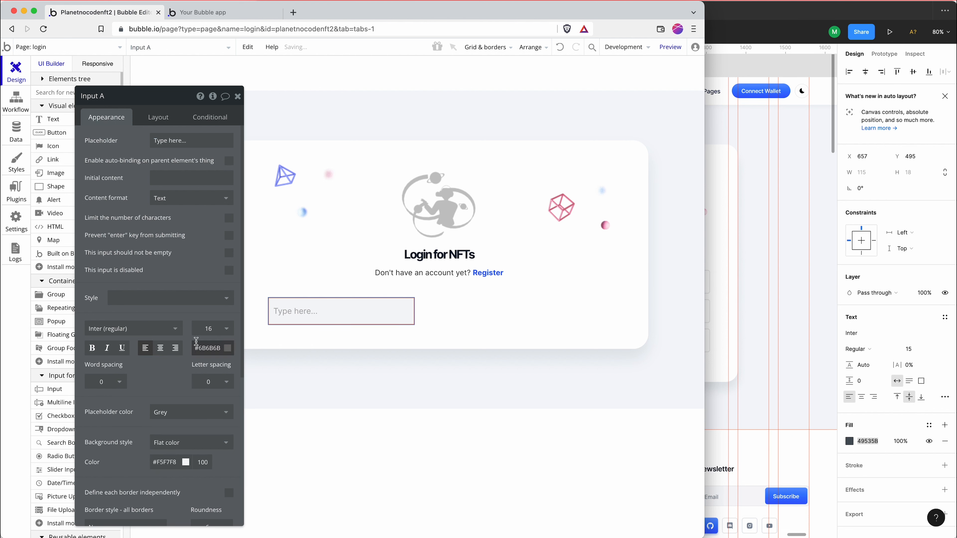
pyautogui.click(200, 333)
pyautogui.press('Return')
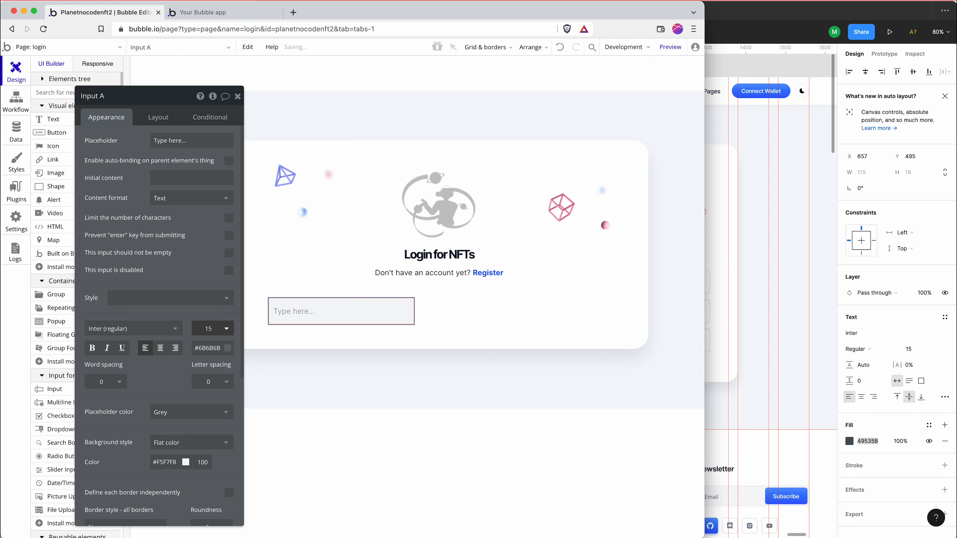
pyautogui.doubleClick(201, 347)
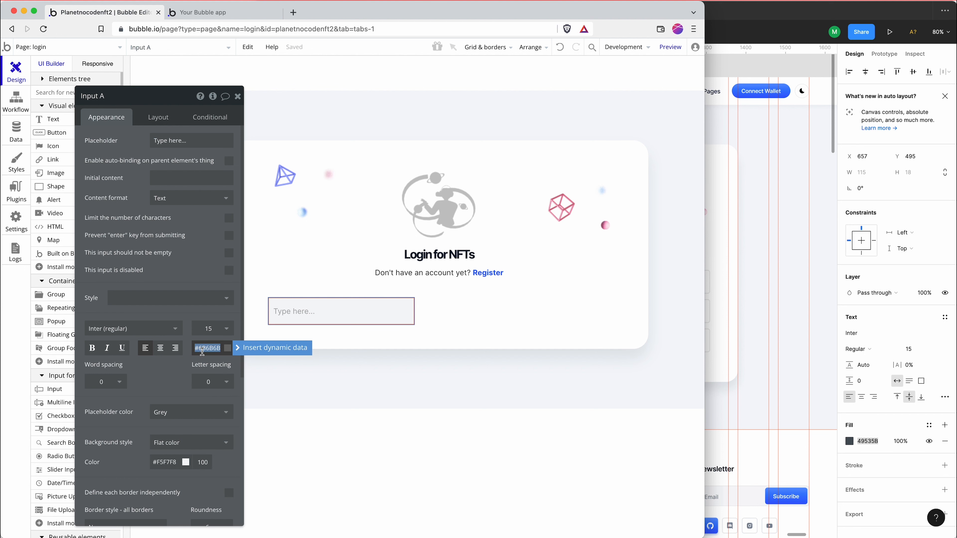
pyautogui.press('super+v')
pyautogui.press('Return')
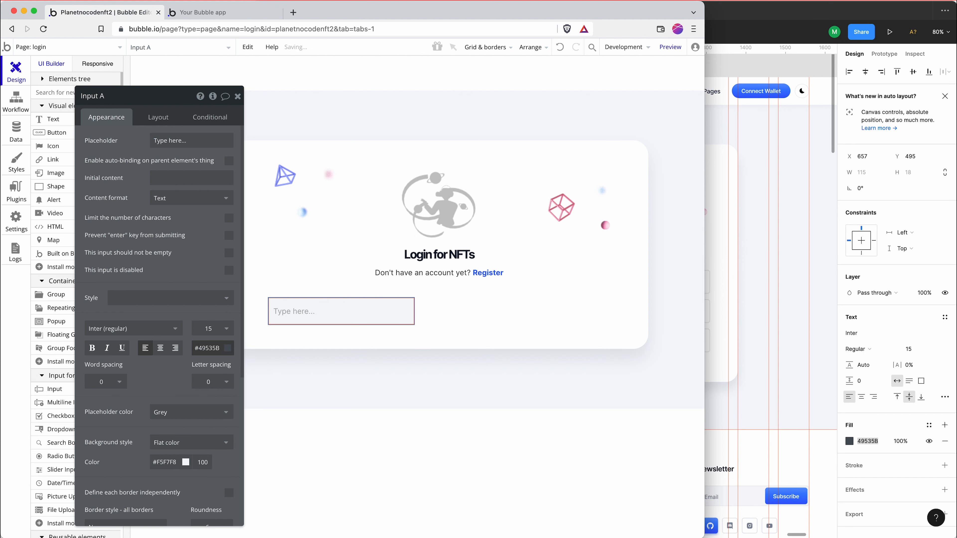
# Switch to Figma and examine the spacing between the "Enter your email" text and its mail icon
pyautogui.click(768, 280)
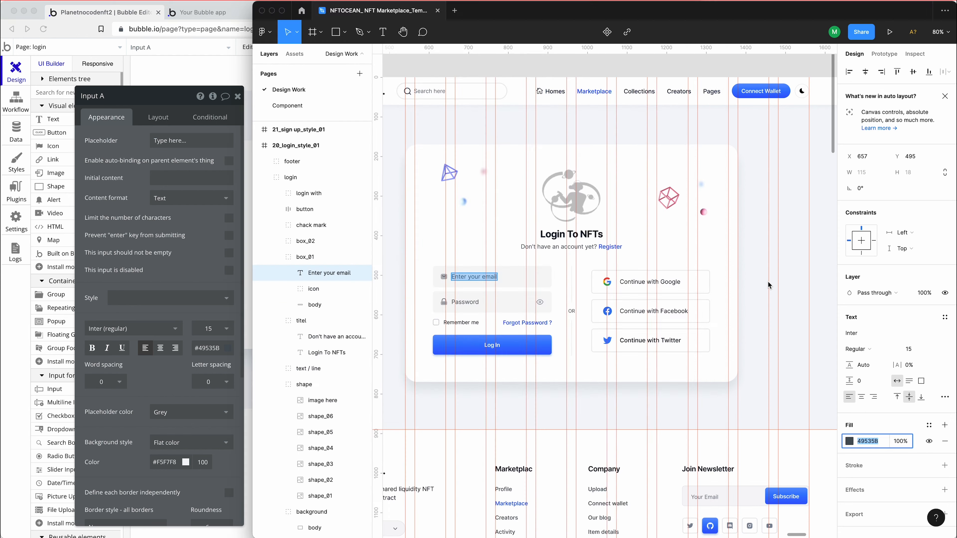
pyautogui.press('Escape')
pyautogui.press('Escape')
pyautogui.click(452, 272)
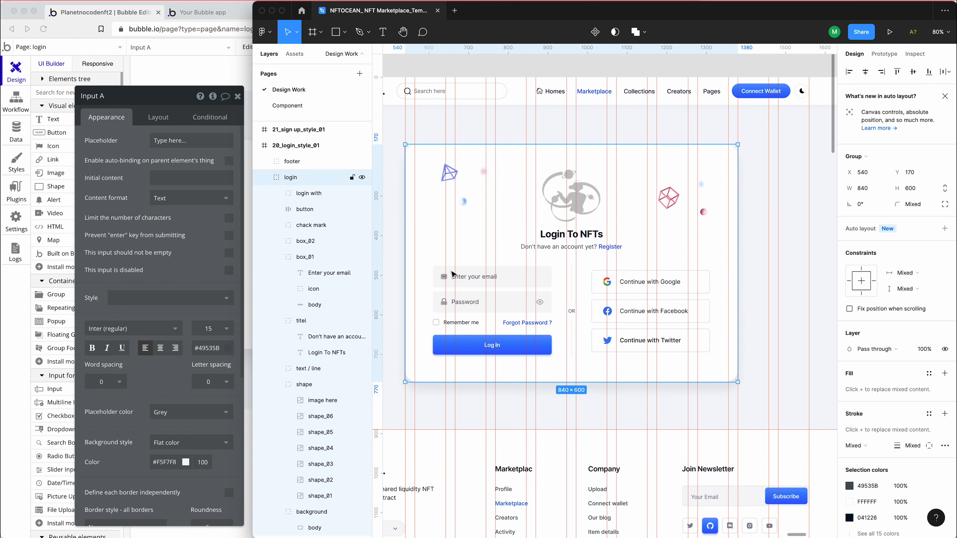
pyautogui.doubleClick(470, 278)
pyautogui.doubleClick(469, 277)
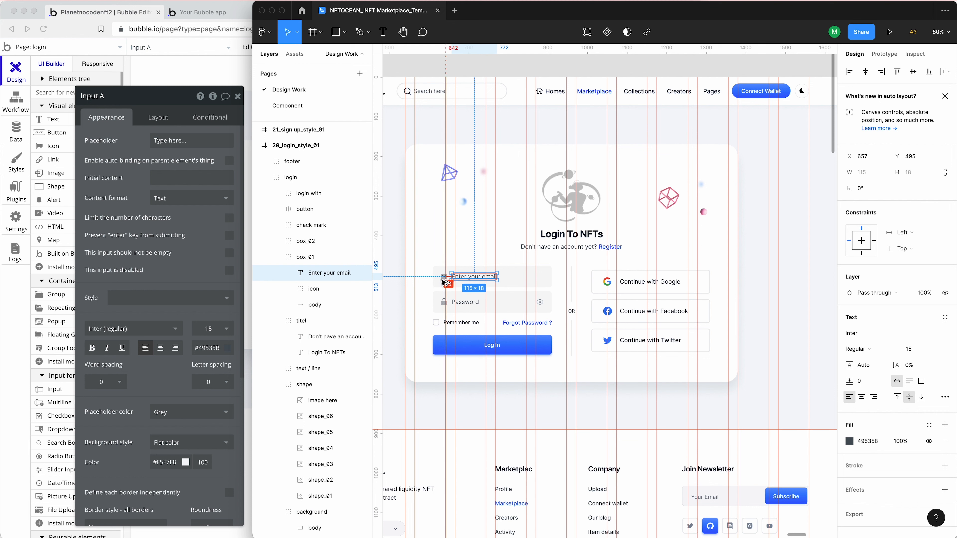
pyautogui.press('alt')
pyautogui.click(443, 277)
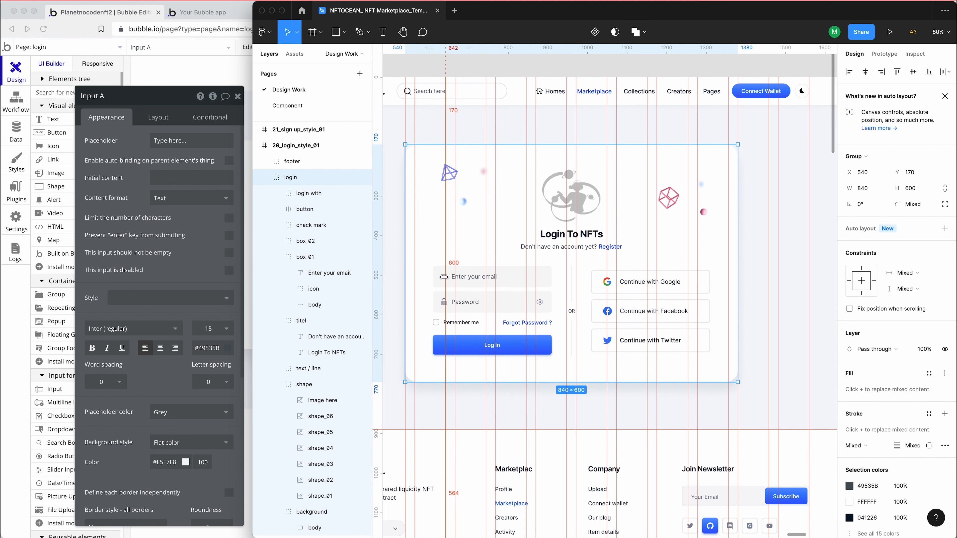
pyautogui.scroll(4, 469, 283)
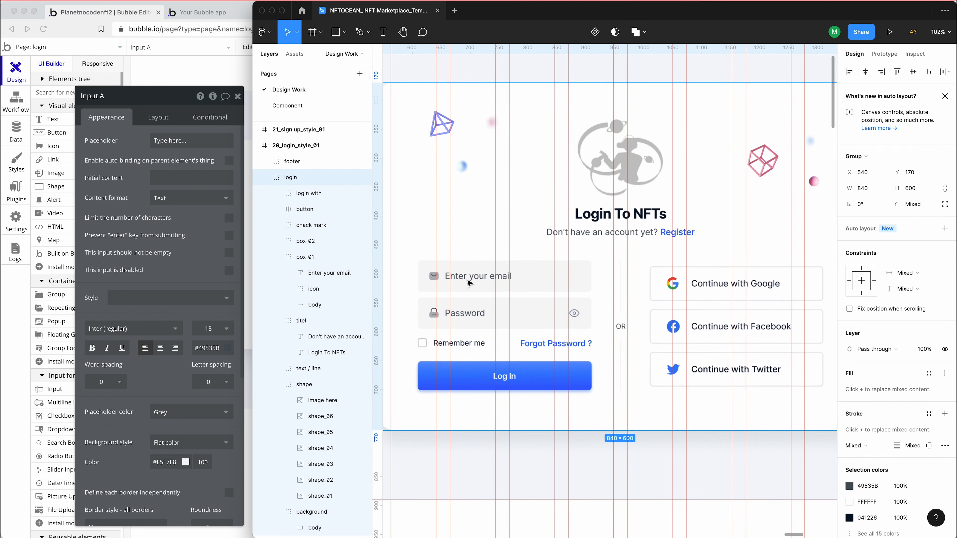
# In Bubble, group the input in an Align-to-Parent container
pyautogui.click(189, 75)
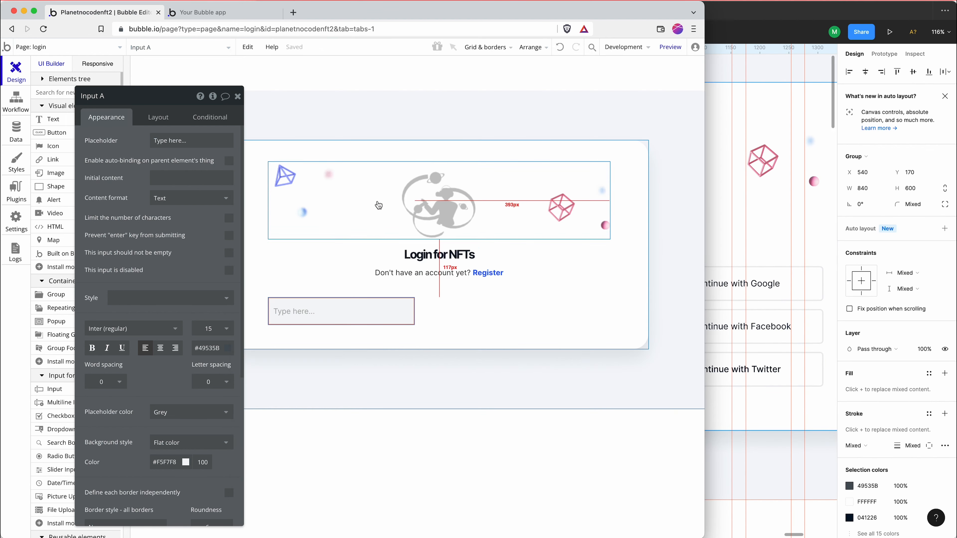
pyautogui.rightClick(332, 305)
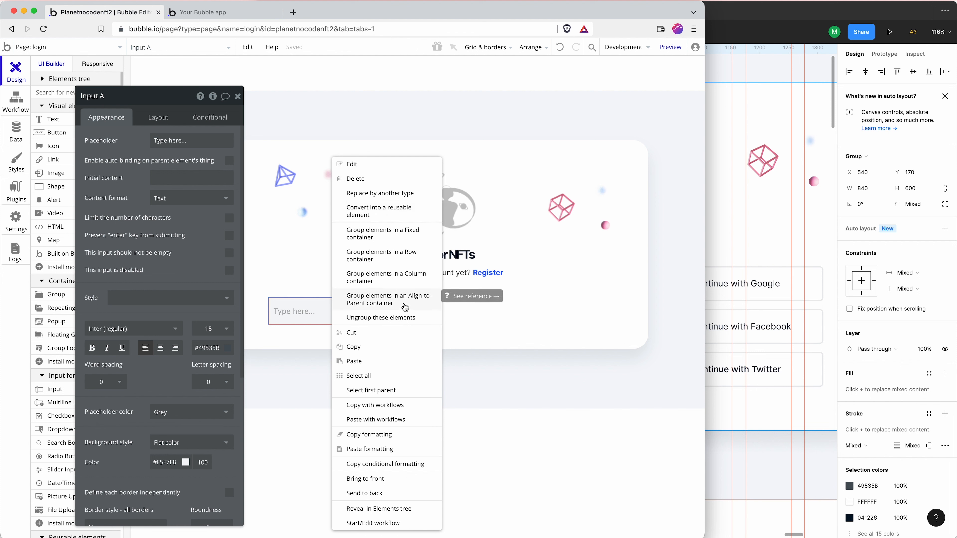
pyautogui.click(379, 304)
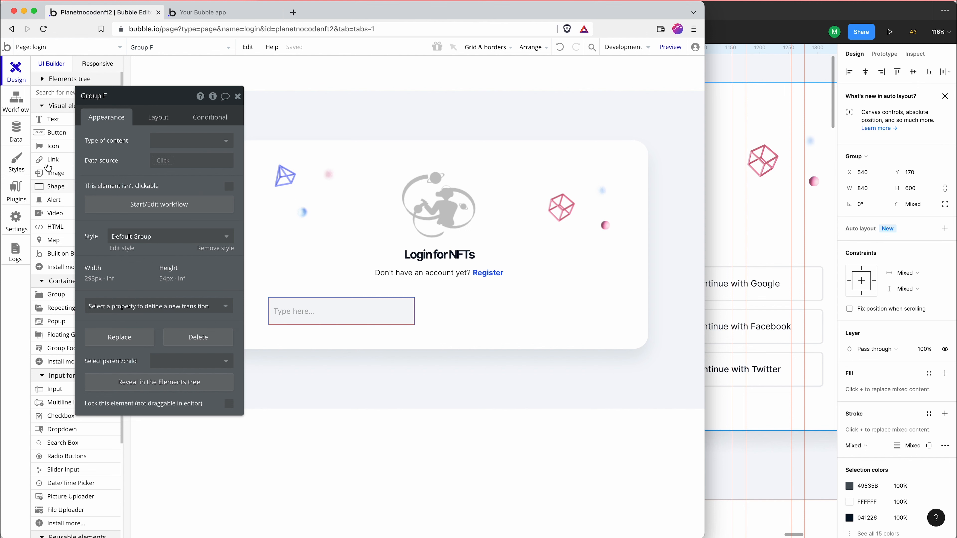
# Add an icon over the start of the input and choose the solid envelope symbol, searching for "env"
pyautogui.click(53, 146)
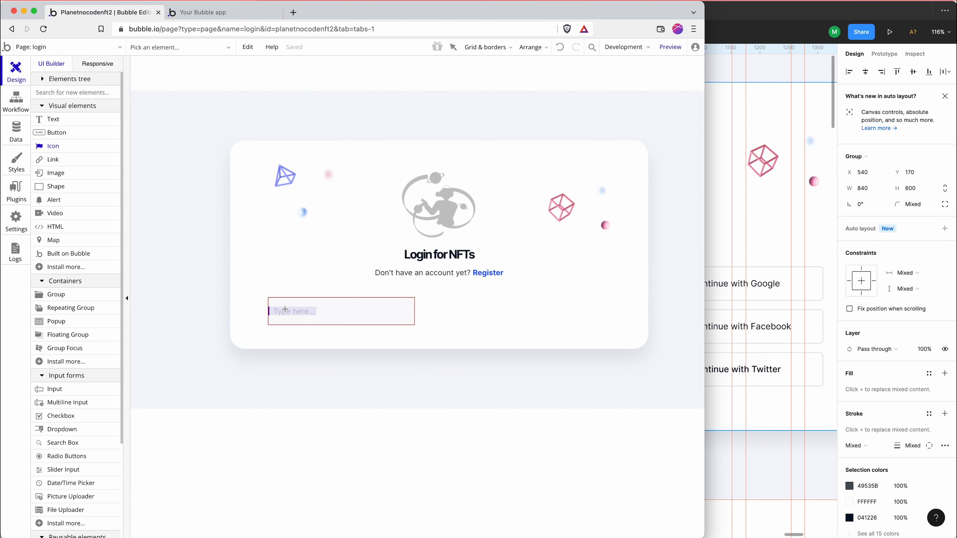
pyautogui.click(286, 308)
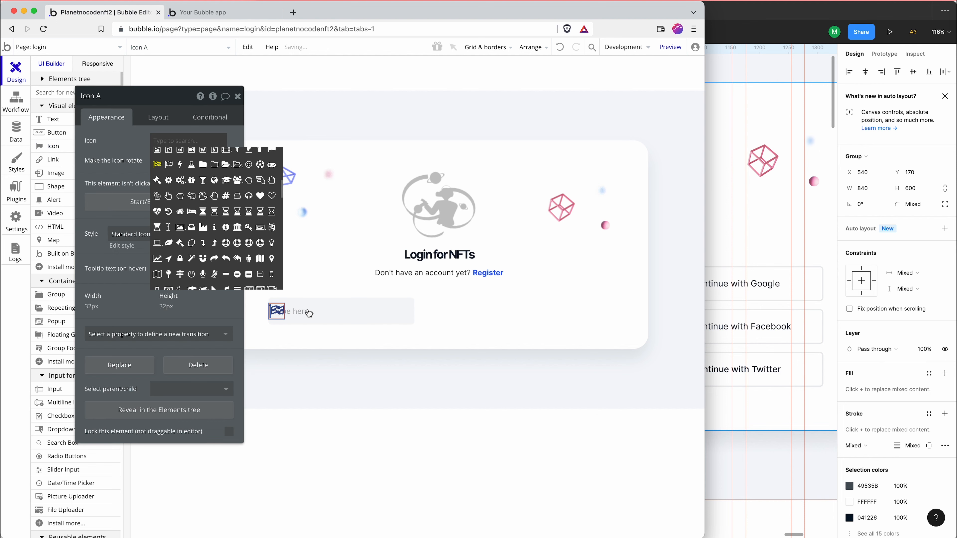
pyautogui.click(724, 204)
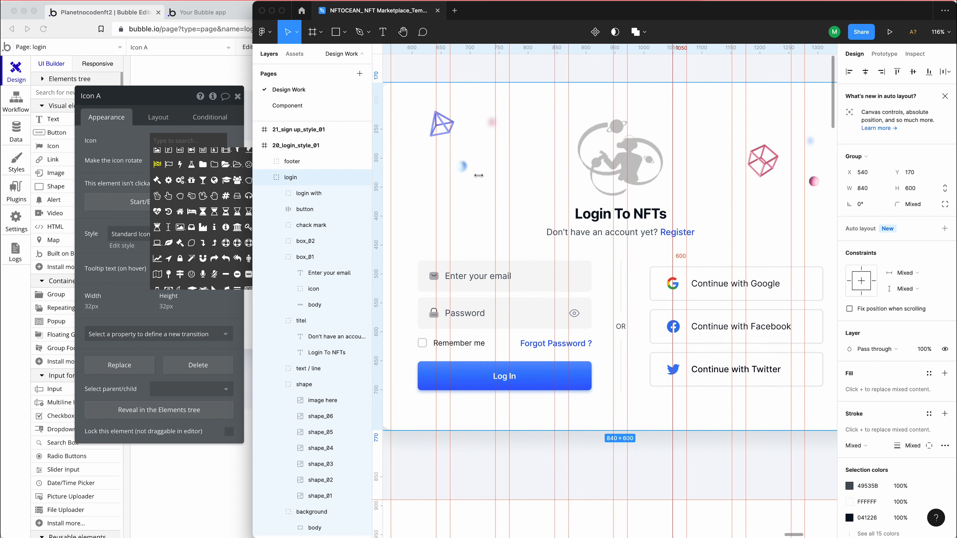
pyautogui.click(183, 131)
pyautogui.write('env')
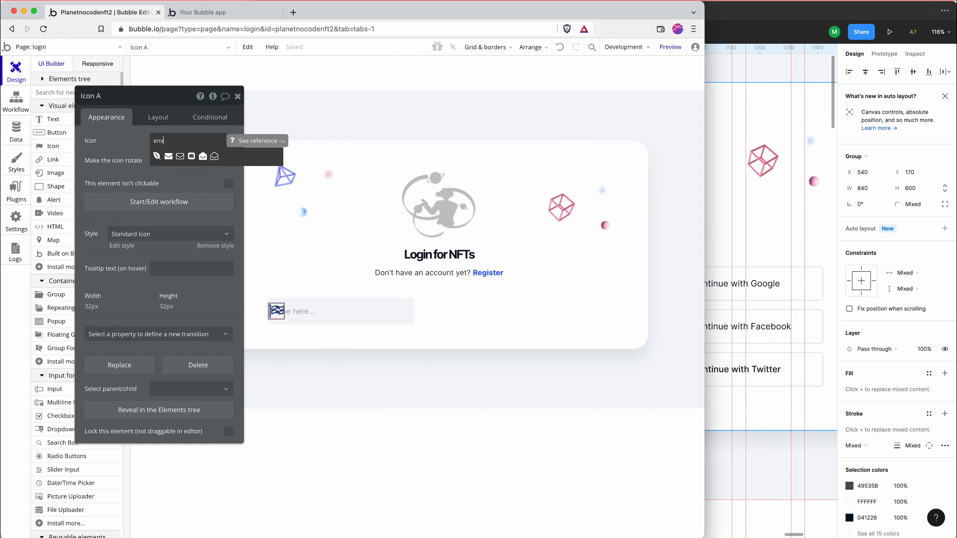
pyautogui.click(168, 161)
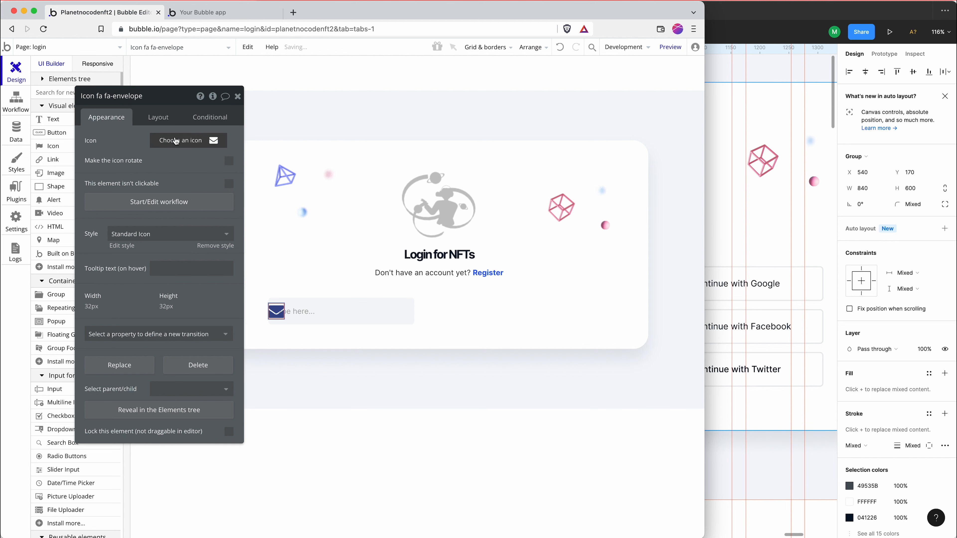
# Open the envelope icon's layout settings and switch to Figma to inspect the size of the email box's icon
pyautogui.click(158, 117)
pyautogui.click(733, 235)
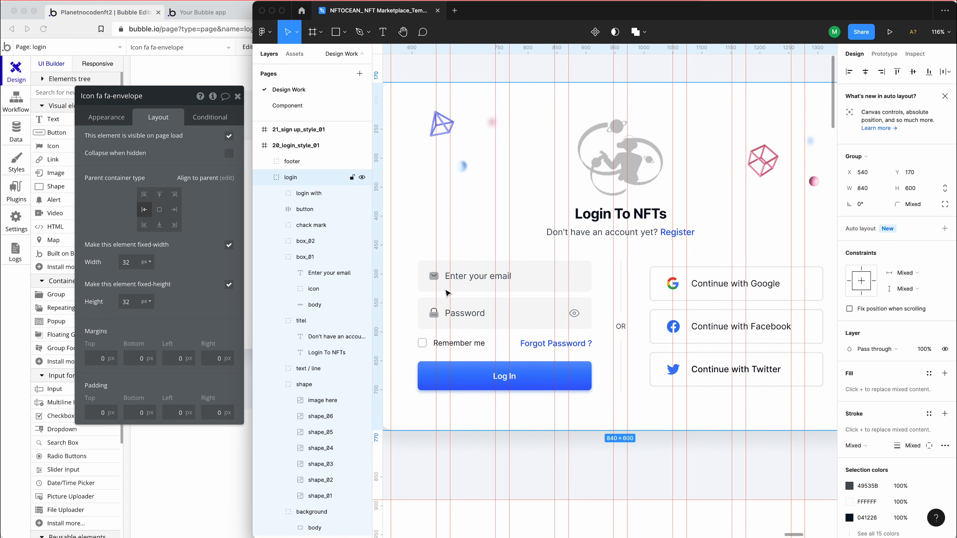
pyautogui.doubleClick(434, 279)
pyautogui.doubleClick(433, 278)
pyautogui.doubleClick(432, 276)
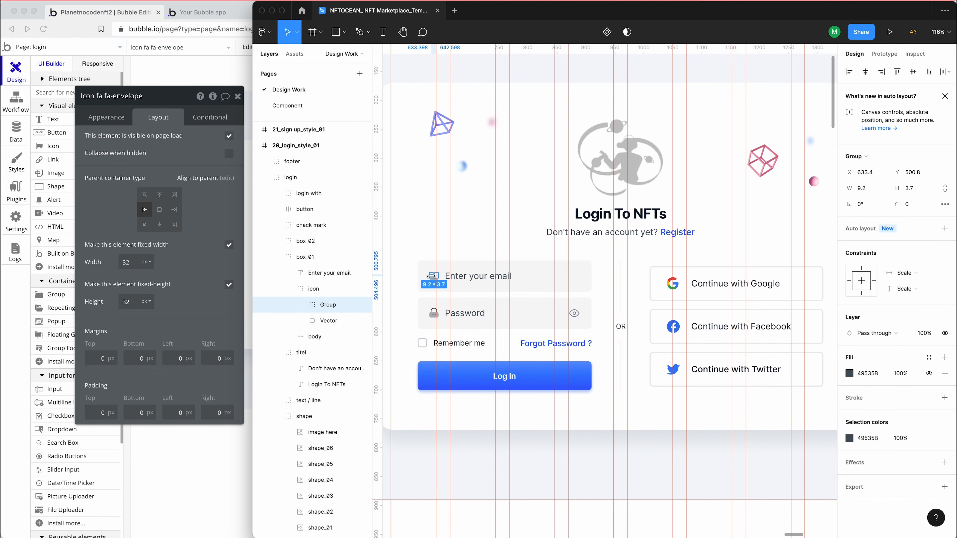
pyautogui.click(322, 289)
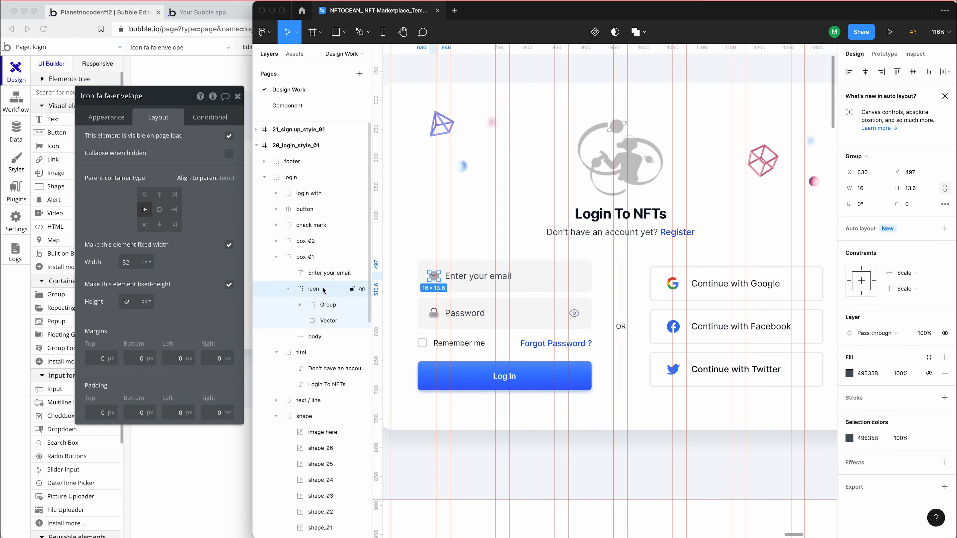
# In Bubble, set the envelope icon's width to 16 px, turn off its fixed height and set the minimum height to 0
pyautogui.doubleClick(130, 261)
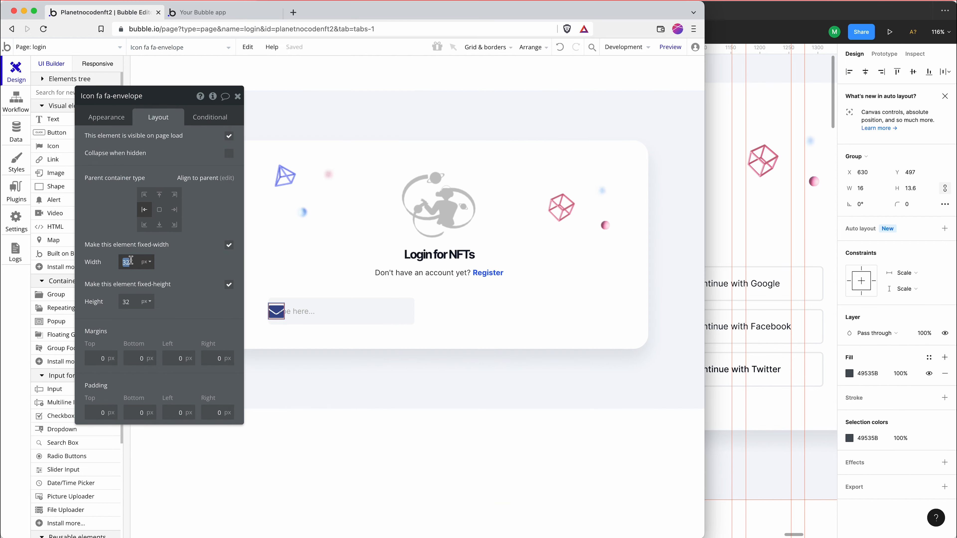
pyautogui.write('16')
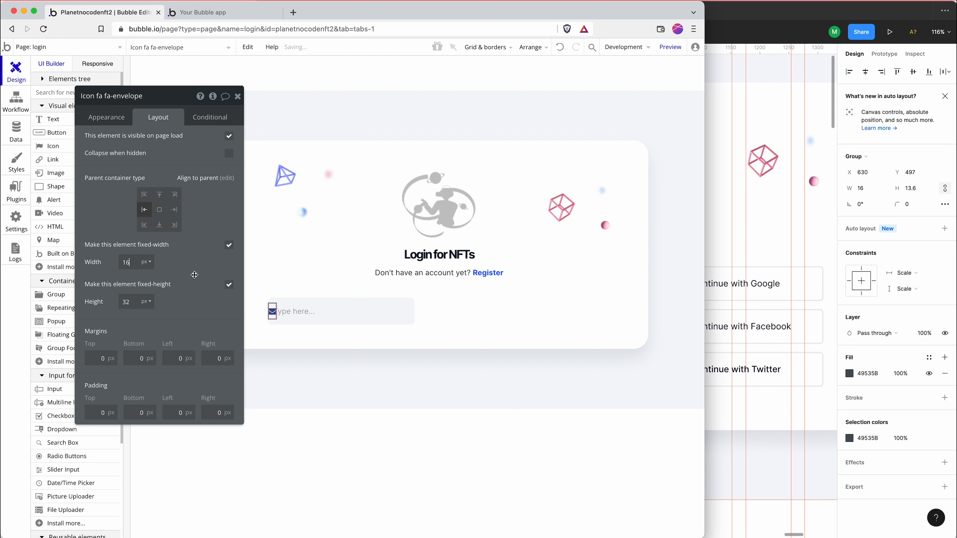
pyautogui.click(229, 285)
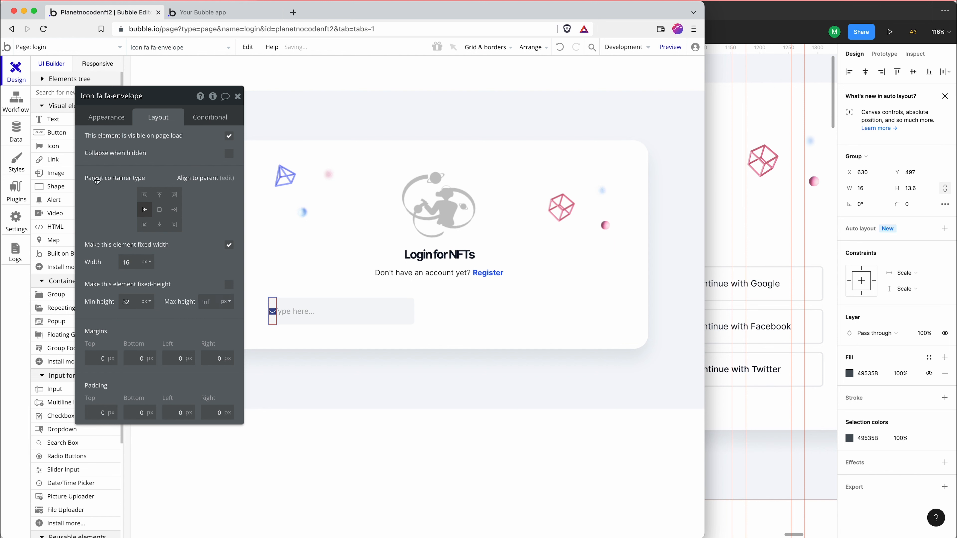
pyautogui.doubleClick(128, 302)
pyautogui.write('0')
pyautogui.click(111, 206)
# Switch to Figma and measure the gap between the mail icon and the email box's left edge
pyautogui.press('super+Tab')
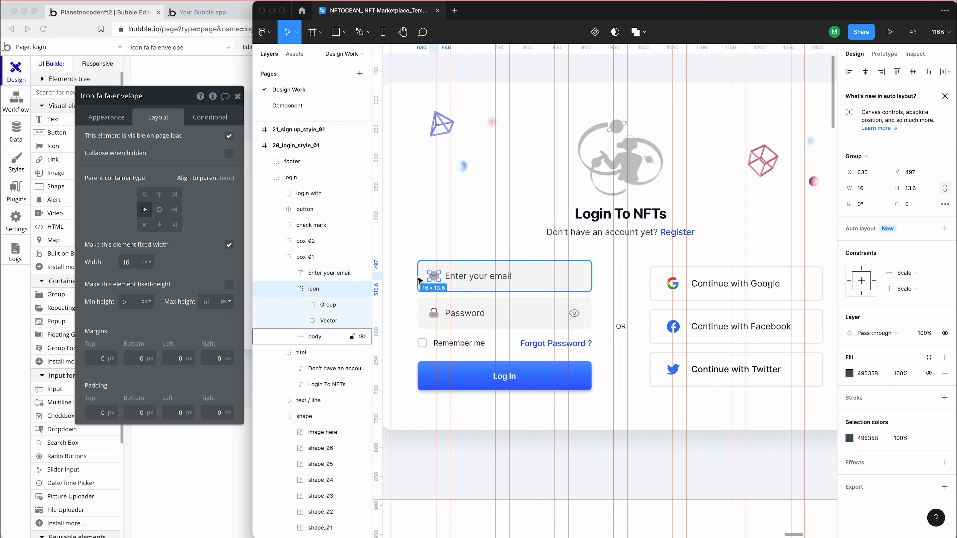
pyautogui.press('alt')
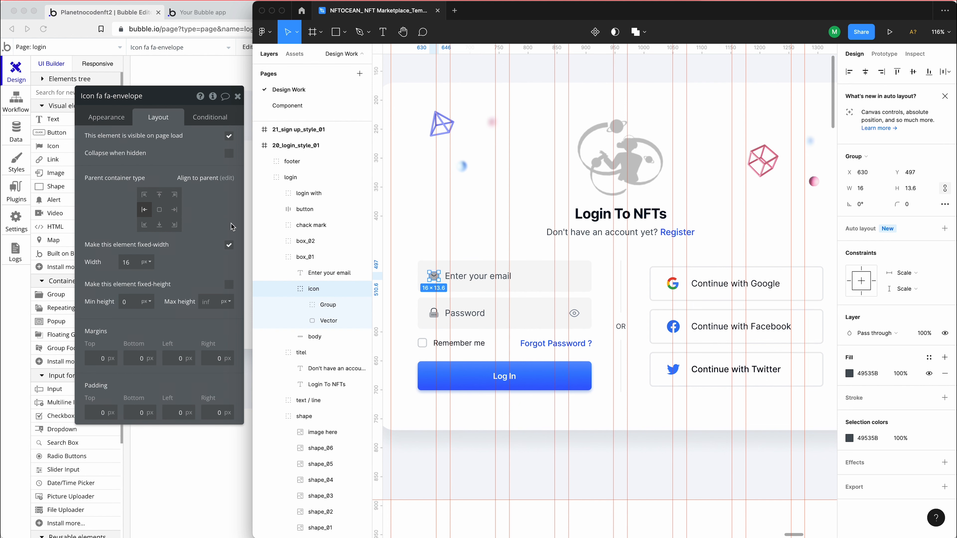
# In Bubble, set the envelope icon's left margin to 20 px and the email input's horizontal padding to 30
pyautogui.click(170, 353)
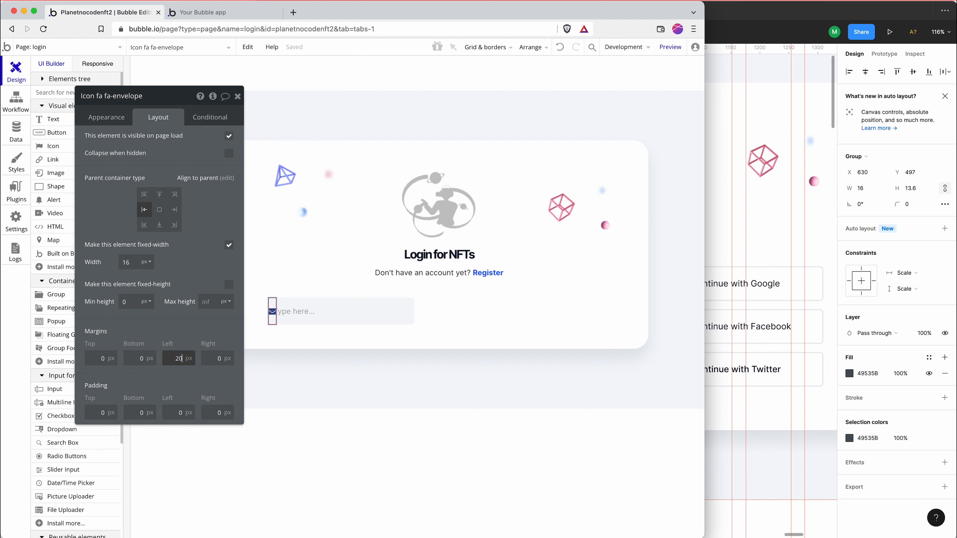
pyautogui.click(323, 314)
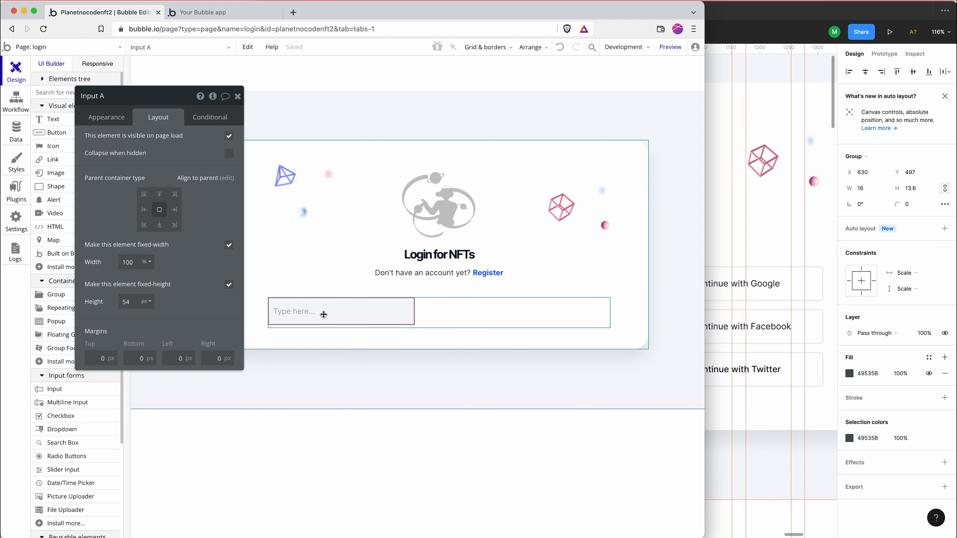
pyautogui.click(114, 117)
pyautogui.scroll(-6, 163, 339)
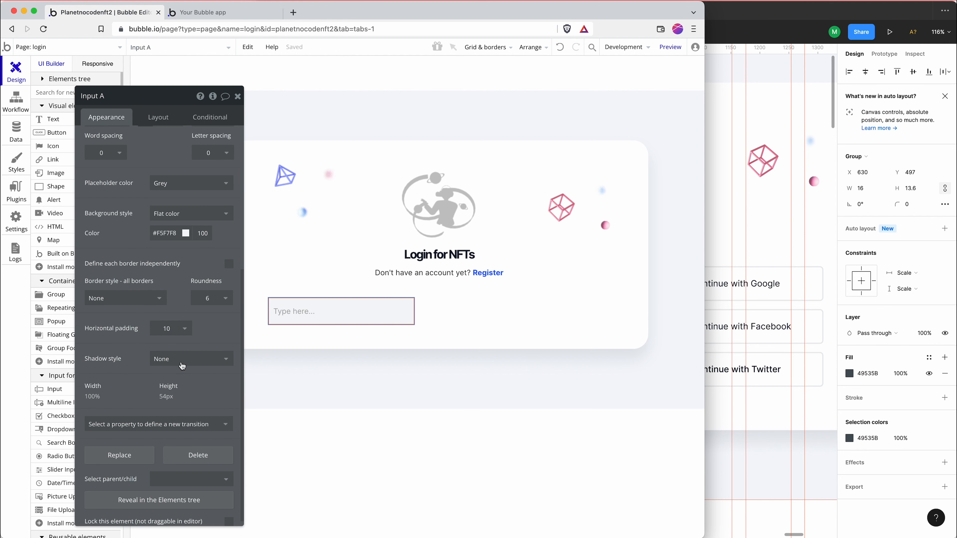
pyautogui.doubleClick(168, 322)
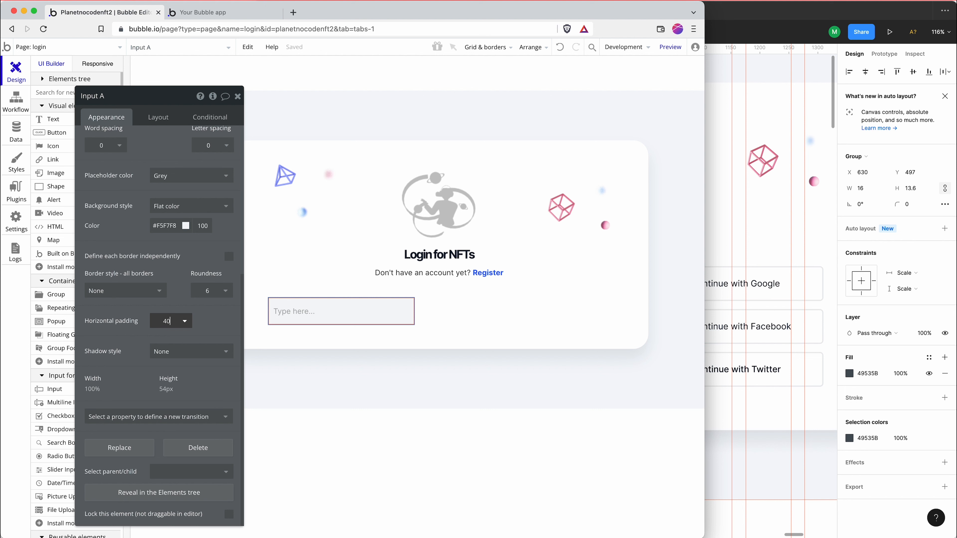
pyautogui.write('30')
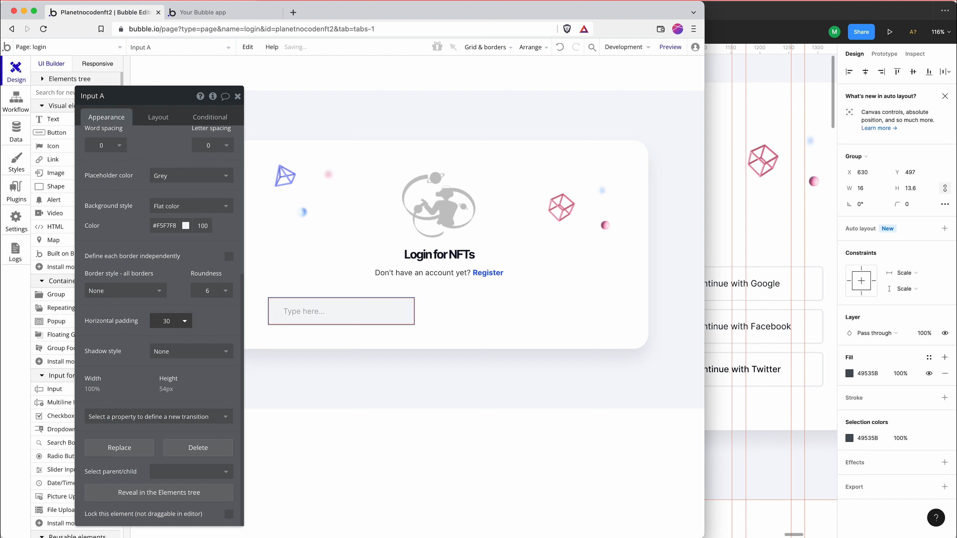
pyautogui.click(323, 292)
pyautogui.click(307, 312)
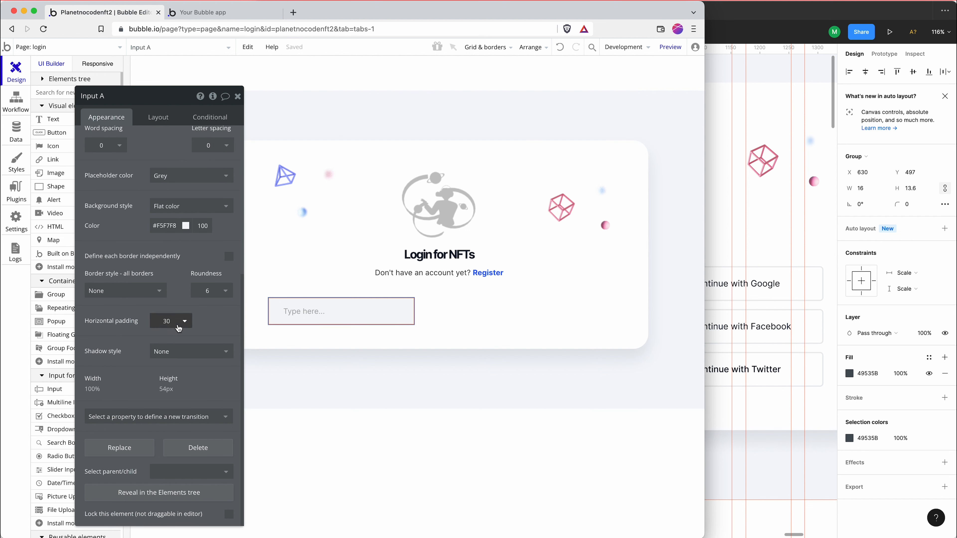
# Try a horizontal padding of 60 on the email input
pyautogui.doubleClick(169, 322)
pyautogui.write('60')
pyautogui.click(263, 323)
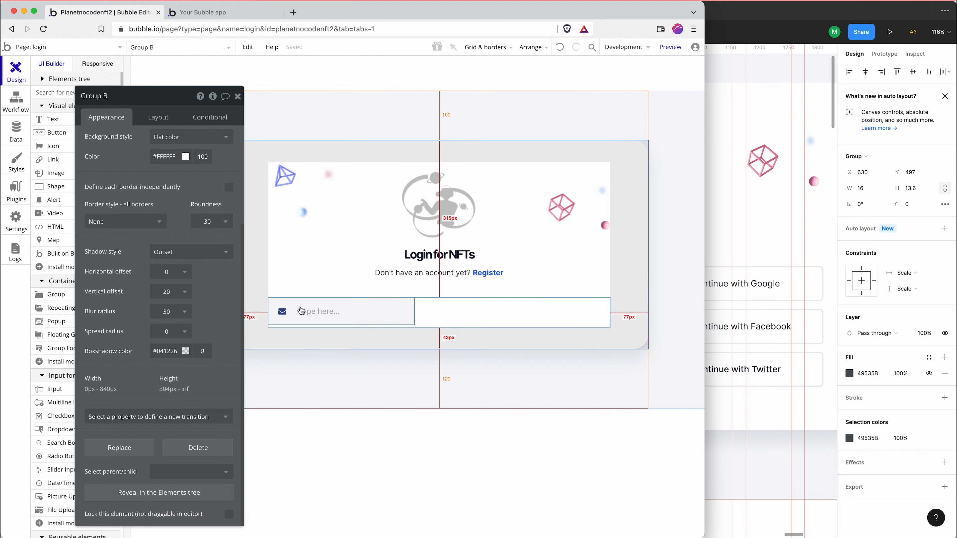
# Set the email input's horizontal padding to 50
pyautogui.click(281, 320)
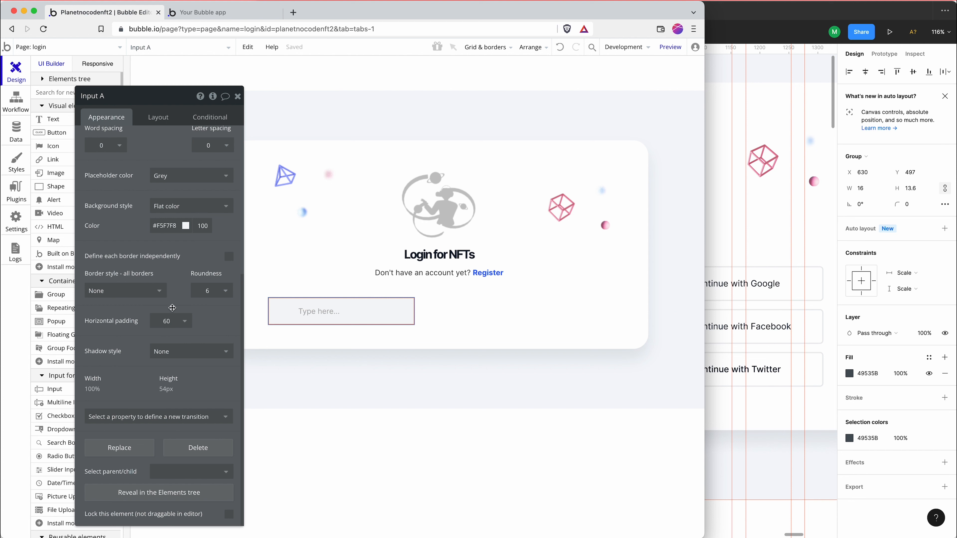
pyautogui.doubleClick(164, 322)
pyautogui.write('500')
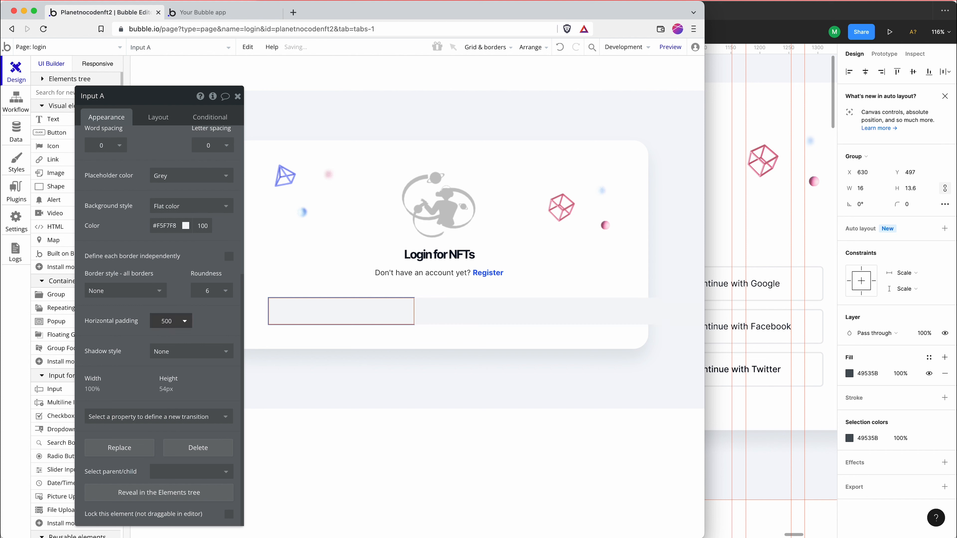
pyautogui.doubleClick(163, 321)
pyautogui.write('50')
pyautogui.click(345, 291)
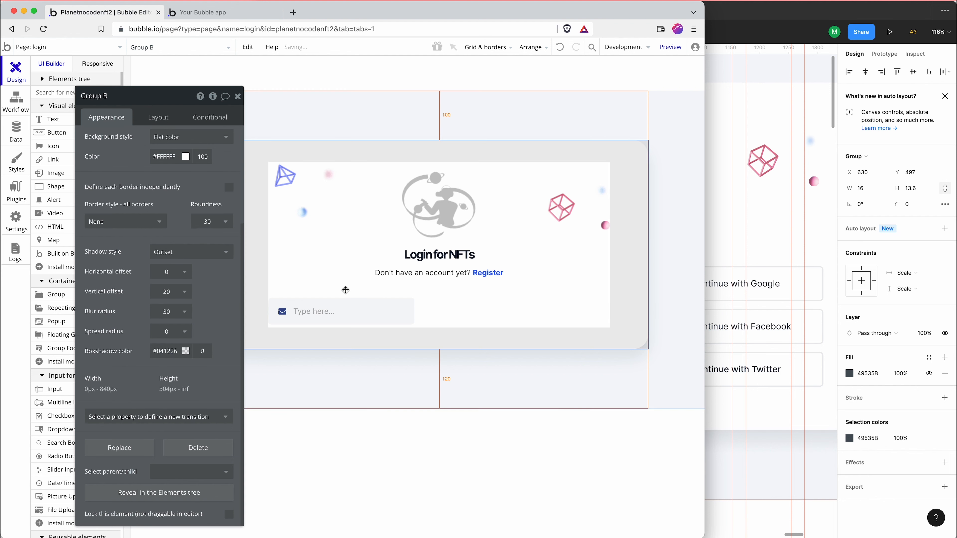
pyautogui.click(339, 308)
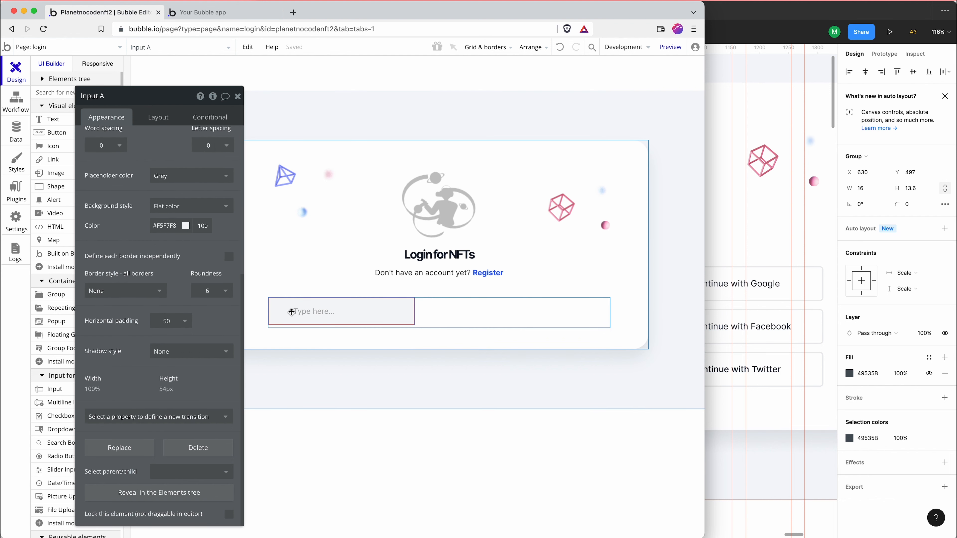
# Preview the login page, test the email input with a long string of a's and s's, and clear the text
pyautogui.moveTo(296, 314); pyautogui.dragTo(335, 300)
pyautogui.click(670, 47)
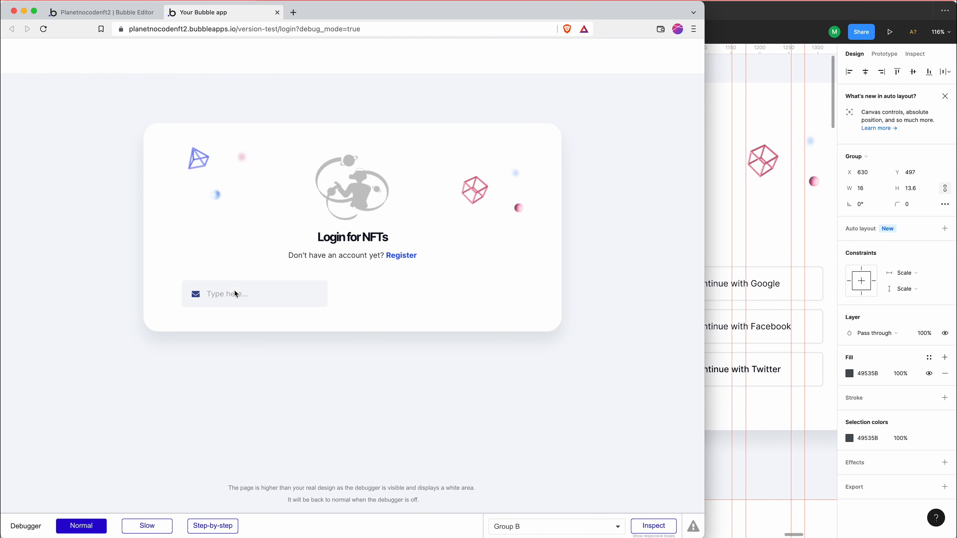
pyautogui.write('a')
pyautogui.write('aa')
pyautogui.write('aaaaaaaaaaaaaaaa')
pyautogui.write('a')
pyautogui.write('sssssssss')
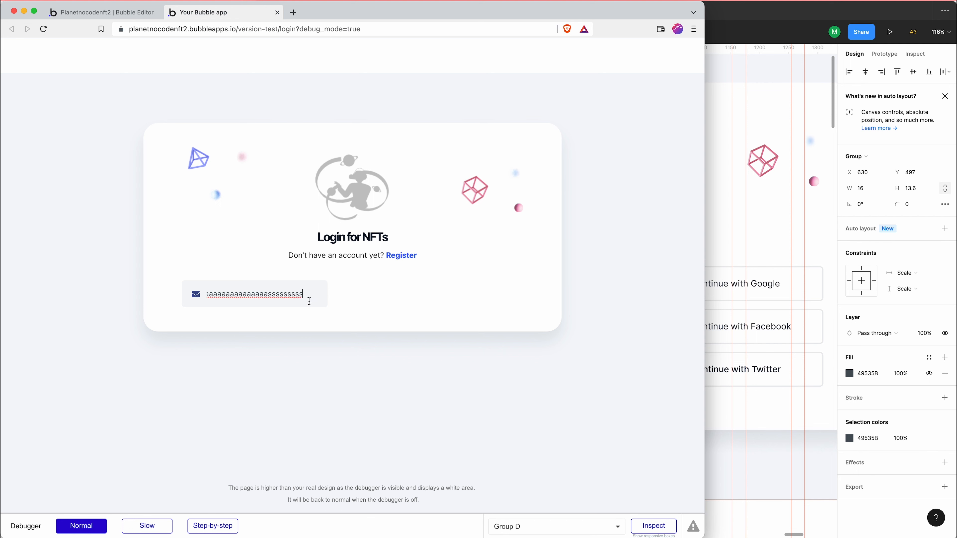
pyautogui.doubleClick(284, 295)
pyautogui.press('BackSpace')
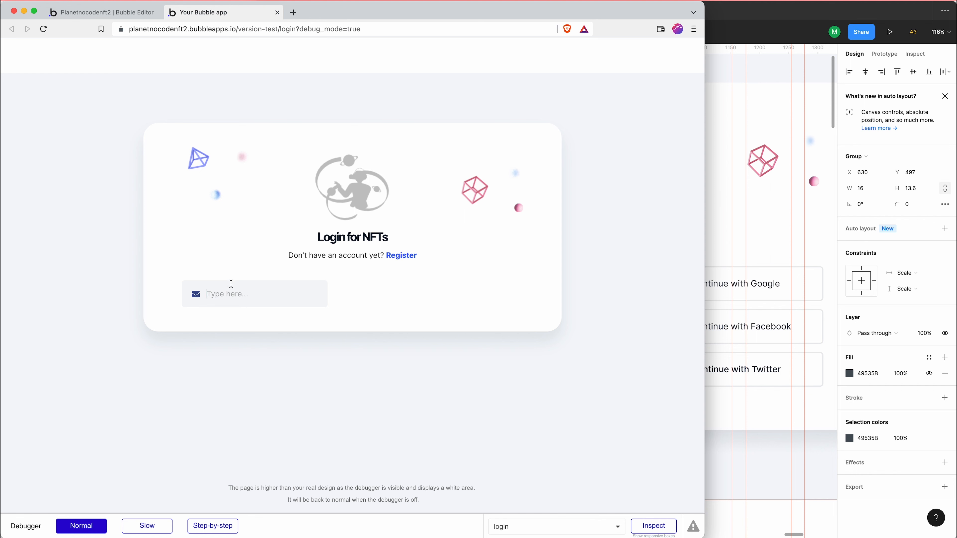
pyautogui.click(196, 299)
# Return to the Bubble editor, glance at the Figma design, and reveal the email input and its parent groups in the elements tree
pyautogui.click(118, 17)
pyautogui.click(716, 194)
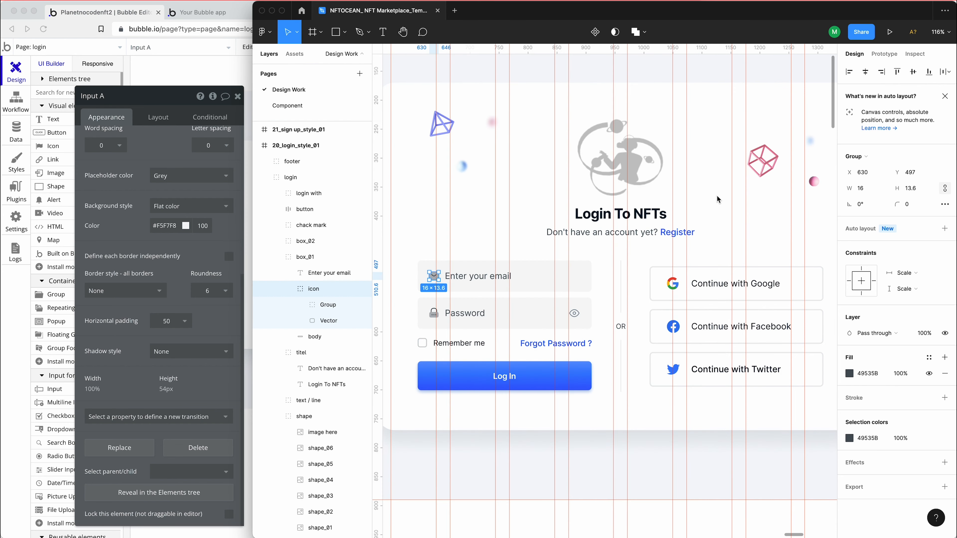
pyautogui.click(195, 78)
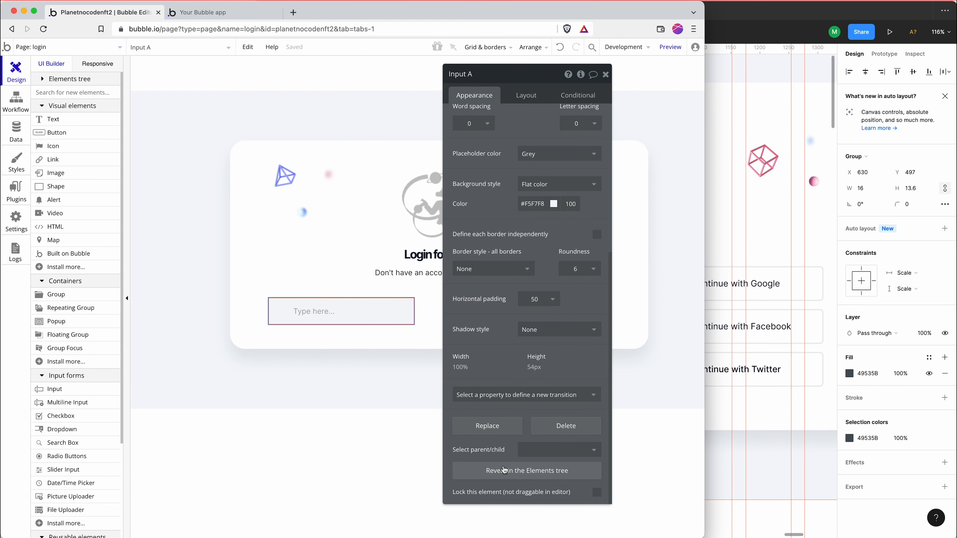
pyautogui.click(504, 470)
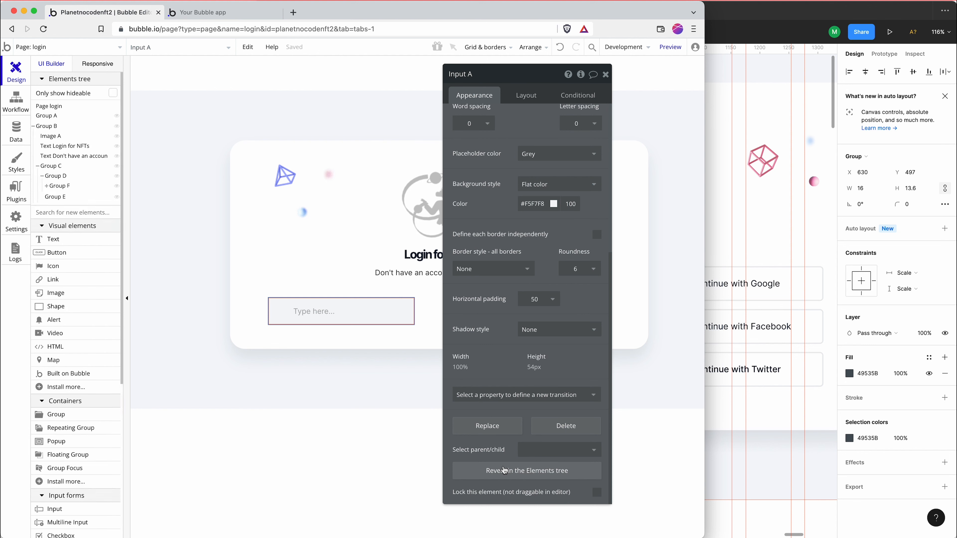
pyautogui.click(62, 187)
pyautogui.click(54, 169)
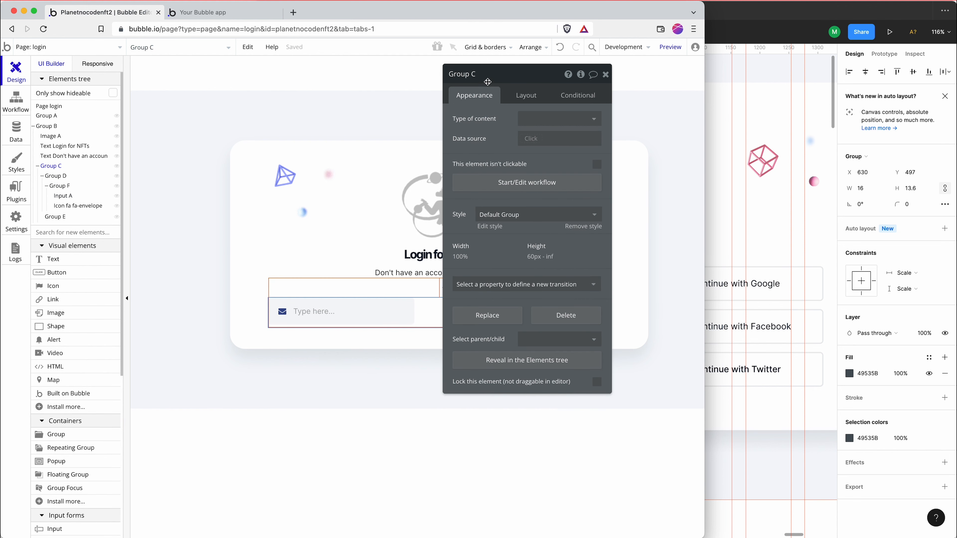
pyautogui.click(61, 176)
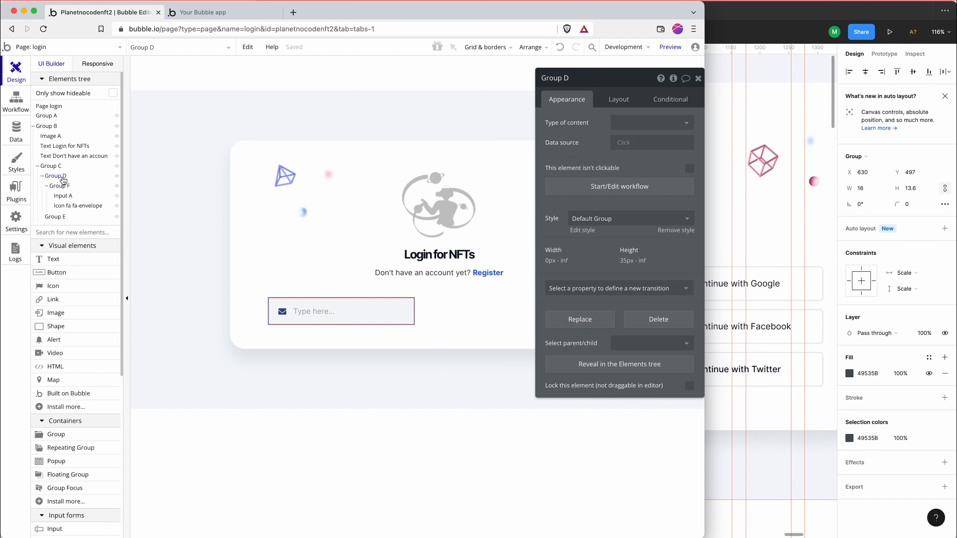
# Copy Group F, which holds the input and envelope icon, and paste it into Group D as a second field
pyautogui.click(67, 187)
pyautogui.rightClick(65, 188)
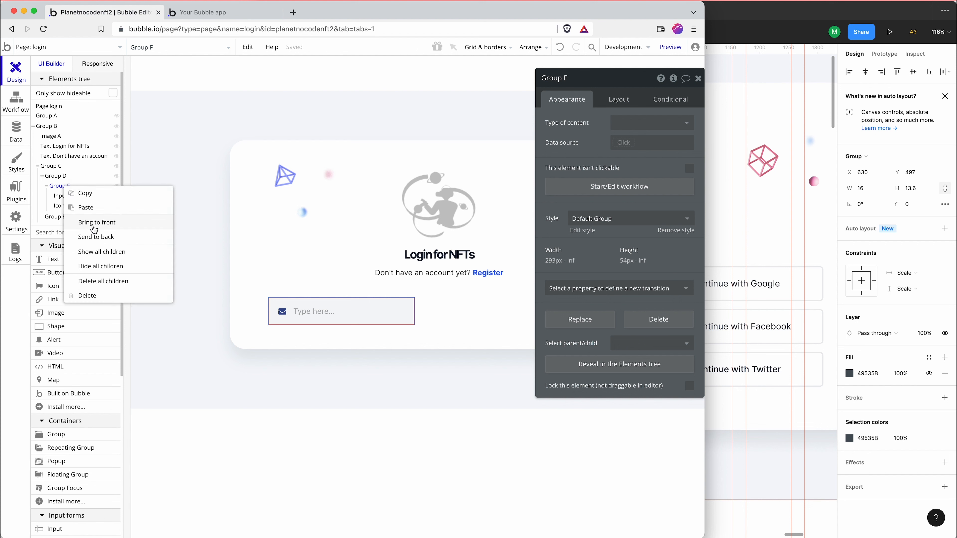
pyautogui.rightClick(62, 177)
pyautogui.click(93, 201)
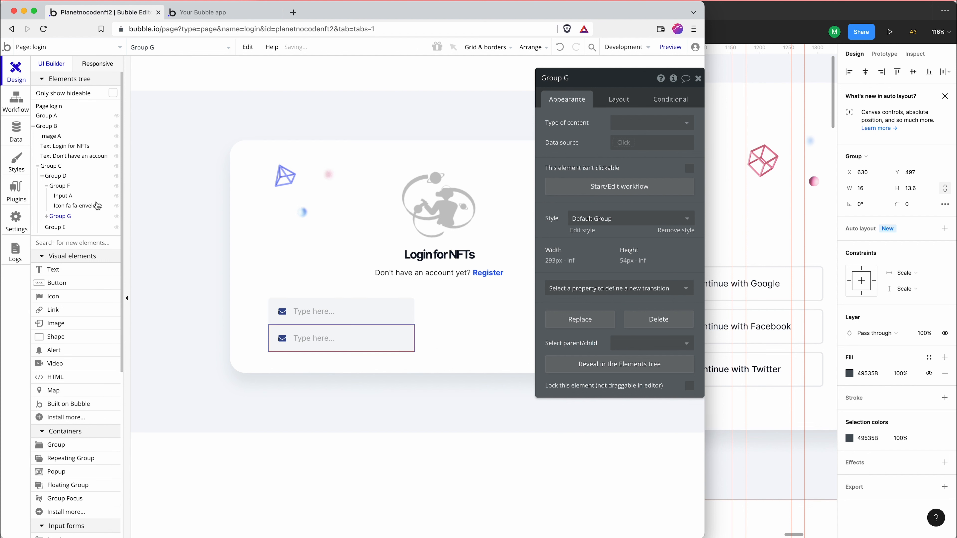
# Check the spacing between the email and password boxes in Figma, and apply gap spacing with a 10 px row gap to Group D in Bubble
pyautogui.click(759, 268)
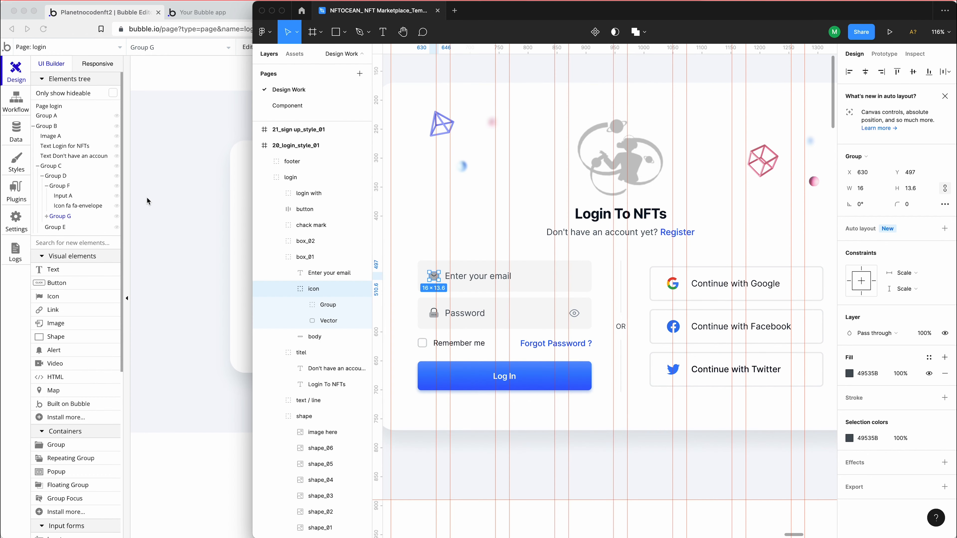
pyautogui.click(81, 197)
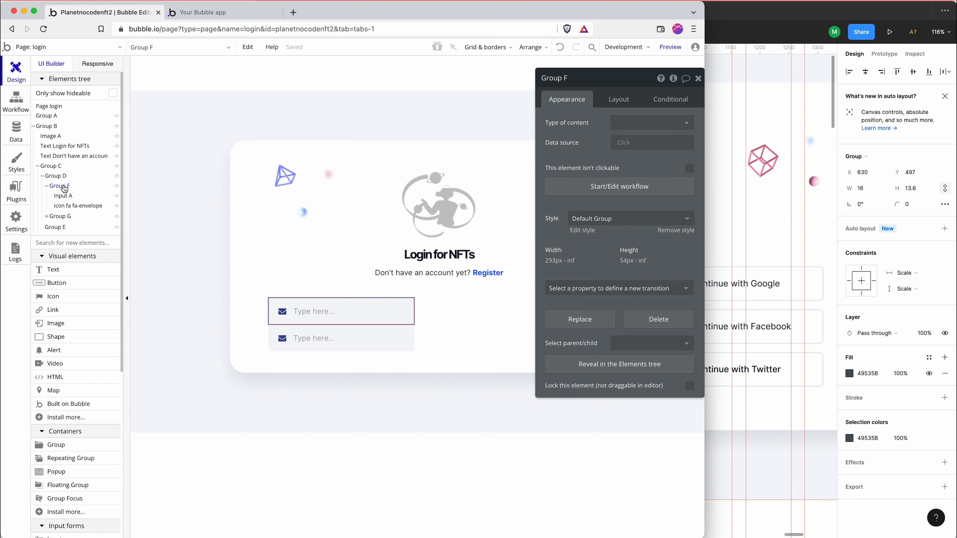
pyautogui.click(56, 176)
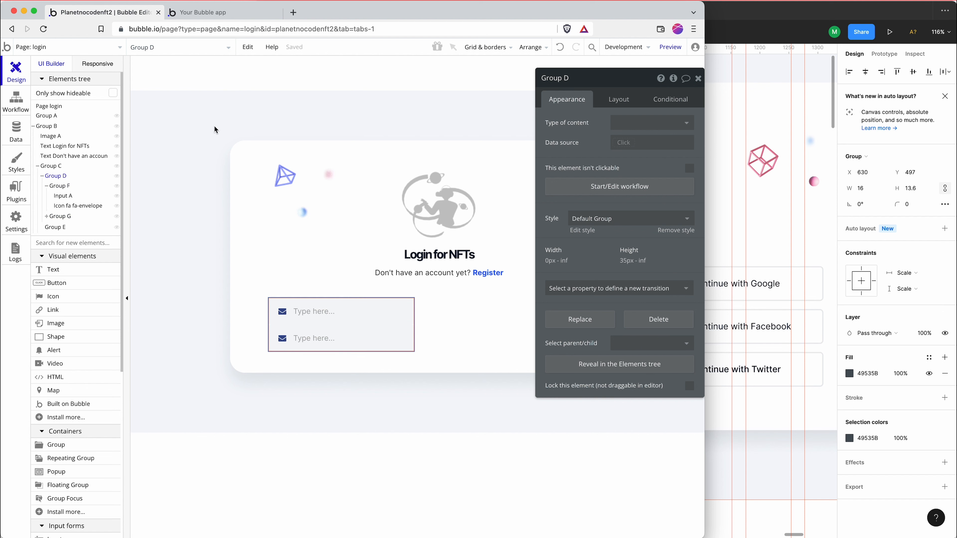
pyautogui.click(604, 101)
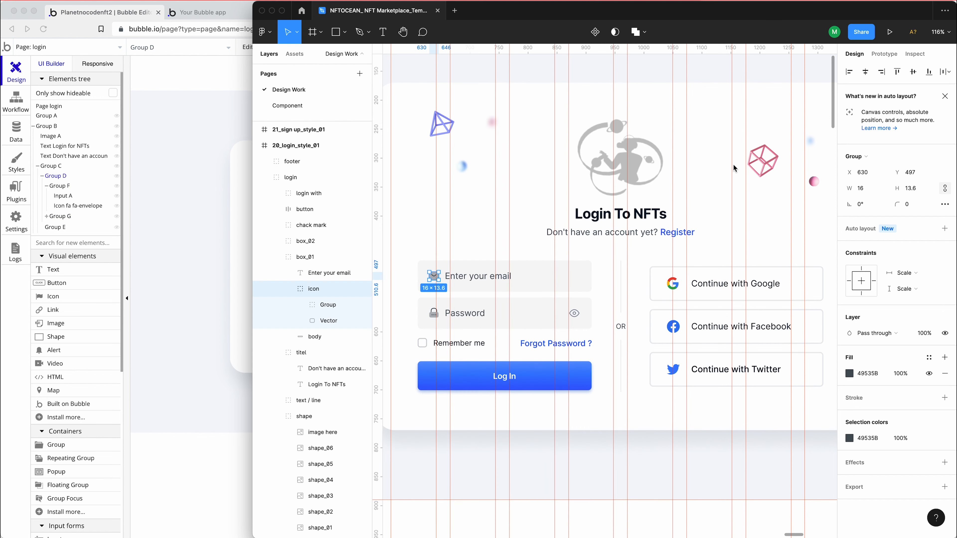
pyautogui.click(711, 150)
pyautogui.click(460, 304)
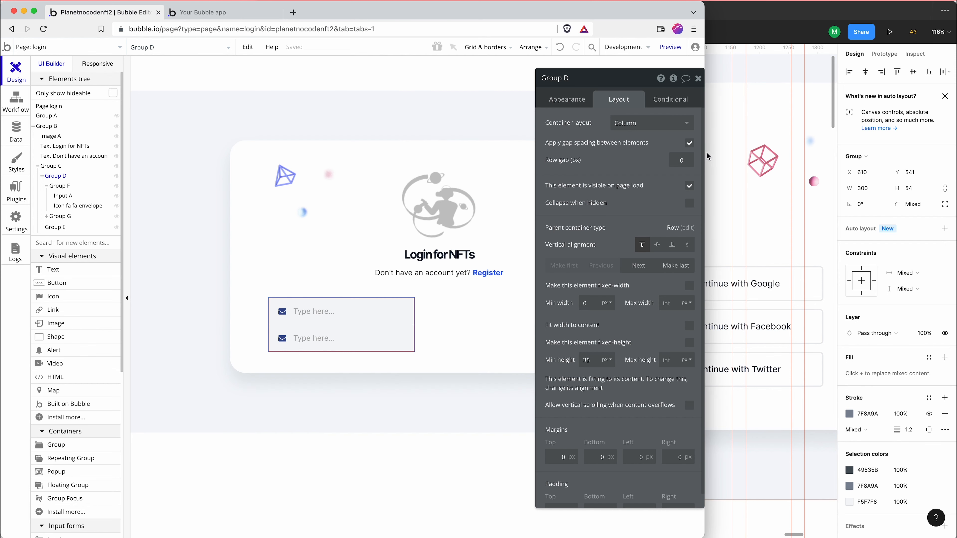
pyautogui.write('10')
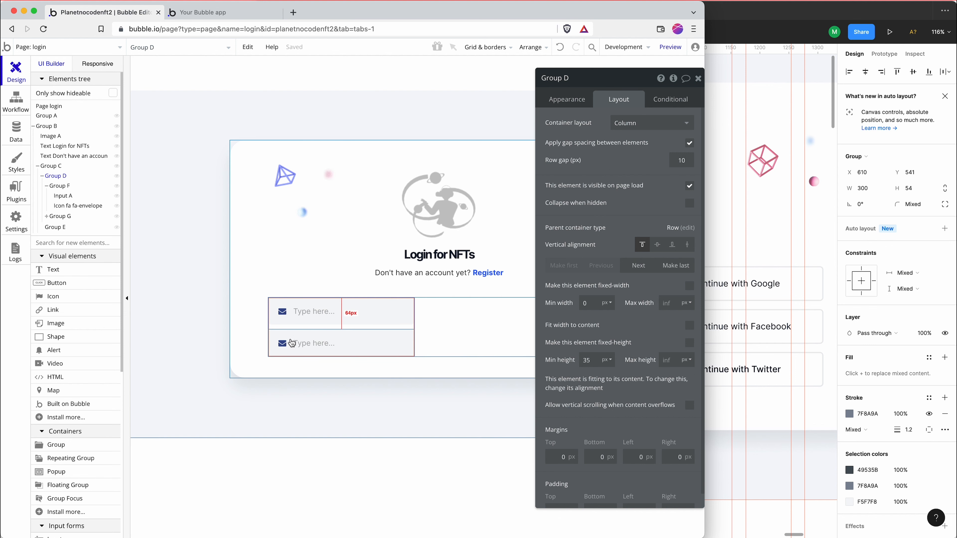
# Check the password box in Figma and change the second field's envelope in Bubble to the closed lock icon, searching for "lock"
pyautogui.click(287, 348)
pyautogui.press('super+Tab')
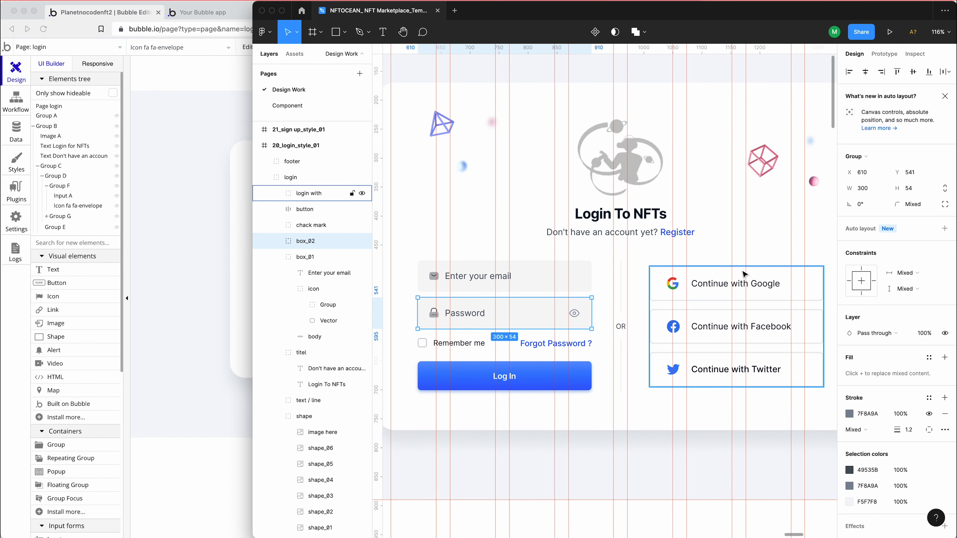
pyautogui.click(231, 309)
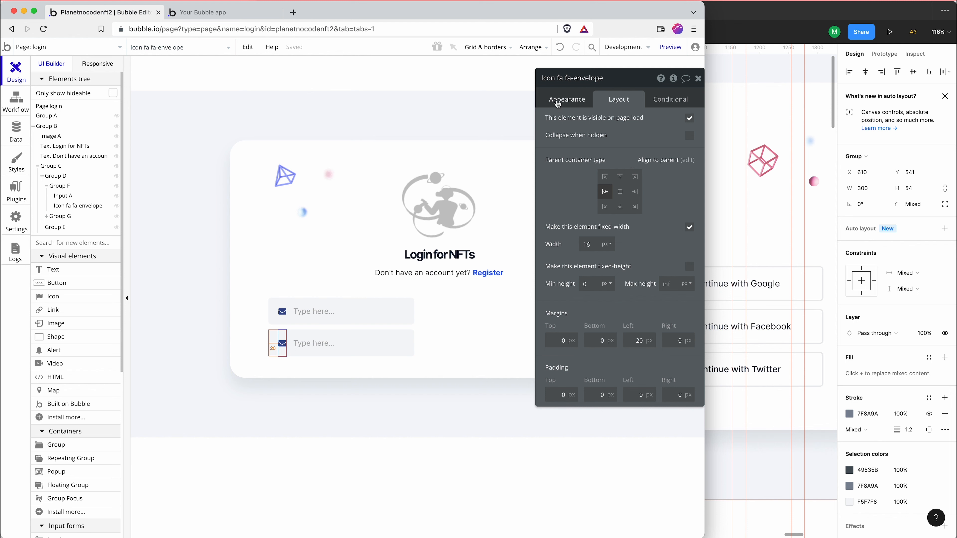
pyautogui.click(566, 100)
pyautogui.click(658, 129)
pyautogui.write('lock')
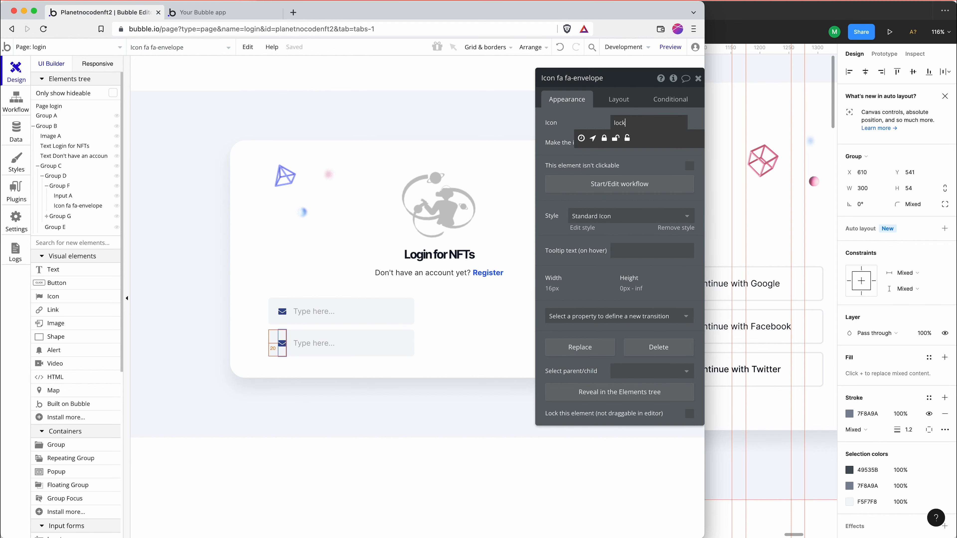
pyautogui.click(594, 137)
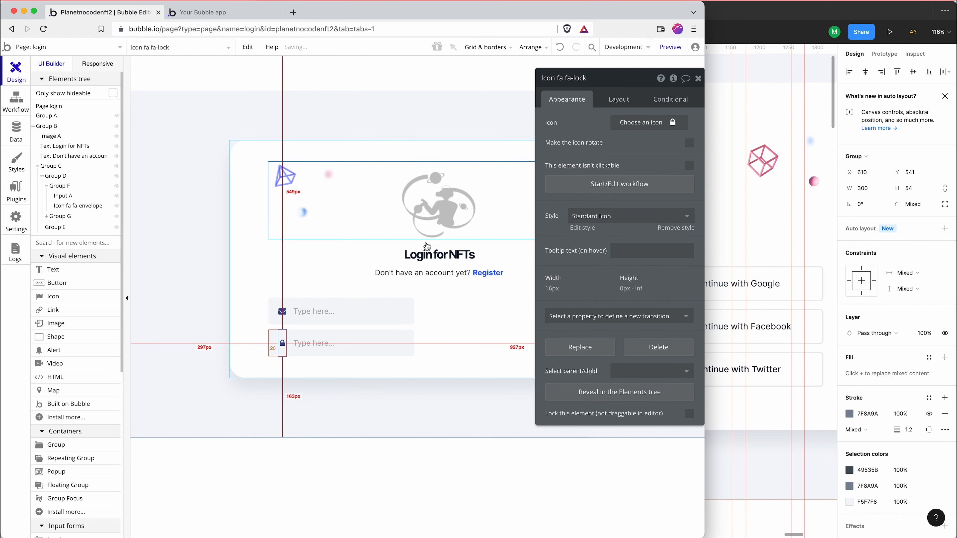
# Set the first input's content format to Email and its placeholder to "Email address"
pyautogui.click(362, 312)
pyautogui.click(634, 181)
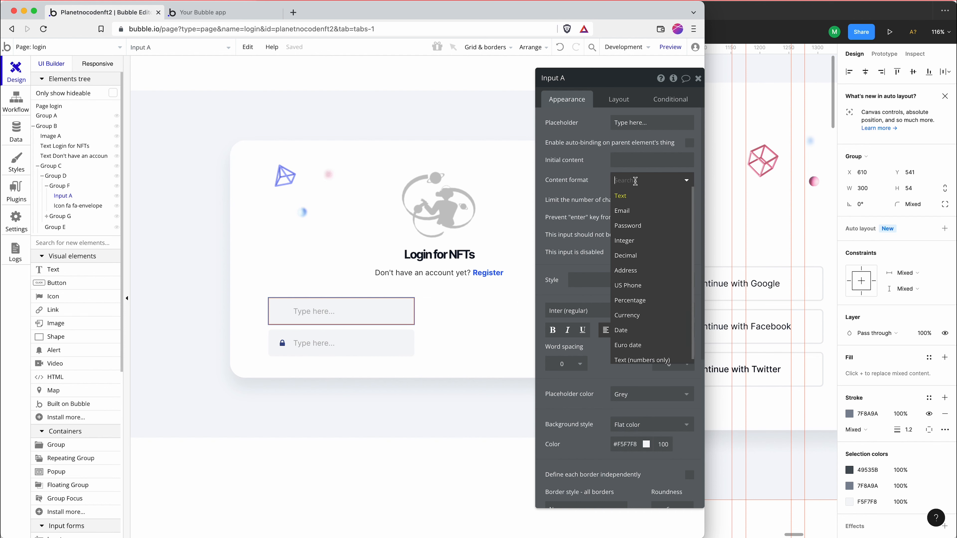
pyautogui.click(641, 214)
pyautogui.click(646, 124)
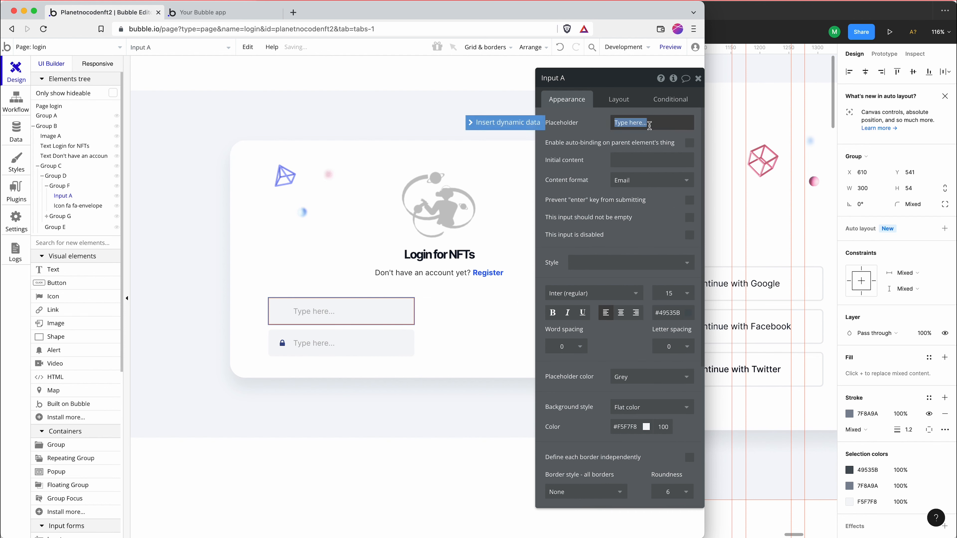
pyautogui.write('Email address')
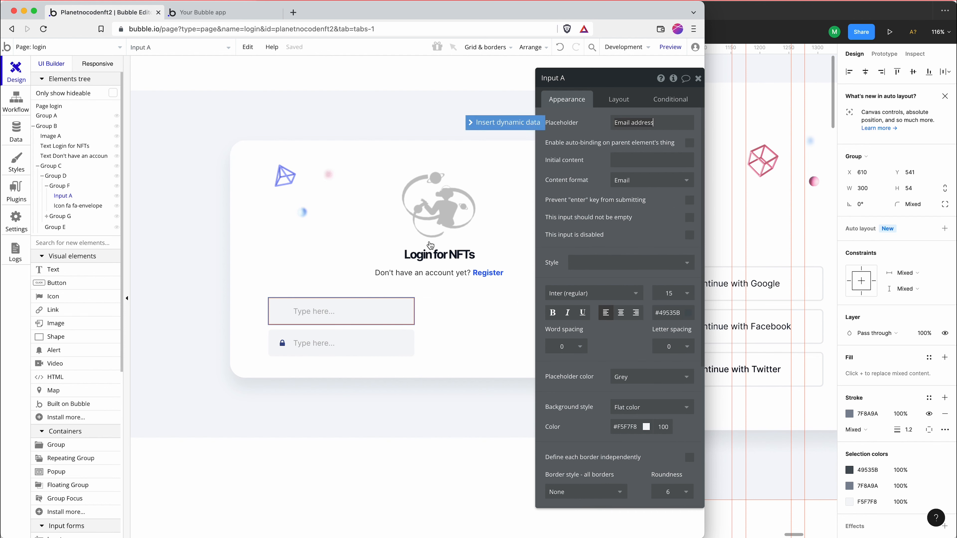
# Set the second input's placeholder to "Password" and its content format to Password
pyautogui.click(341, 342)
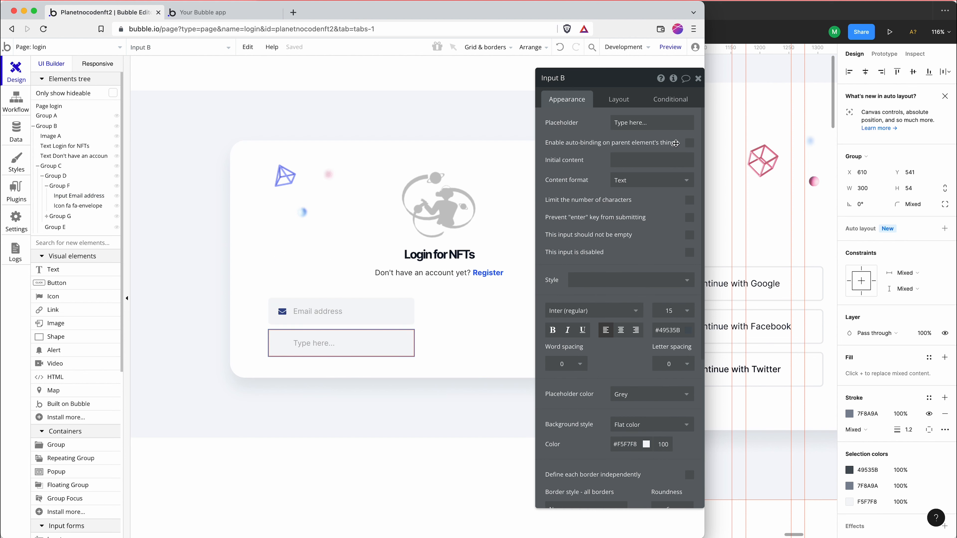
pyautogui.click(628, 128)
pyautogui.write('Password')
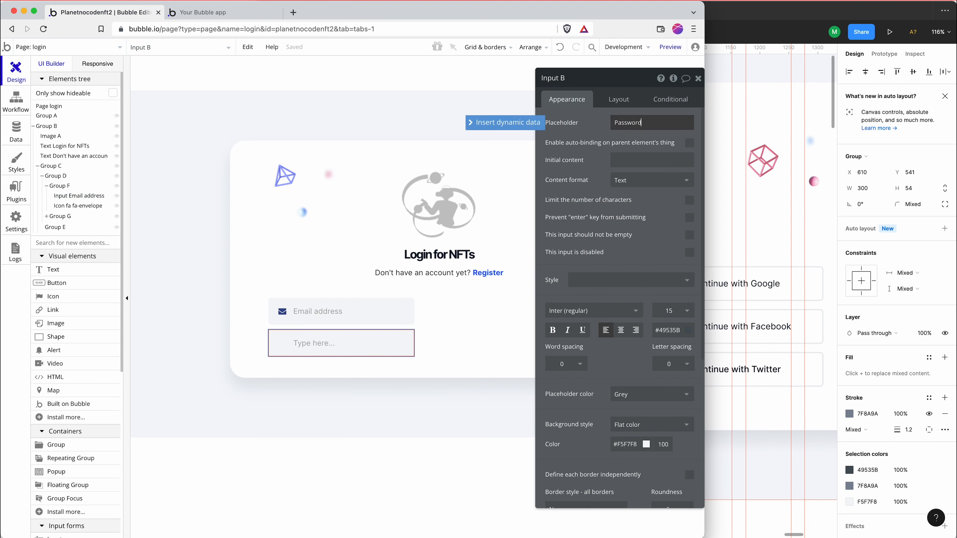
pyautogui.click(663, 181)
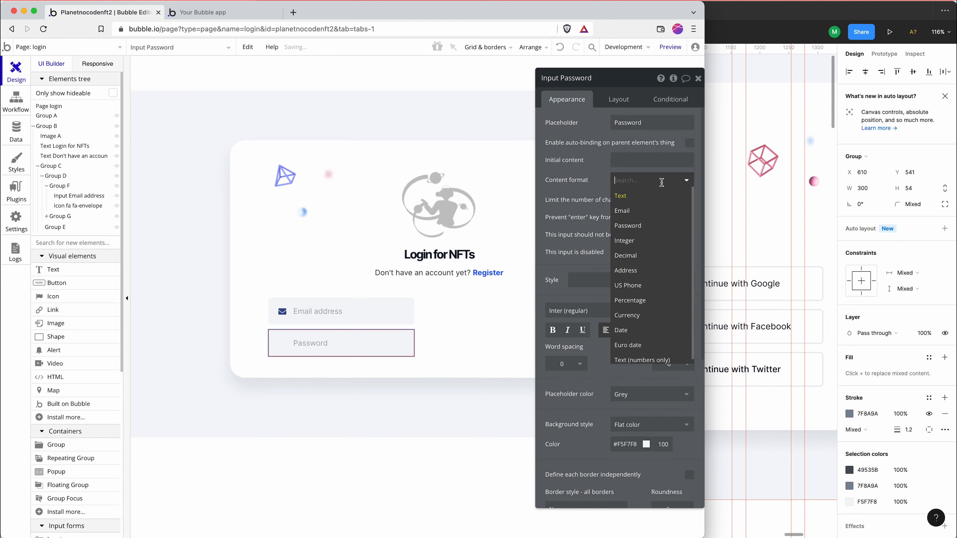
pyautogui.click(642, 225)
pyautogui.click(351, 244)
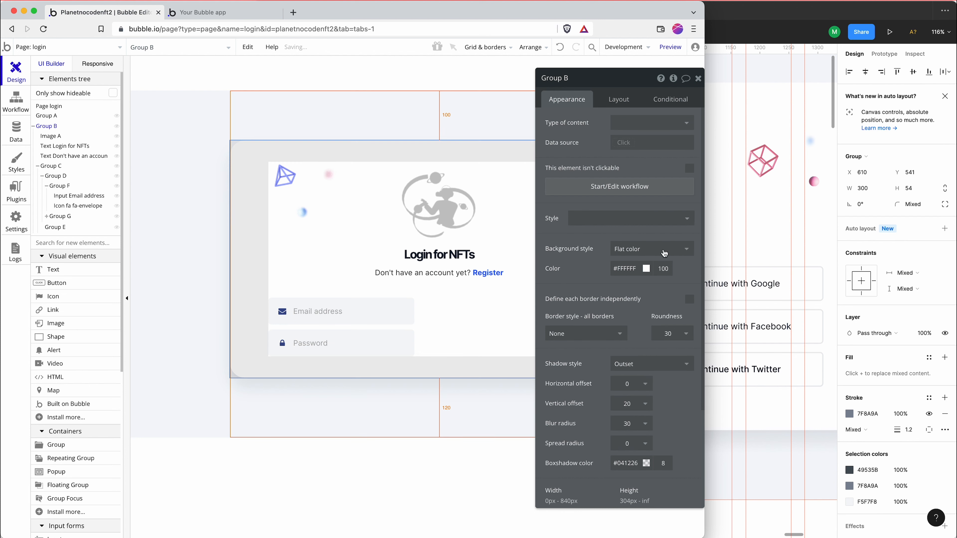
# Check the row under the password box in Figma, and draw a group about 138 by 9 px in Bubble's Group D, ordered last
pyautogui.click(775, 251)
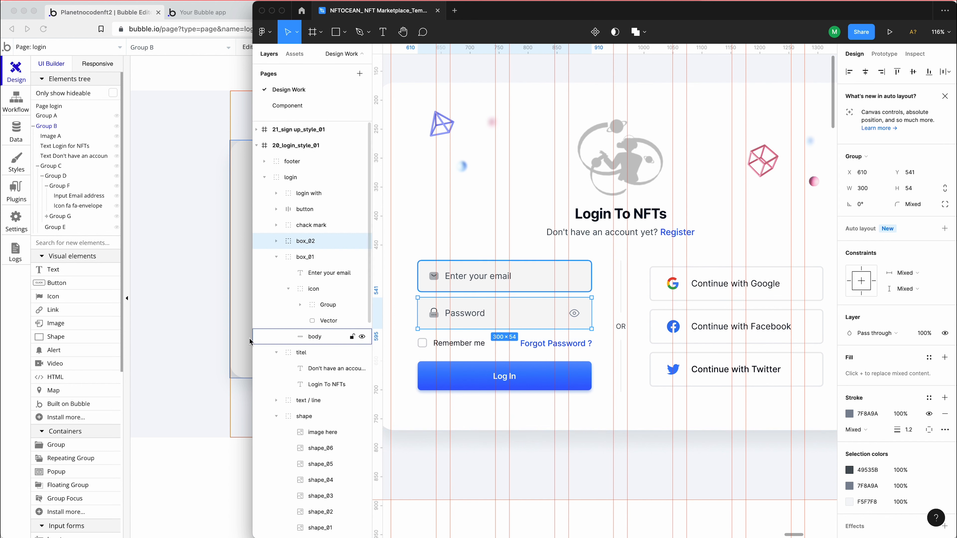
pyautogui.click(210, 337)
pyautogui.click(361, 342)
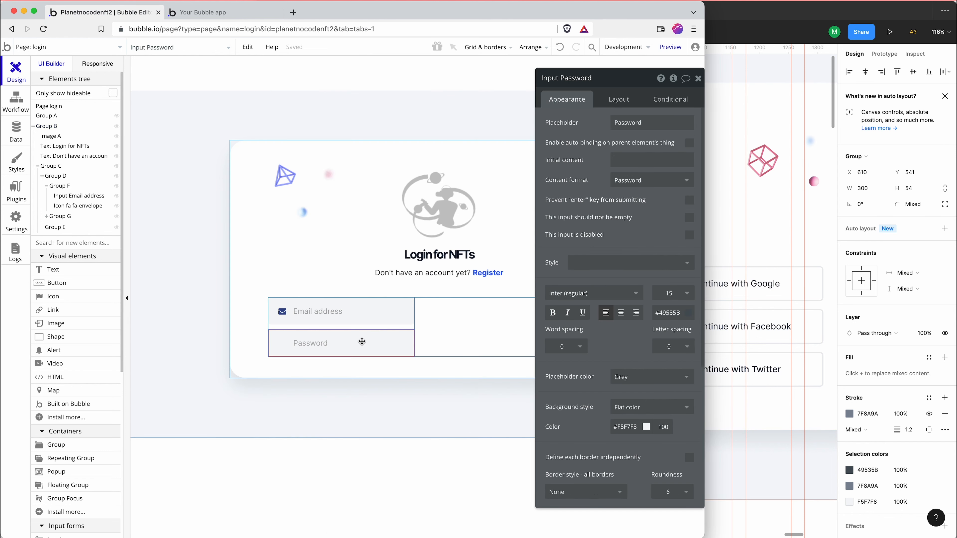
pyautogui.click(362, 327)
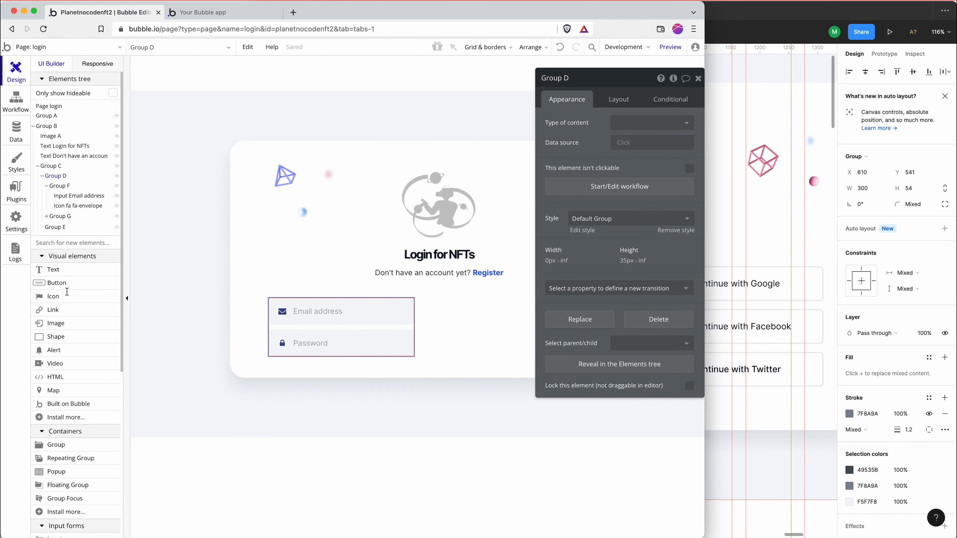
pyautogui.click(94, 445)
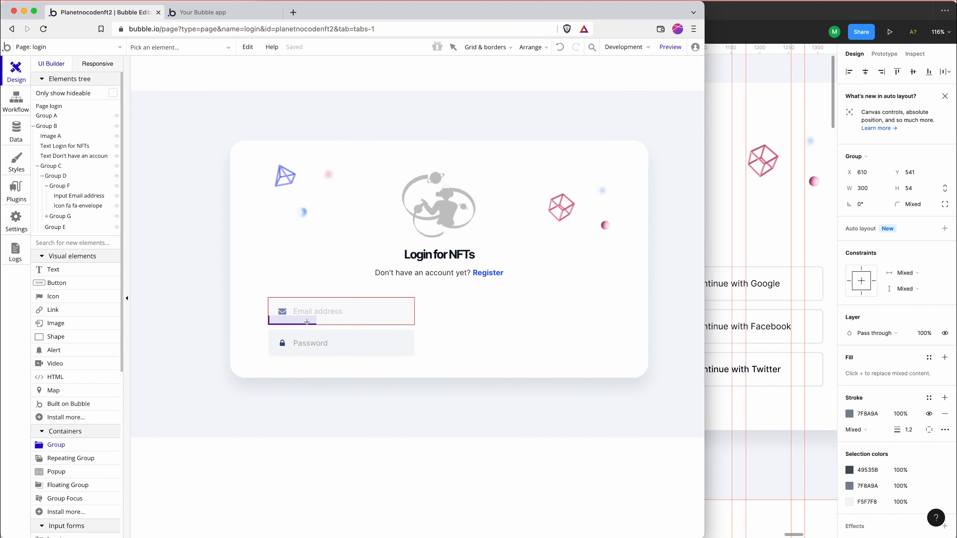
pyautogui.moveTo(305, 325); pyautogui.dragTo(377, 334)
pyautogui.click(619, 99)
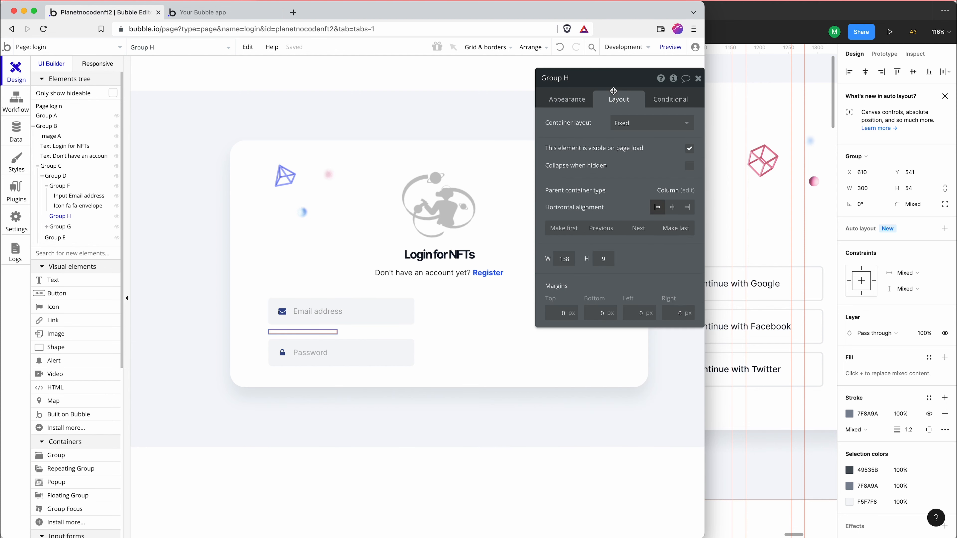
pyautogui.click(663, 230)
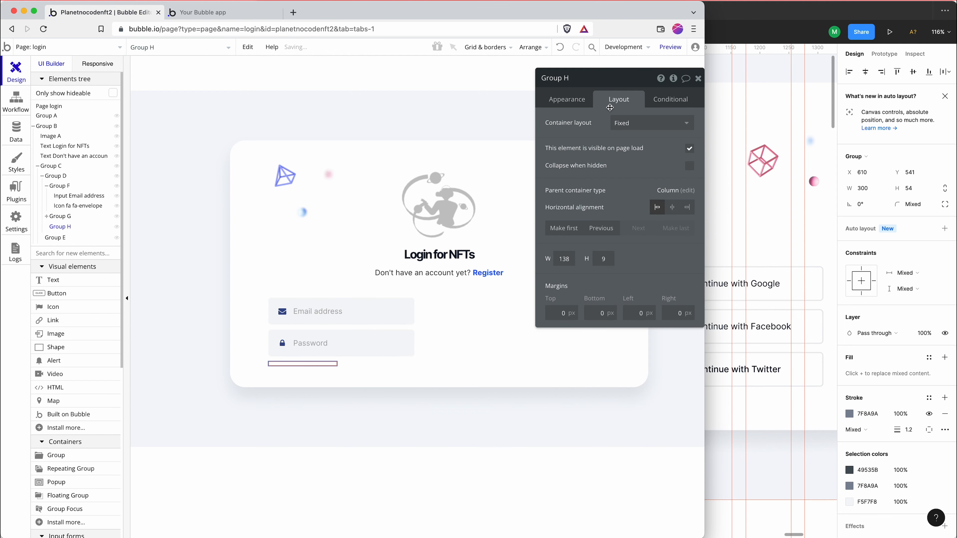
# Give Group H a Row container layout with a width of 100% and a minimum height of 30 px
pyautogui.click(645, 123)
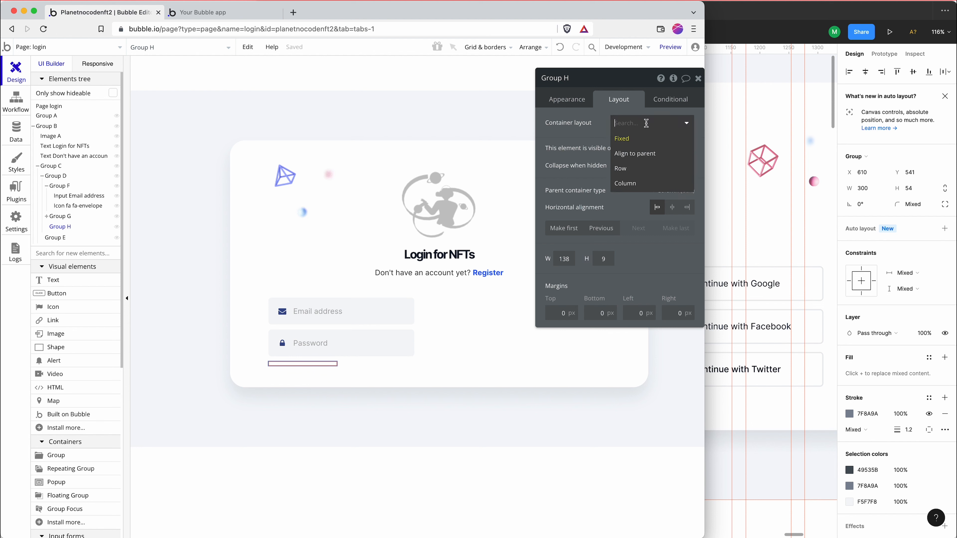
pyautogui.click(644, 170)
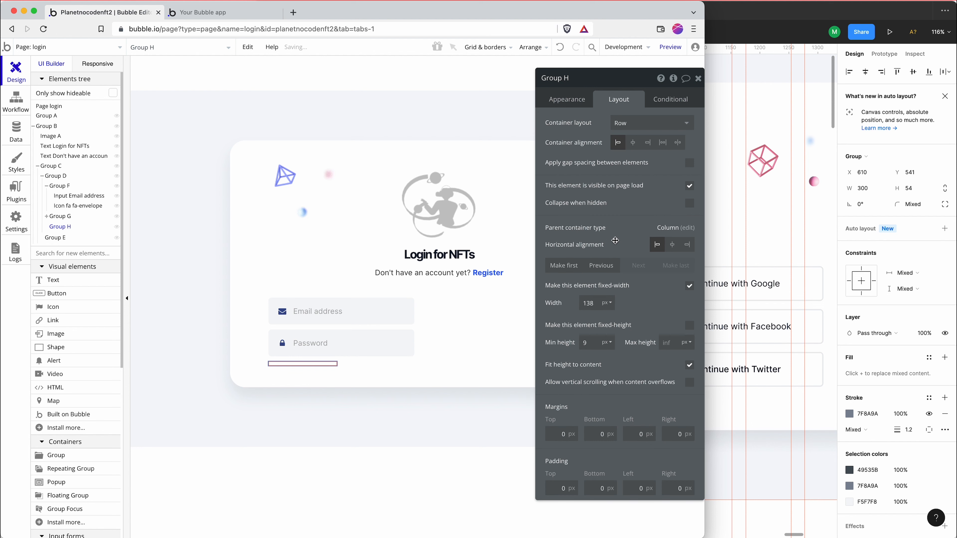
pyautogui.click(607, 305)
pyautogui.click(608, 334)
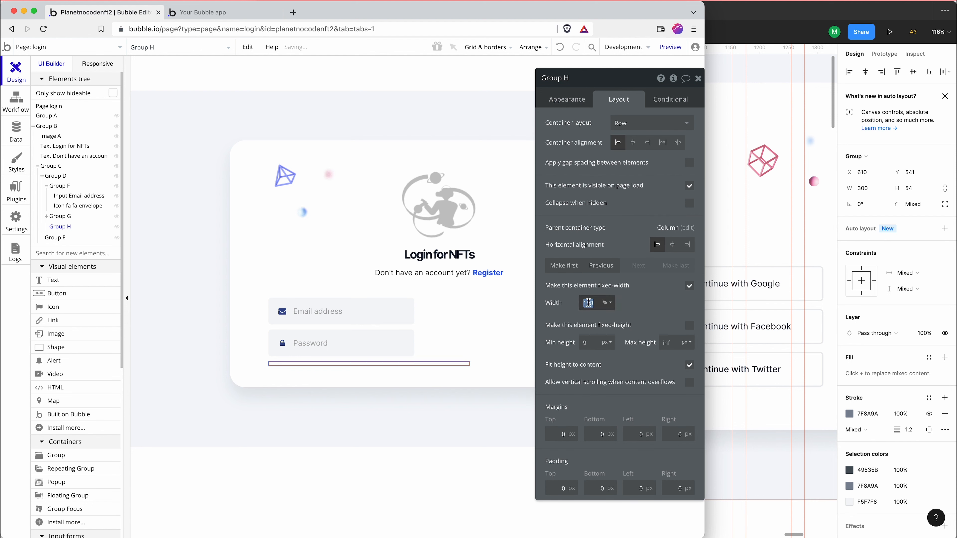
pyautogui.write('100')
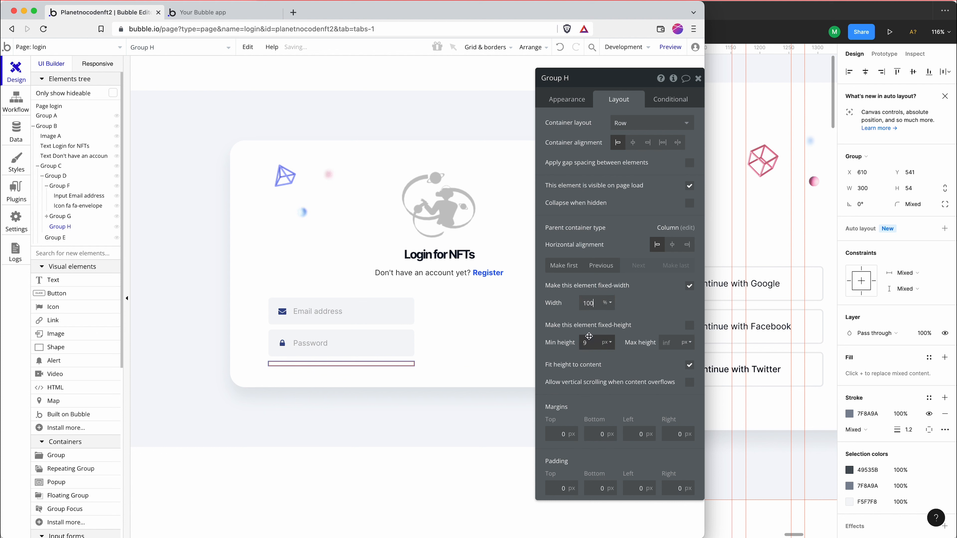
pyautogui.write('30')
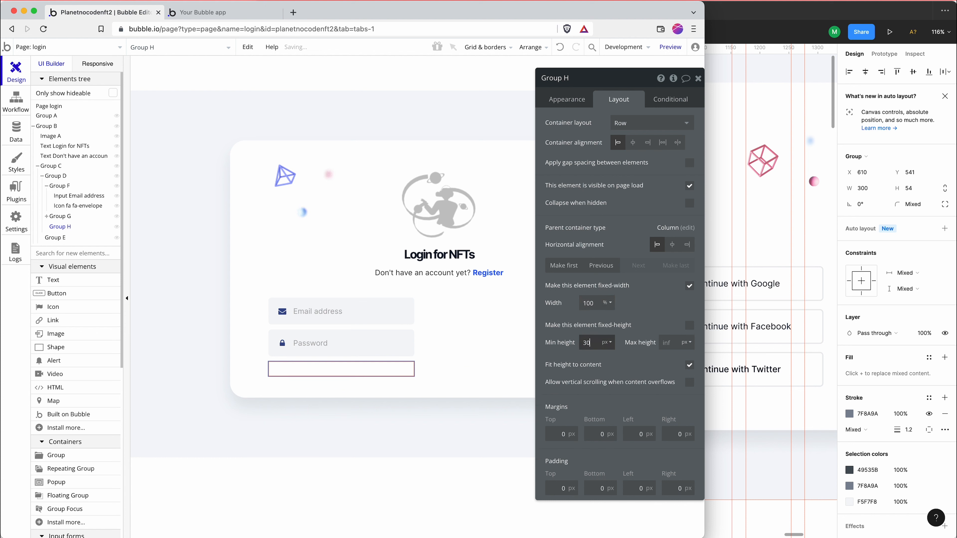
# Search the elements for "check" and place a checkbox about 173 by 16 px inside Group H
pyautogui.click(71, 253)
pyautogui.write('check')
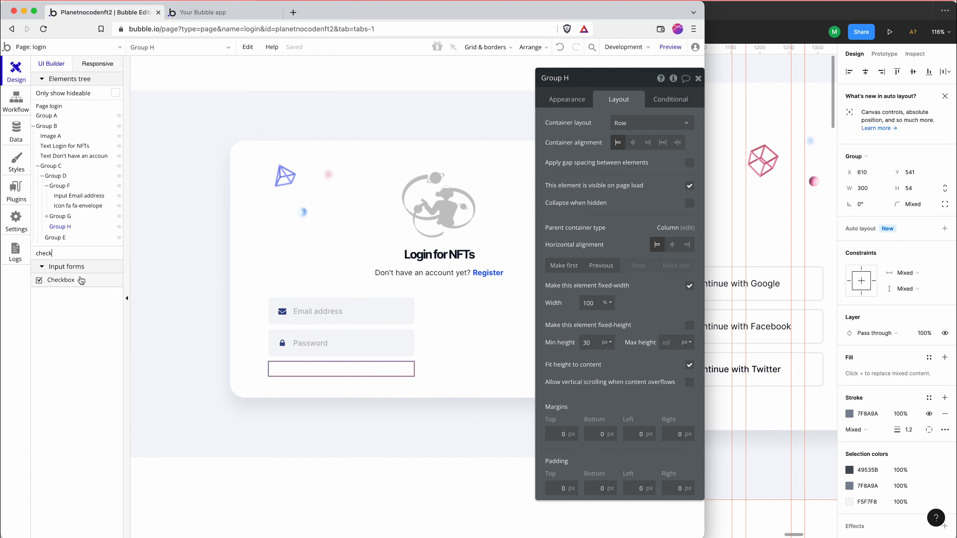
pyautogui.click(61, 280)
pyautogui.moveTo(291, 365); pyautogui.dragTo(377, 376)
# Check the checkbox wording in Figma, and label the new checkbox in Bubble "Remember me"
pyautogui.click(754, 222)
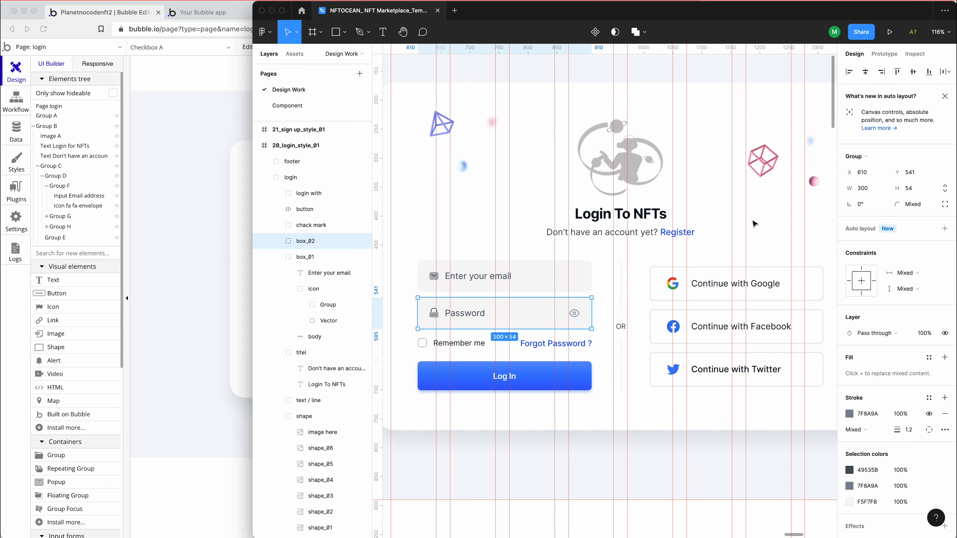
pyautogui.click(192, 290)
pyautogui.click(642, 120)
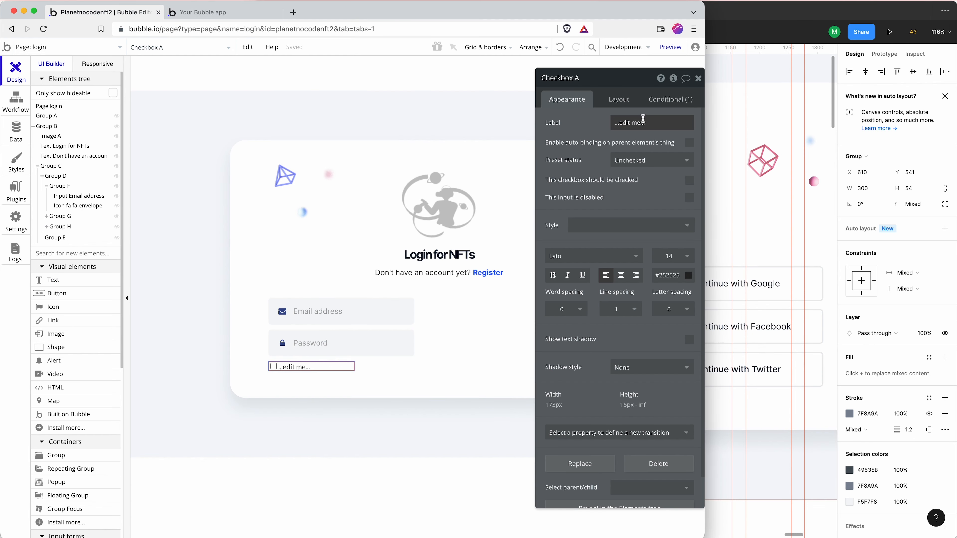
pyautogui.write('remember')
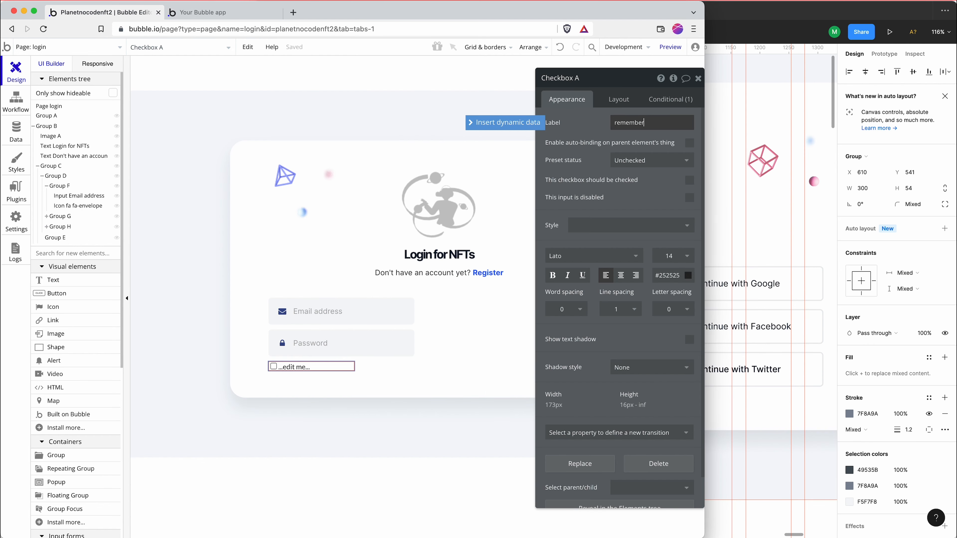
pyautogui.press('super+a')
pyautogui.write('Rem')
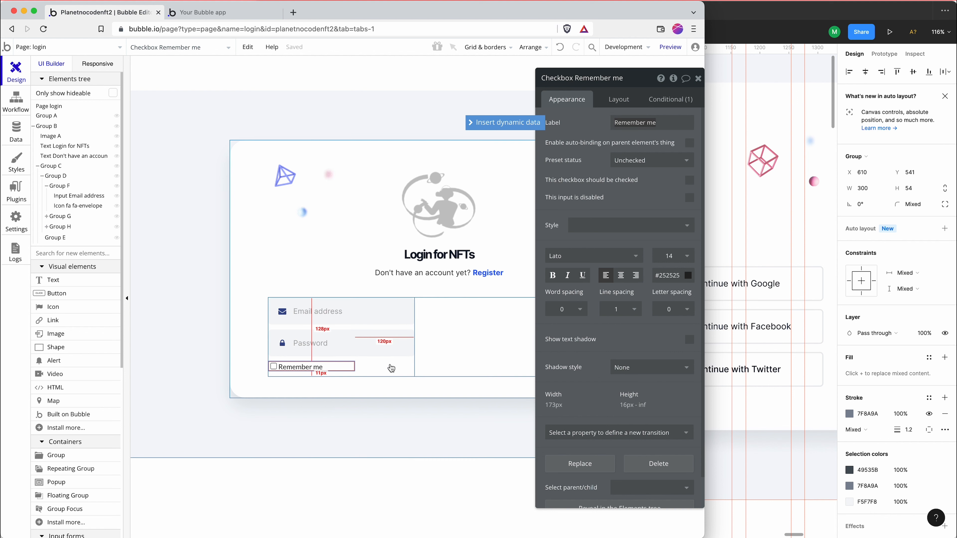
# Turn off the Remember me checkbox's fixed width, fit its width to content, and set its minimum height to 0 px
pyautogui.click(614, 99)
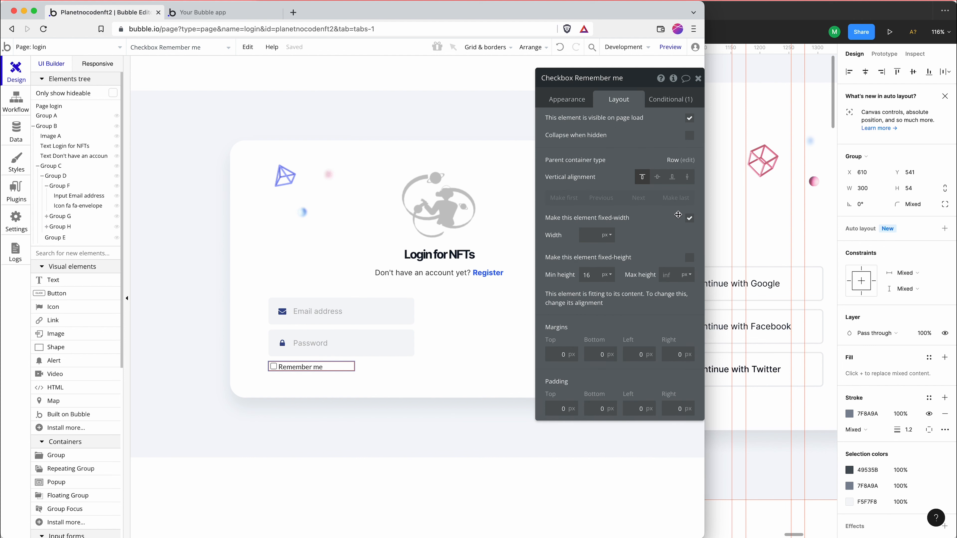
pyautogui.click(689, 217)
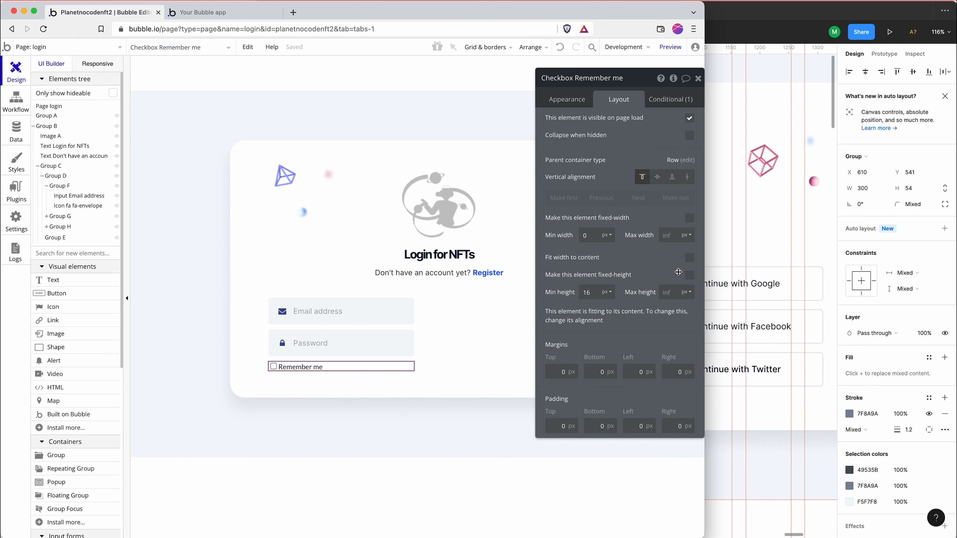
pyautogui.click(689, 258)
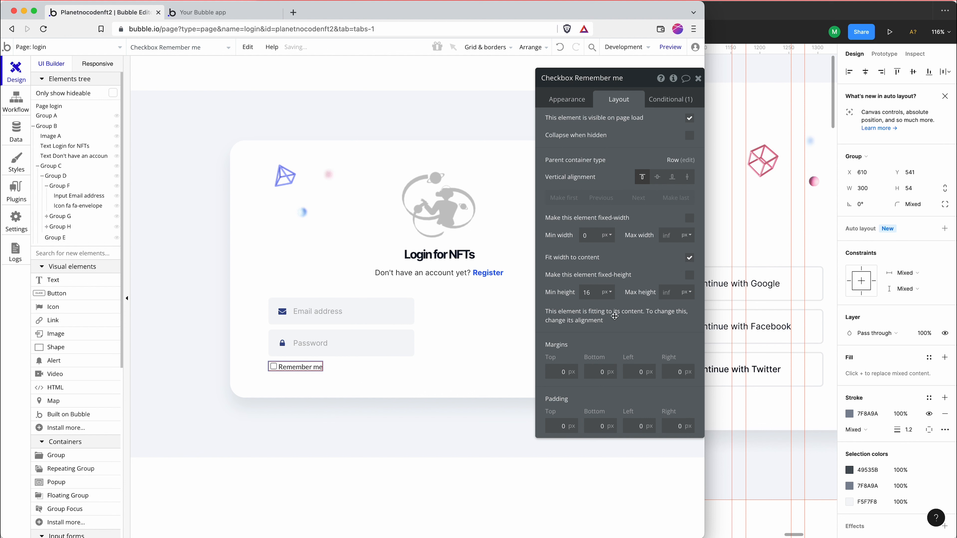
# Search the elements for "link" and place a link about 98 by 11 px beside the checkbox in Group H
pyautogui.click(331, 375)
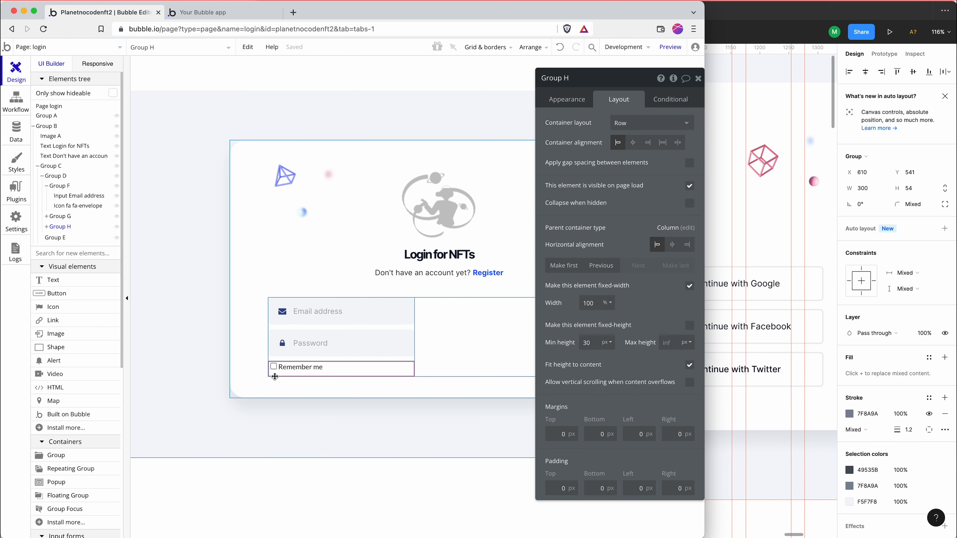
pyautogui.click(84, 249)
pyautogui.write('link')
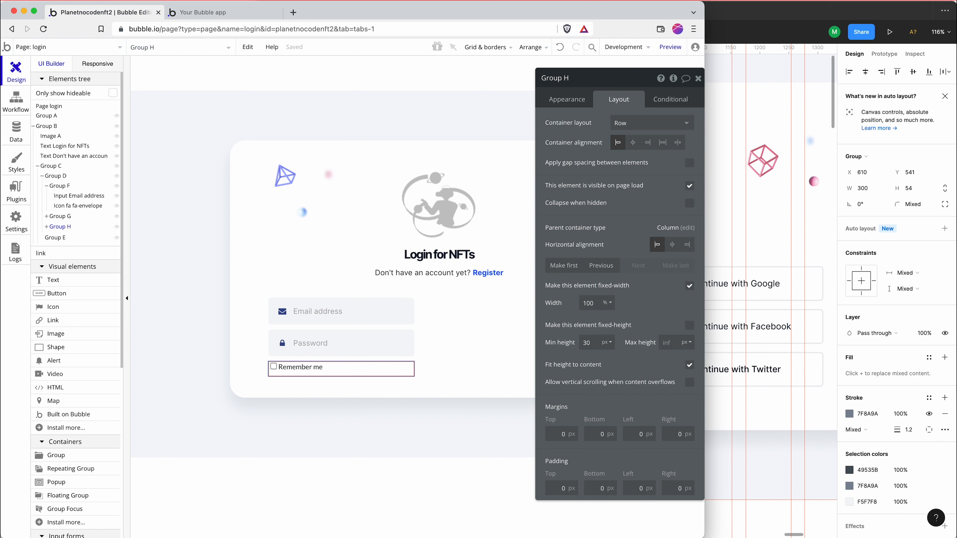
pyautogui.click(81, 281)
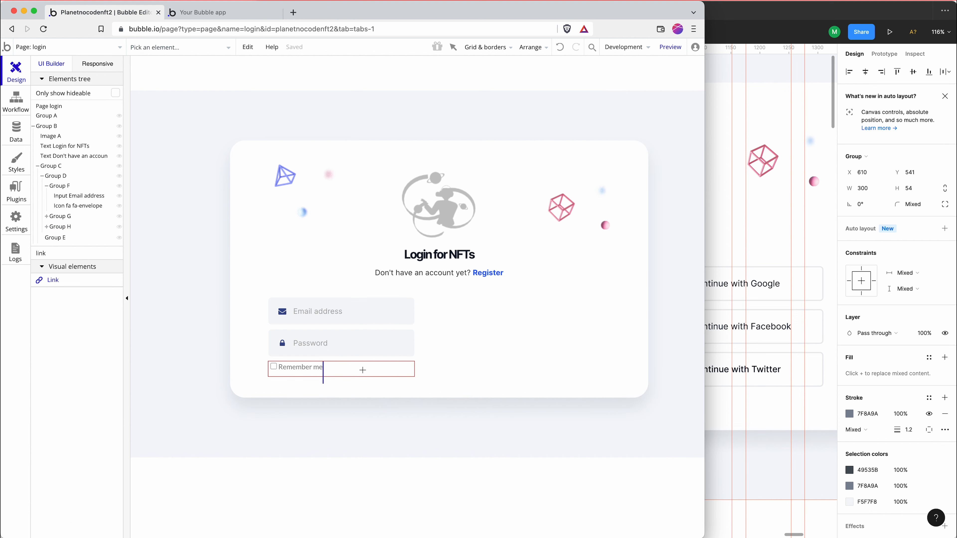
pyautogui.moveTo(362, 370); pyautogui.dragTo(413, 377)
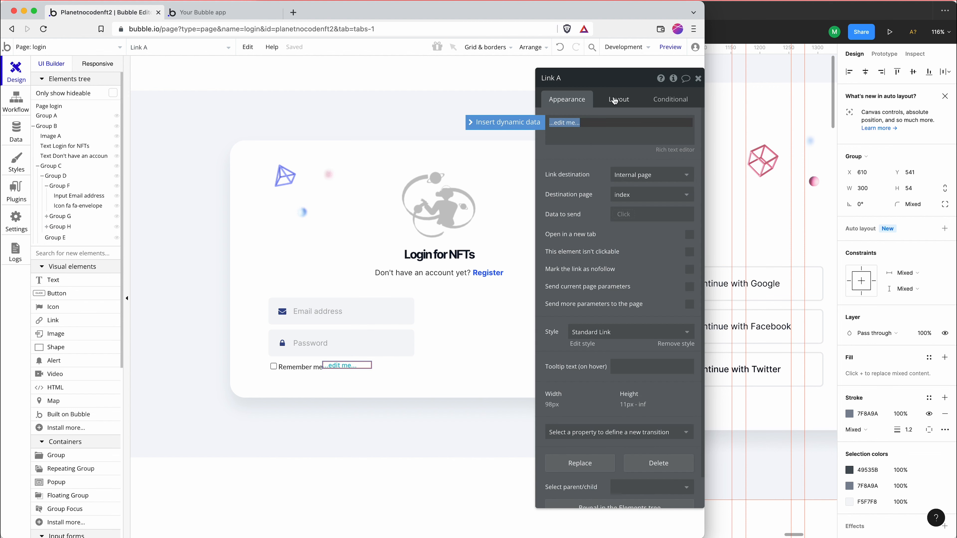
# Set Group H's container alignment to space between so the checkbox and link sit at opposite ends
pyautogui.click(375, 372)
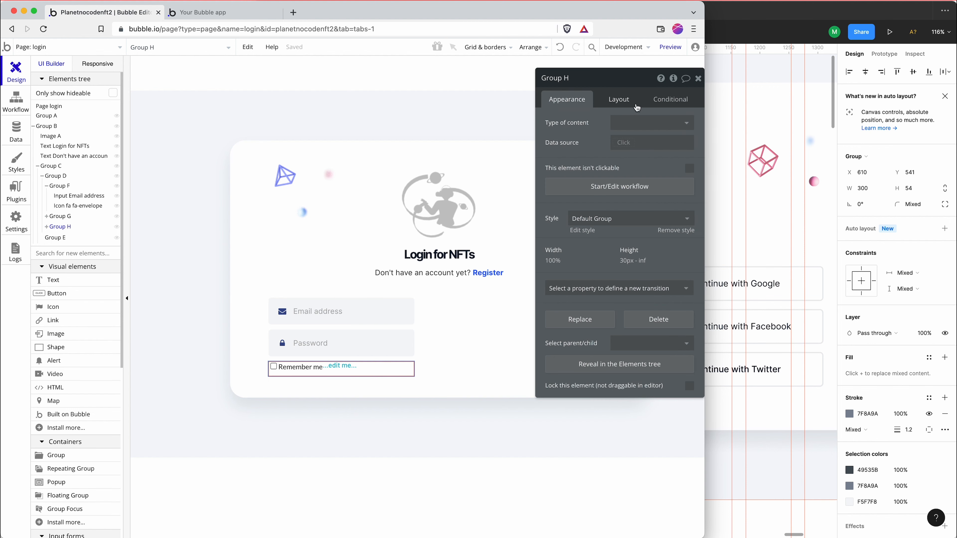
pyautogui.click(620, 99)
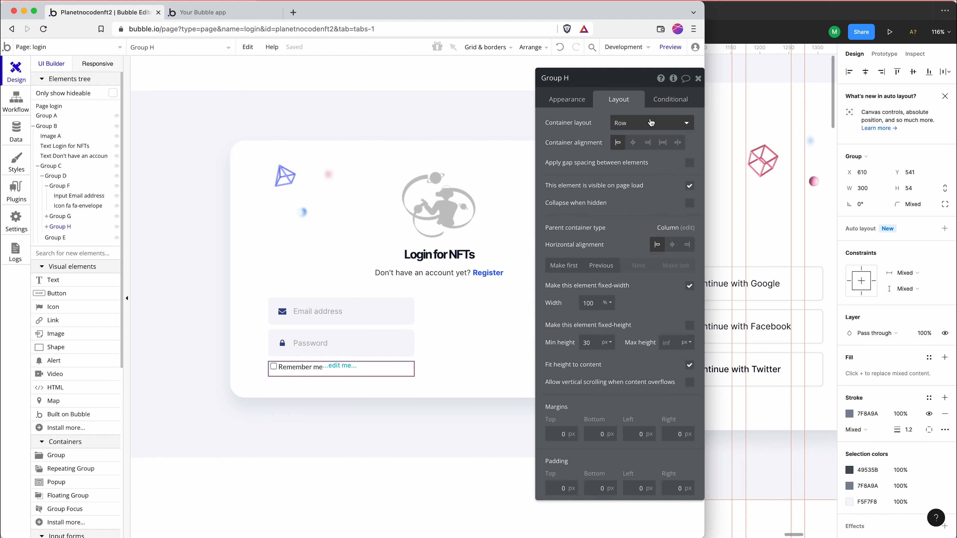
pyautogui.click(677, 143)
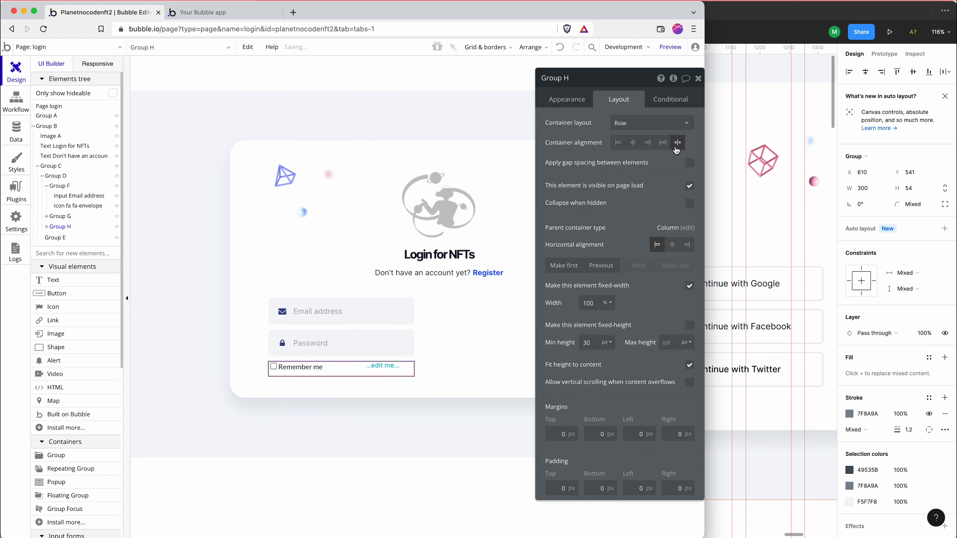
# Check the link wording in Figma, and set the new link's text in Bubble to "Forgot password?"
pyautogui.click(383, 366)
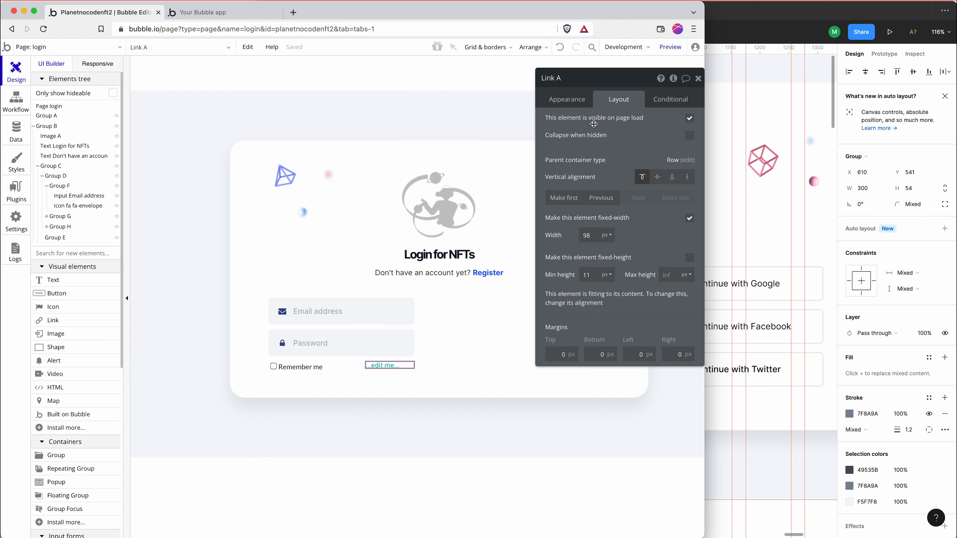
pyautogui.click(580, 102)
pyautogui.click(737, 202)
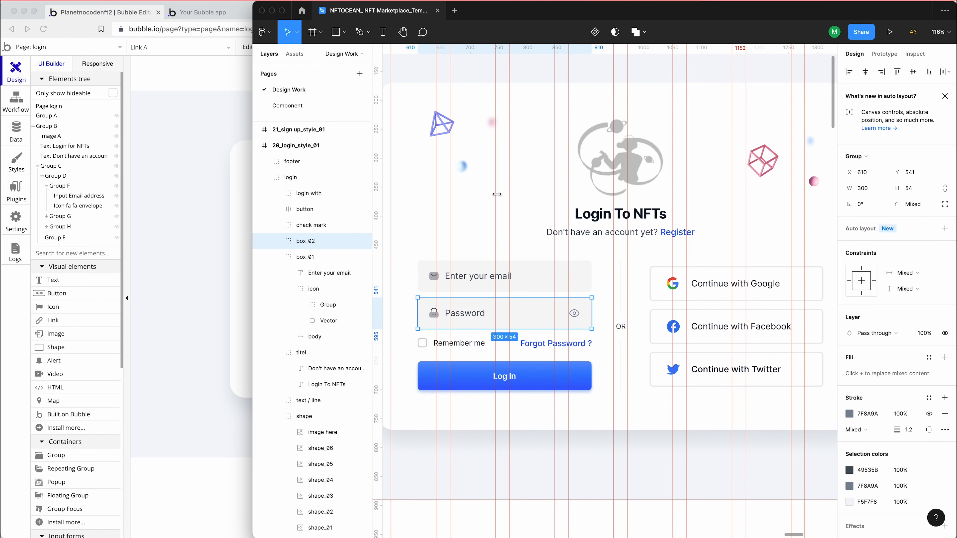
pyautogui.click(191, 205)
pyautogui.click(624, 132)
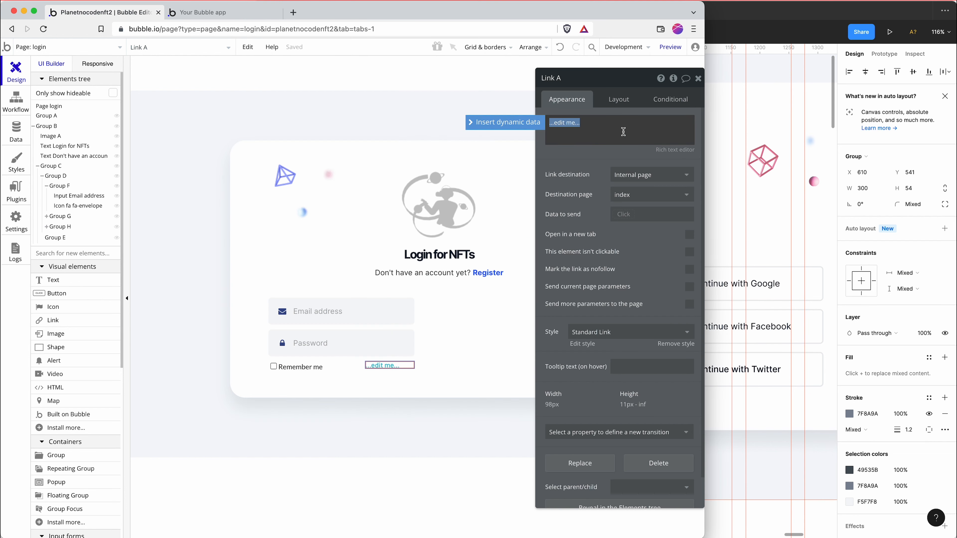
pyautogui.write('F')
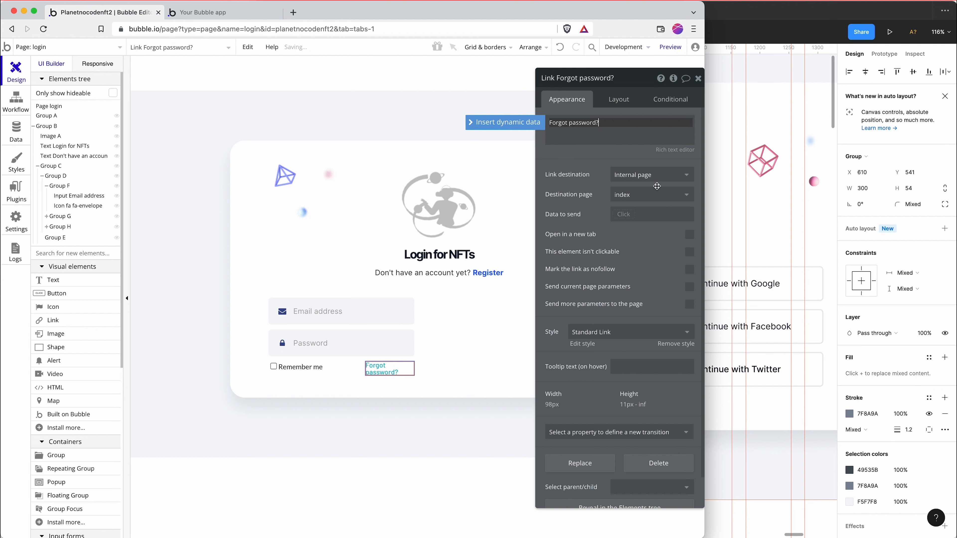
# Check the link's available destination pages and view the reset_pw page, then return to the login page
pyautogui.click(658, 194)
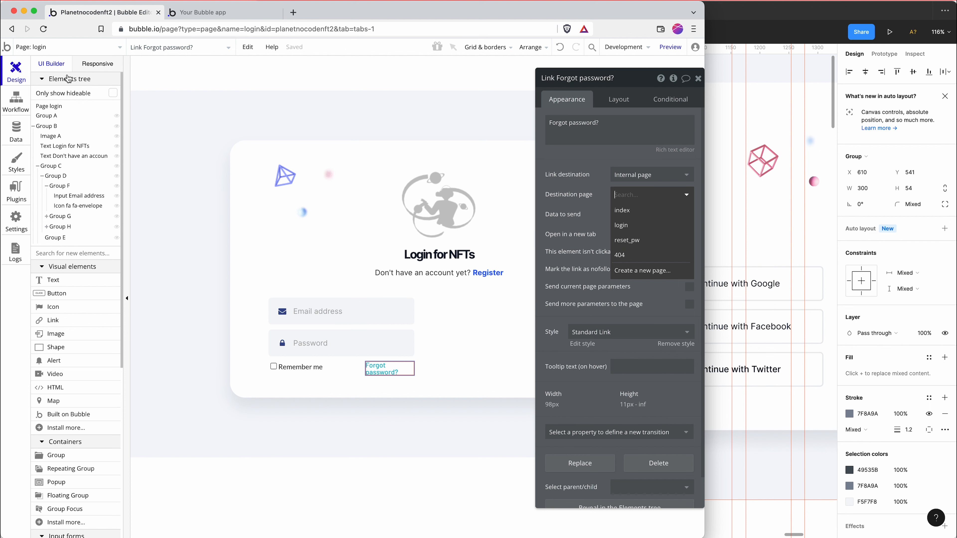
pyautogui.click(66, 52)
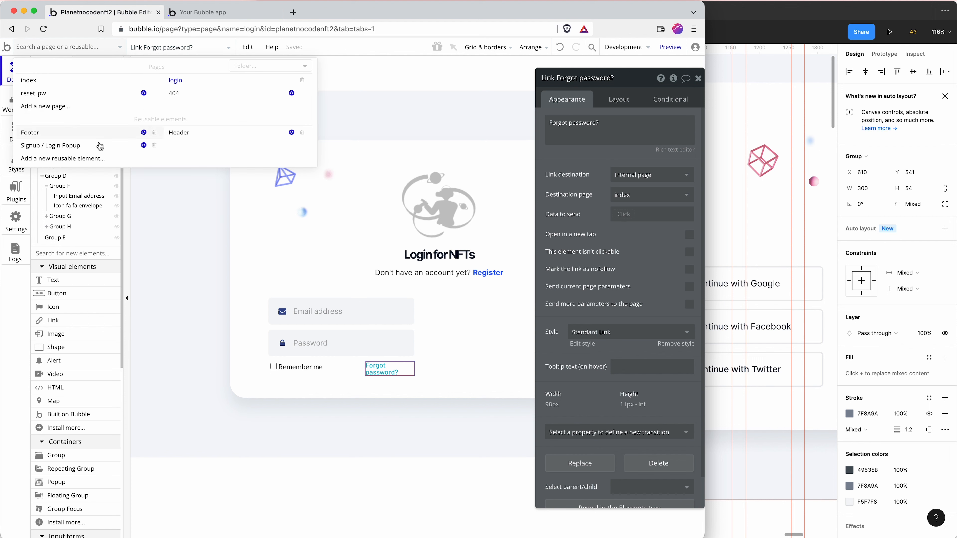
pyautogui.click(81, 93)
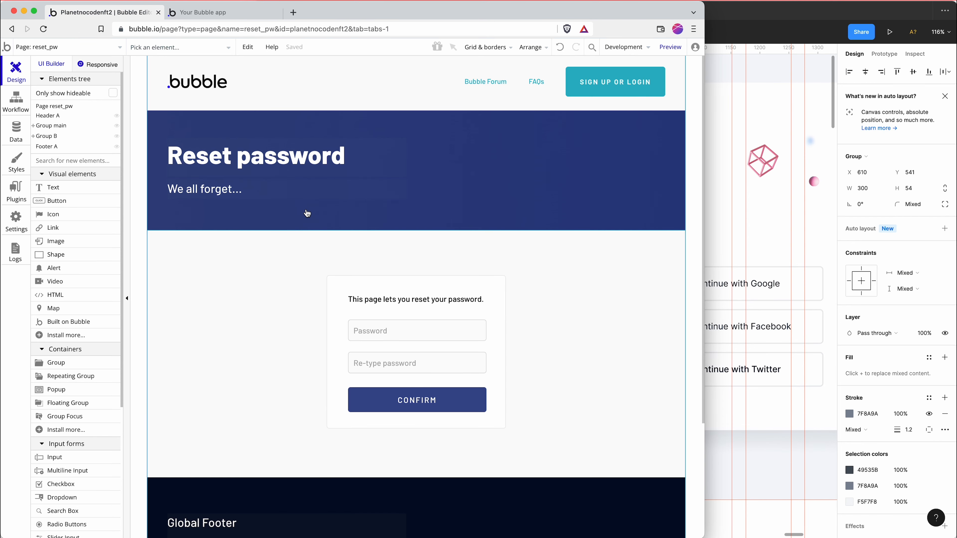
pyautogui.click(86, 46)
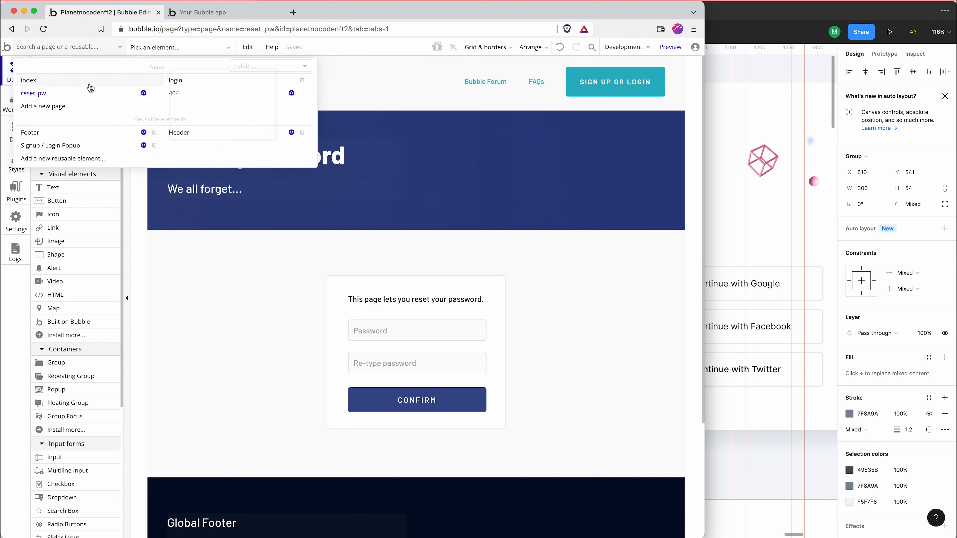
pyautogui.moveTo(90, 88)
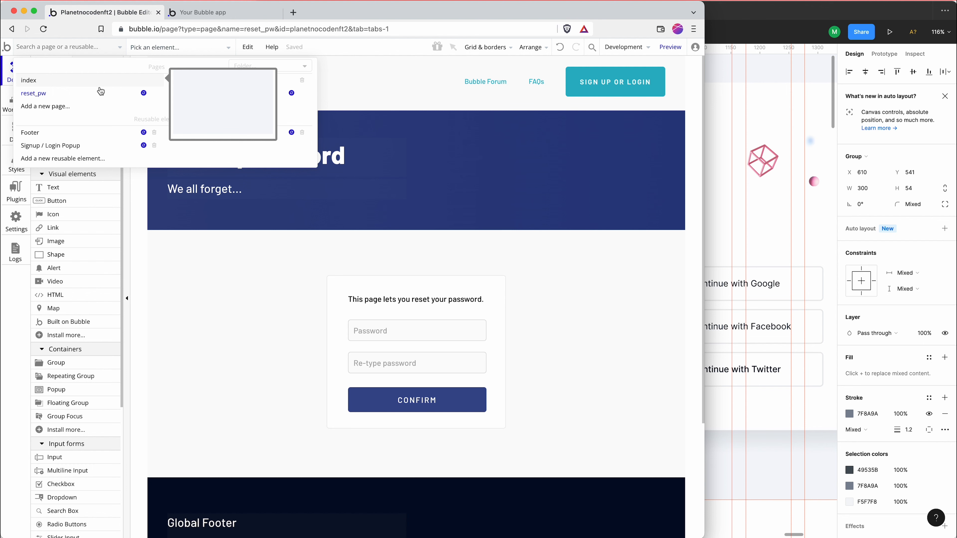
pyautogui.click(192, 86)
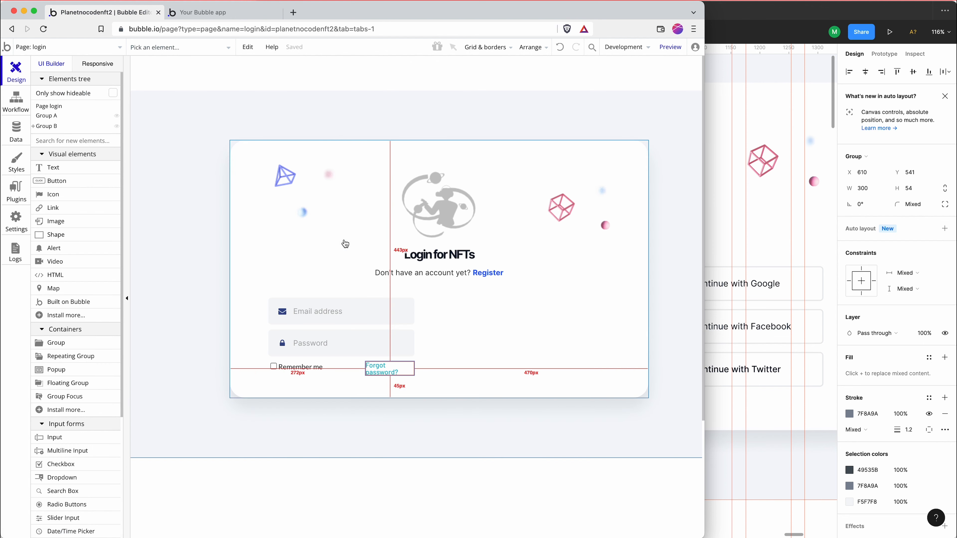
# Replace the Forgot password? link with a text element about 102 by 15 px reading "Forgotten password?"
pyautogui.doubleClick(387, 365)
pyautogui.press('Delete')
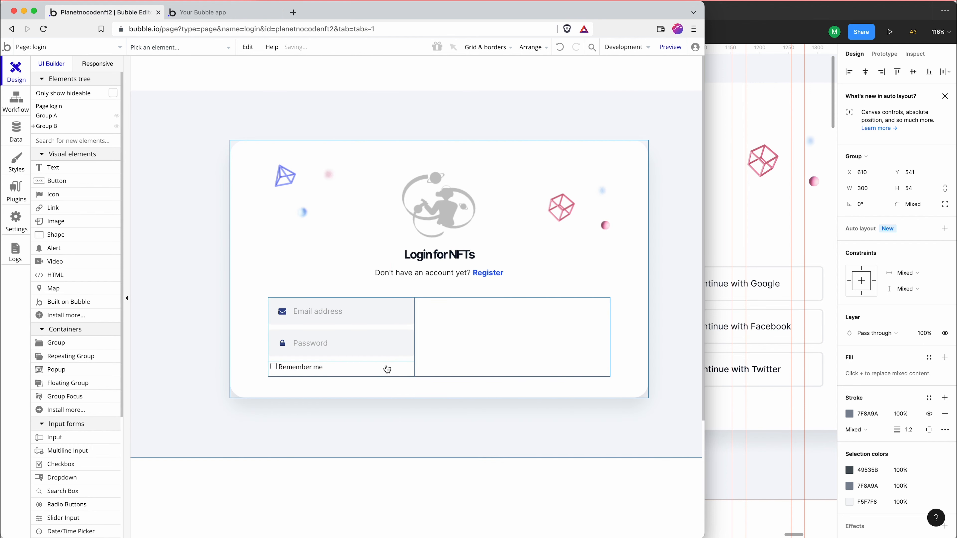
pyautogui.click(86, 172)
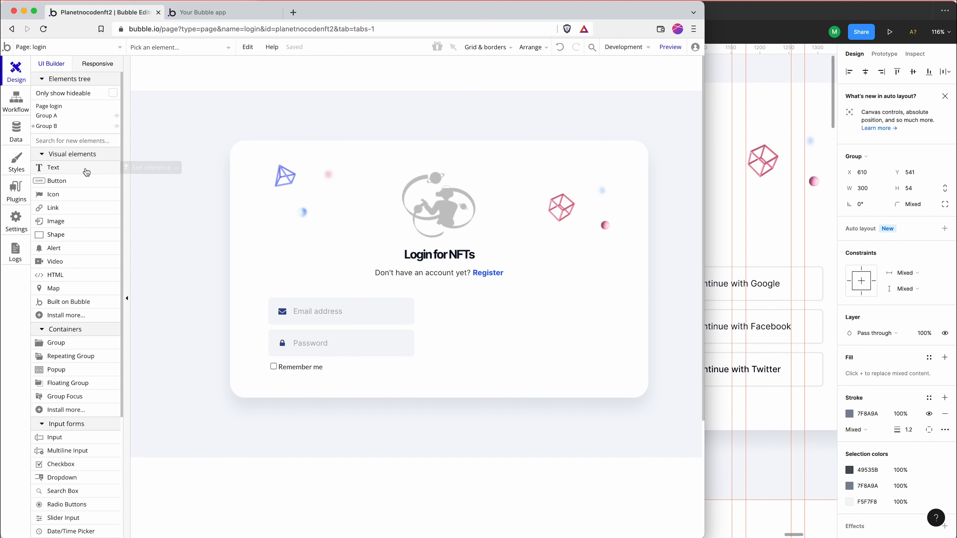
pyautogui.moveTo(346, 366)
pyautogui.mouseDown()
pyautogui.moveTo(424, 375)
pyautogui.moveTo(398, 378)
pyautogui.mouseUp()
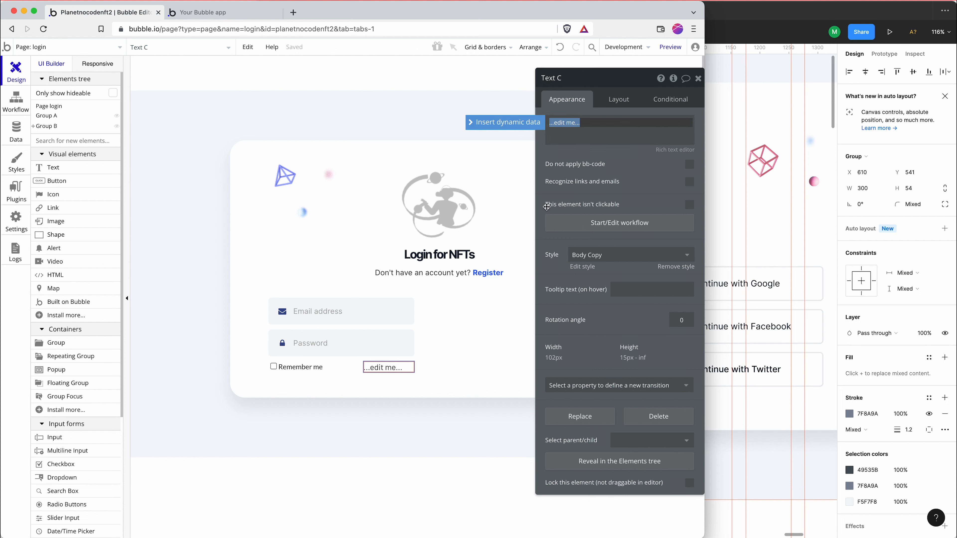
pyautogui.write('Forgotten password?')
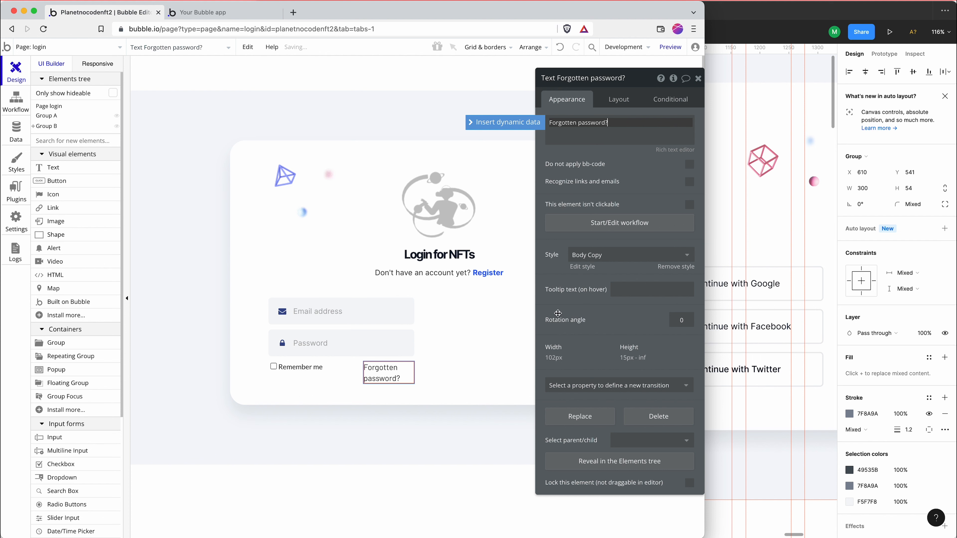
# Turn off the Forgotten password? text's fixed width and fit its width to the content
pyautogui.click(619, 100)
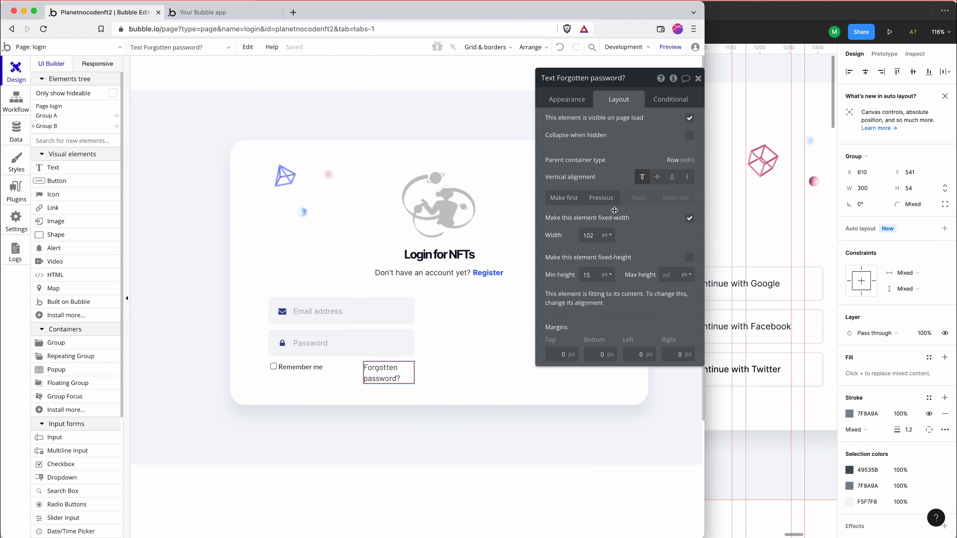
pyautogui.click(690, 219)
pyautogui.click(689, 258)
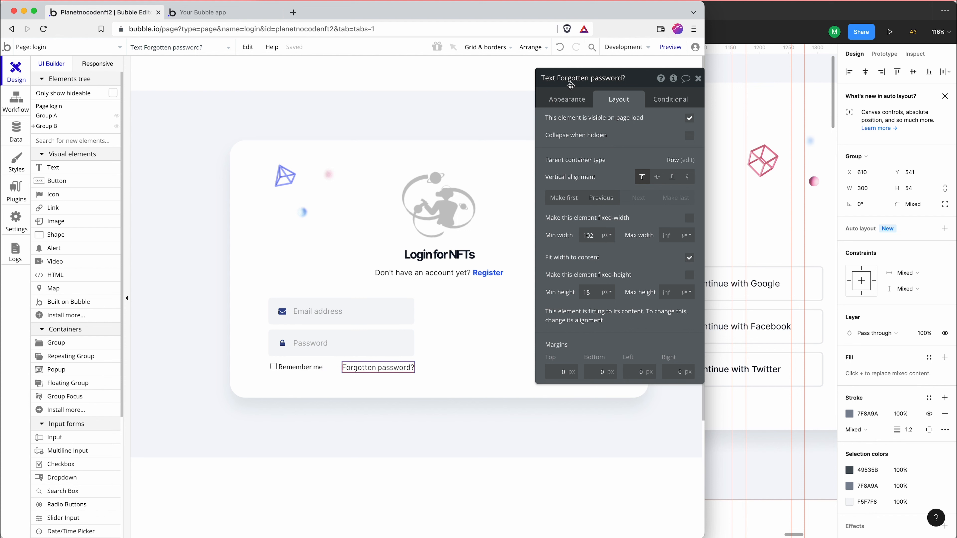
# Remove the Forgotten password? text's style, and copy the fill colour 0057FF of the Forgot Password text in Figma
pyautogui.click(570, 107)
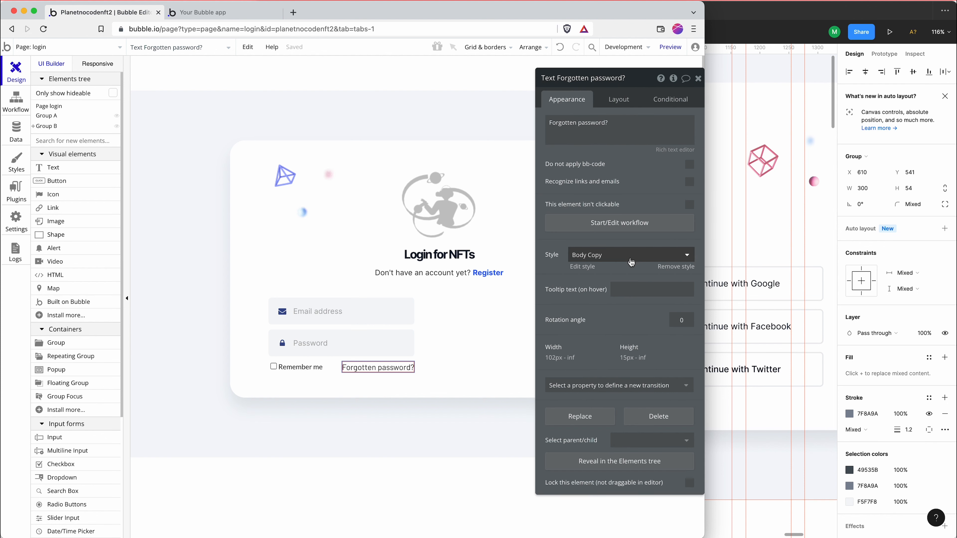
pyautogui.click(647, 275)
pyautogui.click(647, 275)
pyautogui.click(708, 258)
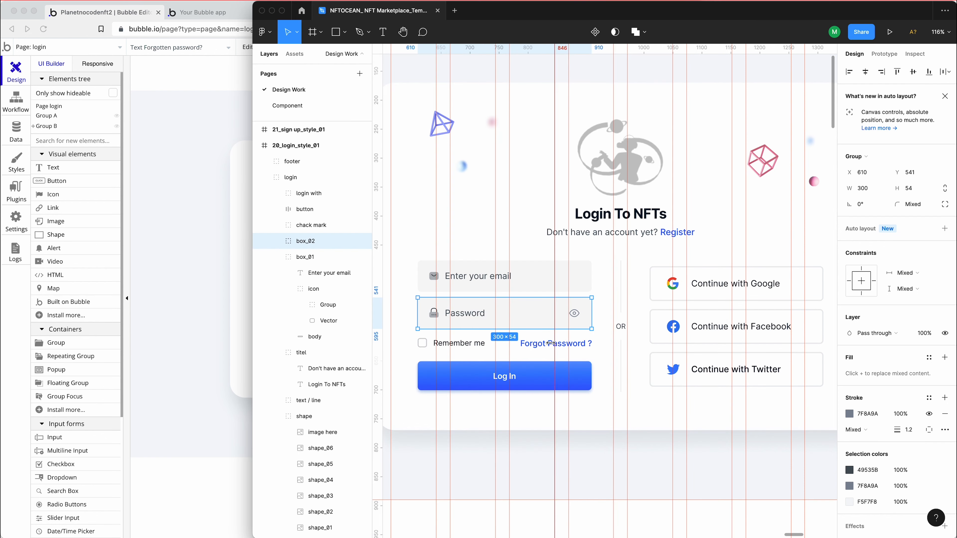
pyautogui.click(550, 344)
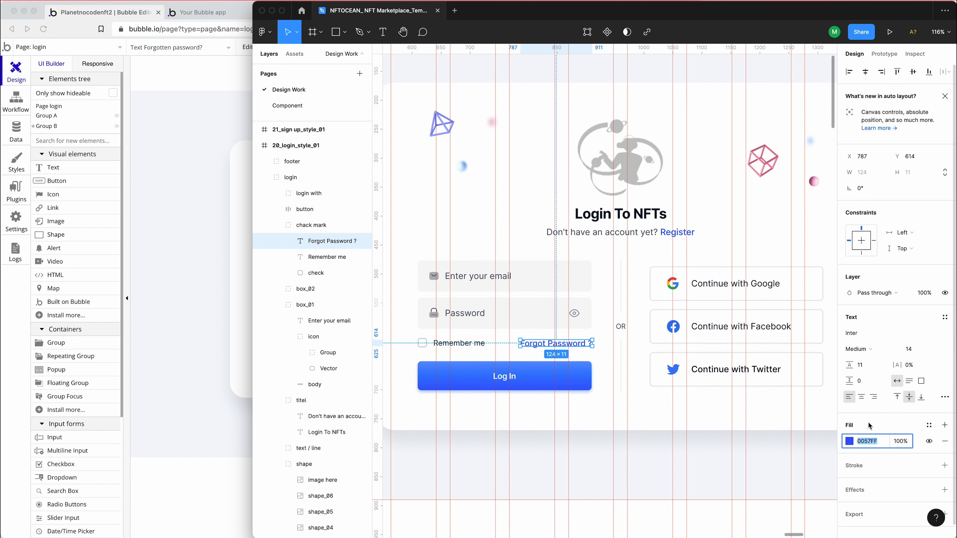
pyautogui.press('super+Tab')
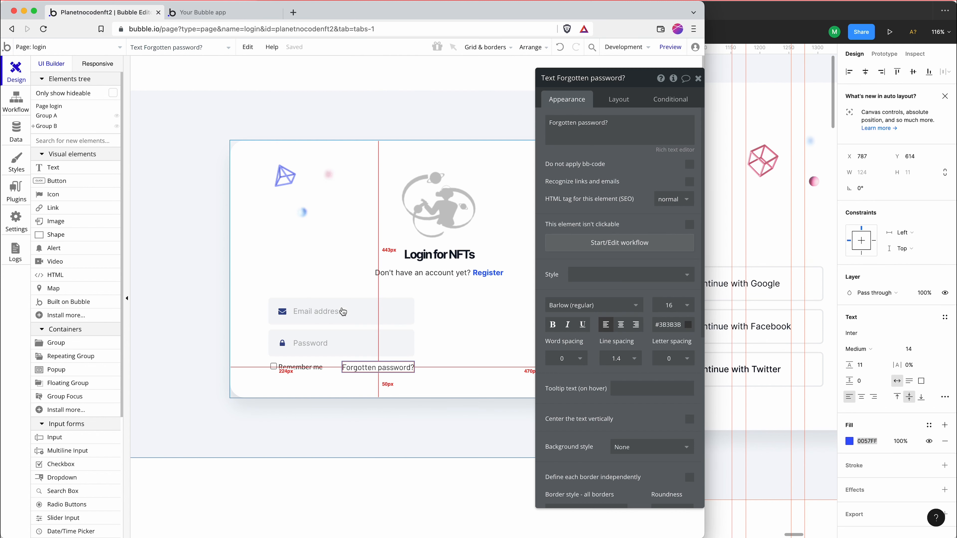
# Format the Forgotten password? text in Bubble with font Inter (500), size 14 and colour #0057FF
pyautogui.click(605, 310)
pyautogui.write('inter')
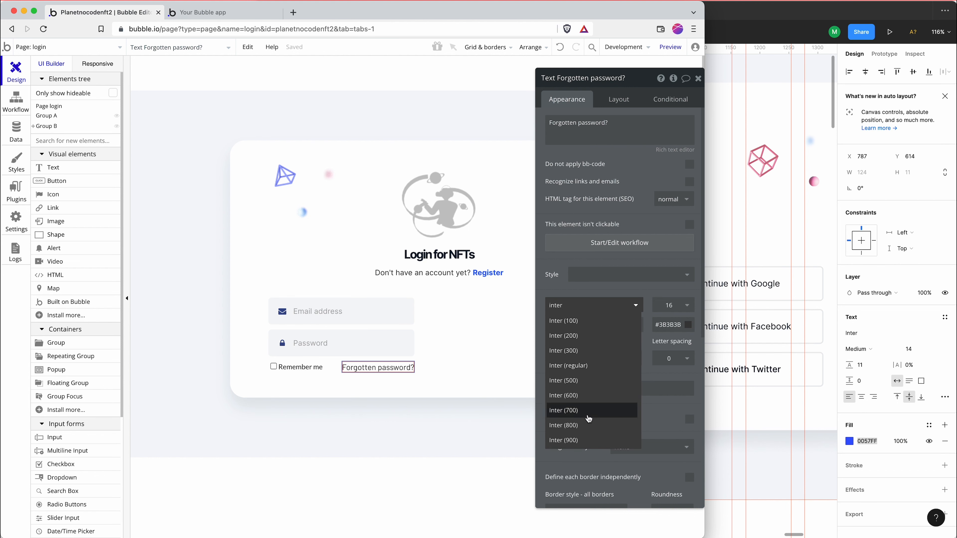
pyautogui.click(583, 381)
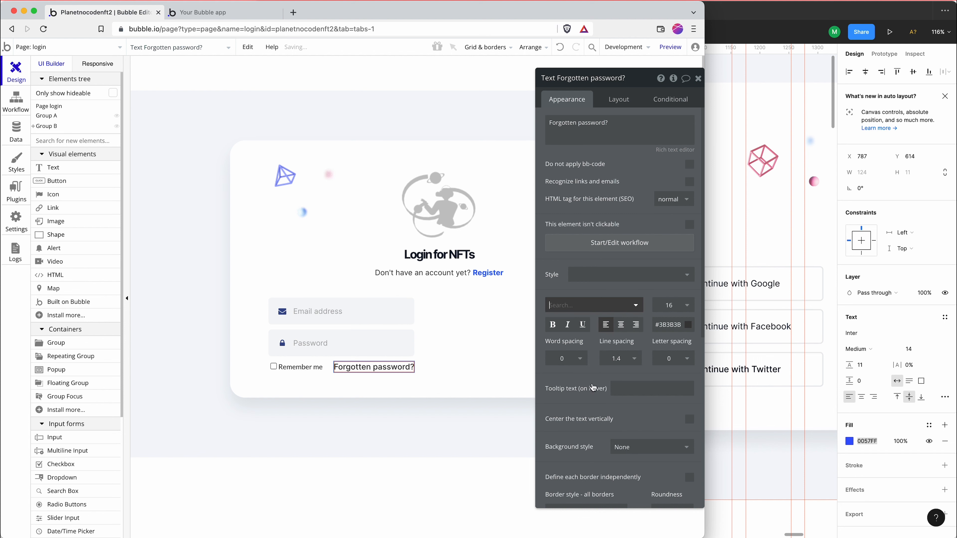
pyautogui.click(594, 306)
pyautogui.click(678, 306)
pyautogui.doubleClick(673, 304)
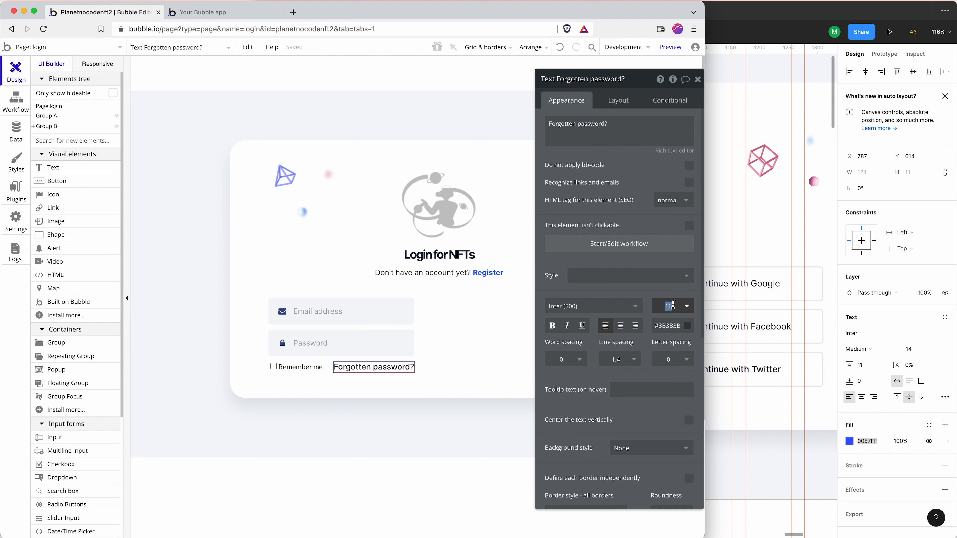
pyautogui.write('14')
pyautogui.doubleClick(668, 322)
pyautogui.write('0057FF')
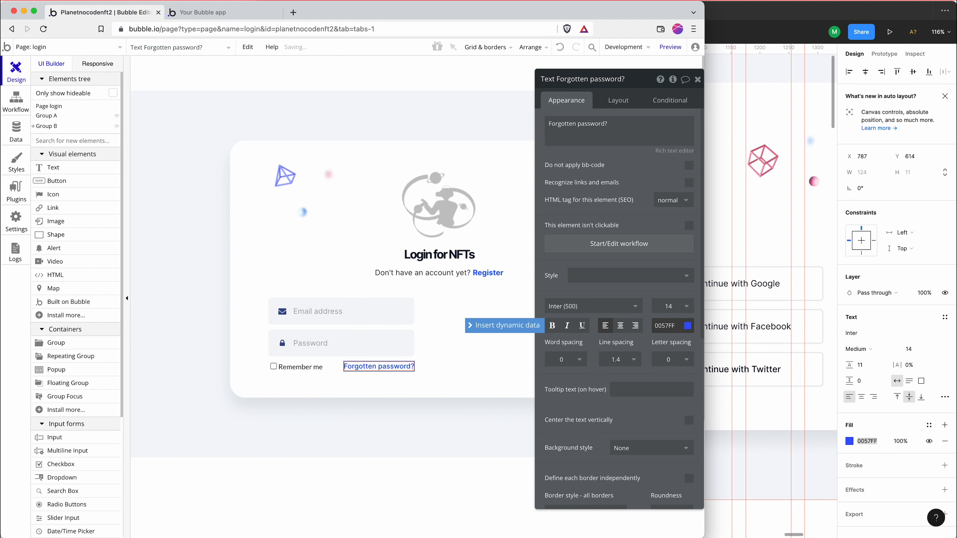
pyautogui.press('Return')
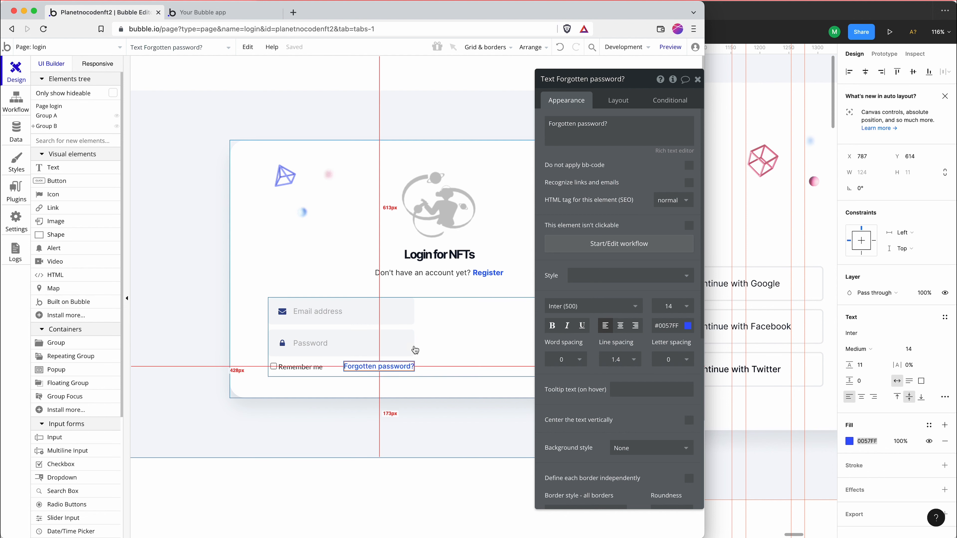
# Place a button about 114 by 2 px in the login form column and move it below the Remember me row
pyautogui.press('super+Tab')
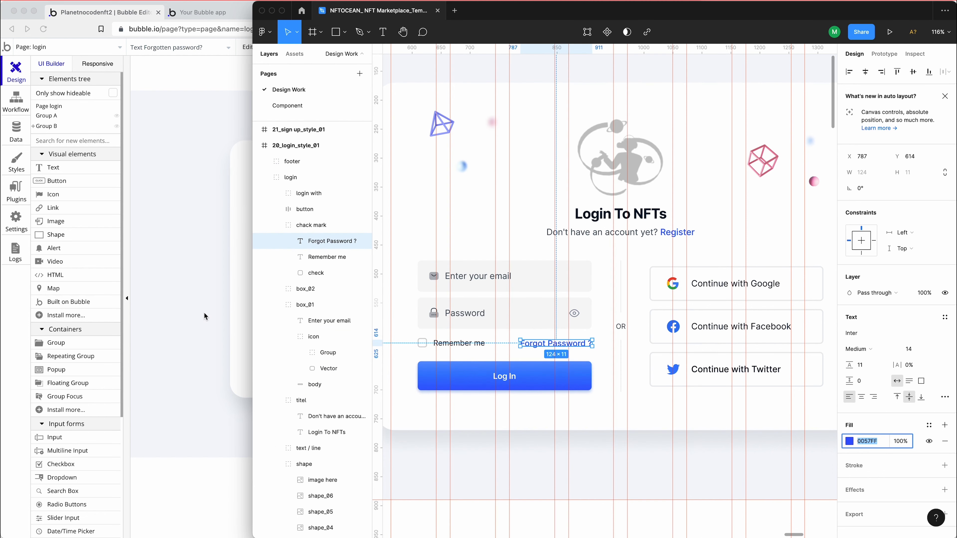
pyautogui.press('super+Tab')
pyautogui.click(341, 373)
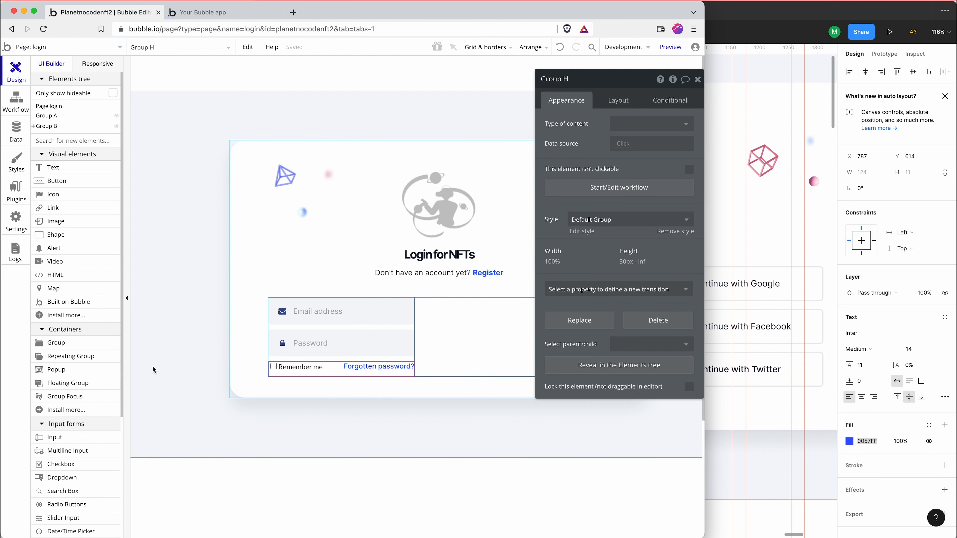
pyautogui.click(58, 181)
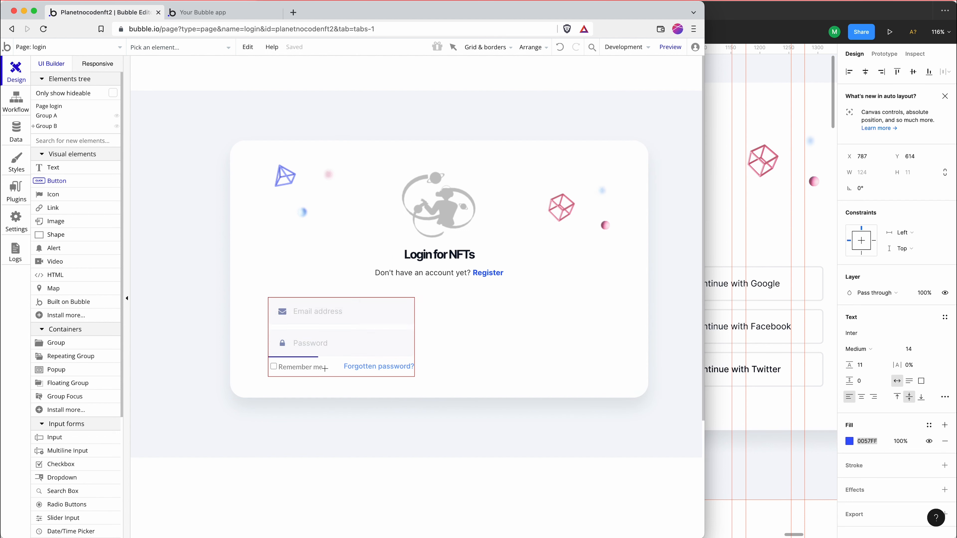
pyautogui.moveTo(368, 355); pyautogui.dragTo(375, 358)
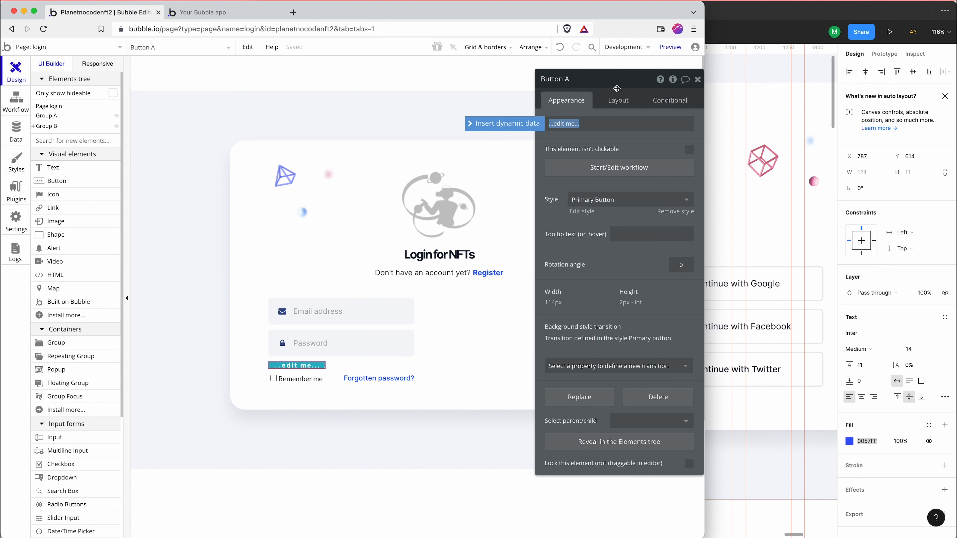
pyautogui.click(615, 108)
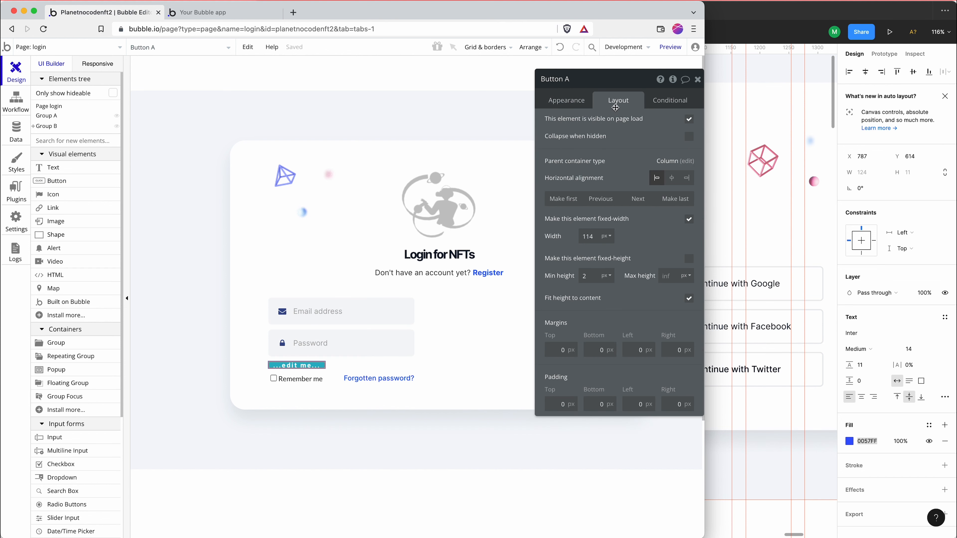
pyautogui.click(640, 198)
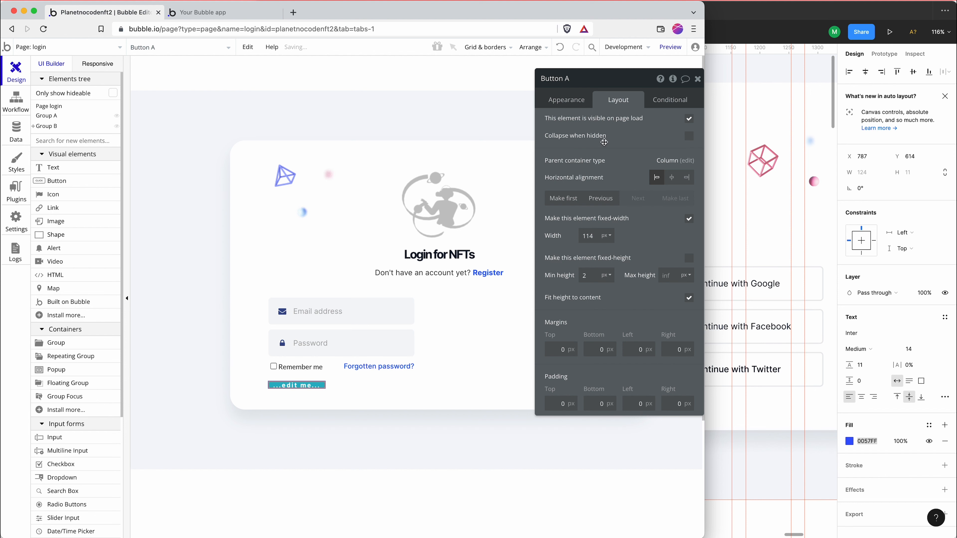
# Set the new button's label to "Login" and remove its Primary Button style
pyautogui.click(567, 99)
pyautogui.click(599, 128)
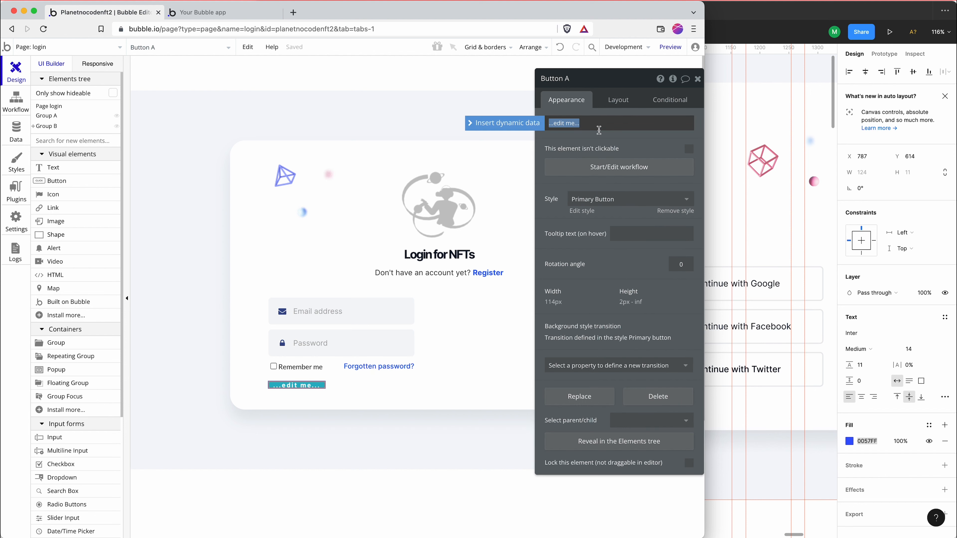
pyautogui.click(724, 141)
pyautogui.click(241, 164)
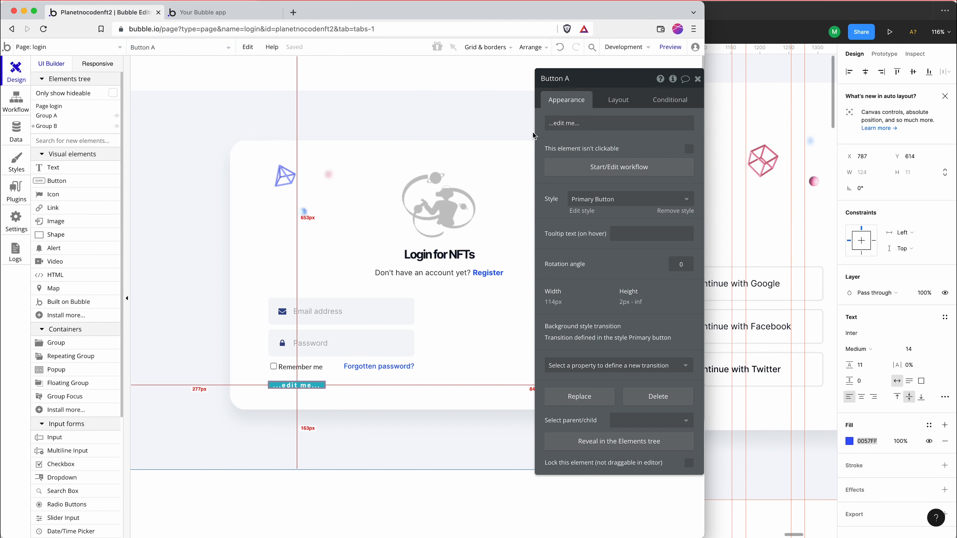
pyautogui.click(557, 124)
pyautogui.write('Login')
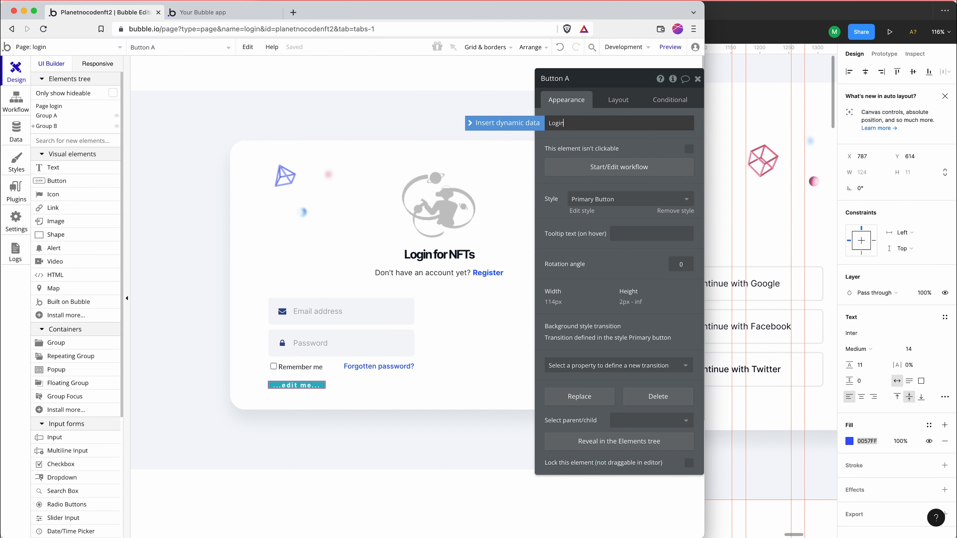
pyautogui.click(624, 206)
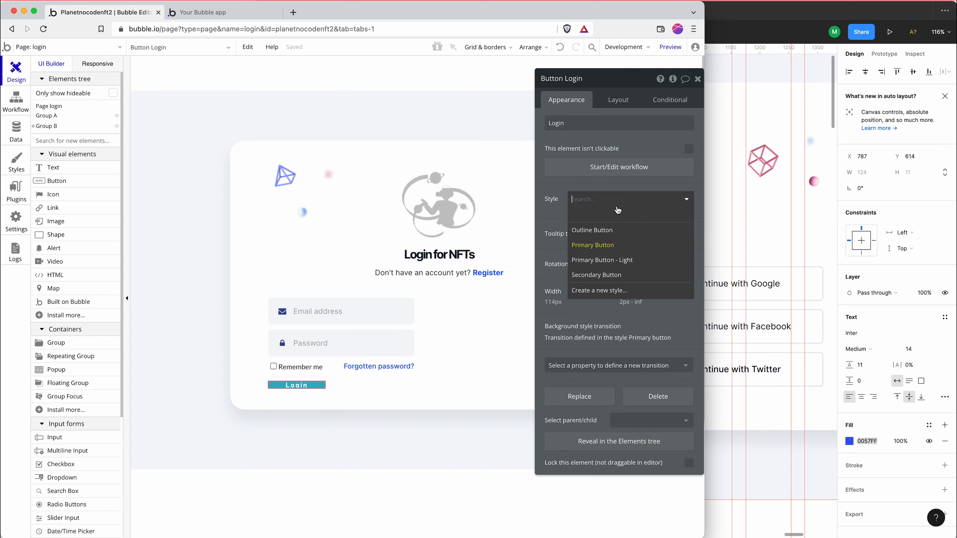
pyautogui.click(603, 257)
# Set the Login button's width to 100% of its container
pyautogui.click(620, 100)
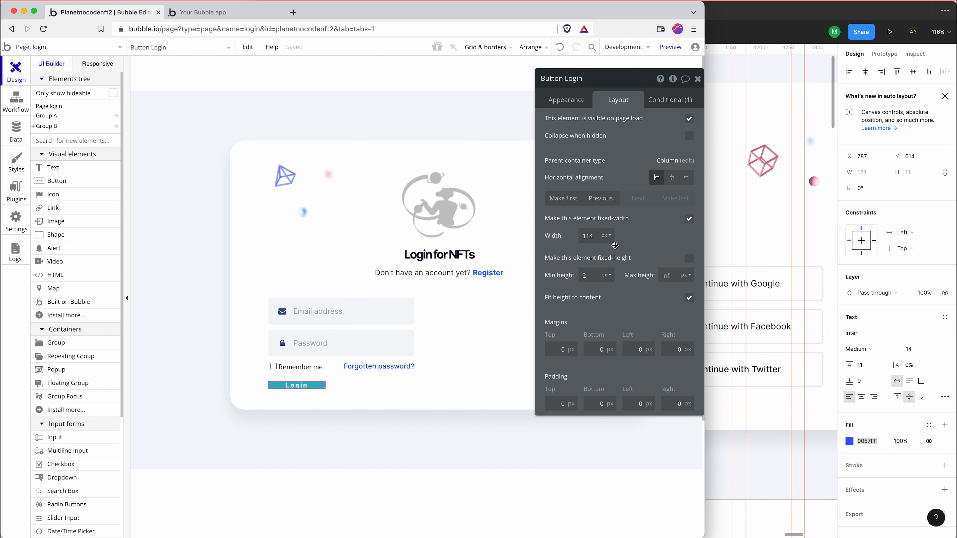
pyautogui.click(607, 236)
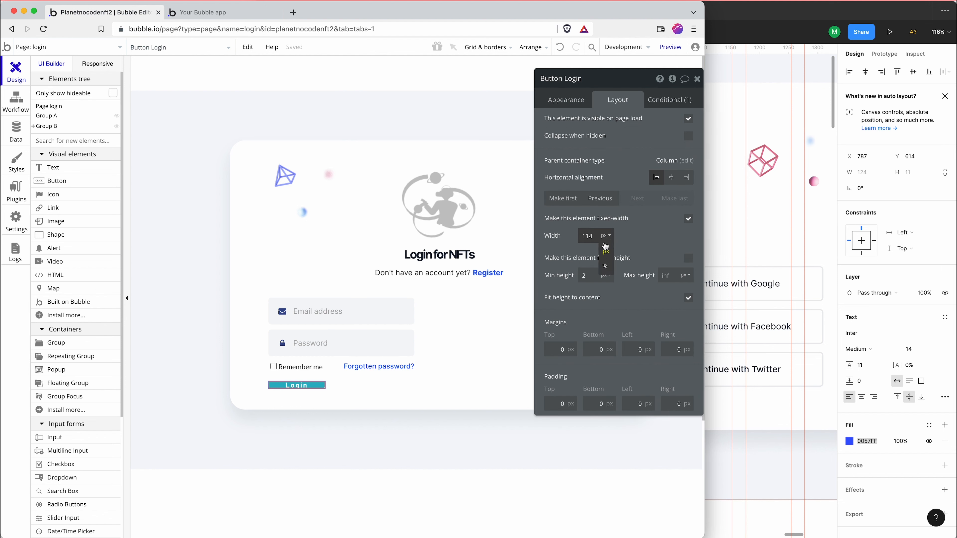
pyautogui.click(605, 264)
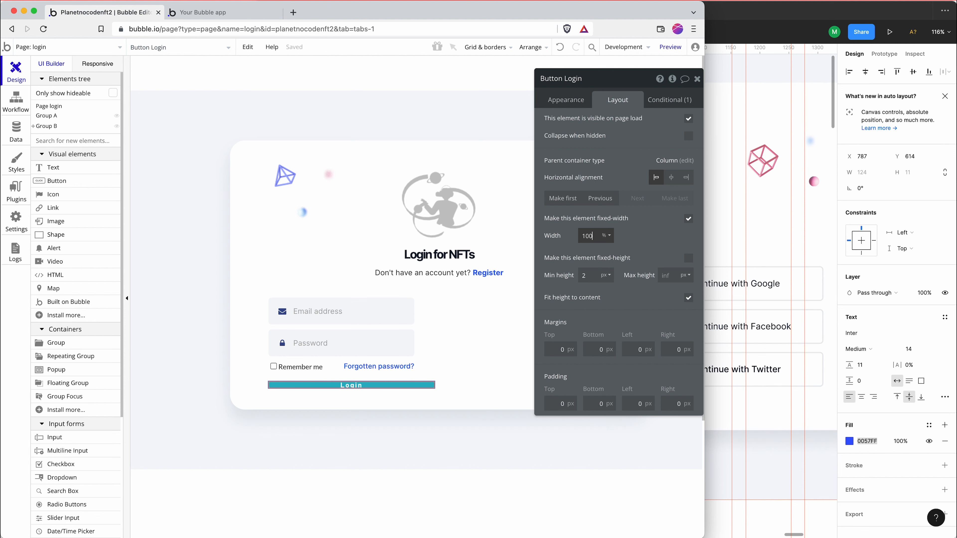
# Make the Login button fixed-height in Bubble and switch to Figma to inspect the Log In button's properties
pyautogui.click(689, 258)
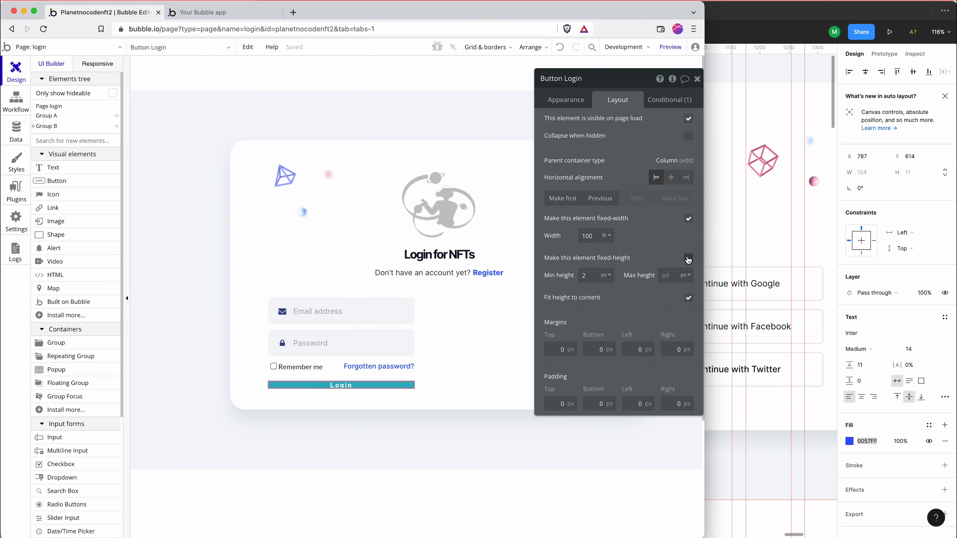
pyautogui.click(733, 287)
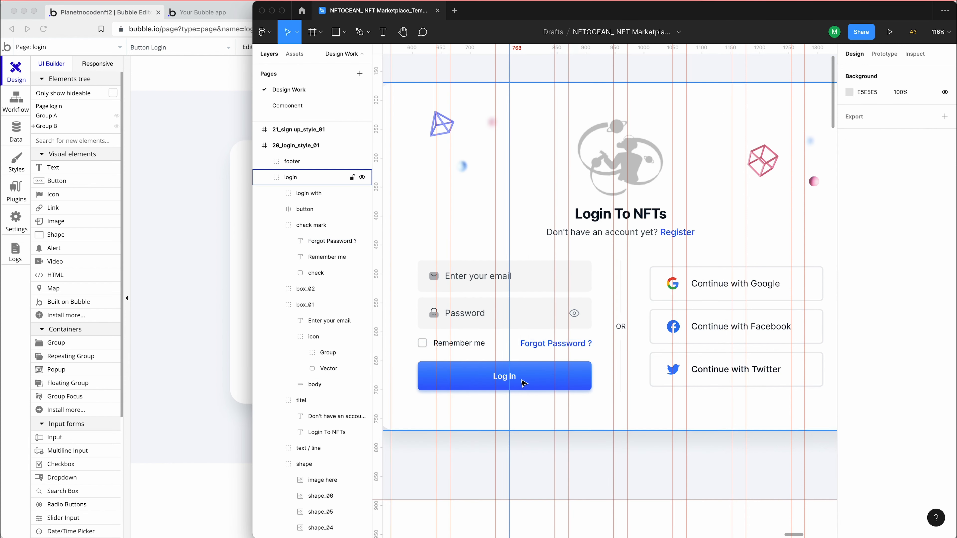
pyautogui.click(522, 382)
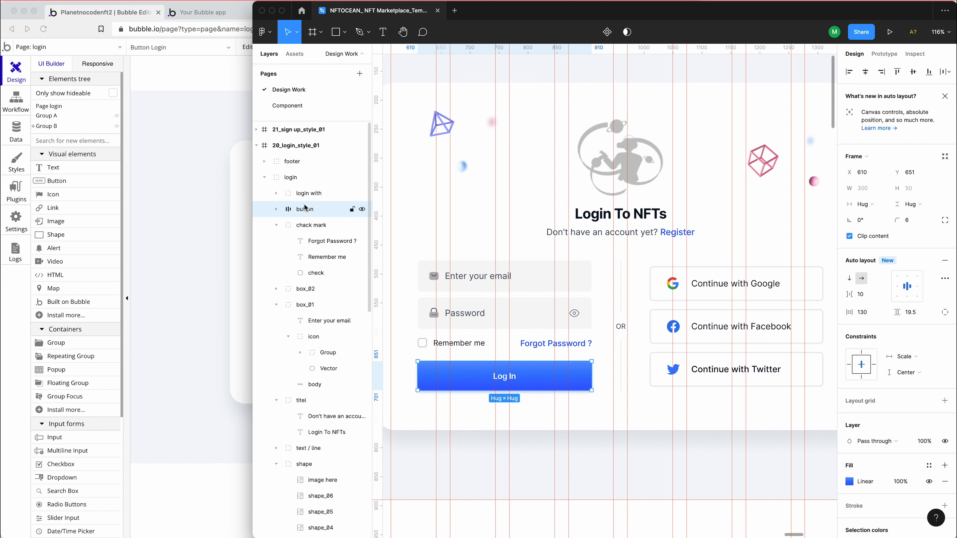
pyautogui.click(275, 211)
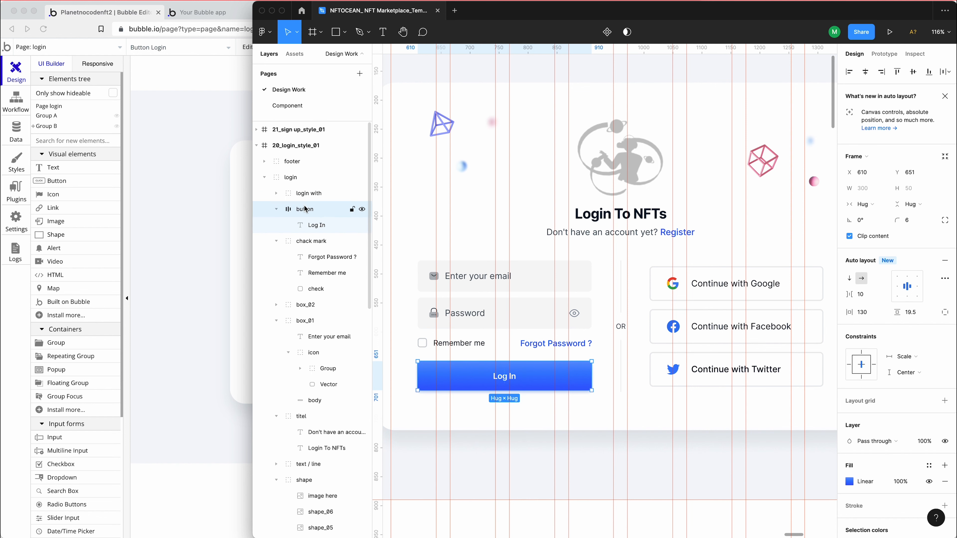
pyautogui.click(915, 54)
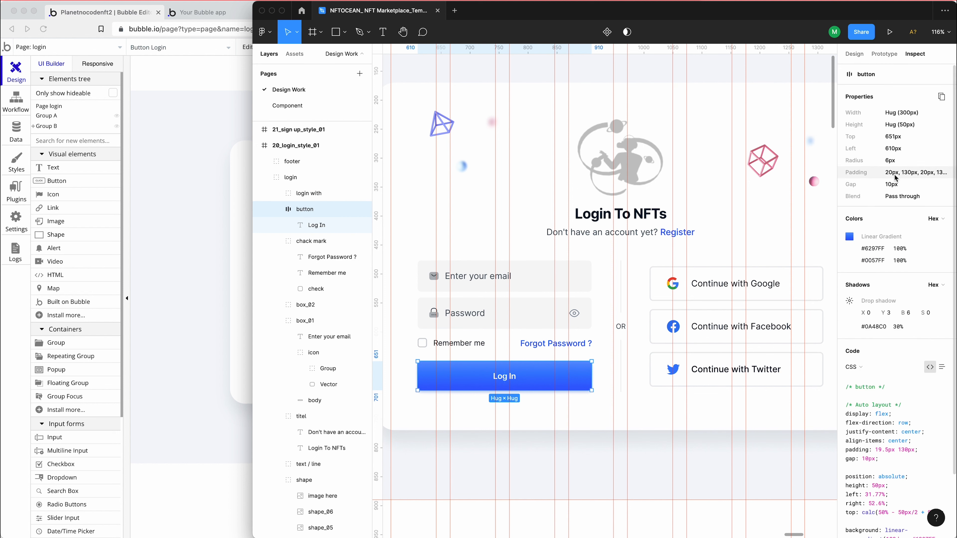
# Examine the Figma Log In button's size, padding, gradient, shadow and CSS, along with its label's typography
pyautogui.scroll(-2, 907, 388)
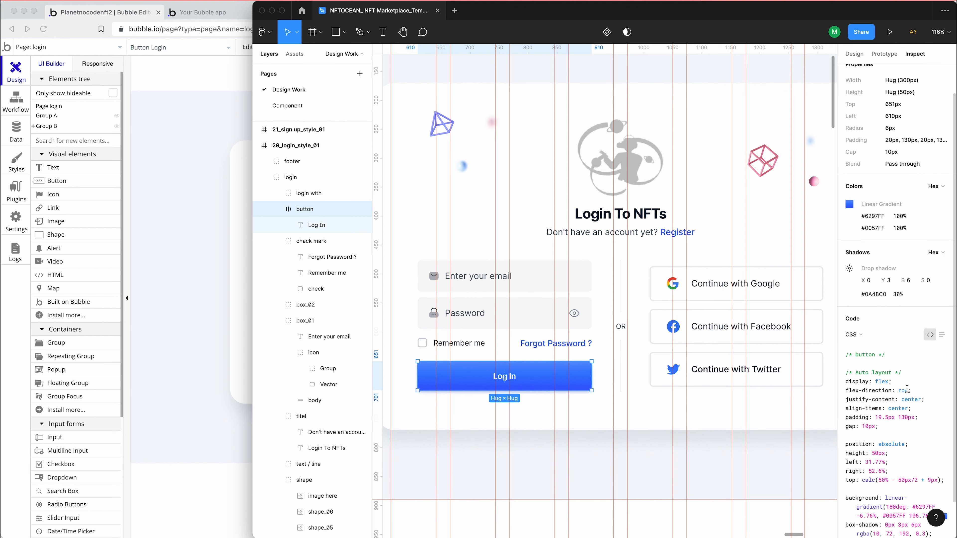
pyautogui.scroll(-2, 907, 389)
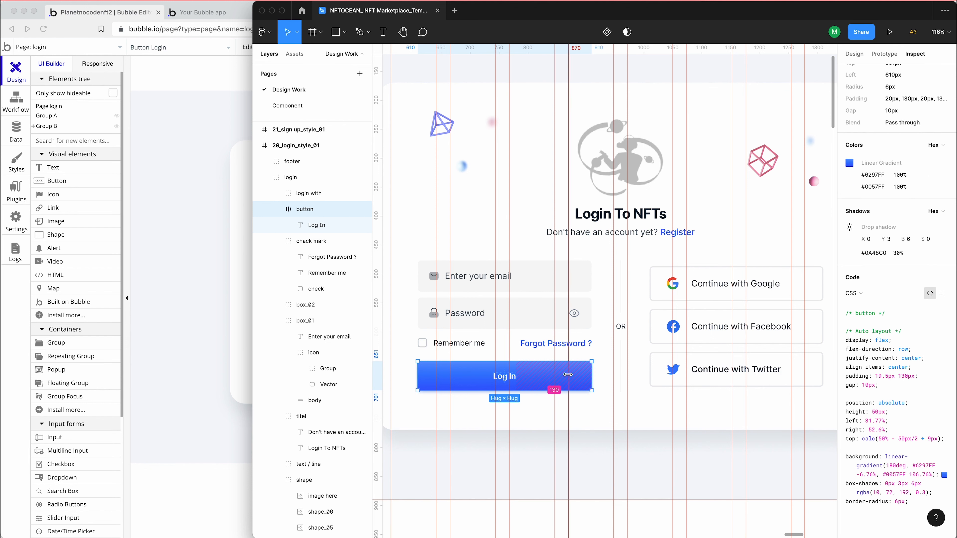
pyautogui.click(539, 379)
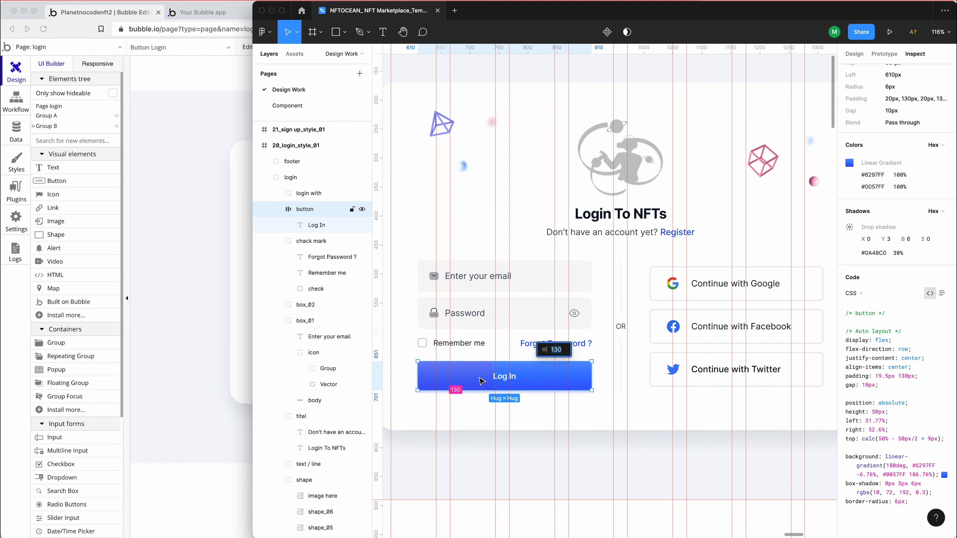
pyautogui.click(482, 382)
pyautogui.press('alt')
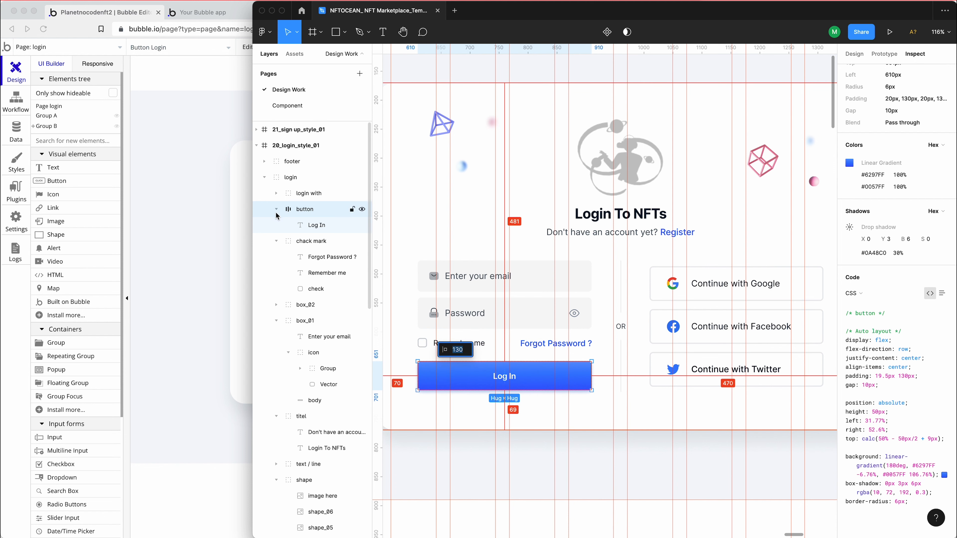
pyautogui.press('Return')
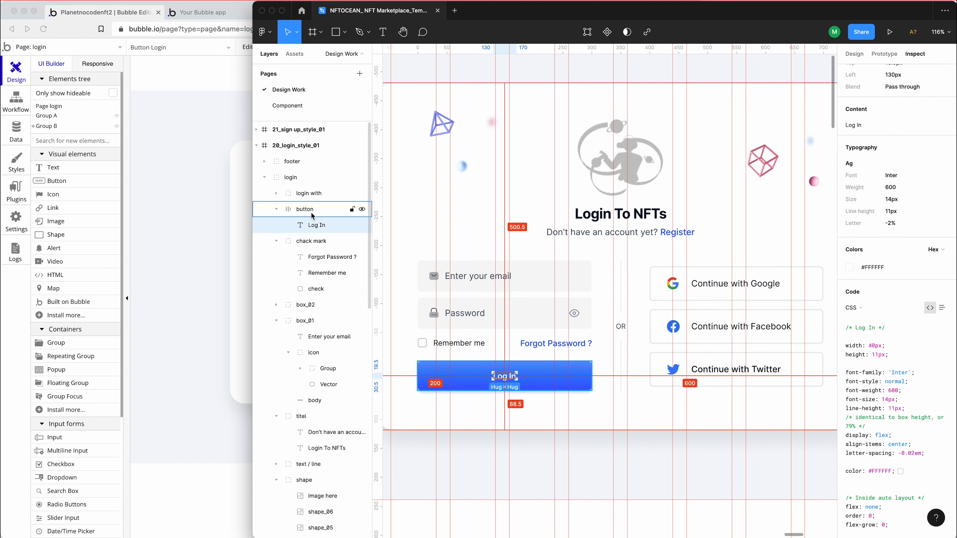
pyautogui.click(311, 213)
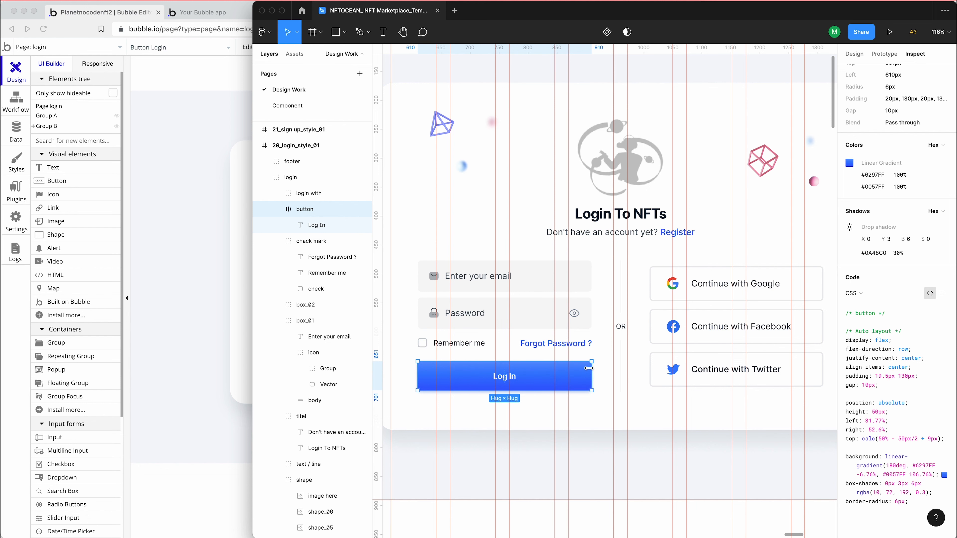
pyautogui.click(588, 366)
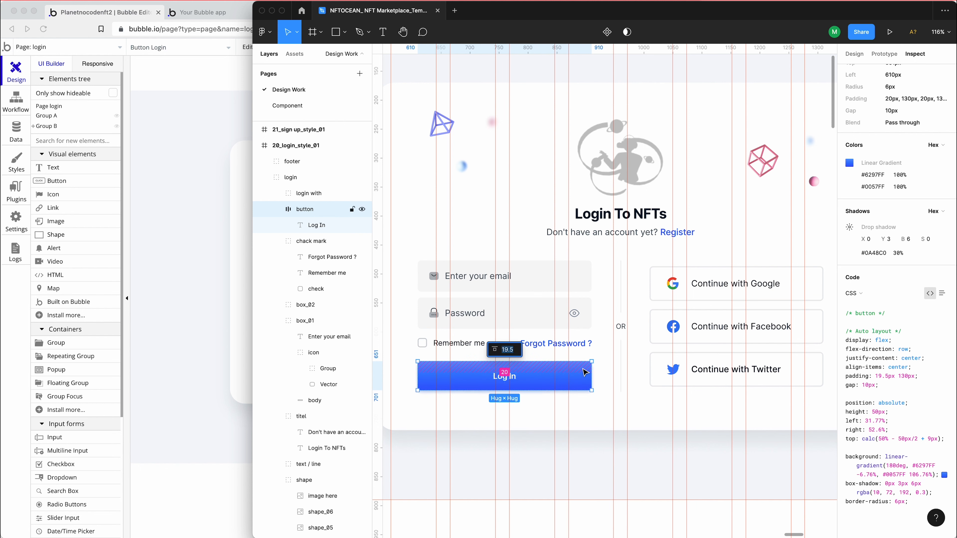
pyautogui.click(317, 231)
pyautogui.click(298, 212)
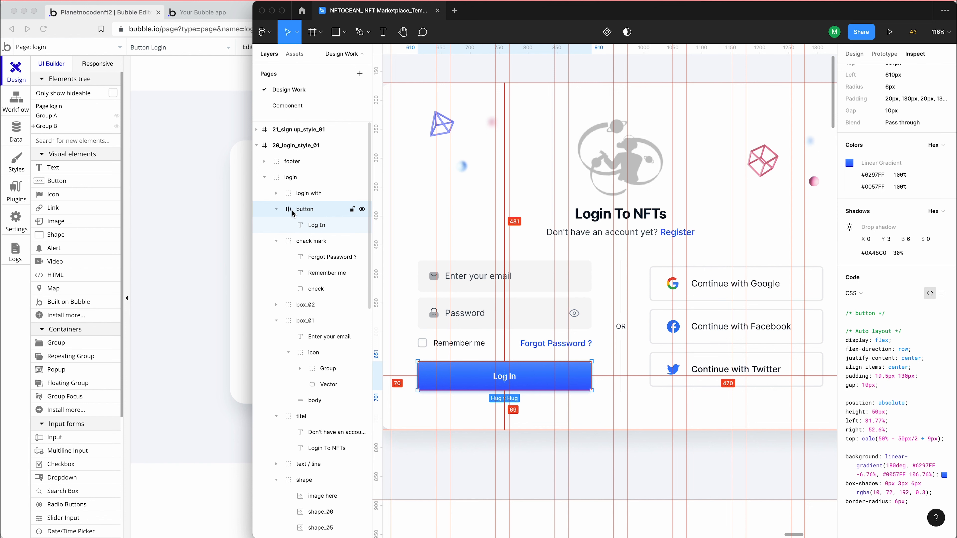
pyautogui.scroll(2, 864, 190)
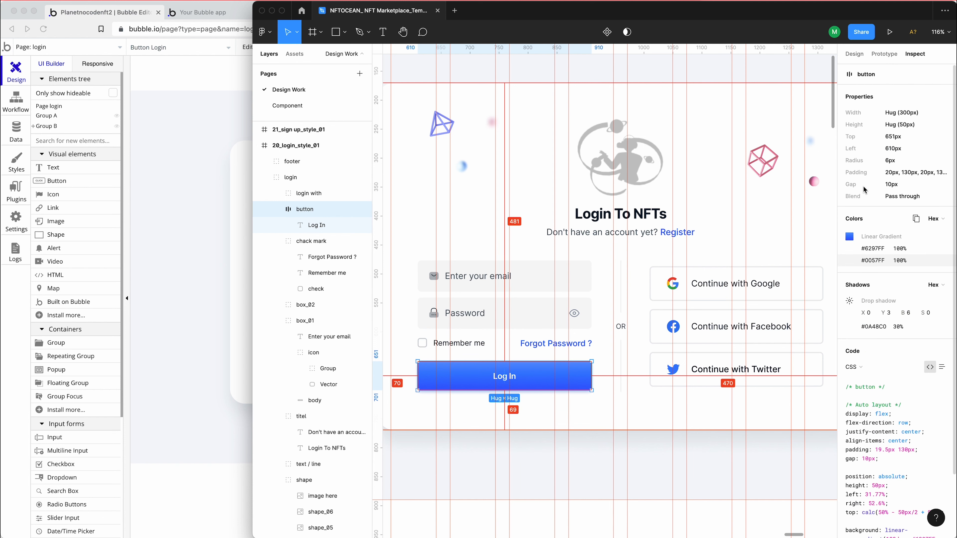
# Switch back to Bubble and set the Login button's fixed height to 60 px
pyautogui.click(236, 214)
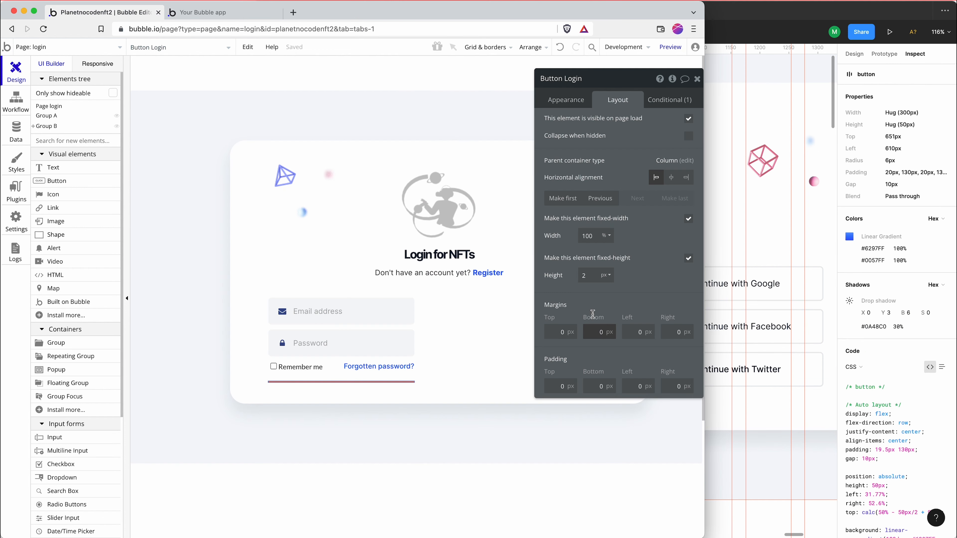
pyautogui.write('6')
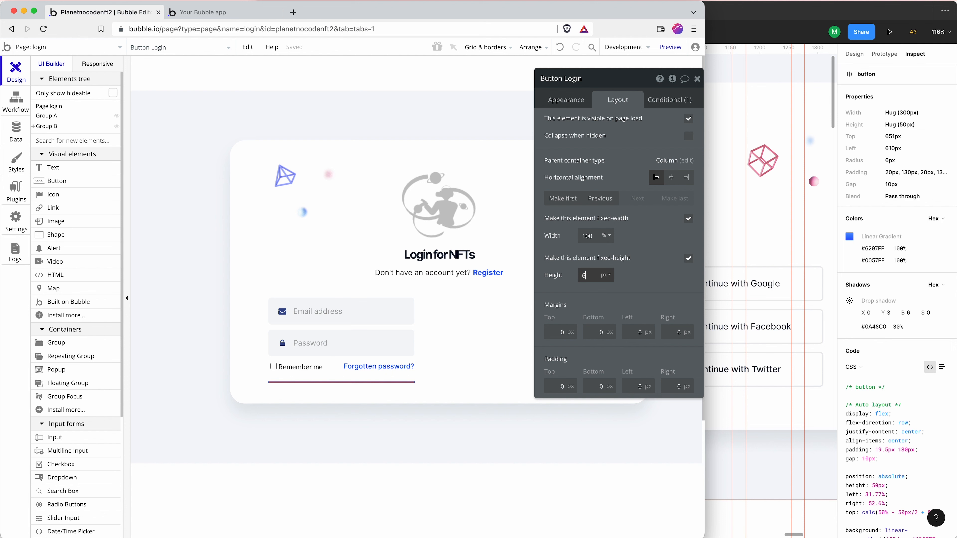
pyautogui.write('0')
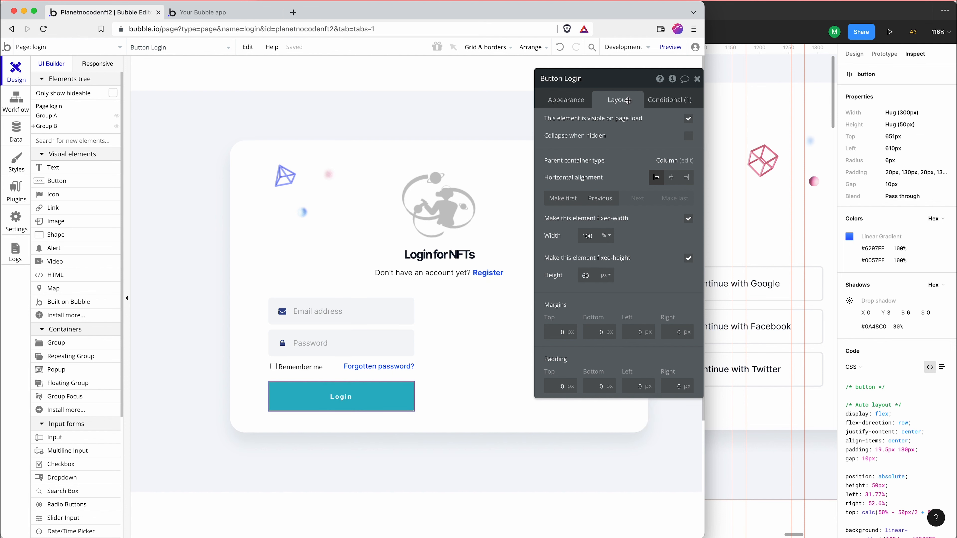
# Give the Login button a linear gradient background in Bubble, with the starting color #6297FF copied from the Figma button
pyautogui.click(574, 101)
pyautogui.click(798, 249)
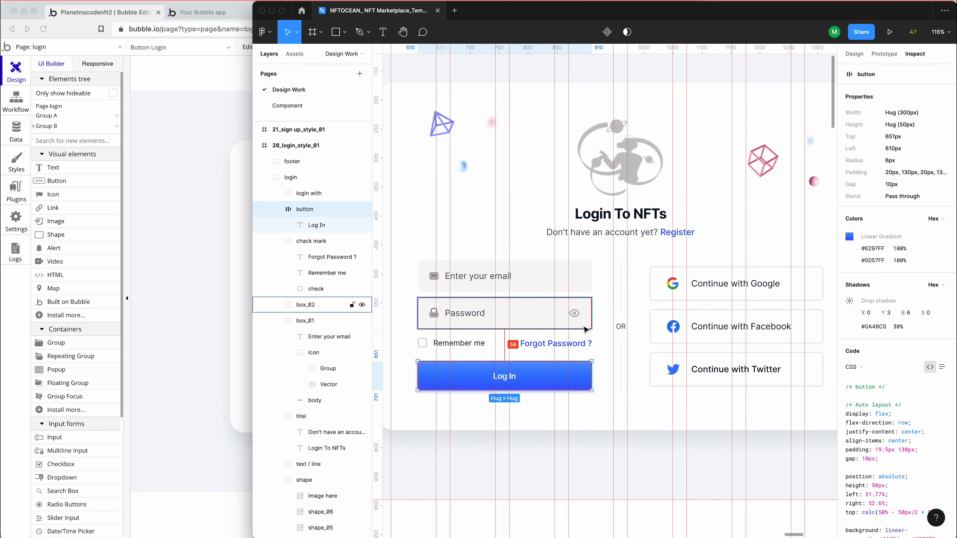
pyautogui.click(873, 249)
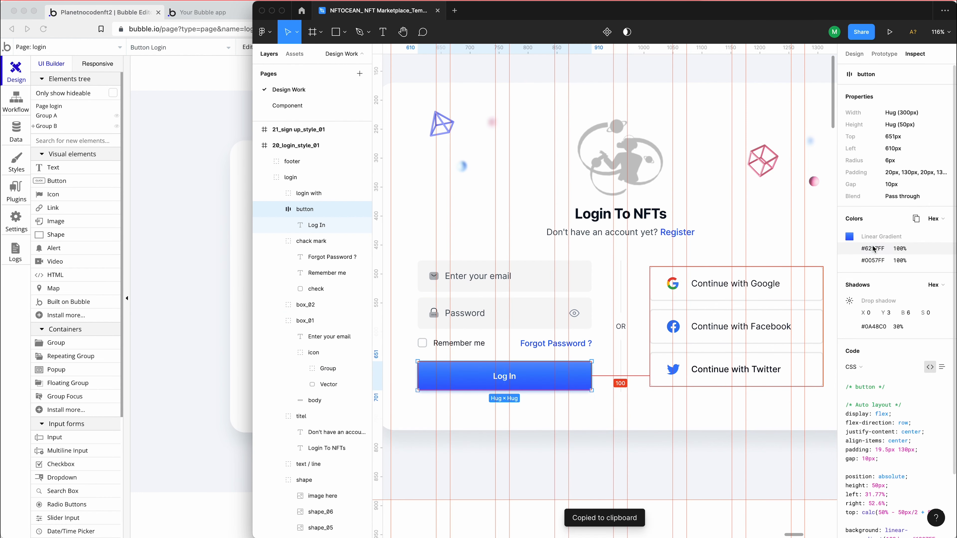
pyautogui.click(199, 271)
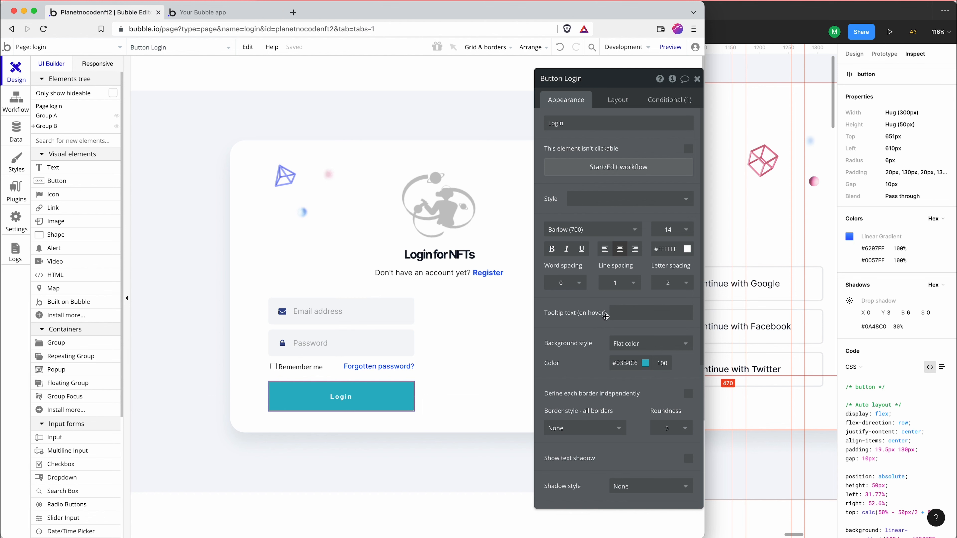
pyautogui.click(624, 340)
pyautogui.click(626, 378)
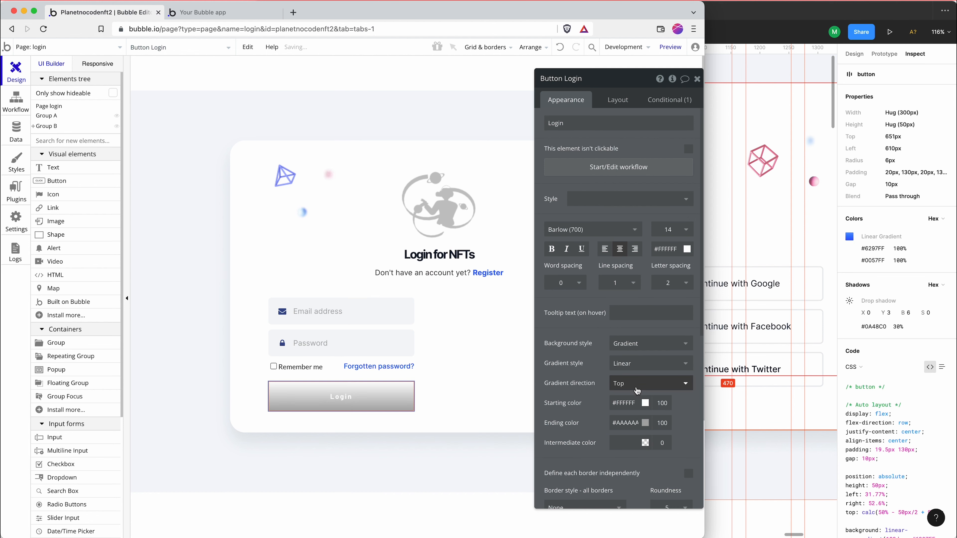
pyautogui.click(622, 403)
pyautogui.press('super+v')
pyautogui.click(581, 408)
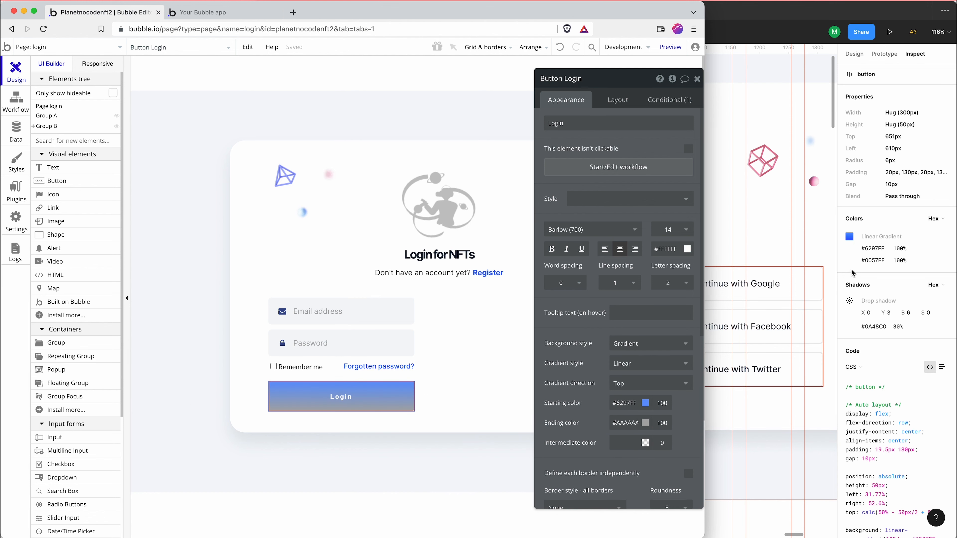
# Copy #0057FF from the Figma button and set it as the ending color of the Login button's gradient in Bubble
pyautogui.click(867, 261)
pyautogui.click(866, 261)
pyautogui.click(241, 275)
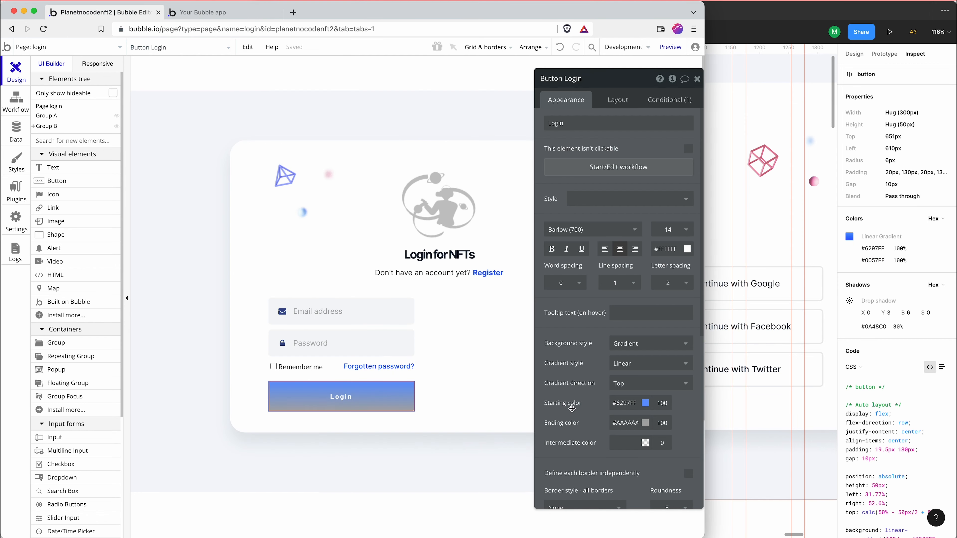
pyautogui.moveTo(639, 424); pyautogui.dragTo(585, 420)
pyautogui.press('super+v')
pyautogui.click(367, 328)
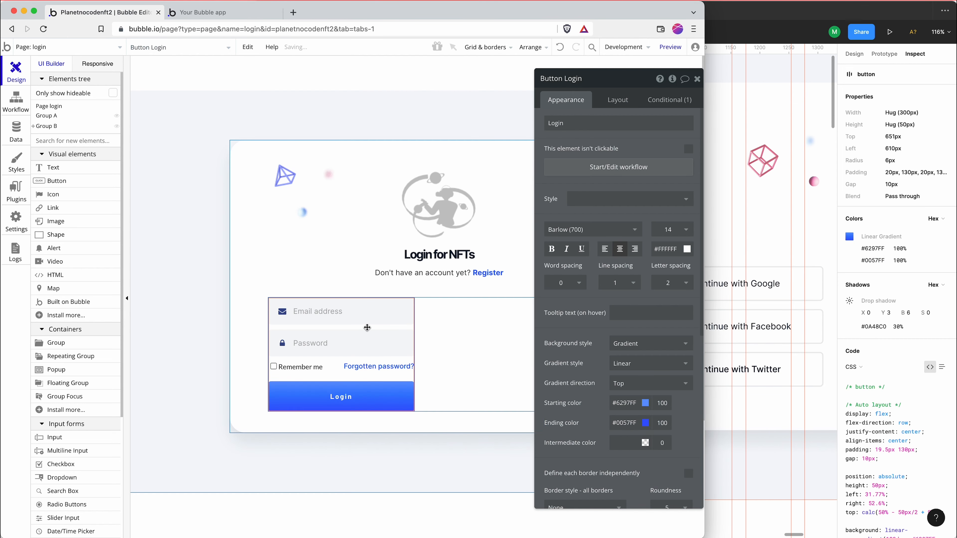
# Preview the login page to check the Login button and return to the Bubble editor
pyautogui.click(428, 233)
pyautogui.click(333, 364)
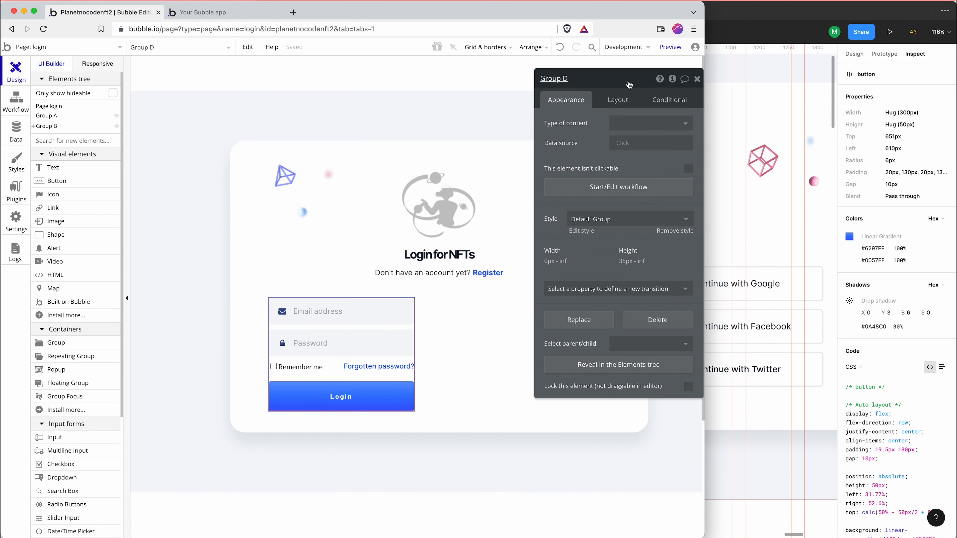
pyautogui.click(660, 48)
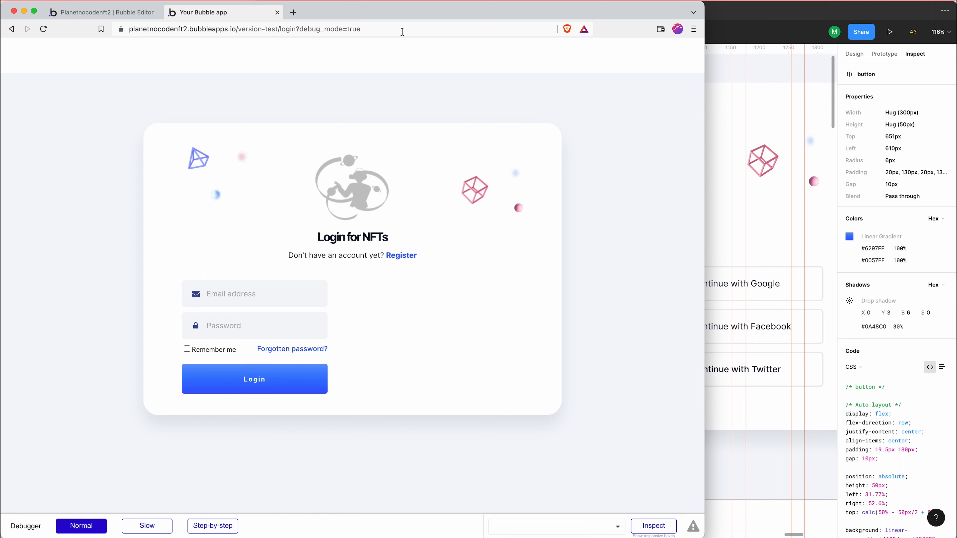
pyautogui.click(76, 12)
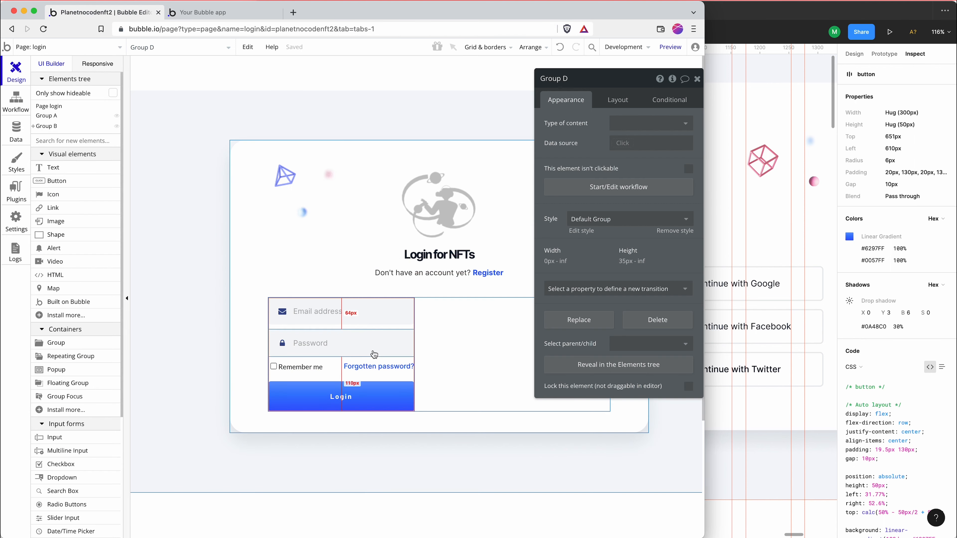
# Draw a group about 230 by 12 px in the empty column beside the login form and remove its Default Group style
pyautogui.click(483, 341)
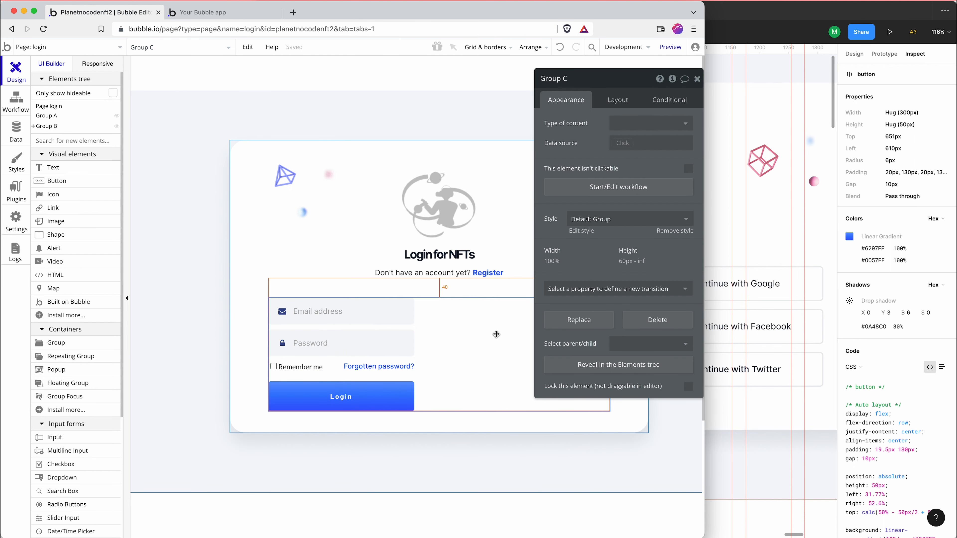
pyautogui.click(509, 308)
pyautogui.click(755, 228)
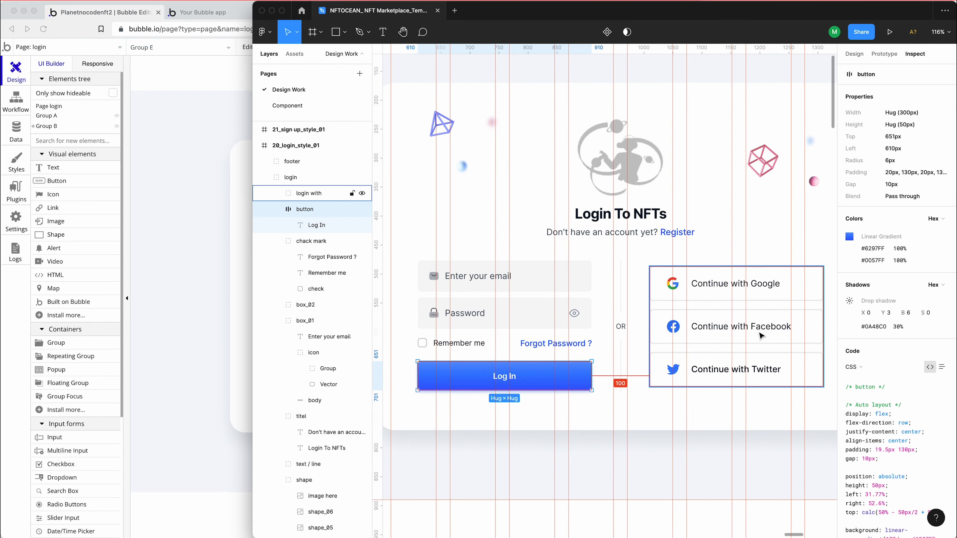
pyautogui.click(226, 264)
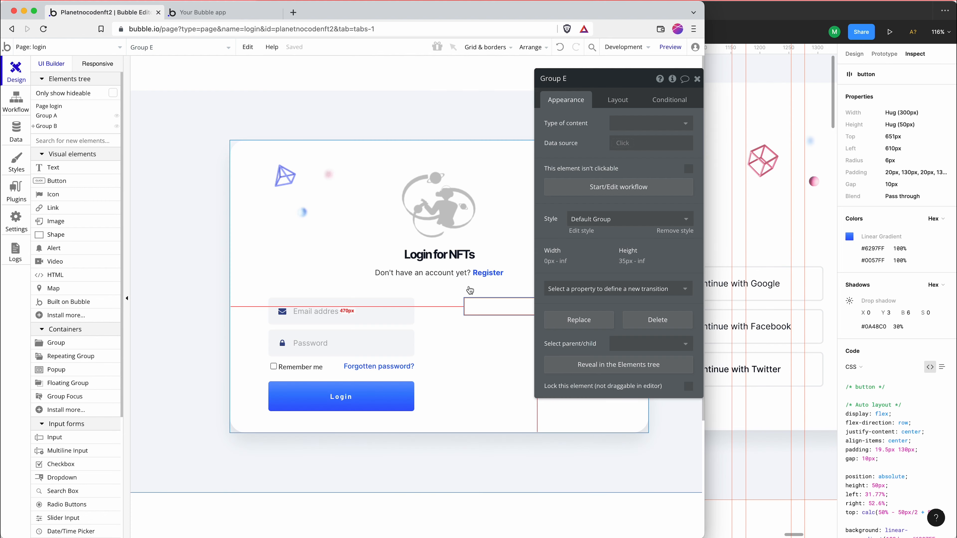
pyautogui.click(740, 271)
pyautogui.click(177, 240)
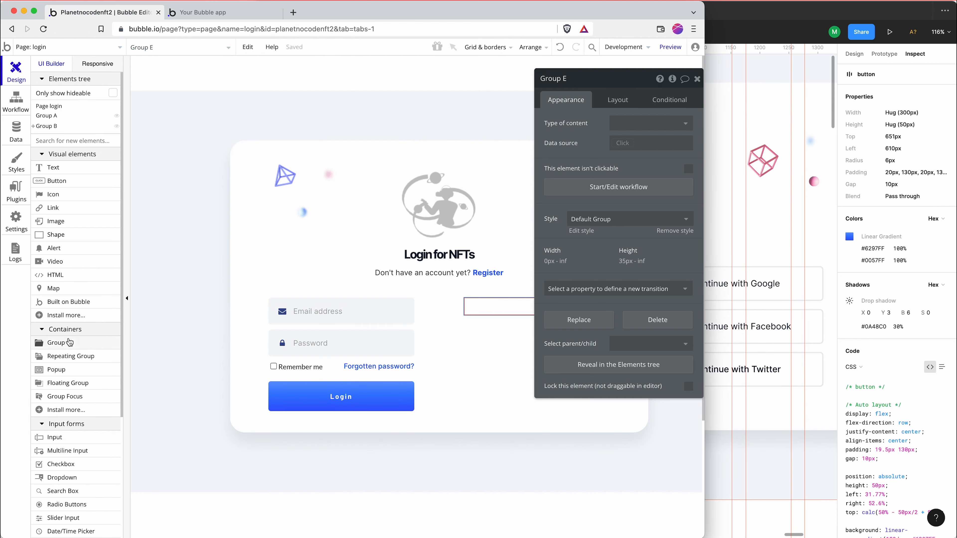
pyautogui.click(56, 343)
pyautogui.moveTo(503, 301); pyautogui.dragTo(588, 304)
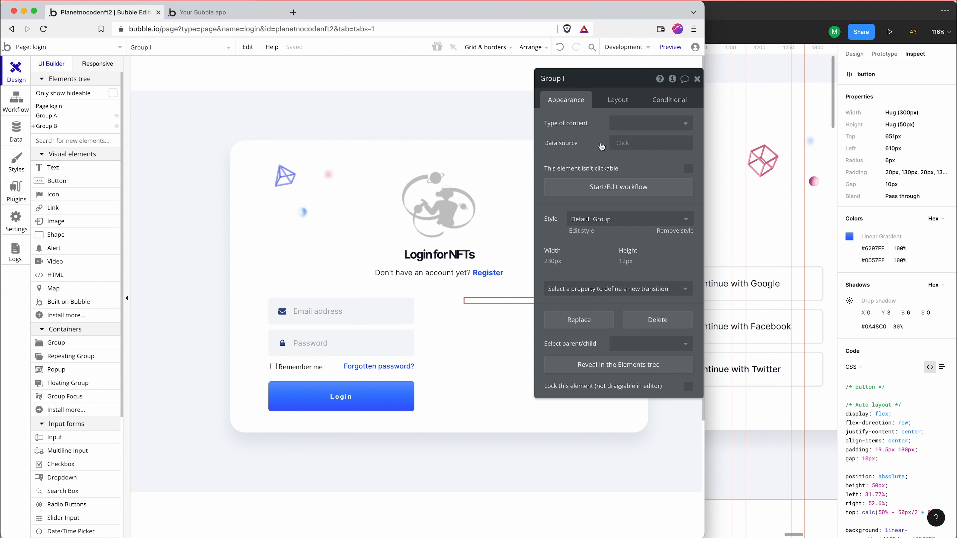
pyautogui.click(602, 219)
pyautogui.click(603, 237)
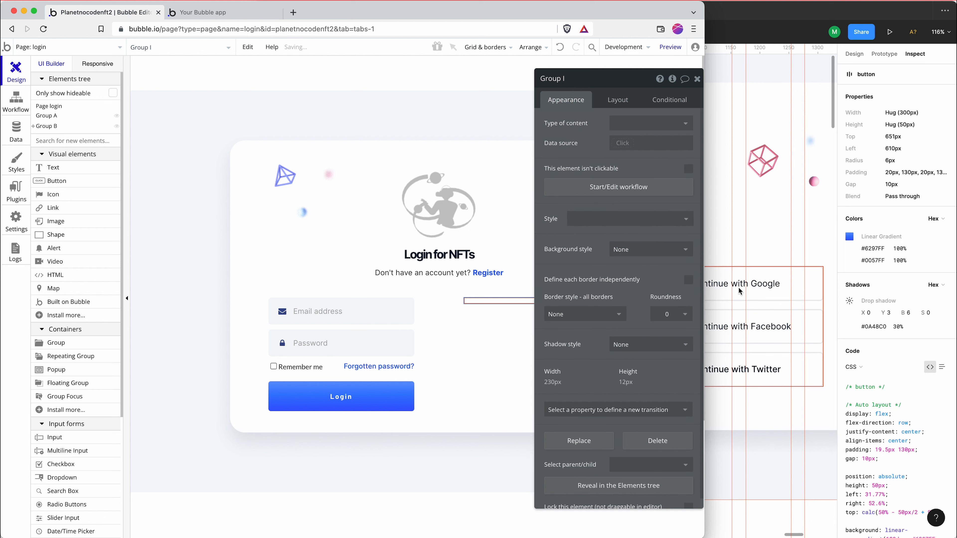
# Copy the border color #041226 from the Continue with Google button's body in Figma and return to the Bubble editor
pyautogui.click(739, 291)
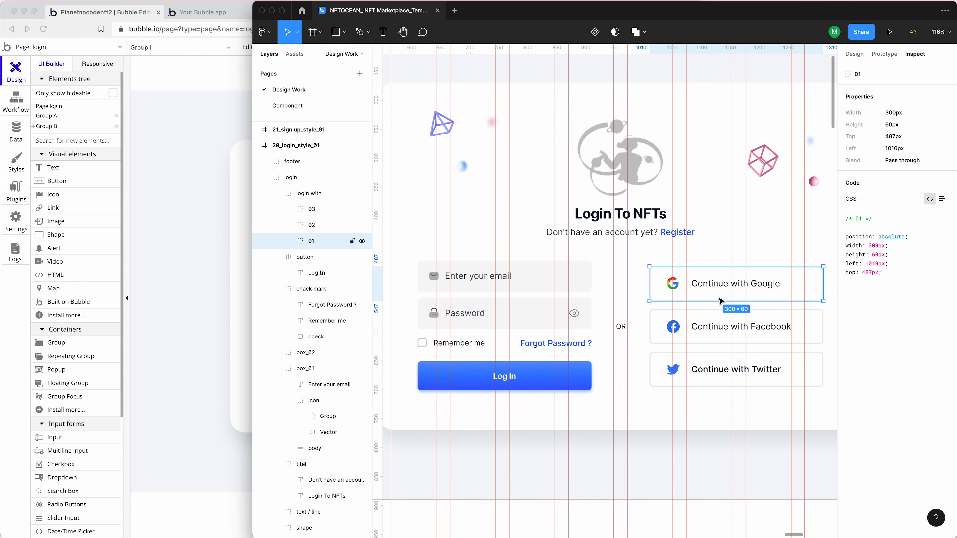
pyautogui.doubleClick(728, 299)
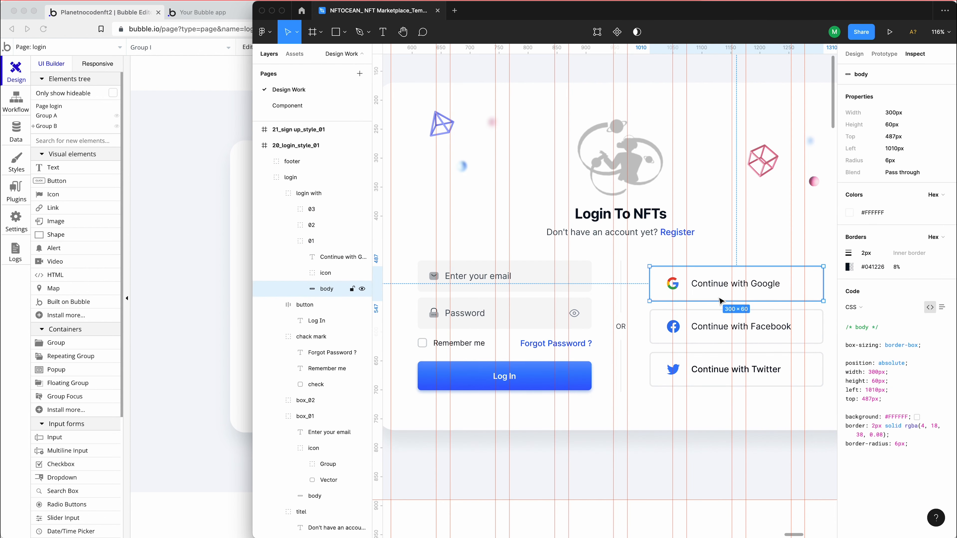
pyautogui.click(878, 267)
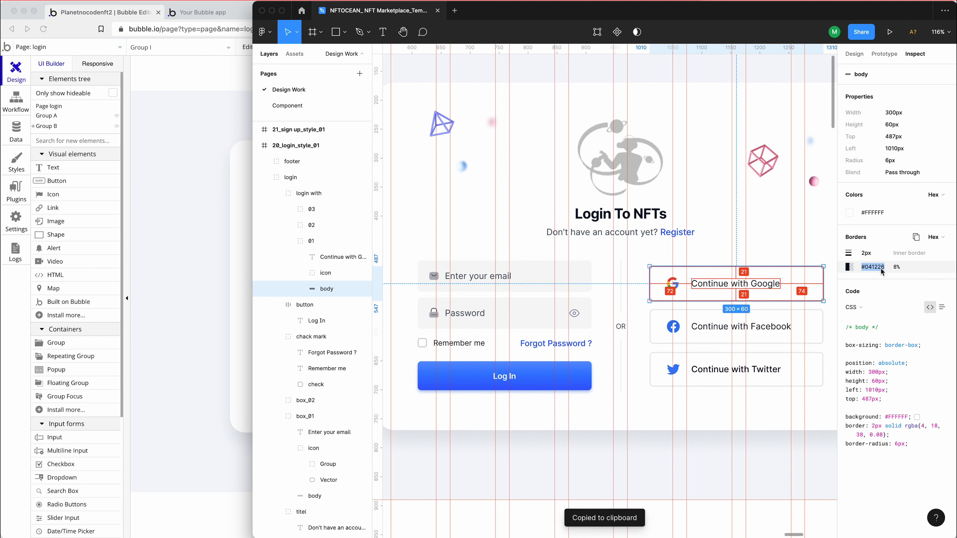
pyautogui.click(241, 208)
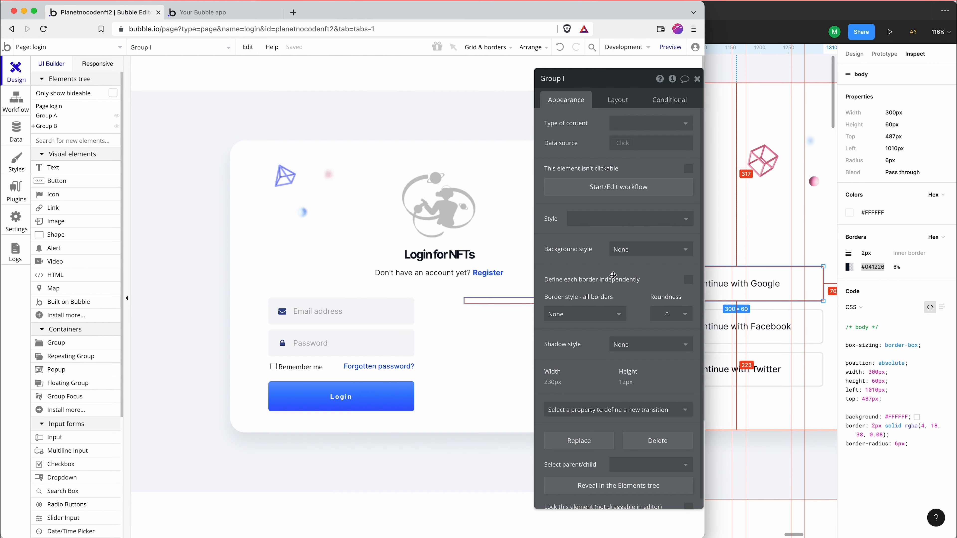
# Give the new group a solid border in the copied color #041226 and lower the color's opacity to nearly transparent
pyautogui.click(588, 314)
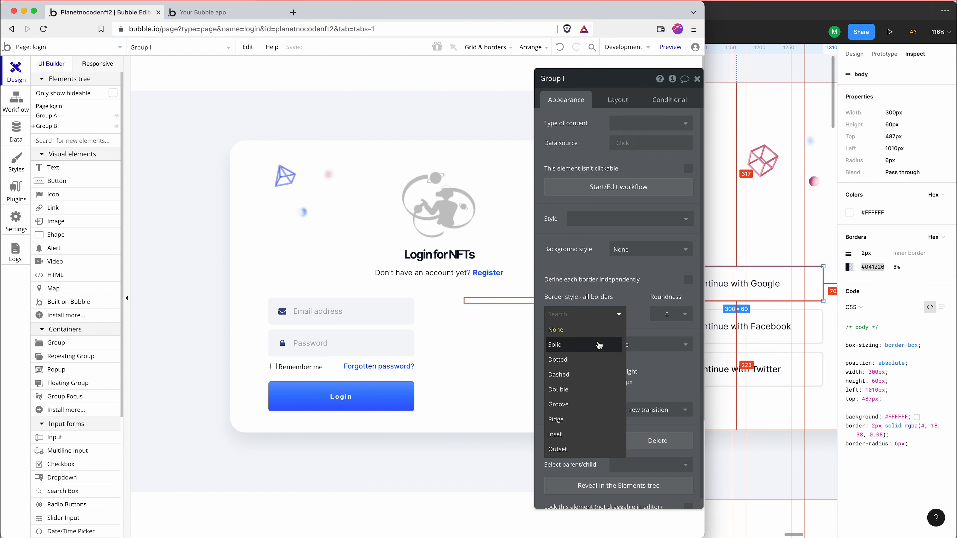
pyautogui.click(606, 344)
pyautogui.click(668, 332)
pyautogui.hotkey('ctrl', 'v')
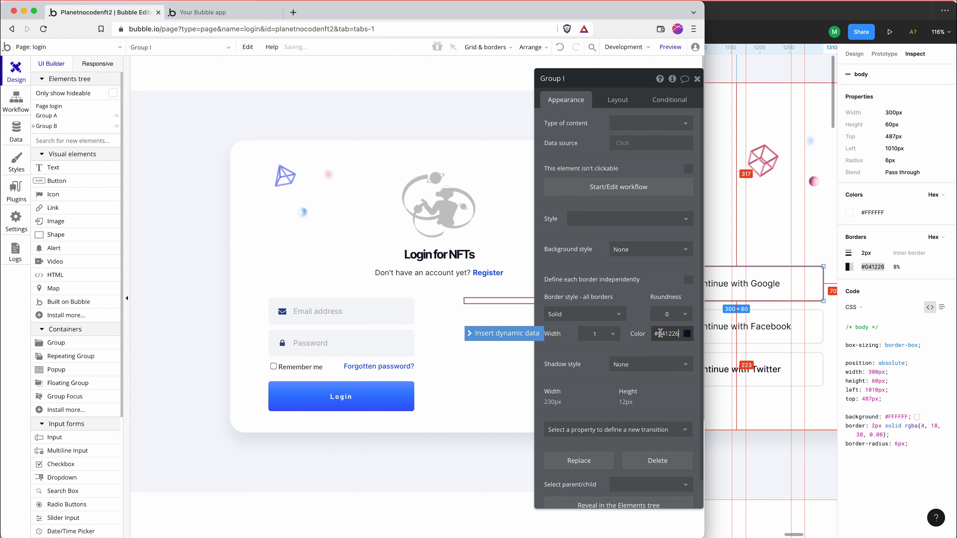
pyautogui.click(669, 334)
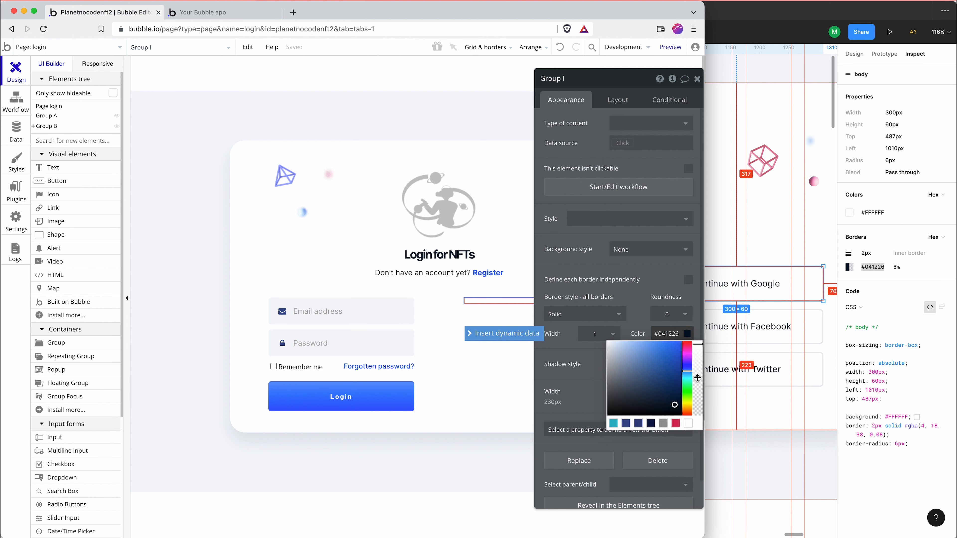
pyautogui.moveTo(698, 378); pyautogui.dragTo(703, 407)
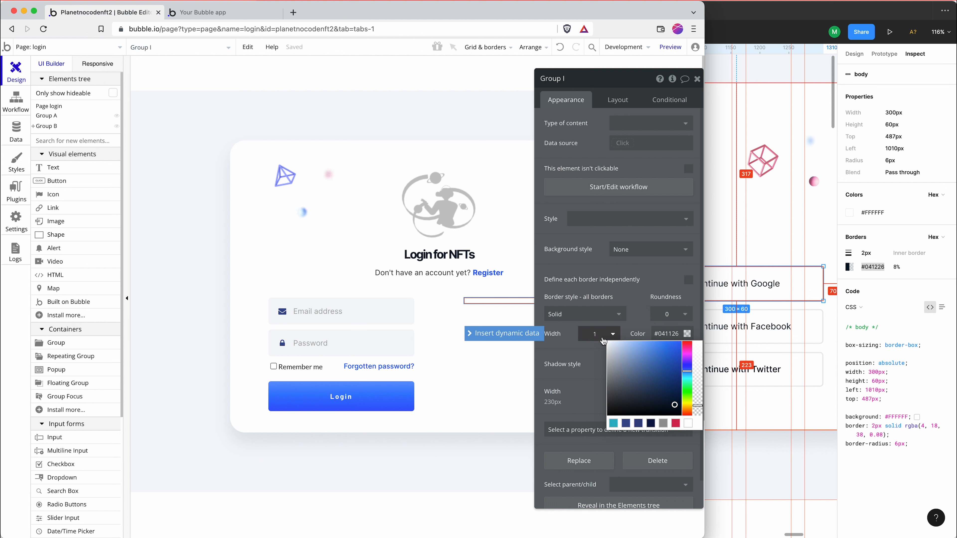
# Set the group's border width to 2 and its roundness to 6
pyautogui.click(587, 334)
pyautogui.click(591, 333)
pyautogui.click(592, 333)
pyautogui.doubleClick(594, 330)
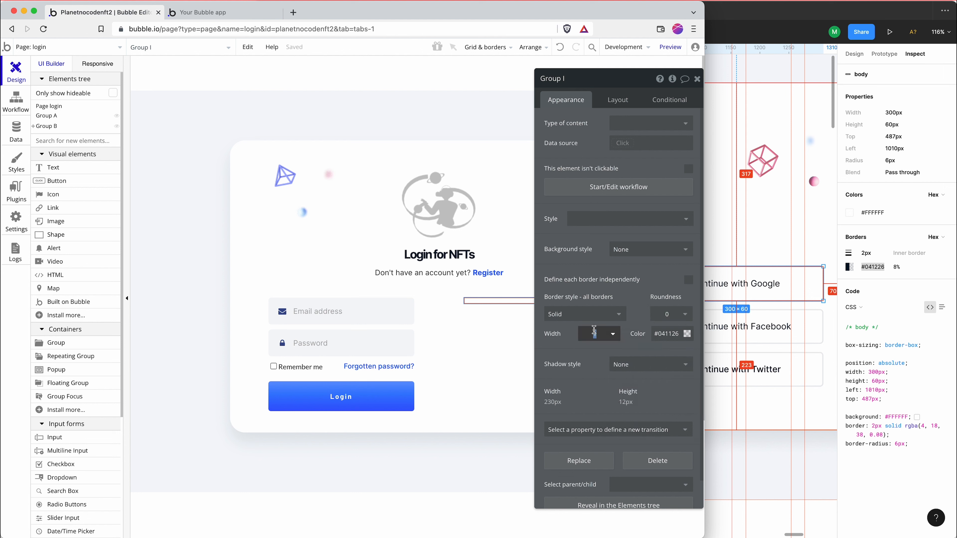
pyautogui.write('2')
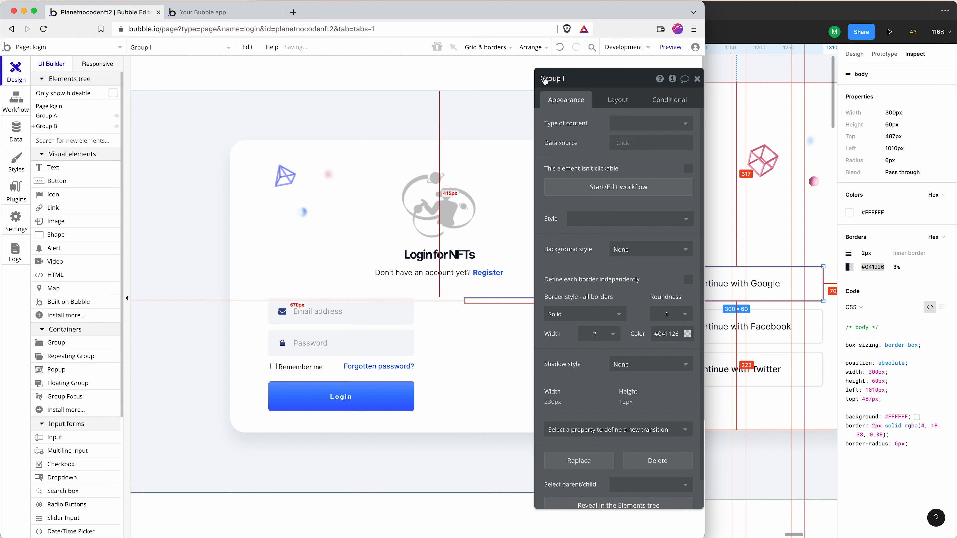
# Change the group's container layout to Row, with a fixed height of 60 px and a fixed width of 100%
pyautogui.click(625, 97)
pyautogui.click(603, 260)
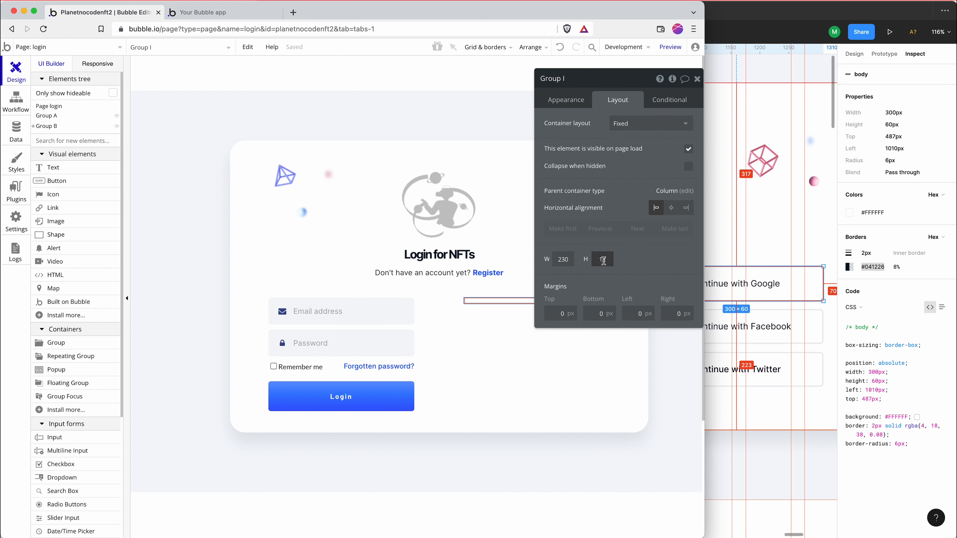
pyautogui.click(630, 125)
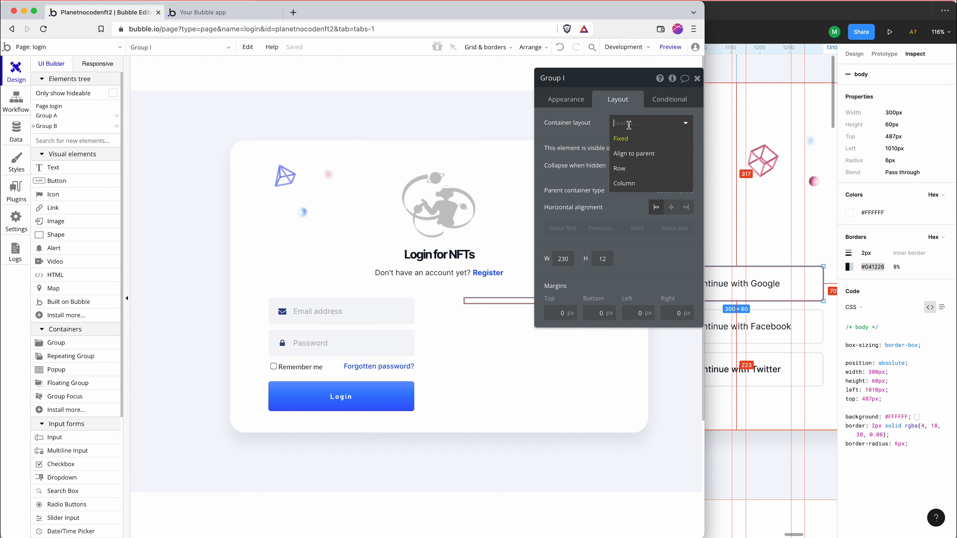
pyautogui.click(628, 170)
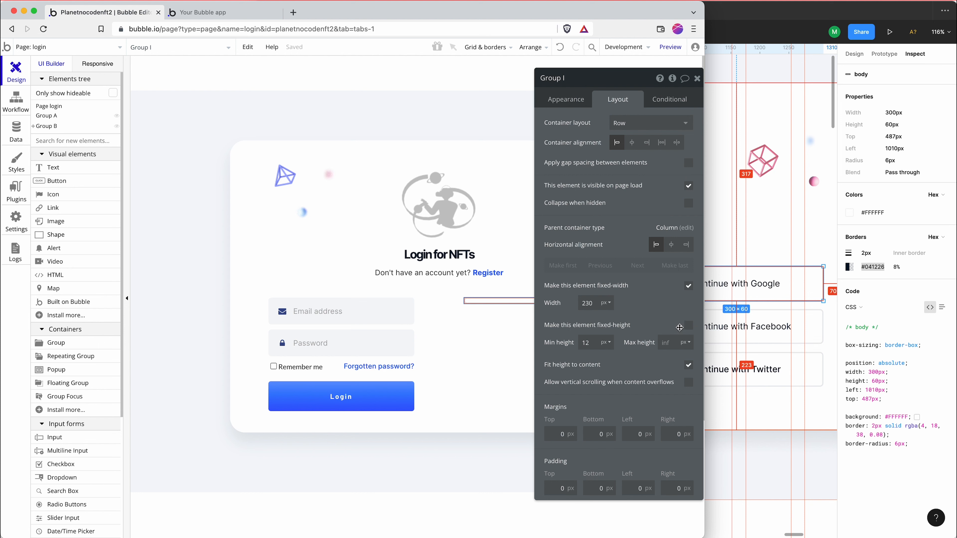
pyautogui.click(688, 326)
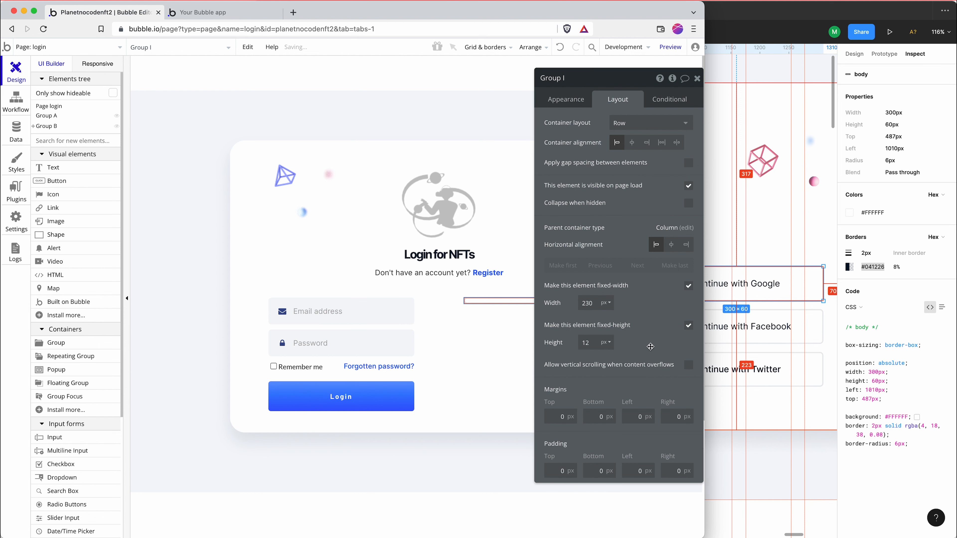
pyautogui.click(605, 343)
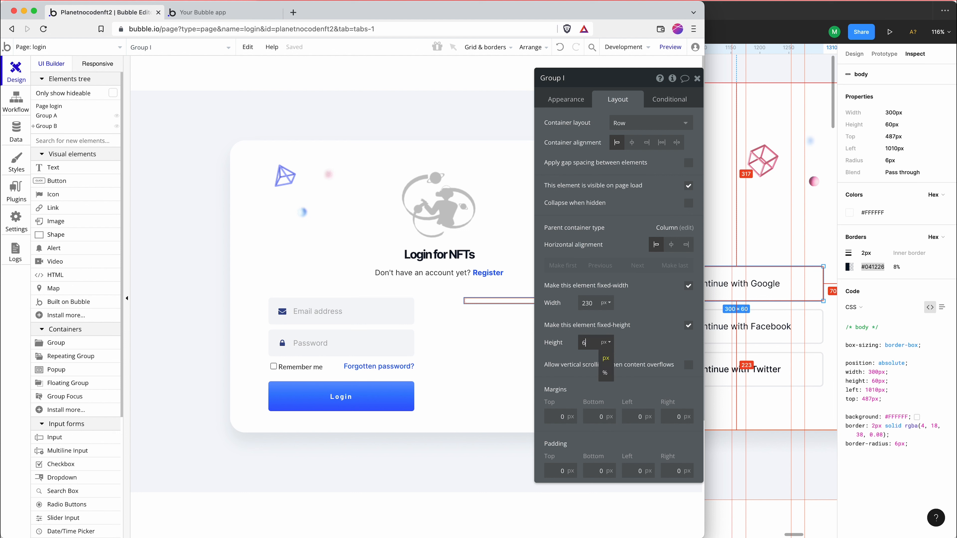
pyautogui.write('0')
pyautogui.click(606, 303)
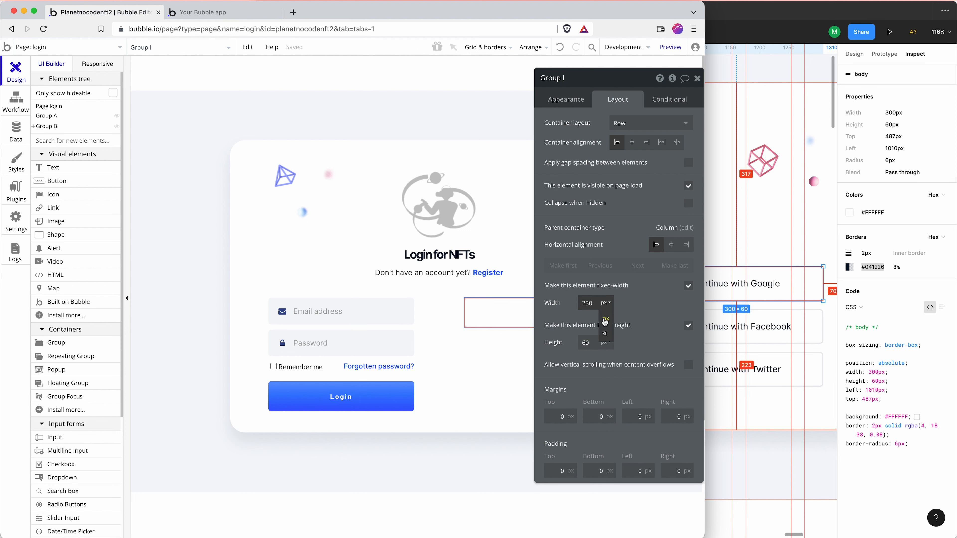
pyautogui.click(605, 333)
pyautogui.write('100')
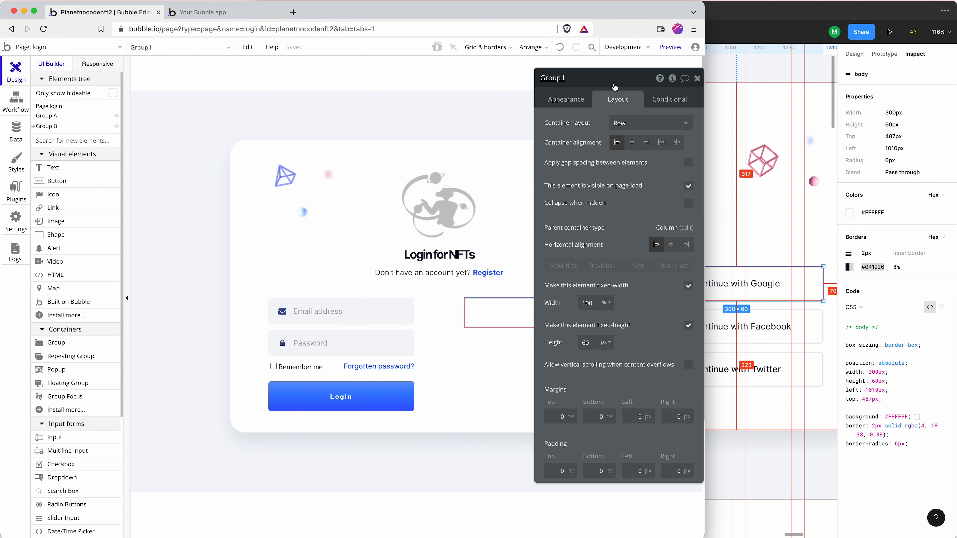
pyautogui.moveTo(600, 89); pyautogui.dragTo(257, 96)
# Examine the spacing around the text and icon of Figma's Continue with Google button, and return to the Bubble editor
pyautogui.click(788, 241)
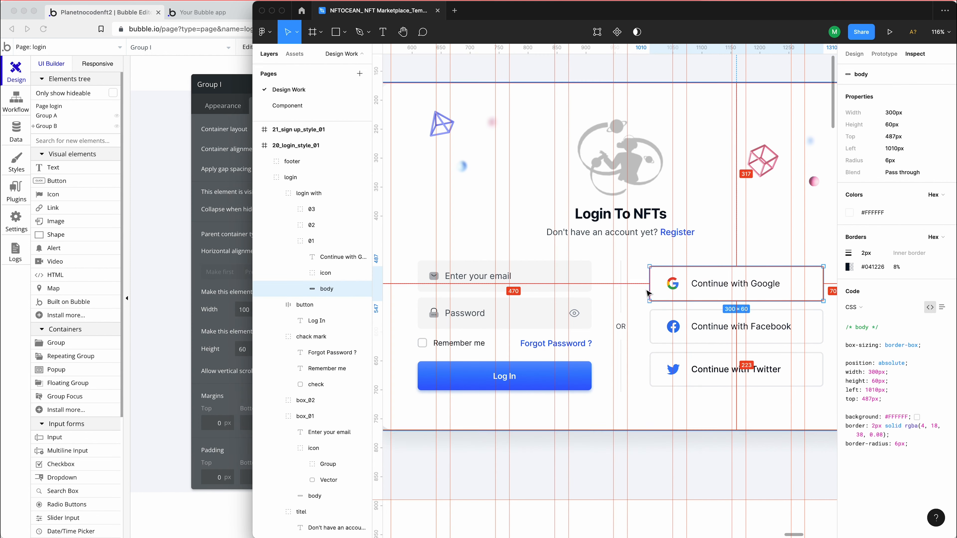
pyautogui.click(694, 283)
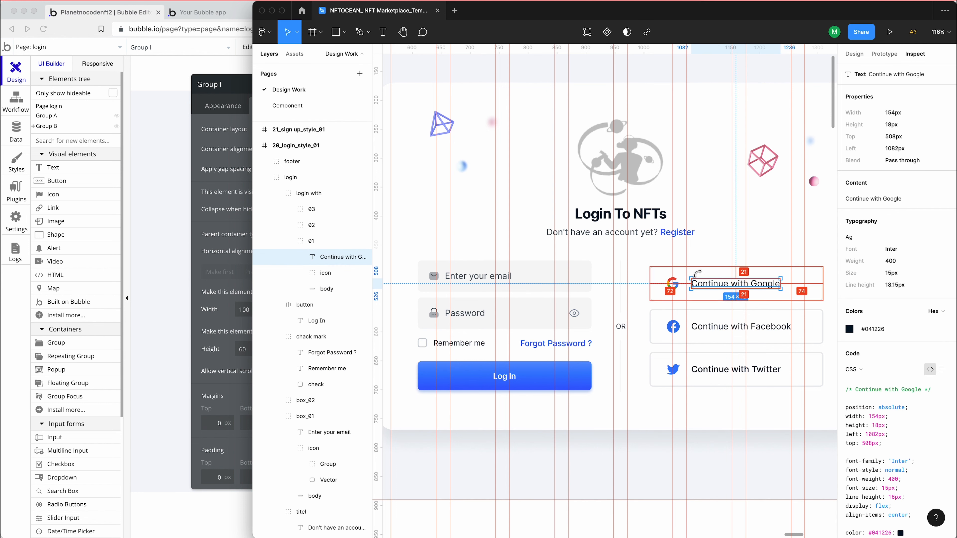
pyautogui.press('Escape')
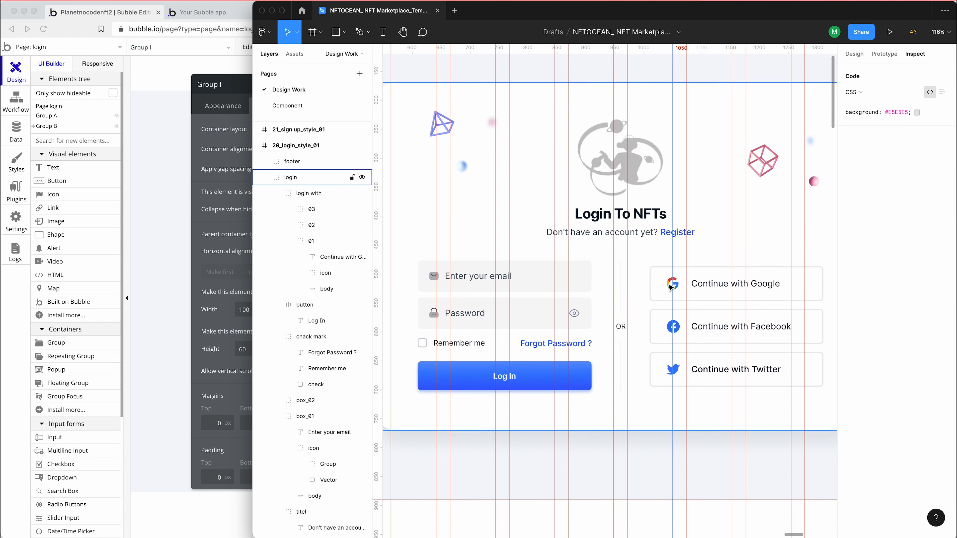
pyautogui.click(670, 287)
pyautogui.doubleClick(668, 288)
pyautogui.doubleClick(664, 289)
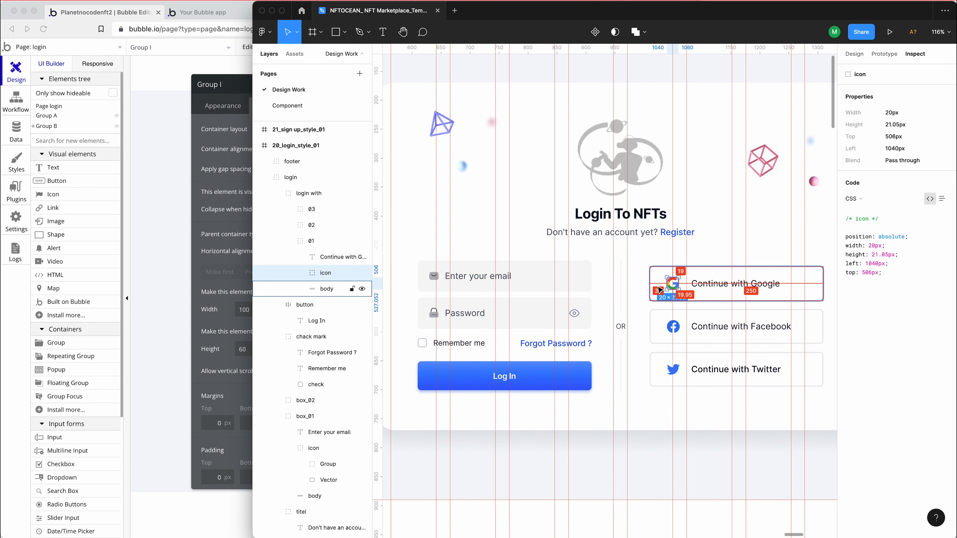
pyautogui.click(209, 222)
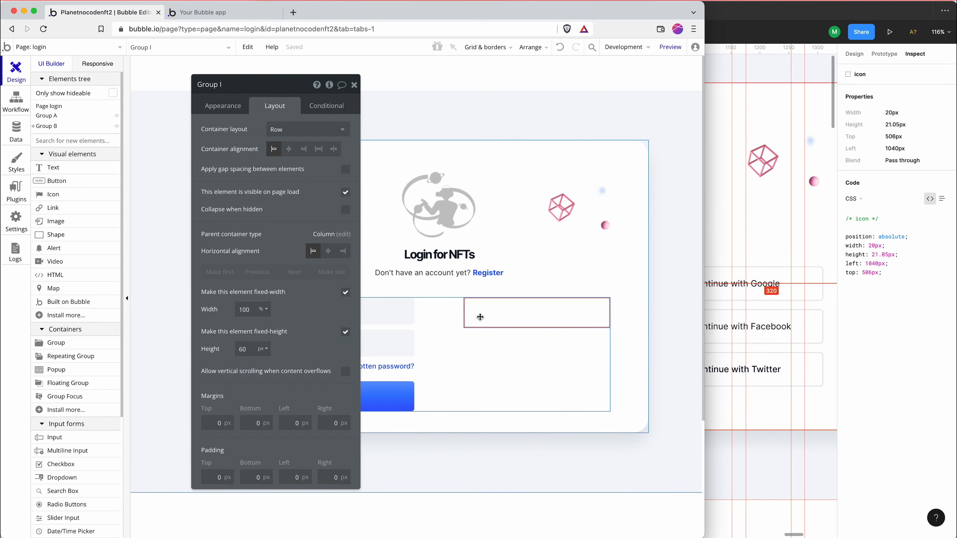
# Reveal the bordered group in the elements tree
pyautogui.click(237, 111)
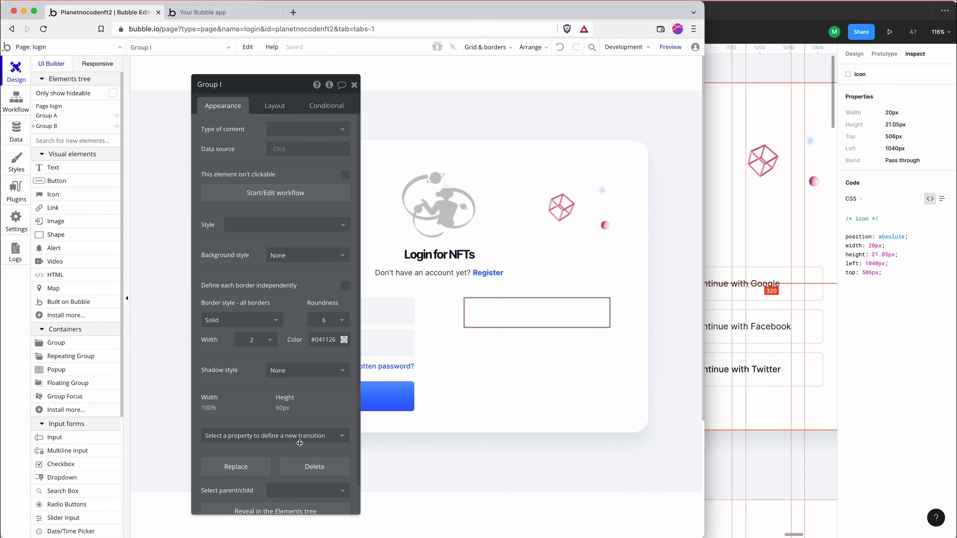
pyautogui.scroll(-1, 299, 444)
pyautogui.click(283, 481)
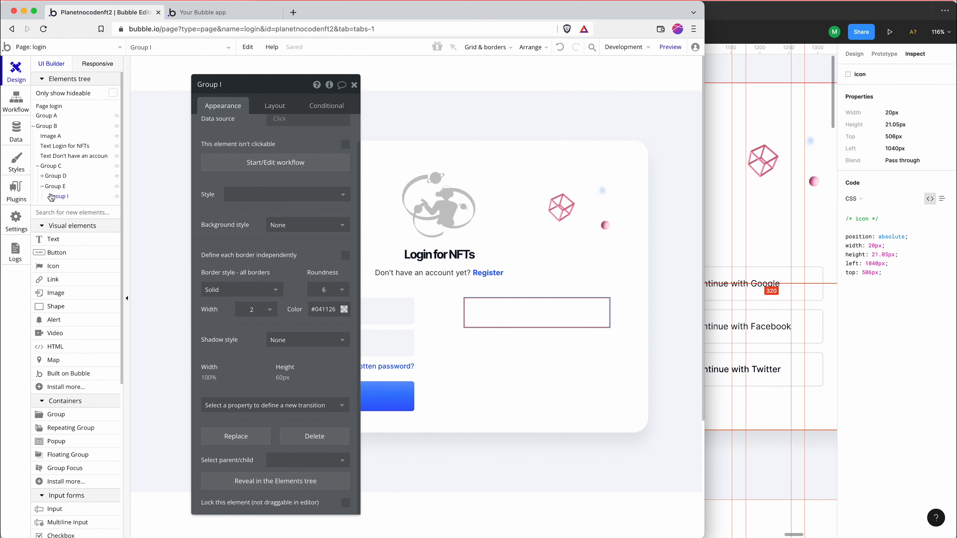
# Set the group's padding to 21 px at the top and bottom and 30 px on the left and right
pyautogui.click(274, 112)
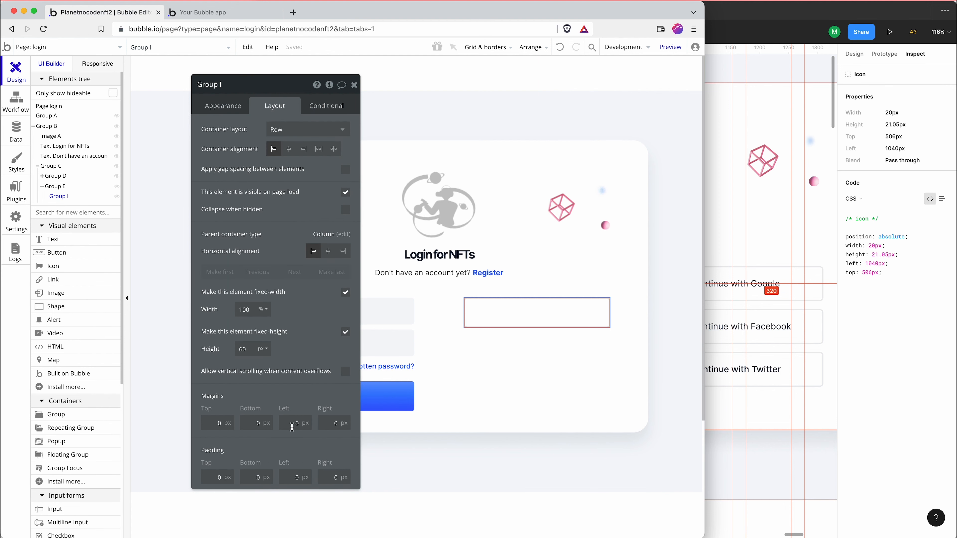
pyautogui.click(218, 477)
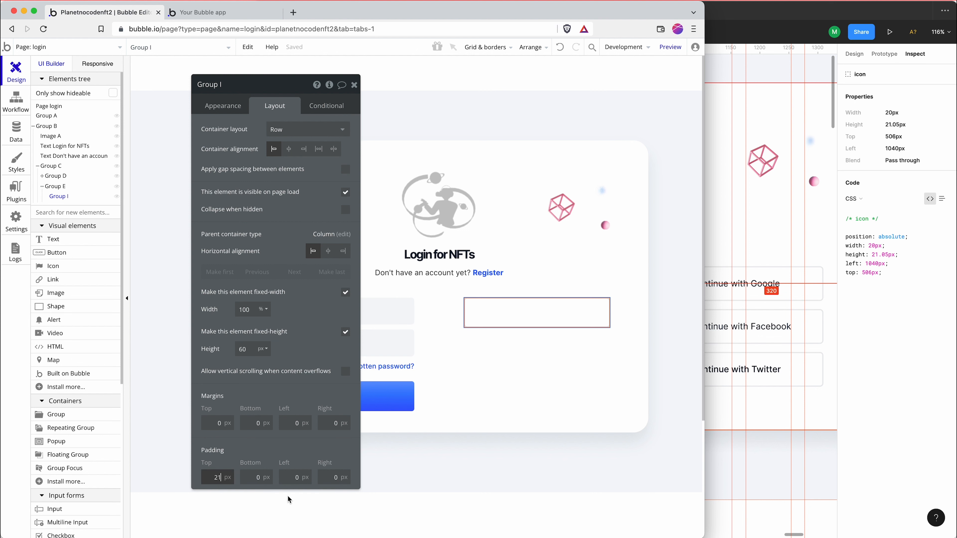
pyautogui.press('Tab')
pyautogui.write('21')
pyautogui.press('Tab')
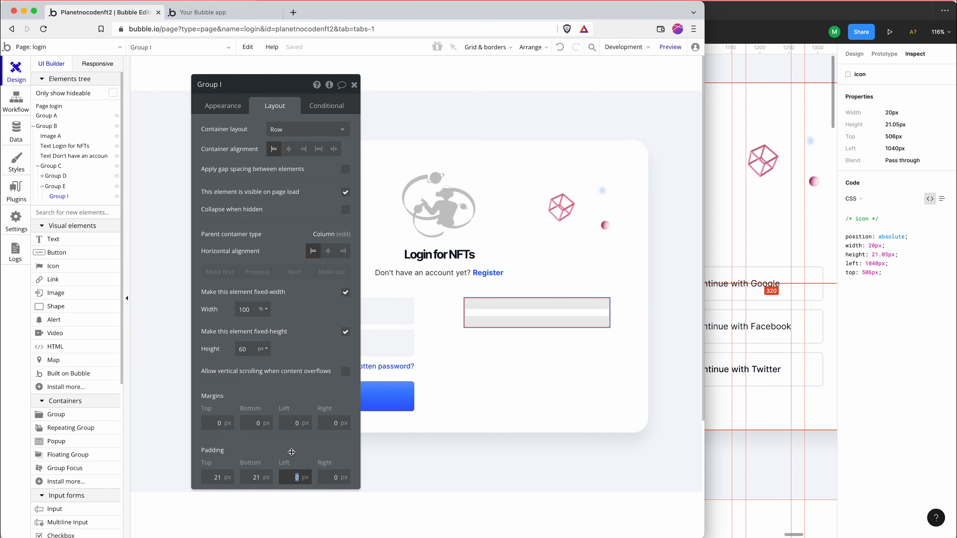
pyautogui.write('30')
pyautogui.press('Tab')
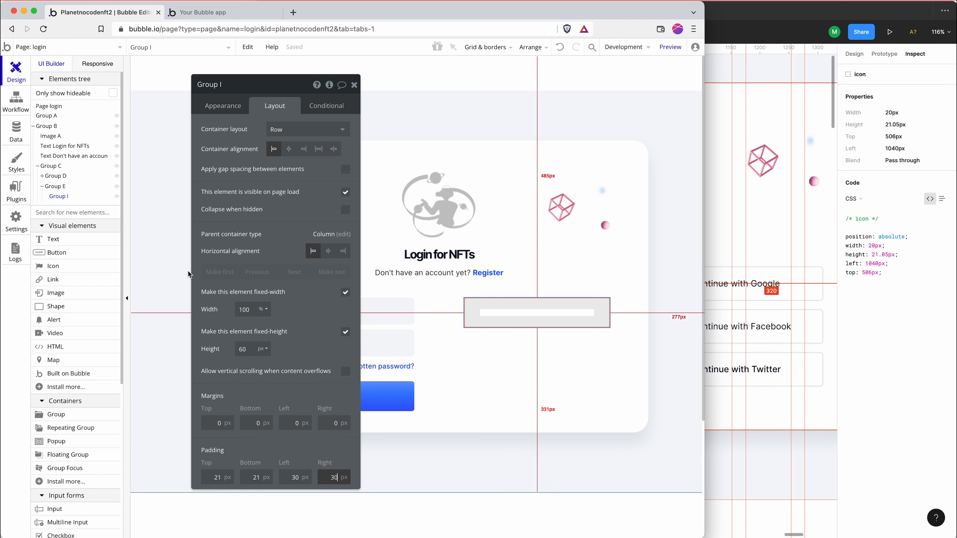
# Draw an icon element about 23 by 23 px inside the bordered group and choose the plain Google G icon
pyautogui.click(92, 213)
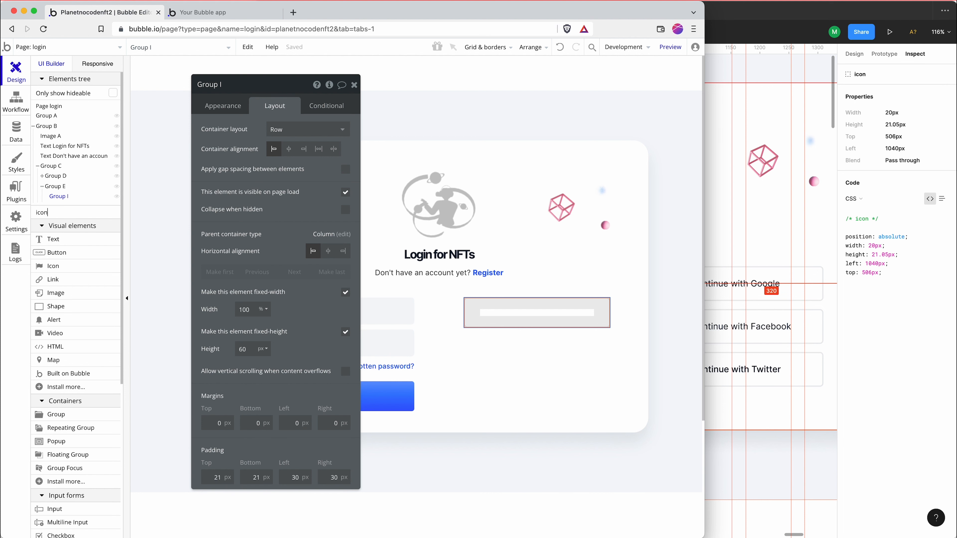
pyautogui.click(71, 236)
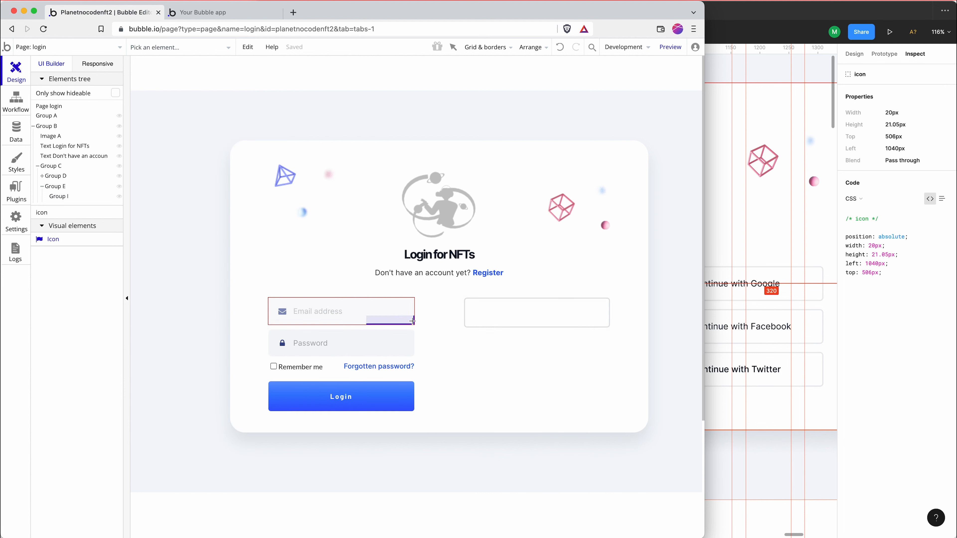
pyautogui.moveTo(480, 309)
pyautogui.mouseDown()
pyautogui.moveTo(499, 328)
pyautogui.moveTo(493, 323)
pyautogui.mouseUp()
pyautogui.write('goog')
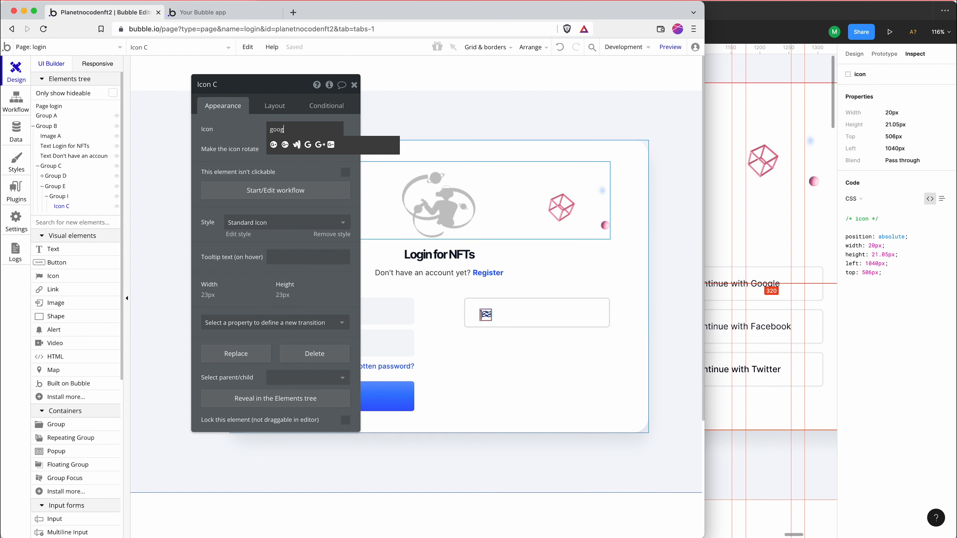
pyautogui.click(309, 146)
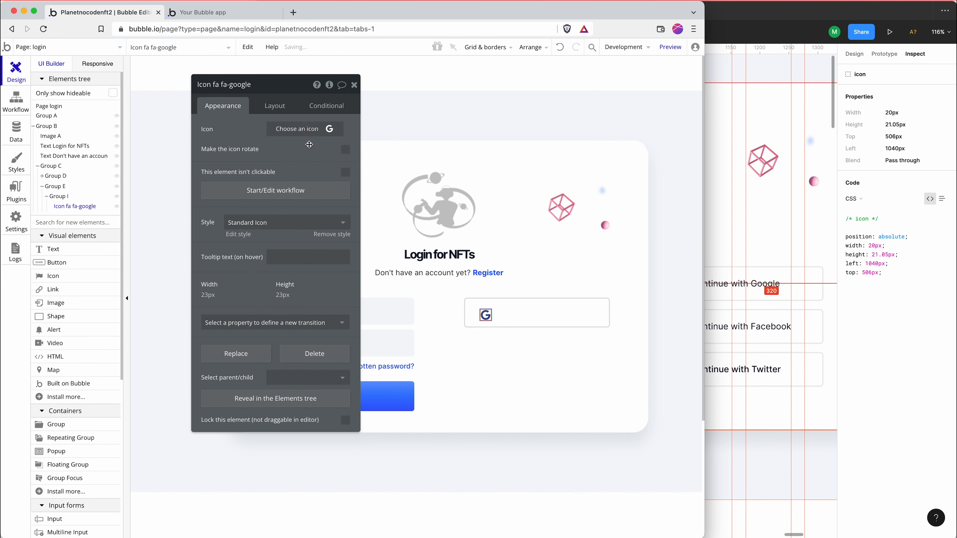
# Set the bordered group's height to 0 px, turn off its fixed height, and select the Google icon inside it
pyautogui.click(504, 312)
pyautogui.click(269, 109)
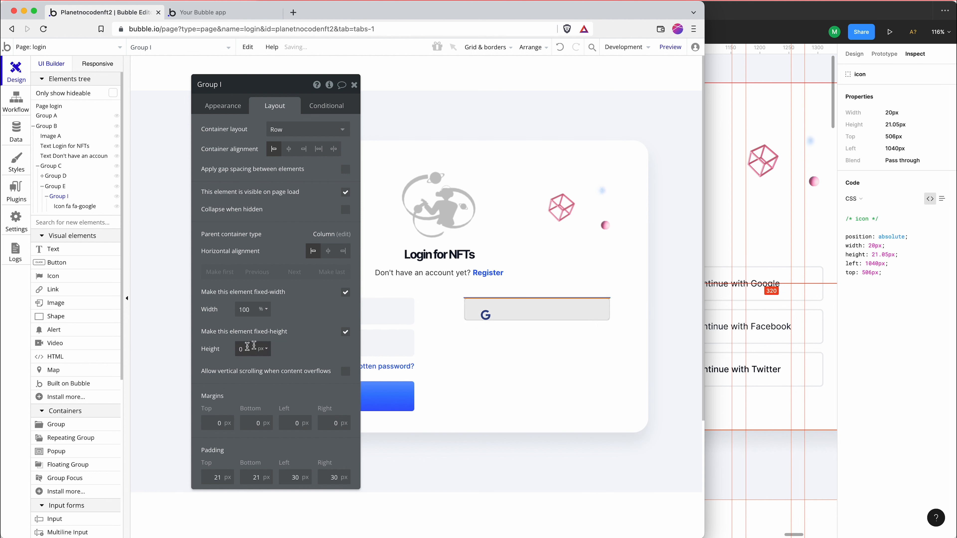
pyautogui.click(286, 343)
pyautogui.click(346, 332)
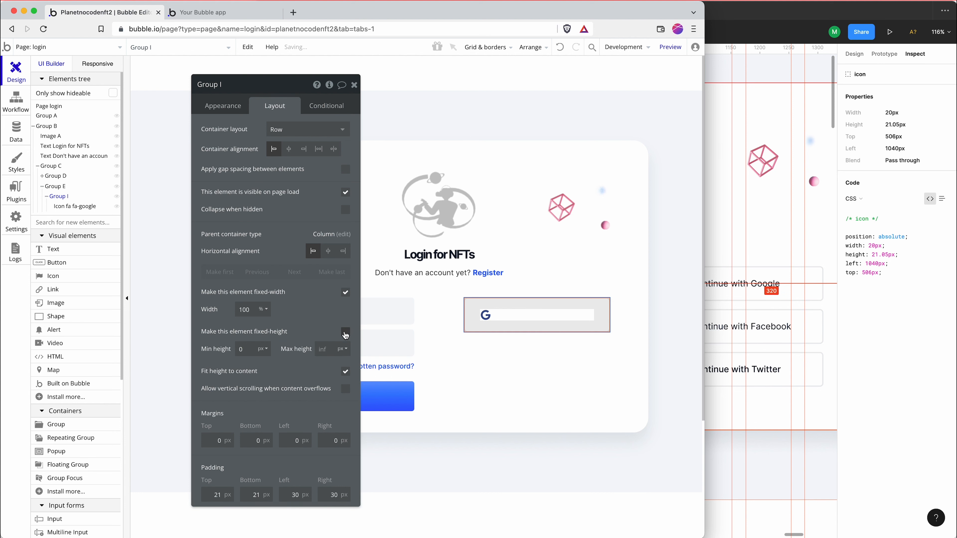
pyautogui.click(490, 320)
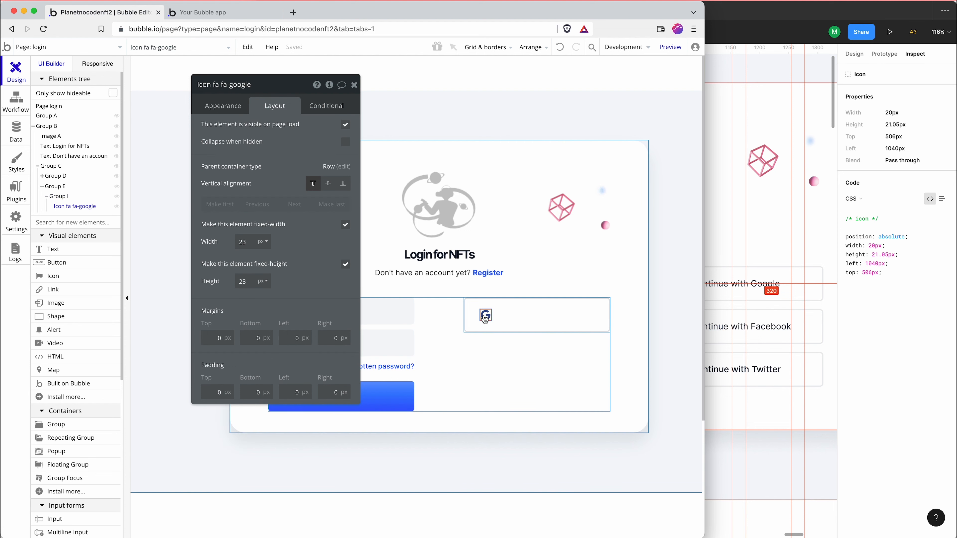
# Switch to Figma and measure the spacing between the Google icon and the "Continue with Google" text
pyautogui.click(735, 279)
pyautogui.click(684, 282)
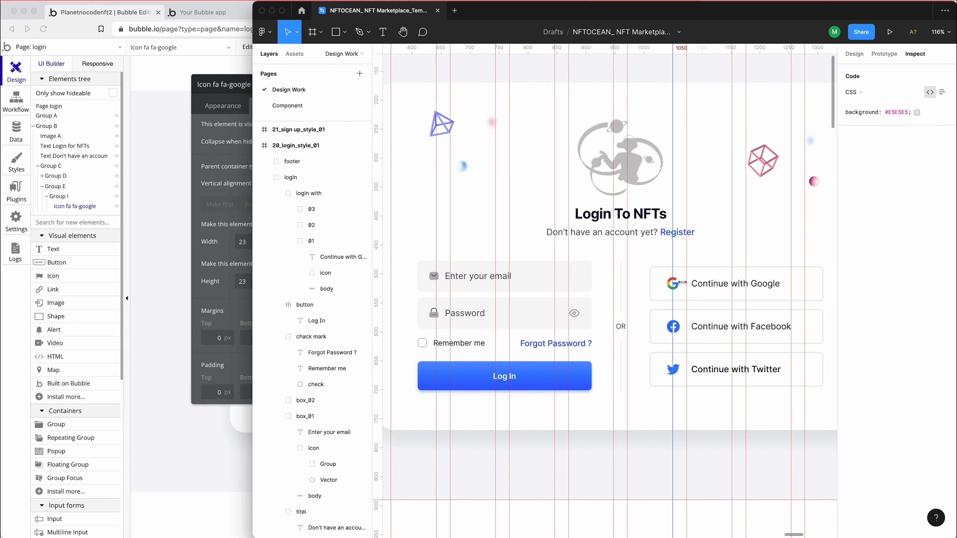
pyautogui.doubleClick(694, 282)
pyautogui.click(673, 283)
pyautogui.doubleClick(679, 285)
pyautogui.doubleClick(679, 286)
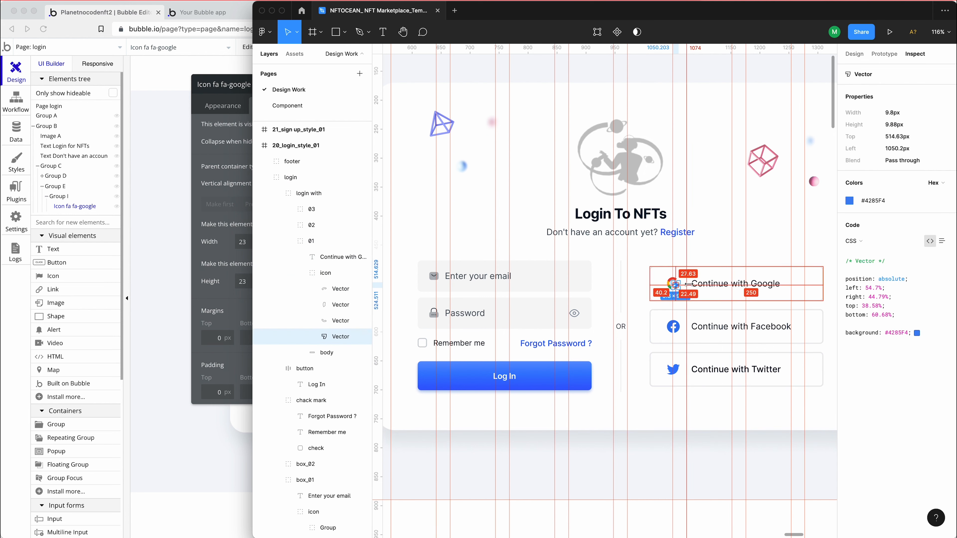
pyautogui.click(697, 287)
pyautogui.press('alt')
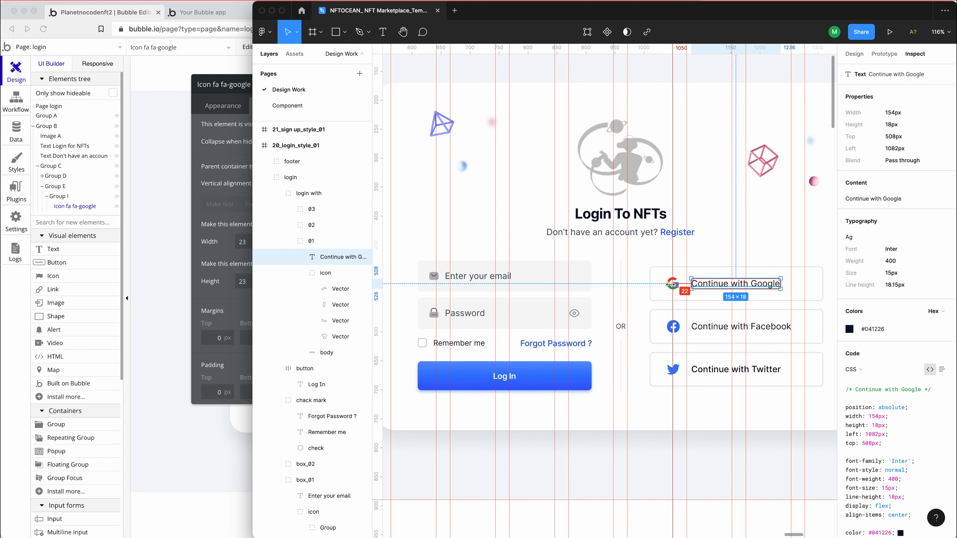
# Back in Bubble, enable gap spacing on the bordered Google button group and set its column gap to 22 px
pyautogui.click(220, 250)
pyautogui.click(550, 306)
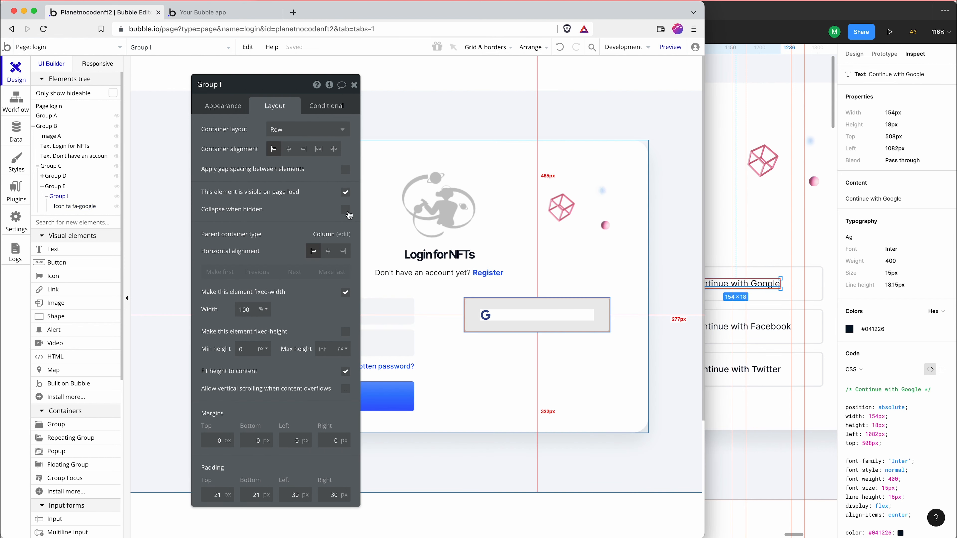
pyautogui.click(345, 171)
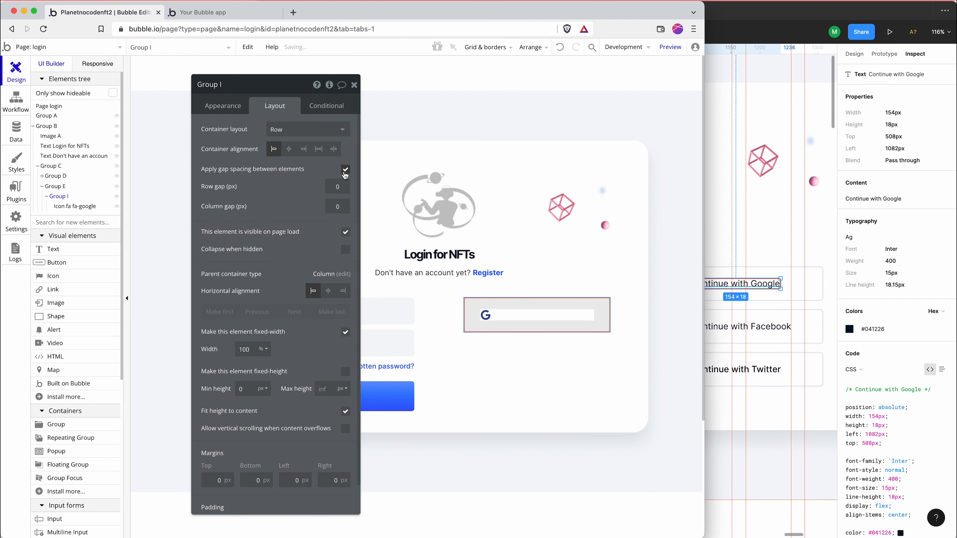
pyautogui.click(333, 208)
# Draw a text element beside the Google icon inside the bordered group and enter "Continue with Google"
pyautogui.click(63, 254)
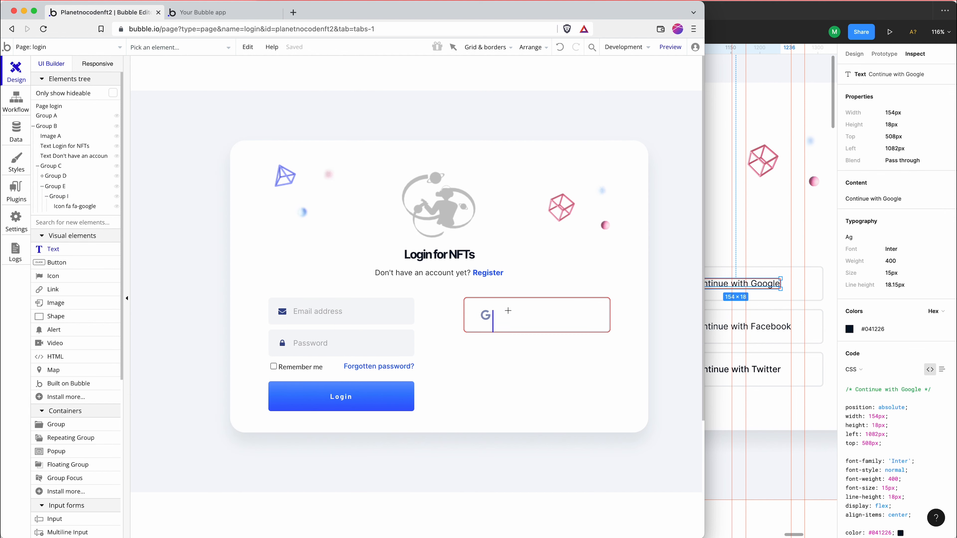
pyautogui.moveTo(503, 309); pyautogui.dragTo(594, 326)
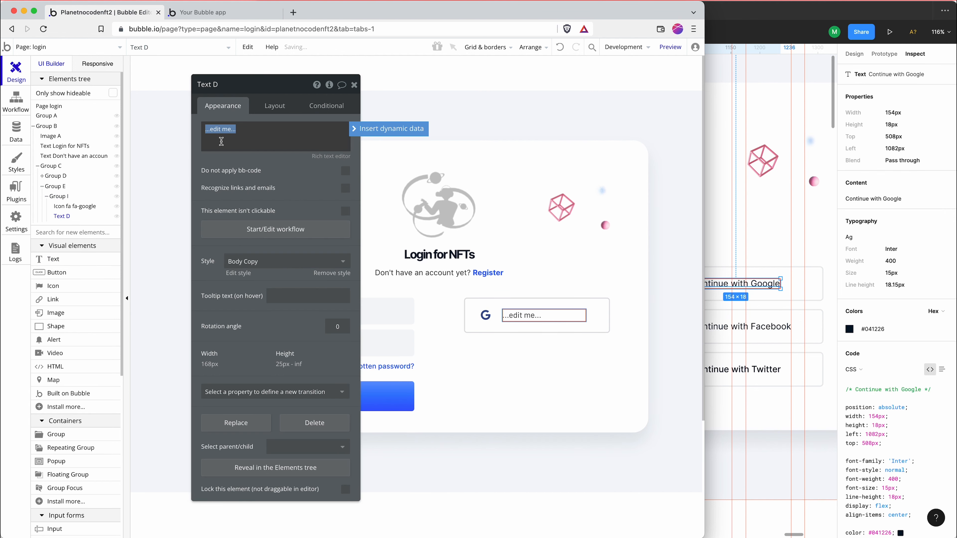
pyautogui.write('Continue with Google')
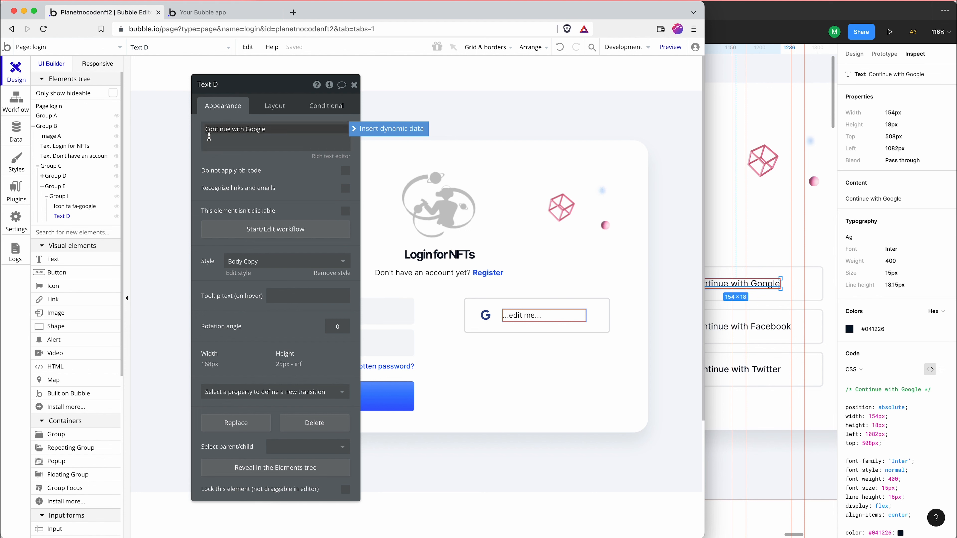
# Copy the label's colour from Figma, clear the Bubble text's style and set its font colour to #041226
pyautogui.click(754, 258)
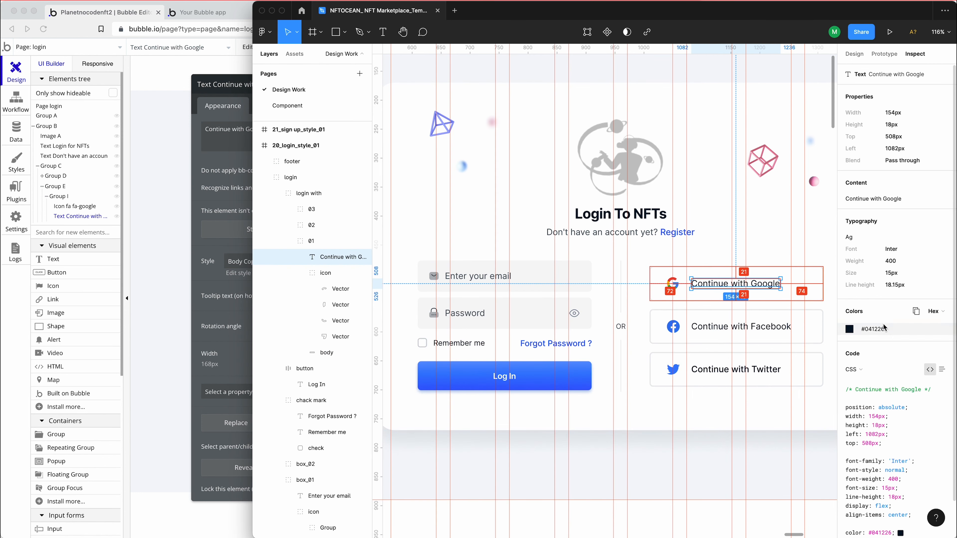
pyautogui.click(873, 329)
pyautogui.click(241, 255)
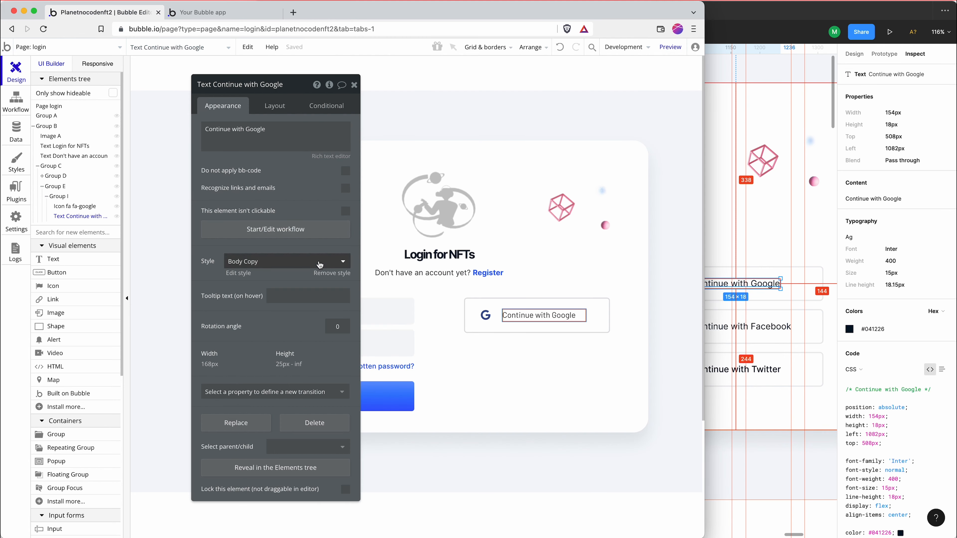
pyautogui.click(269, 260)
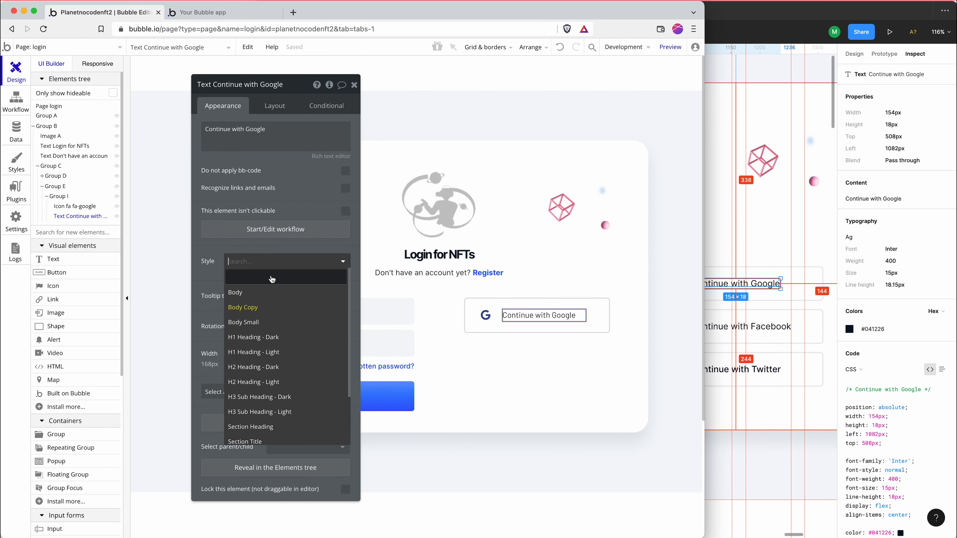
pyautogui.click(270, 277)
pyautogui.click(326, 331)
pyautogui.hotkey('ctrl', 'v')
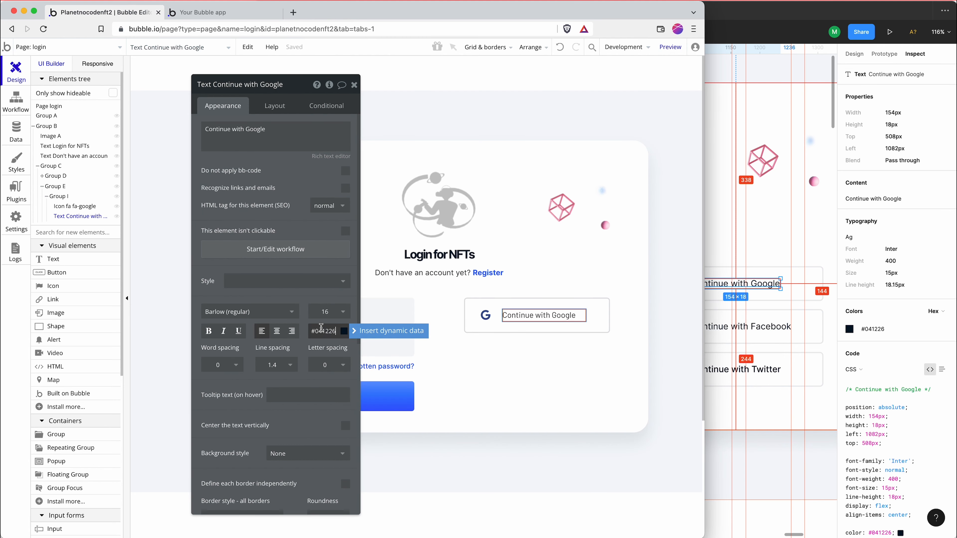
# Check the label's typography in Figma and set the Bubble text to Inter (regular), size 15
pyautogui.click(293, 299)
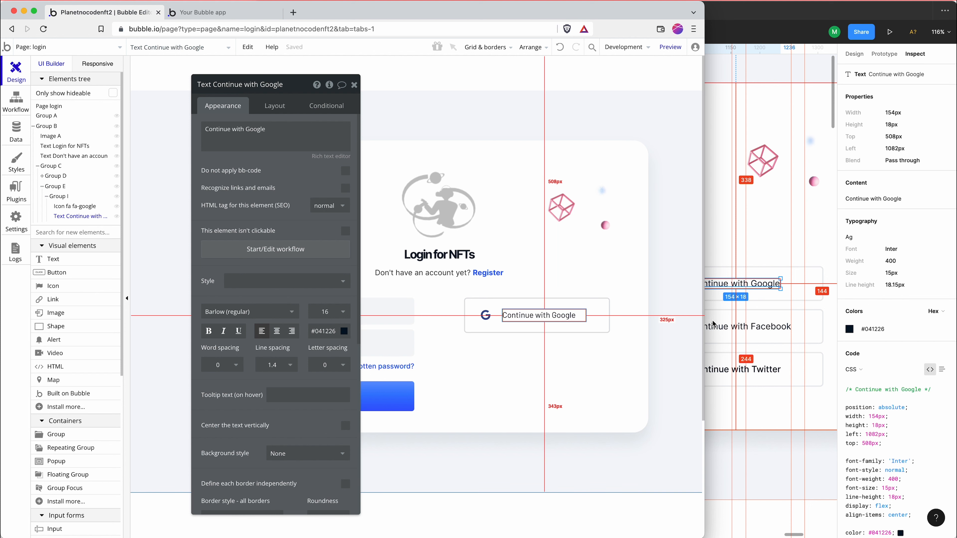
pyautogui.click(855, 55)
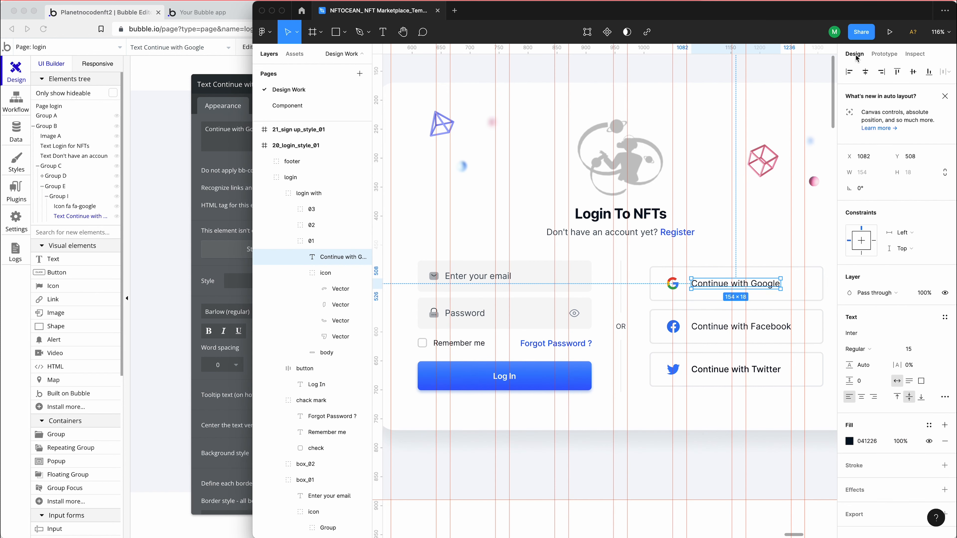
pyautogui.click(238, 301)
pyautogui.click(247, 311)
pyautogui.write('inter')
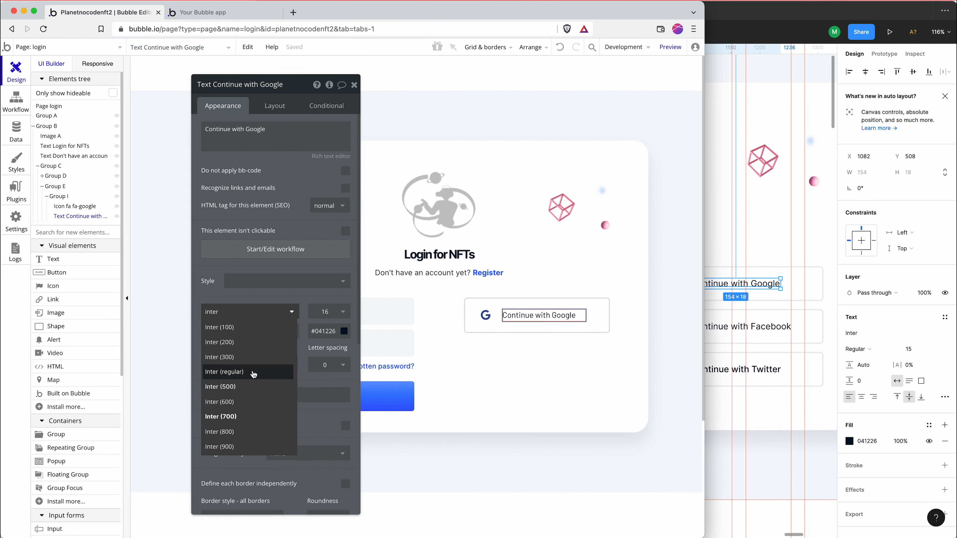
pyautogui.click(252, 372)
pyautogui.click(323, 312)
pyautogui.write('1')
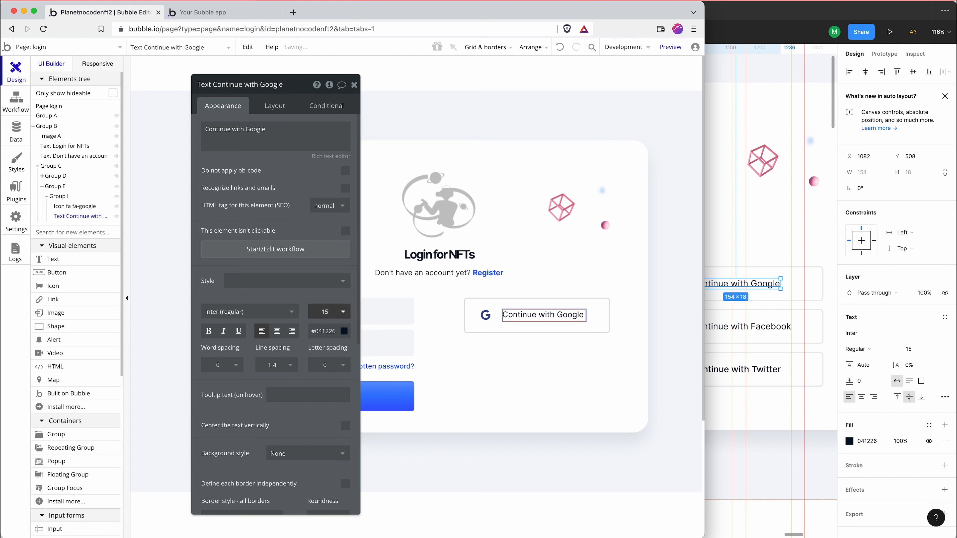
pyautogui.press('Return')
# Set the minimum height of the "Continue with Google" text to 0 px
pyautogui.click(263, 100)
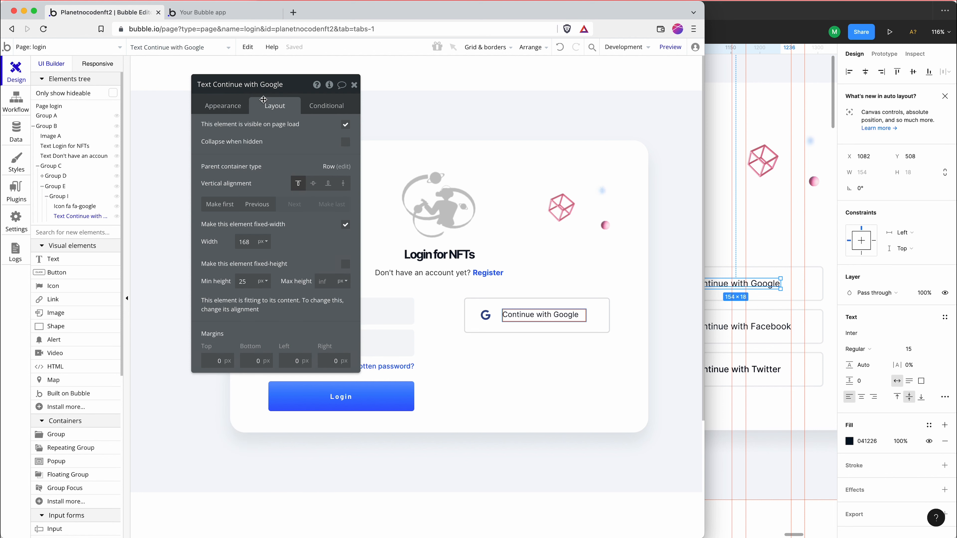
pyautogui.doubleClick(243, 281)
pyautogui.press('BackSpace')
pyautogui.write('0')
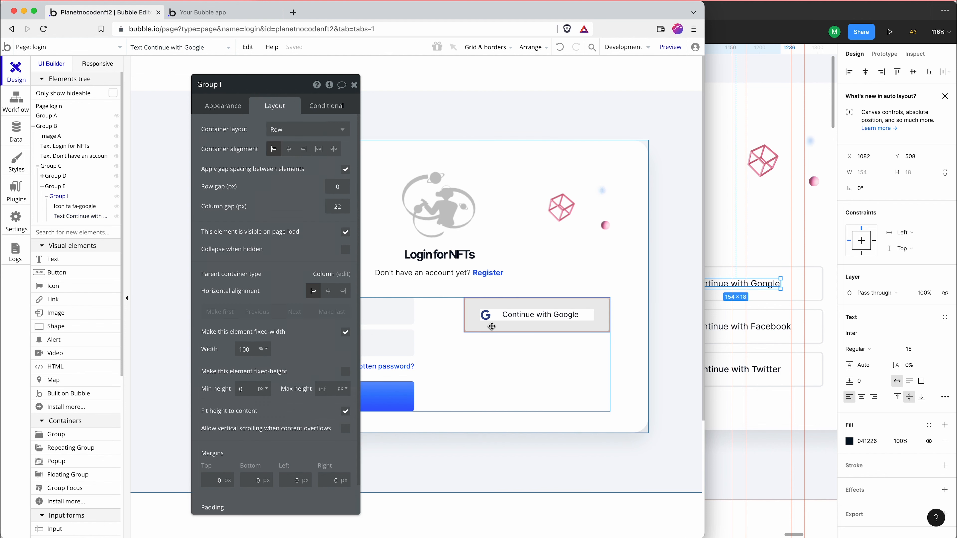
# Copy the "Continue with Google" button group and paste a duplicate below it in the same column
pyautogui.click(541, 327)
pyautogui.press('super+c')
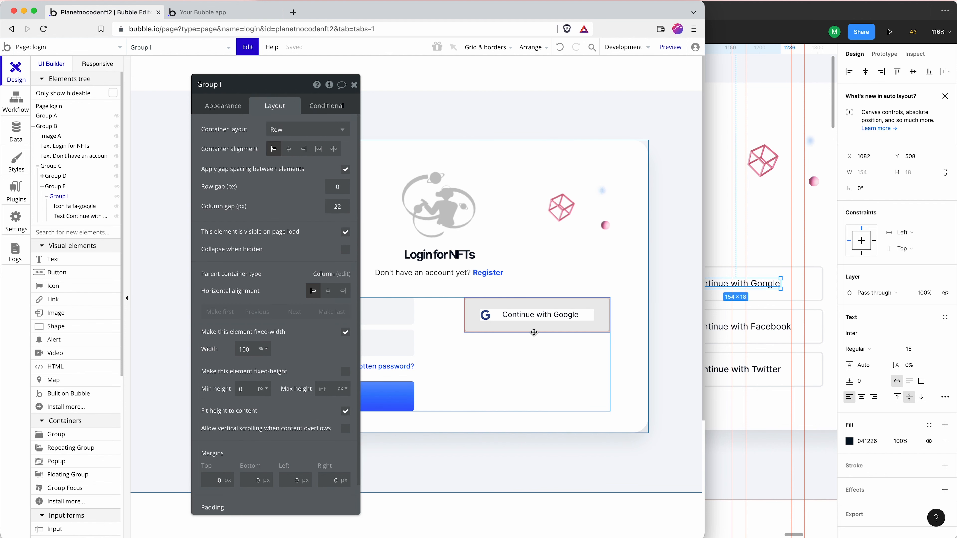
pyautogui.press('super+v')
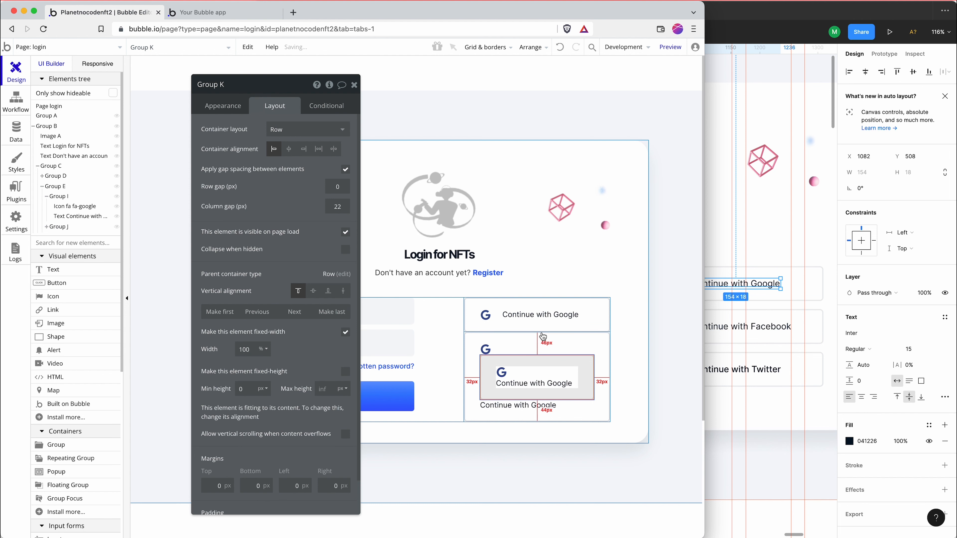
pyautogui.press('Escape')
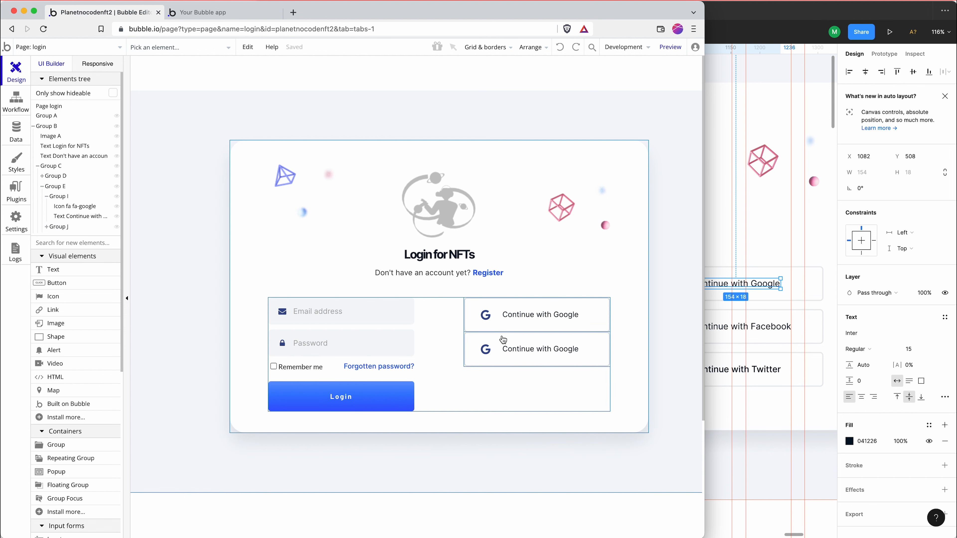
# Paste another copy of the Google button group directly into its parent, Group E
pyautogui.doubleClick(502, 330)
pyautogui.scroll(-2, 266, 245)
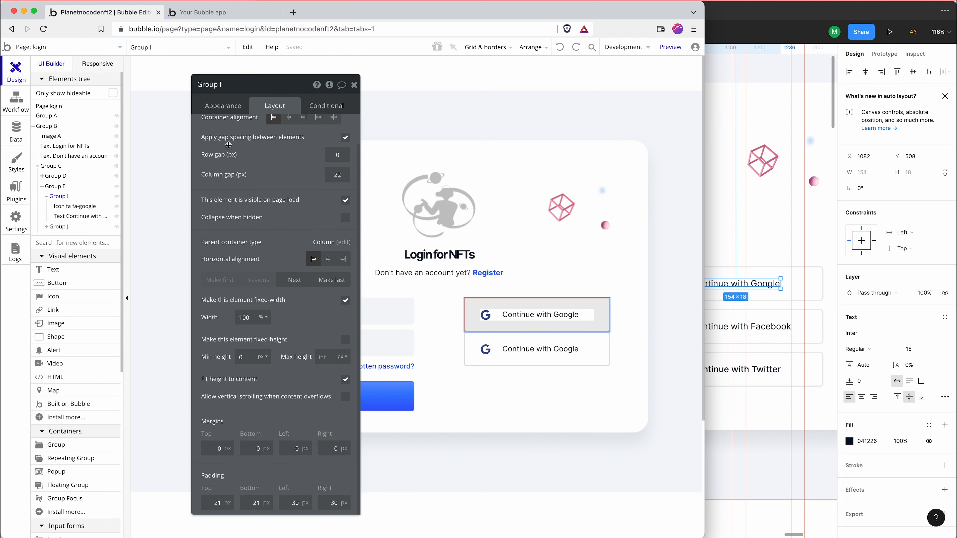
pyautogui.click(222, 106)
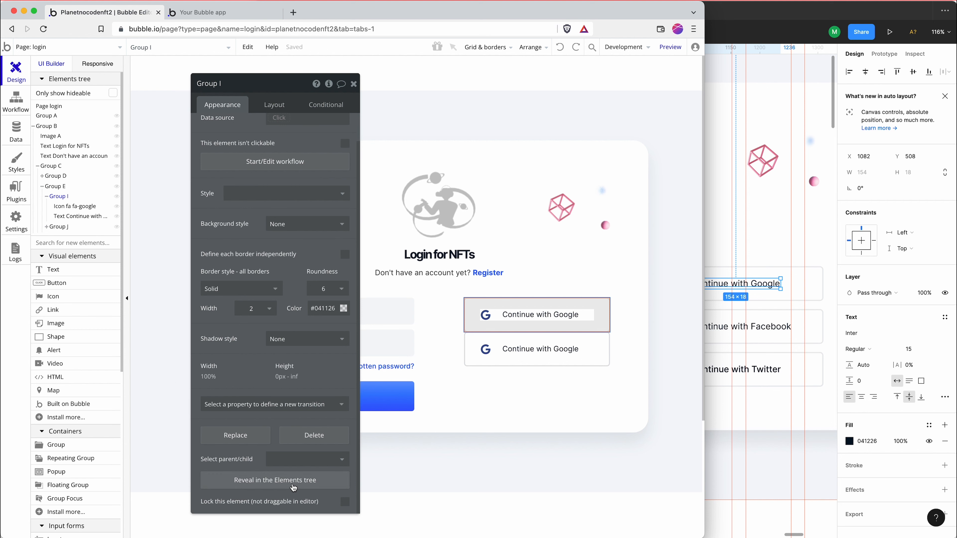
pyautogui.rightClick(60, 187)
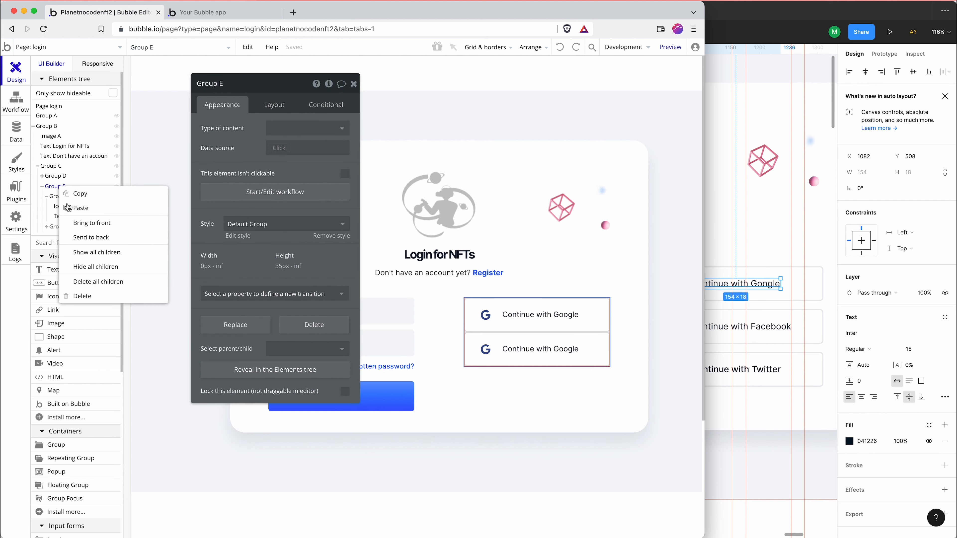
pyautogui.click(84, 210)
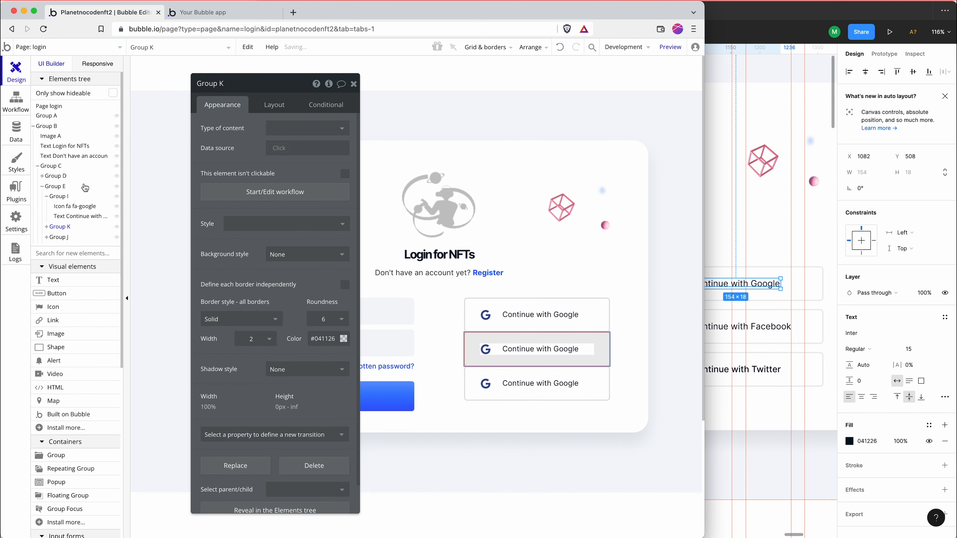
# Check the spacing of the login buttons in Figma, then enable gap spacing on Group E with a 14 px row gap
pyautogui.click(57, 187)
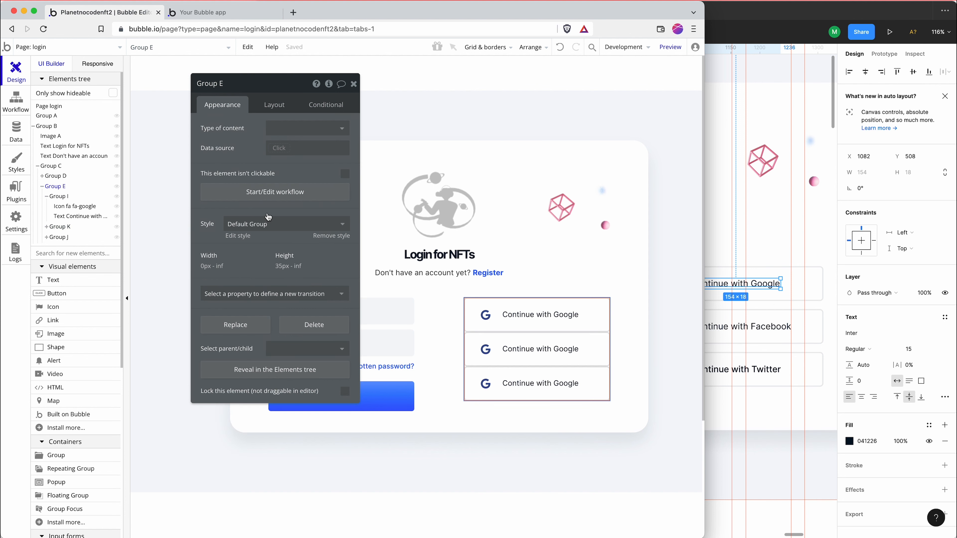
pyautogui.click(786, 300)
pyautogui.doubleClick(779, 318)
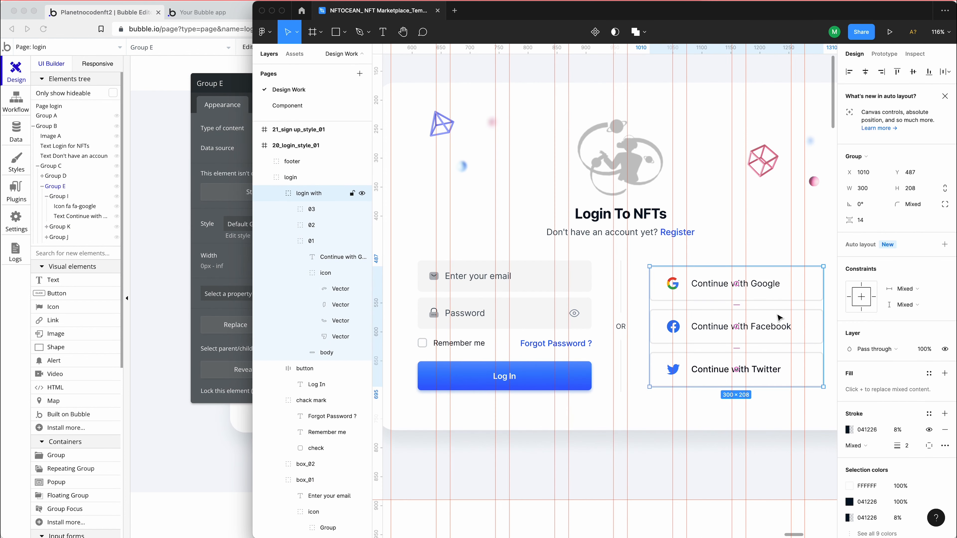
pyautogui.click(779, 318)
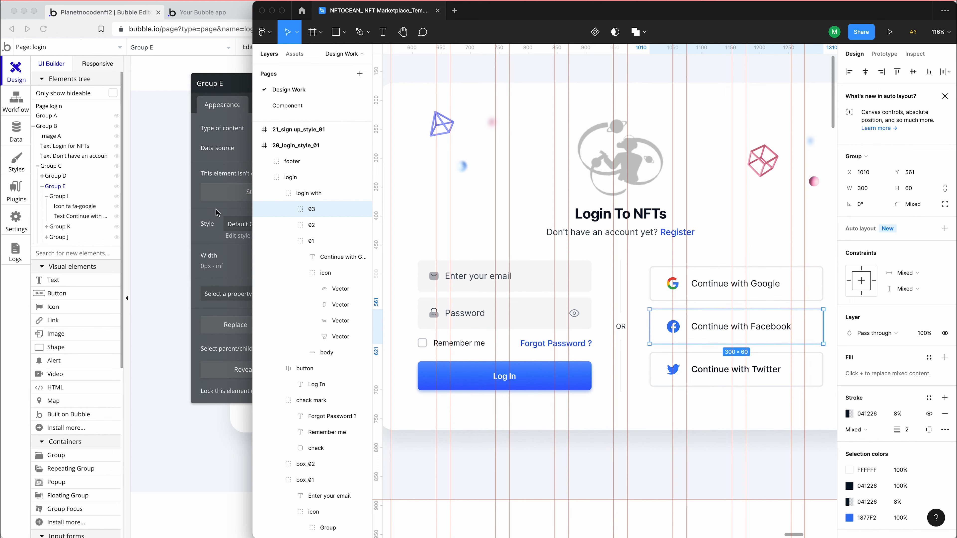
pyautogui.click(219, 260)
pyautogui.click(267, 105)
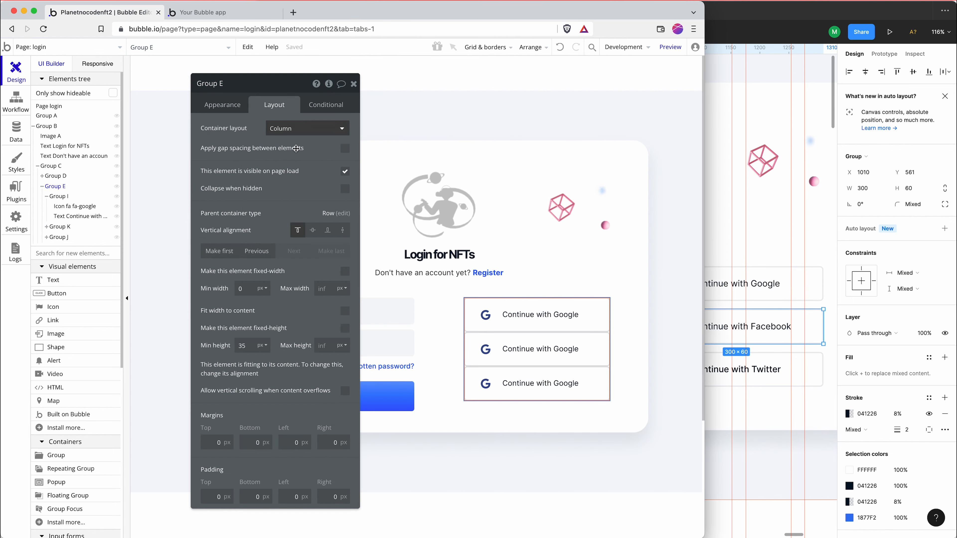
pyautogui.click(344, 150)
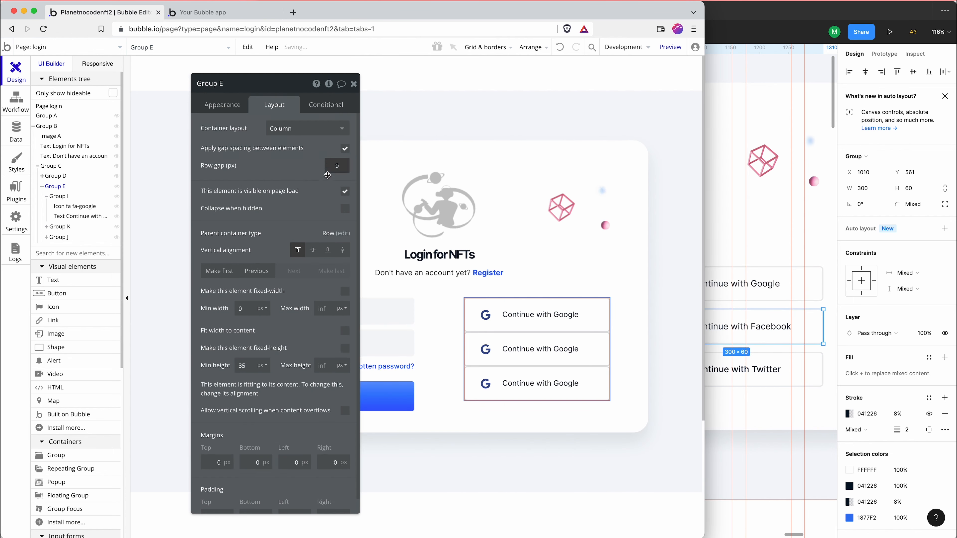
pyautogui.write('14')
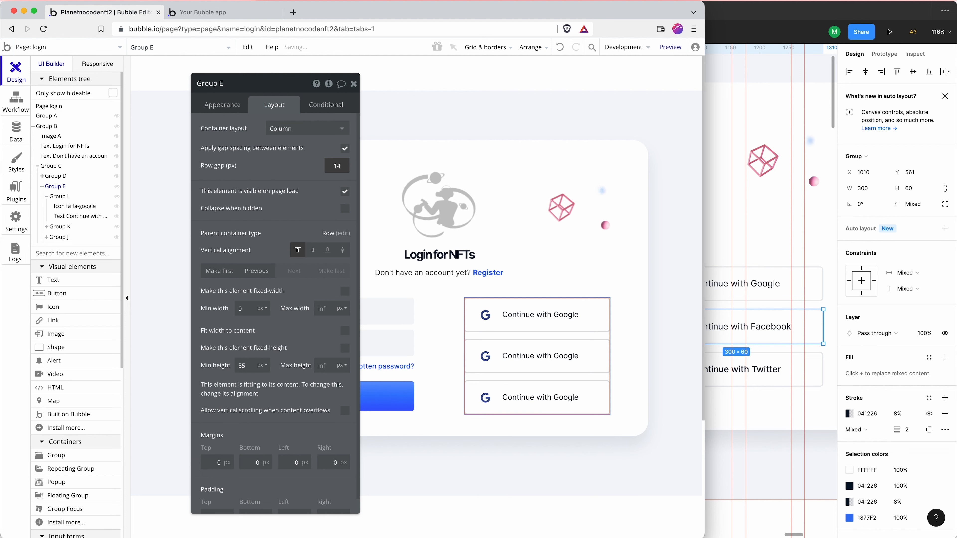
# Compare the Bubble login card's three social buttons and form layout with the Figma design
pyautogui.click(741, 330)
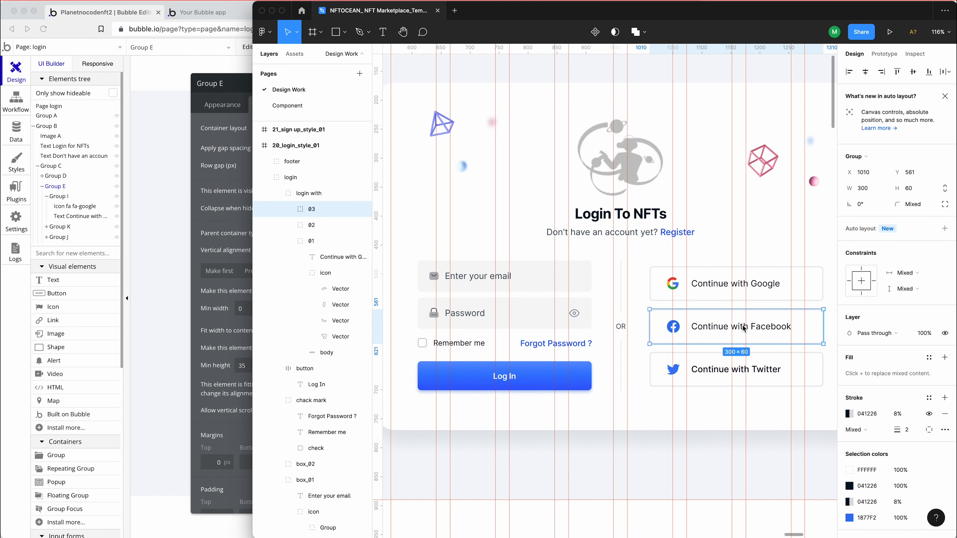
pyautogui.click(218, 250)
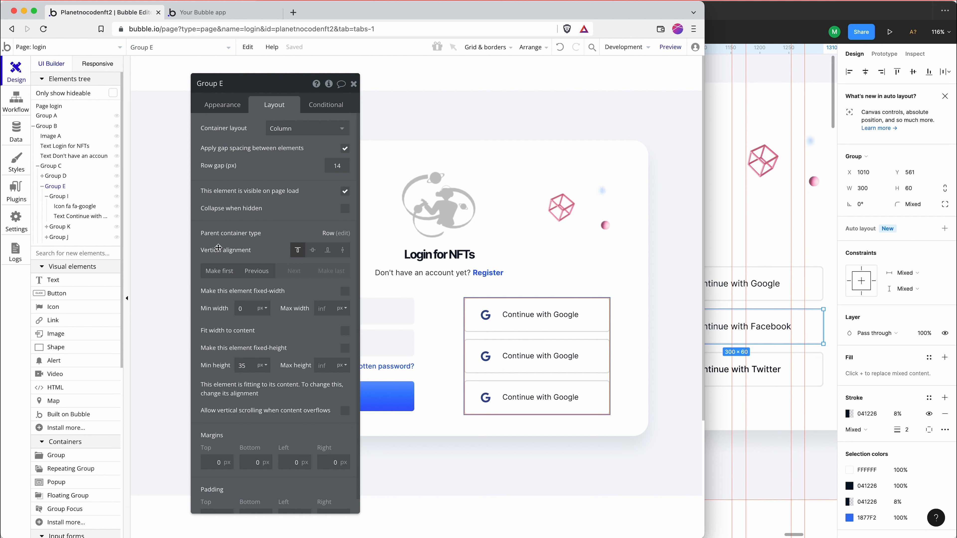
pyautogui.click(530, 363)
pyautogui.click(486, 356)
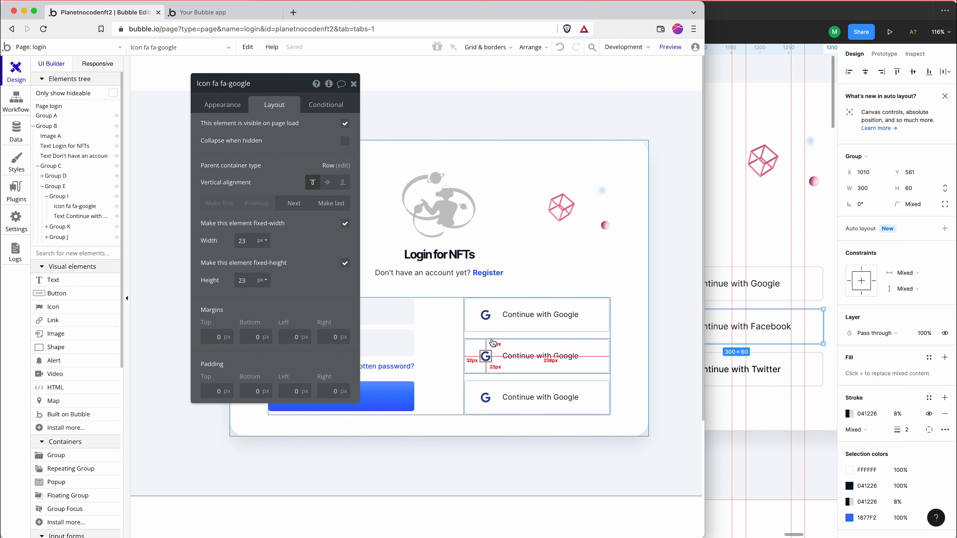
pyautogui.click(424, 346)
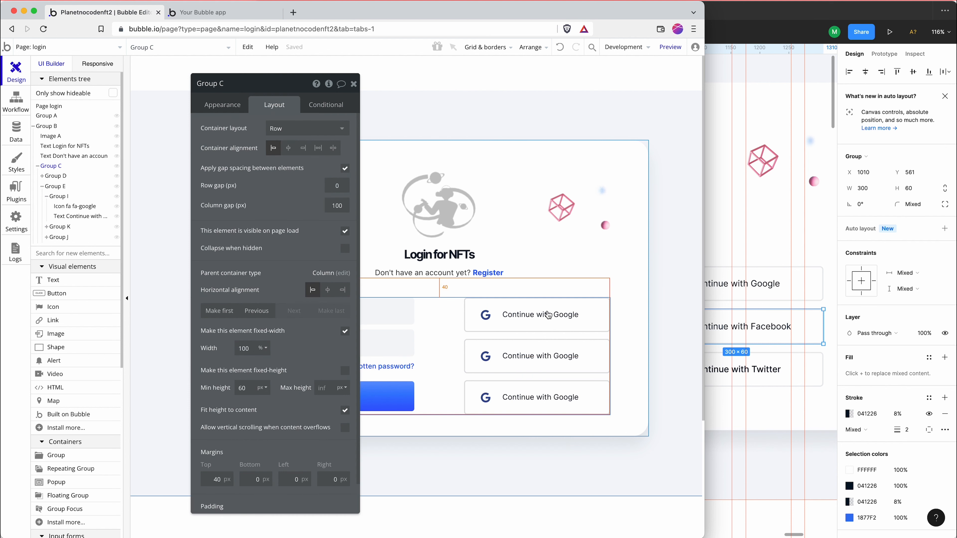
pyautogui.click(656, 295)
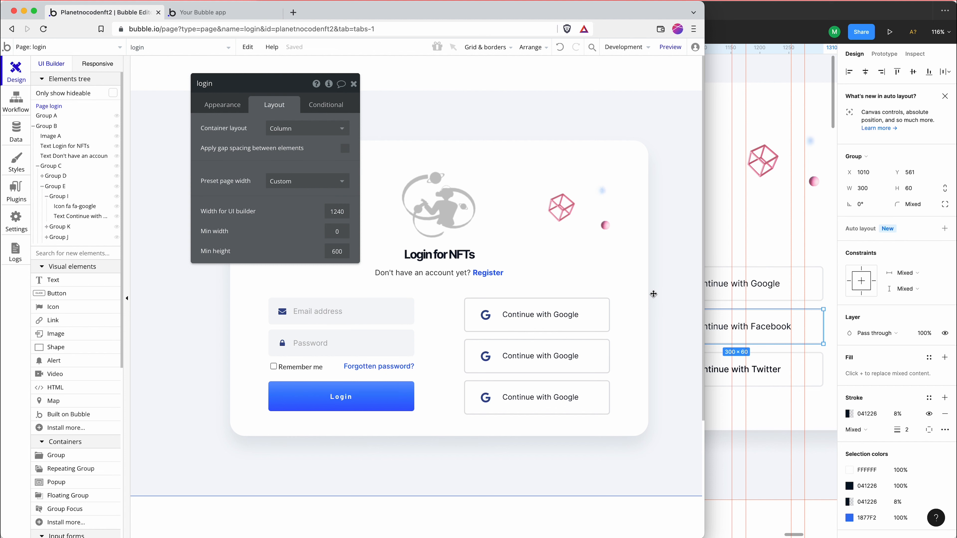
pyautogui.click(823, 313)
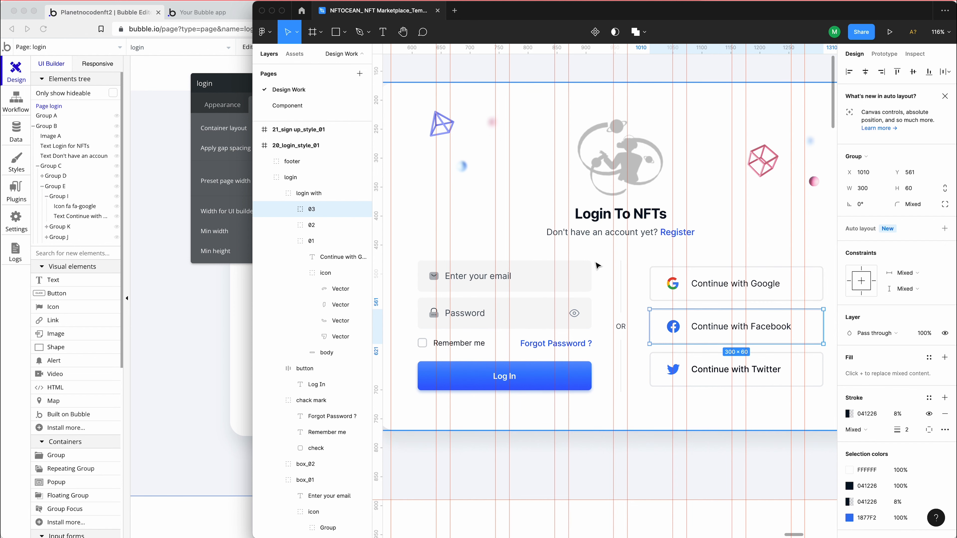
pyautogui.click(248, 279)
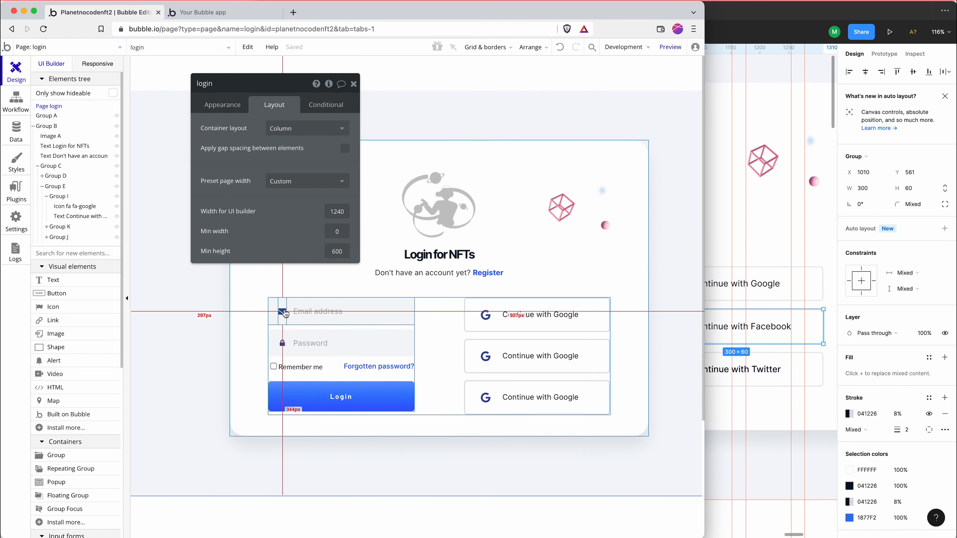